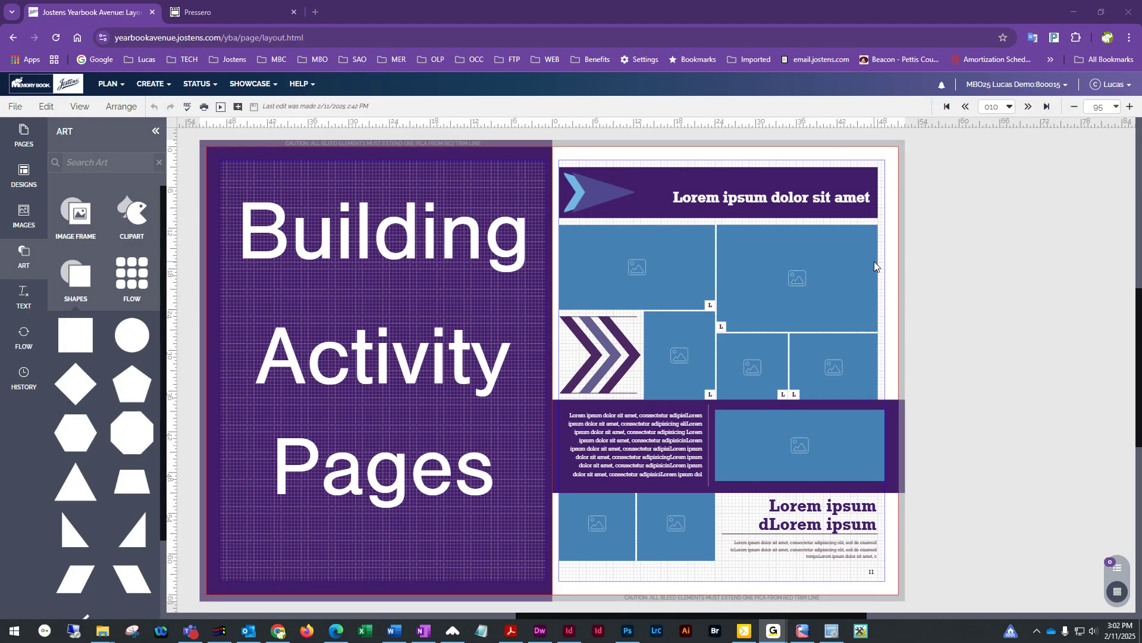
- Go to the spread with pages 12 and 13
scroll(753, 425, "down", 1)
scroll(755, 425, "up", 1)
left_click(1029, 107)
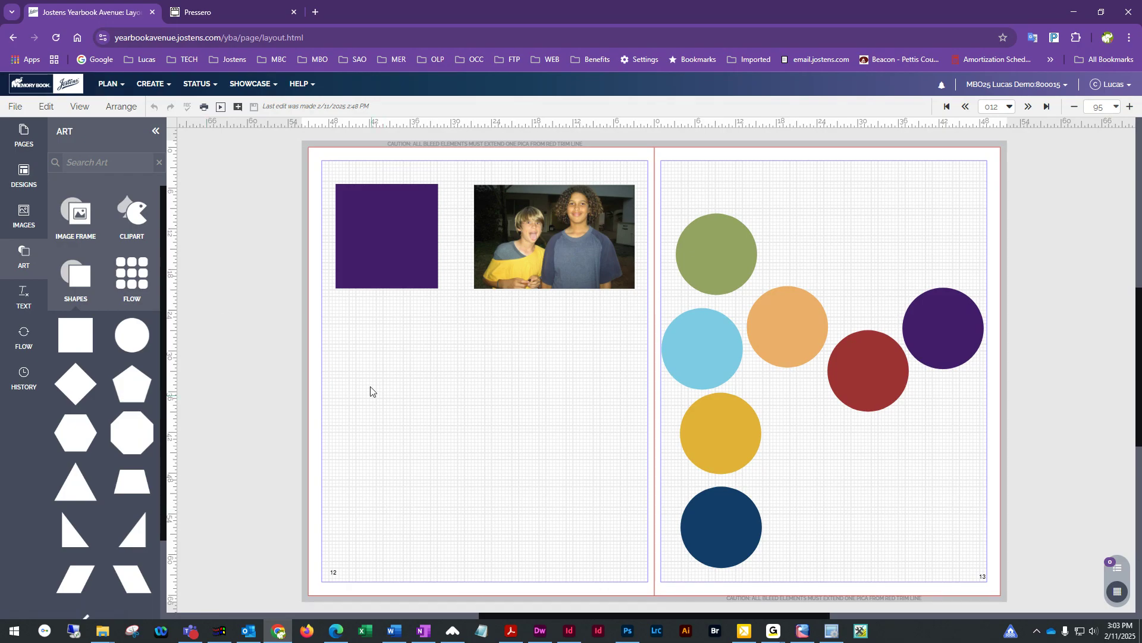
- Switch to the page ladder and open the spread with pages 12 and 13 from there in the page designer
left_click(109, 89)
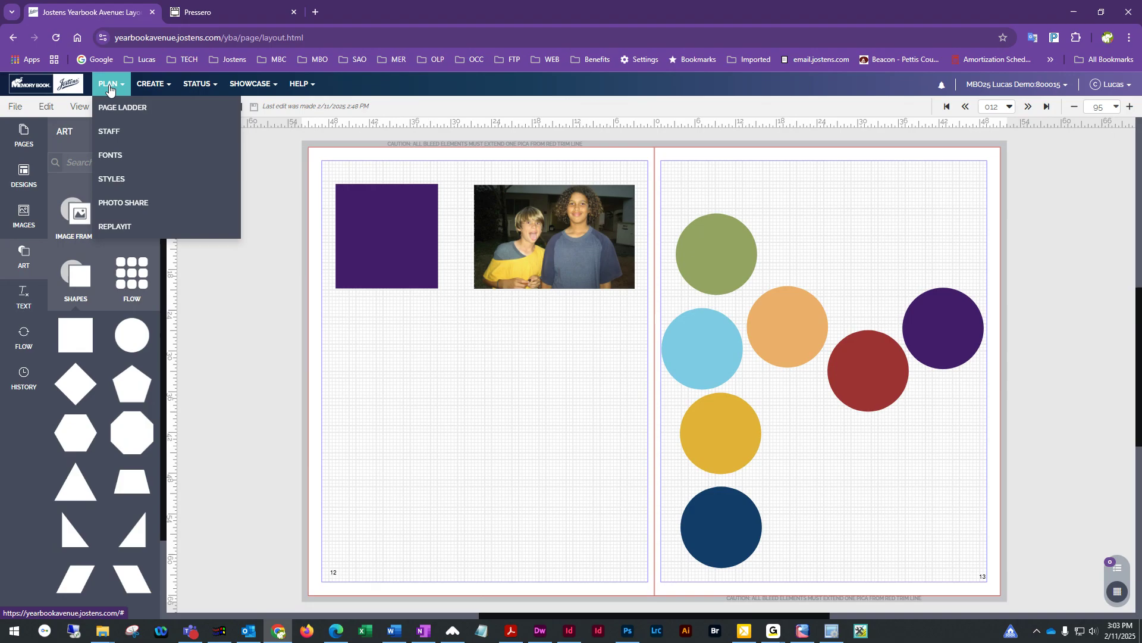
left_click(138, 106)
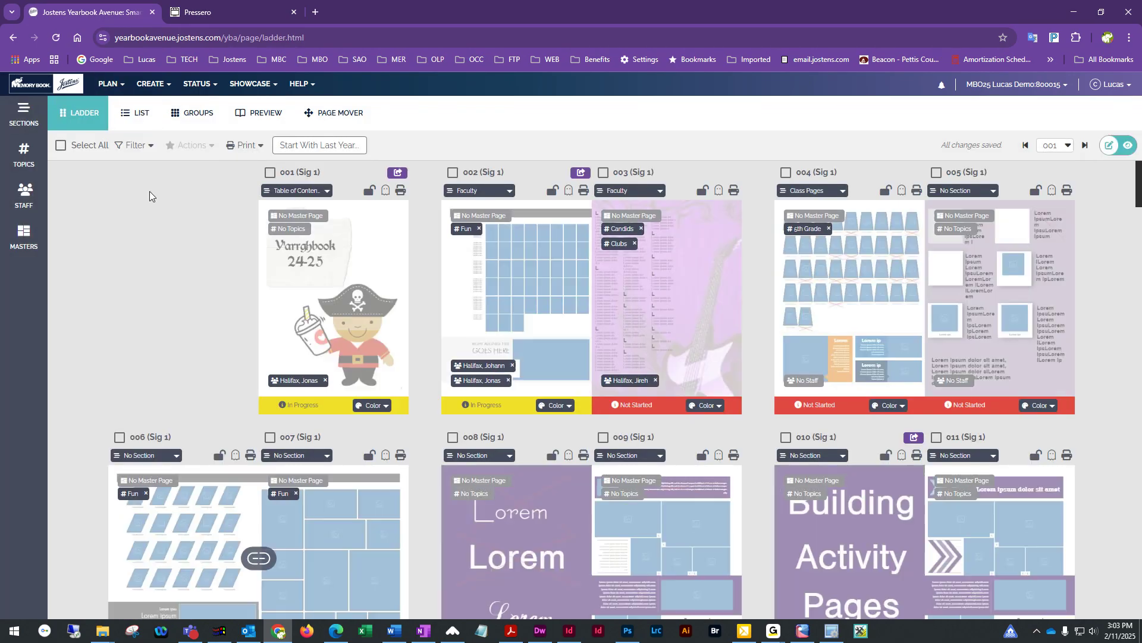
scroll(337, 351, "down", 5)
scroll(336, 351, "down", 3)
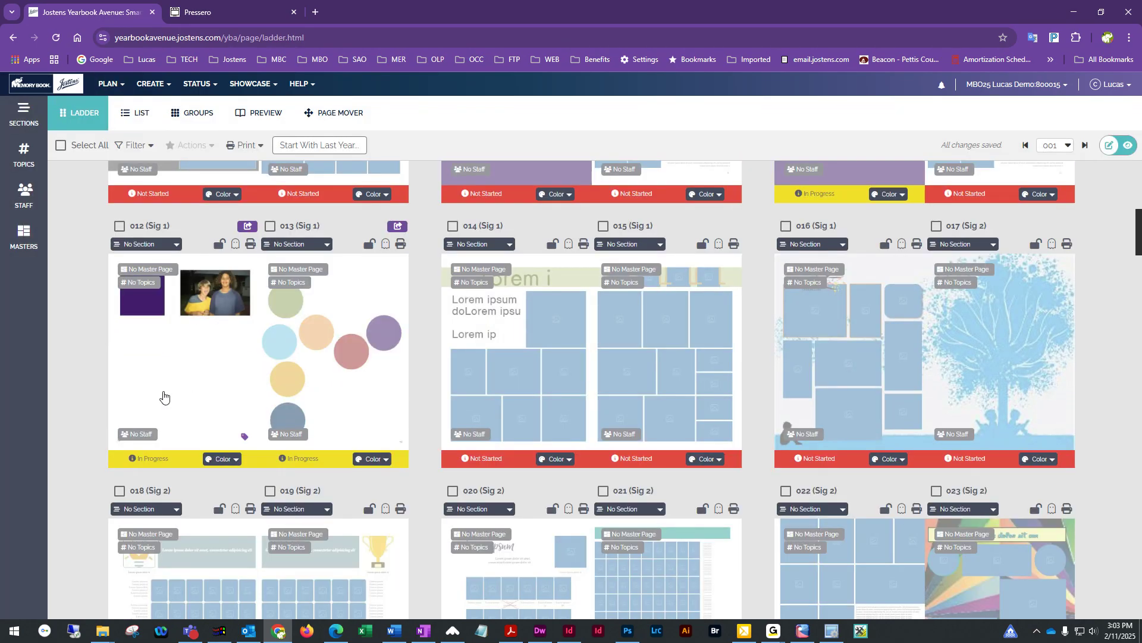
double_click(185, 382)
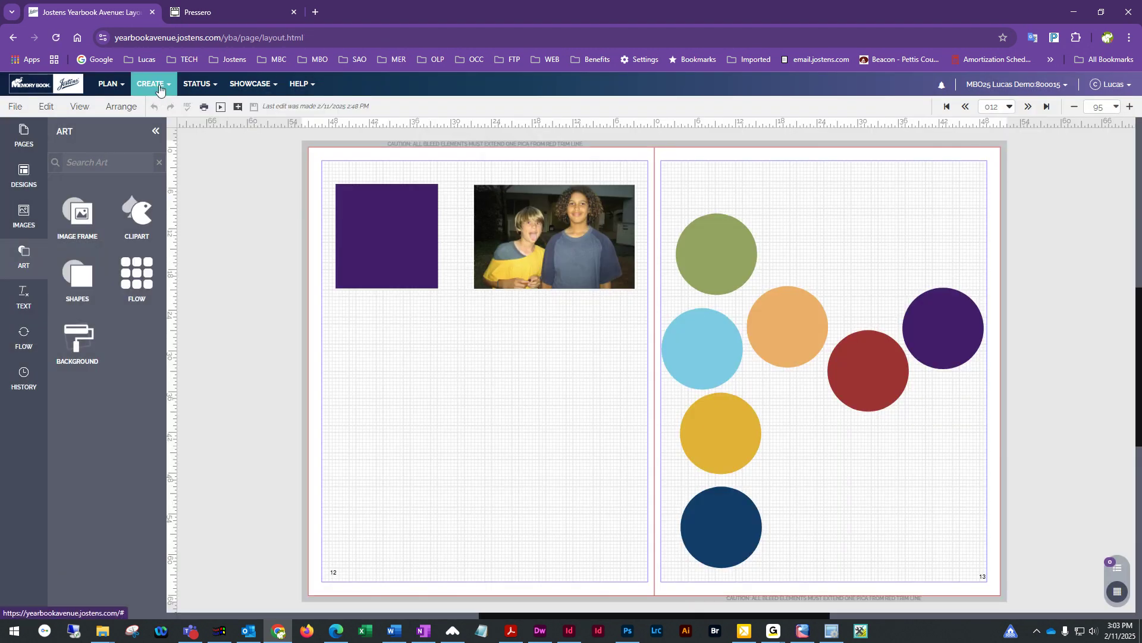
left_click(159, 87)
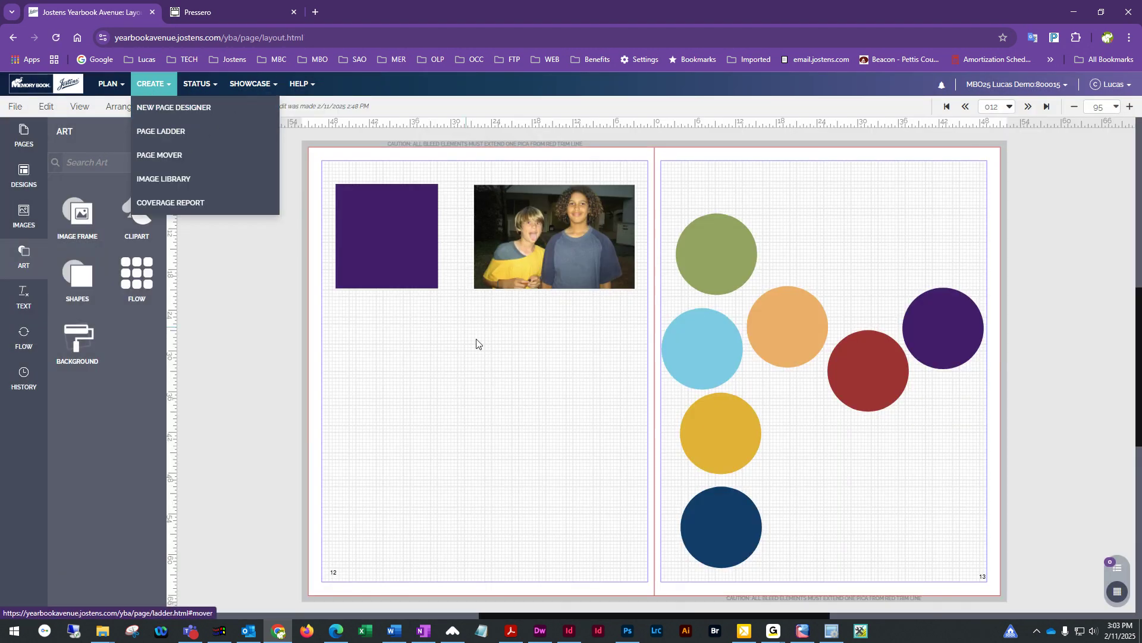
left_click(374, 171)
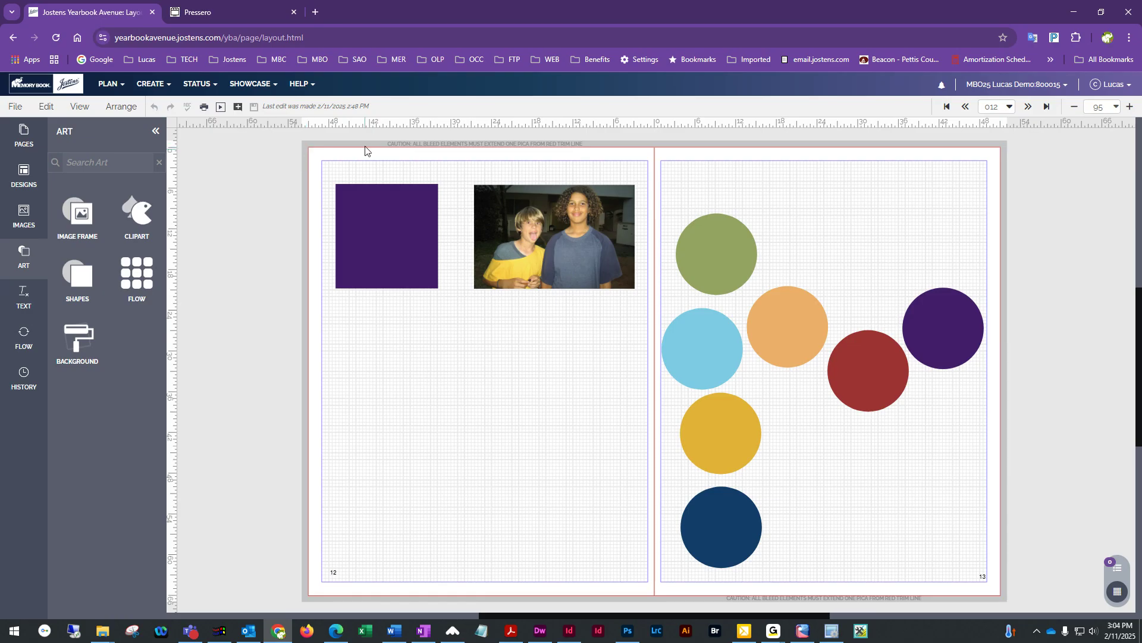
- Move the purple square into the upper-left corner of page 12 so its edges extend to the bleed line
left_click_drag(392, 237, 407, 297)
scroll(398, 310, "up", 5)
scroll(423, 414, "down", 1)
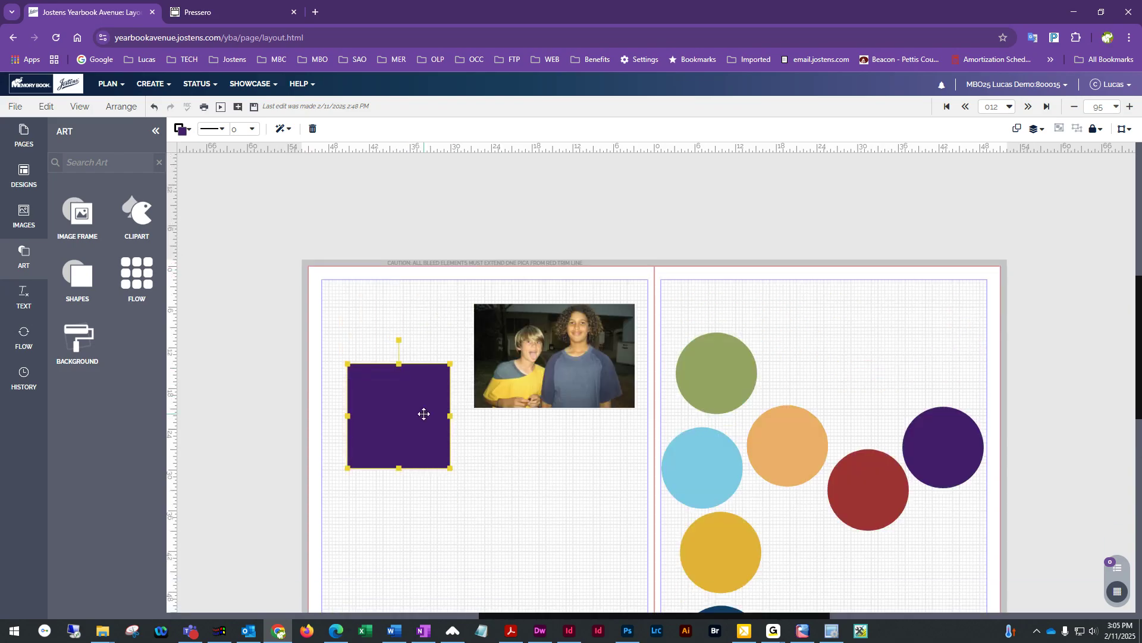
left_click(1128, 107)
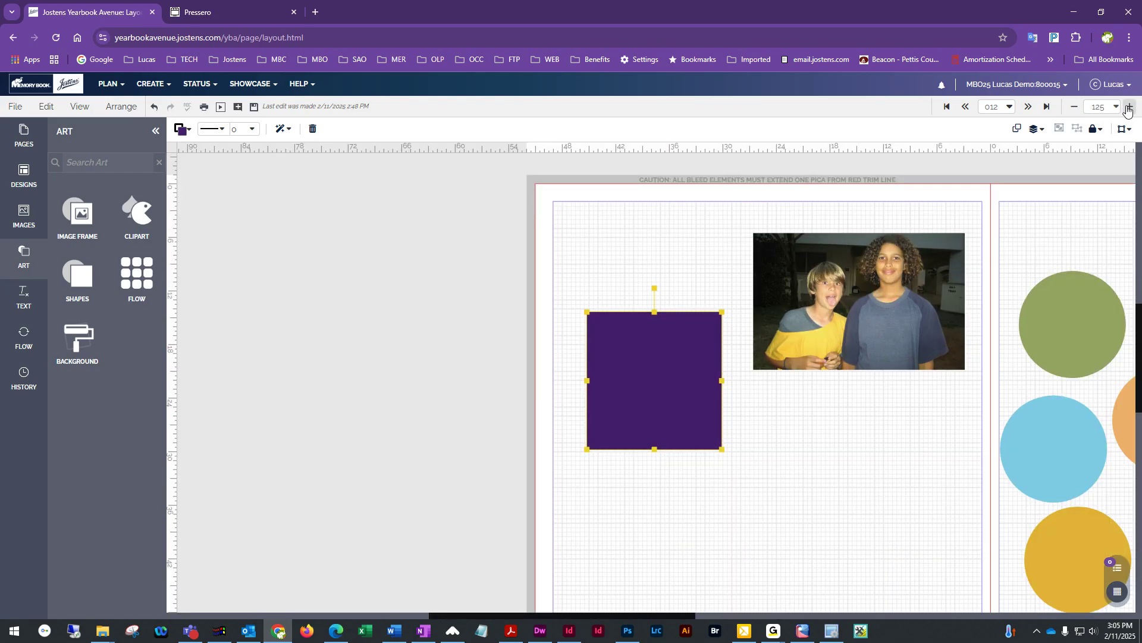
left_click(1128, 108)
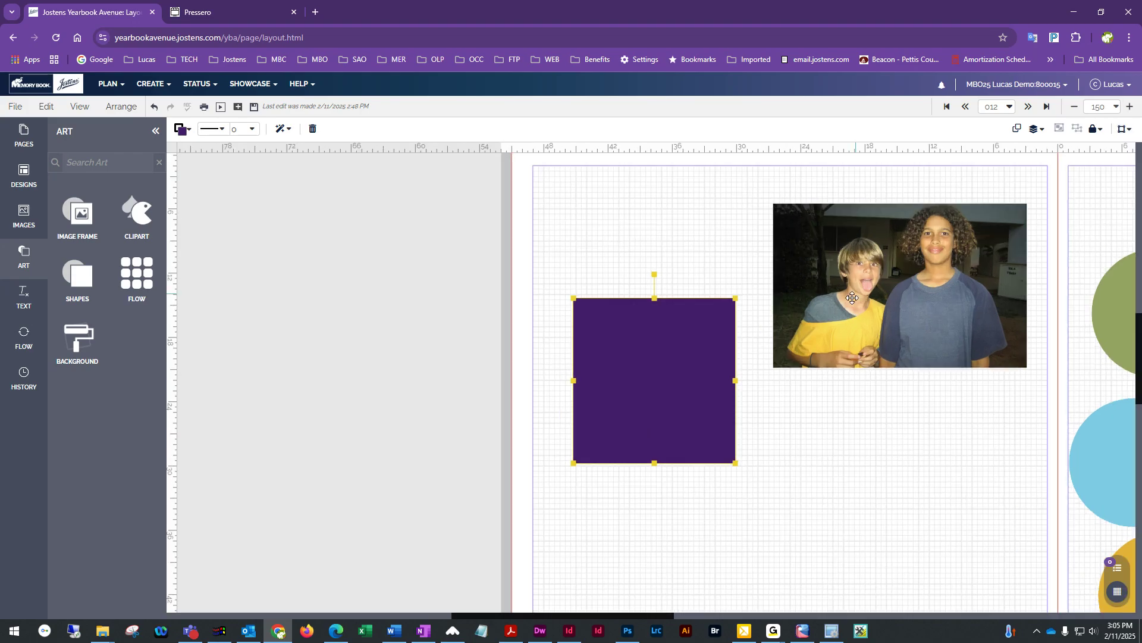
scroll(853, 298, "up", 3)
scroll(714, 386, "down", 1)
left_click_drag(643, 437, 571, 278)
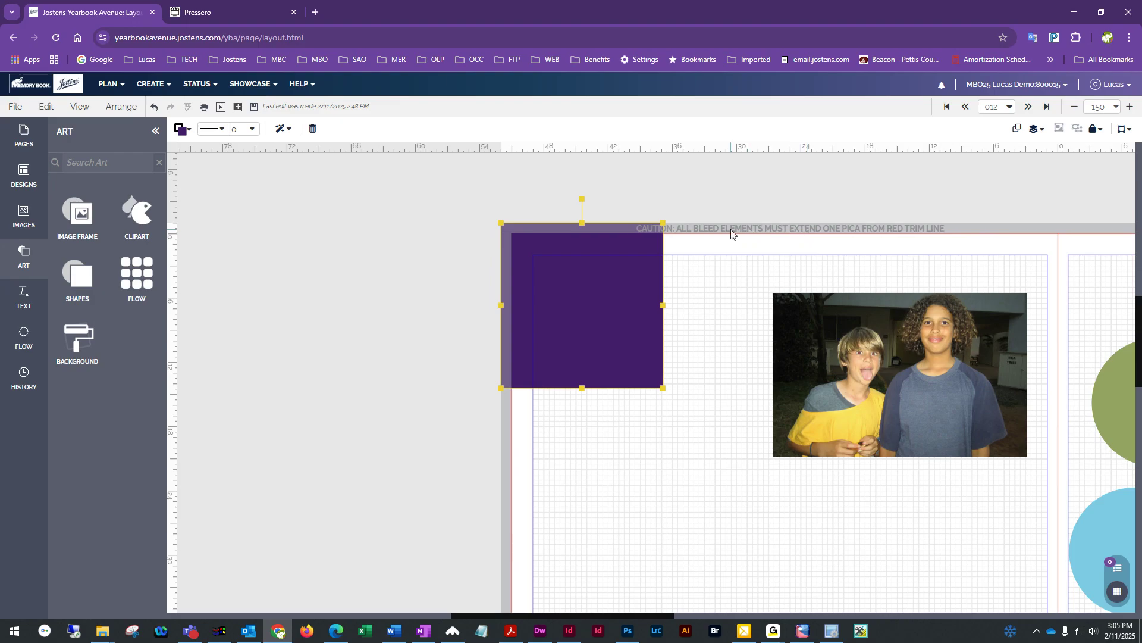
left_click_drag(622, 290, 532, 235)
- Move the purple square back inside page 12's margins, trying its top edge against the bleed line and the page margin
left_click_drag(589, 342, 647, 413)
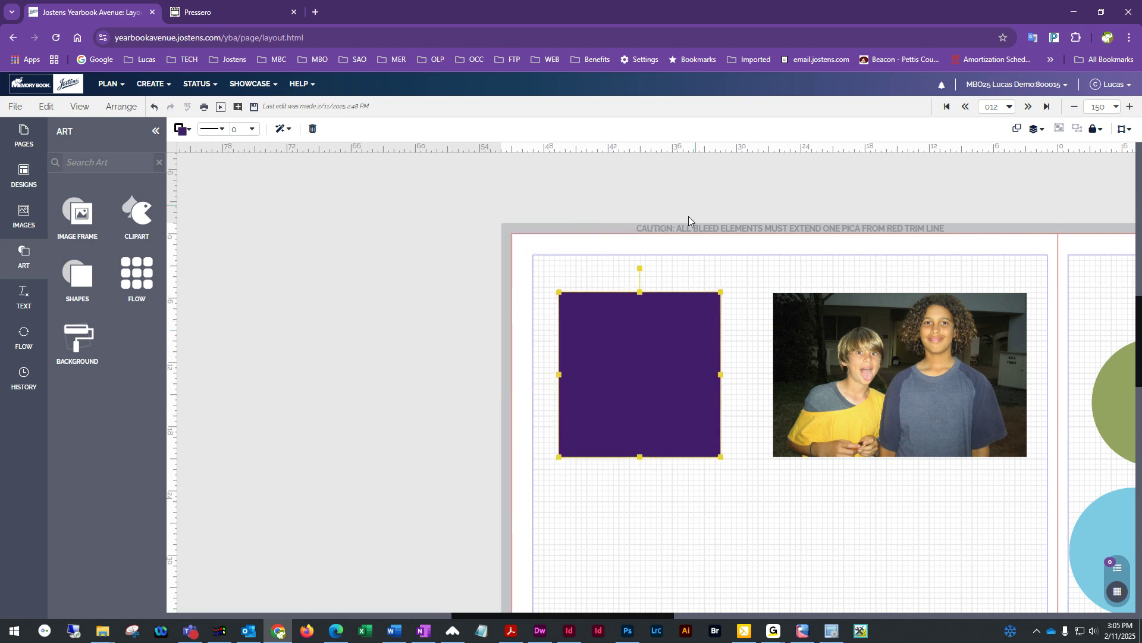
left_click_drag(638, 355, 626, 341)
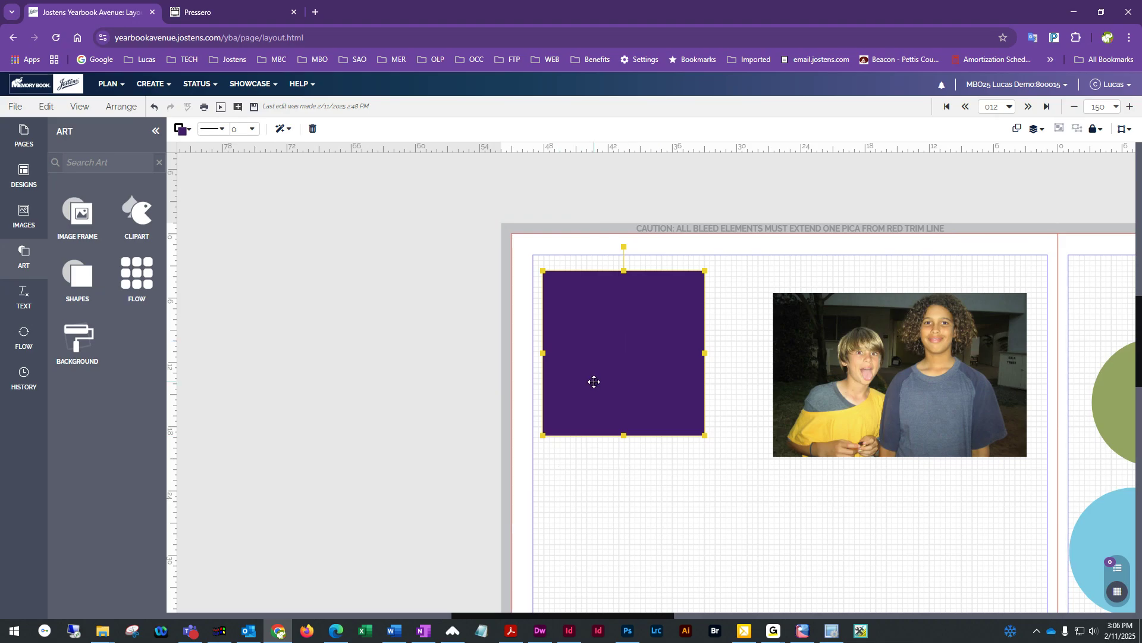
left_click_drag(594, 382, 620, 355)
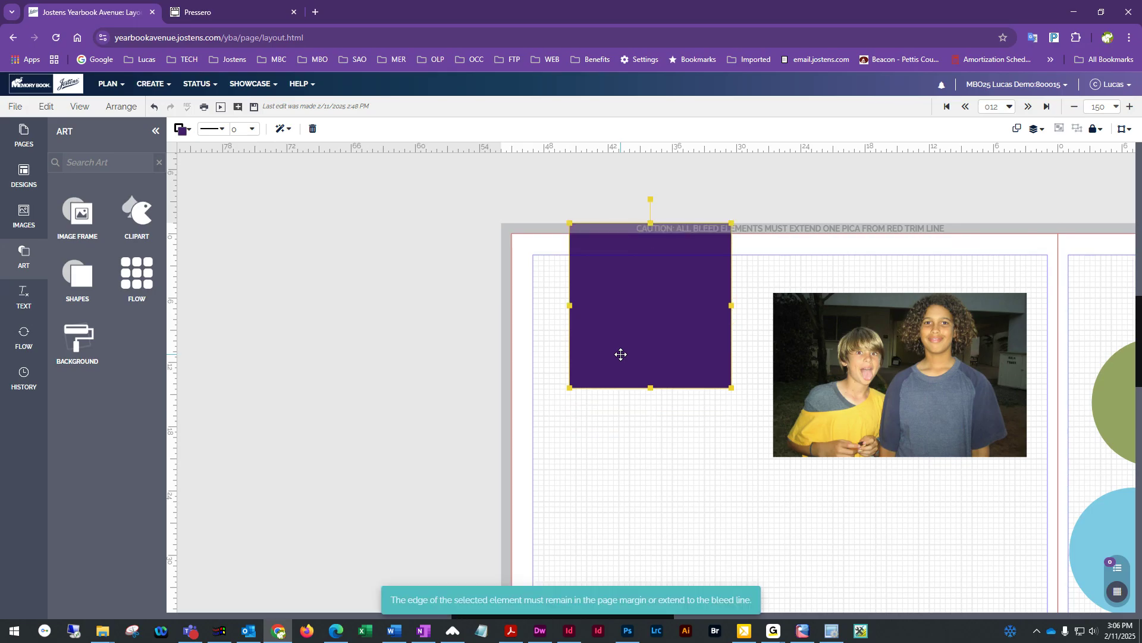
left_click_drag(630, 286, 637, 299)
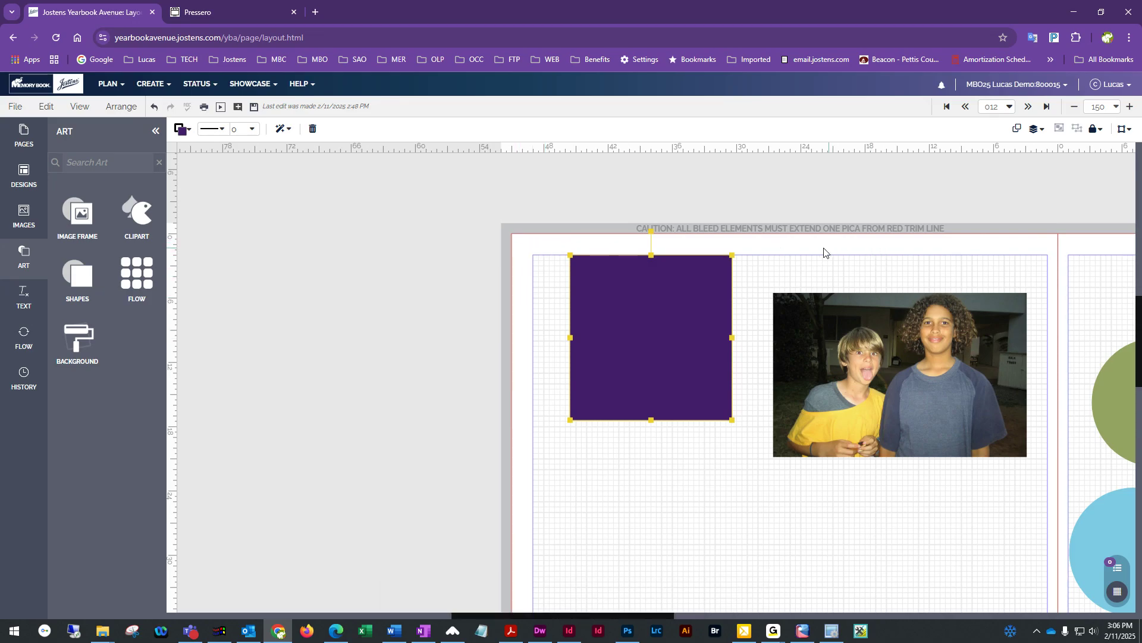
left_click_drag(680, 322, 658, 364)
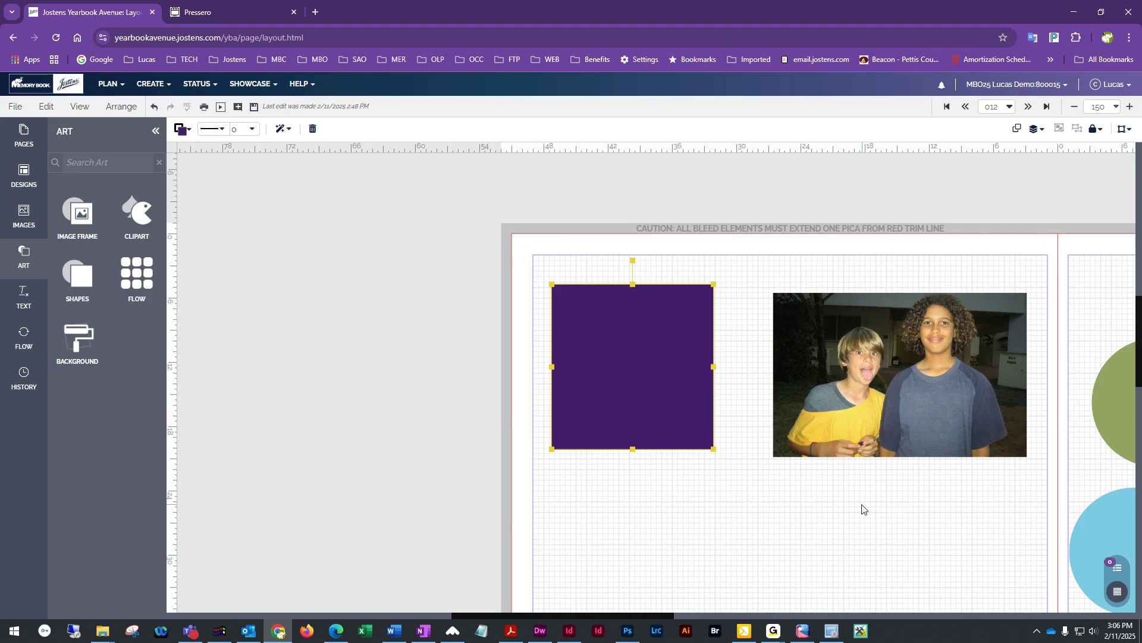
- Deselect the purple square and enlarge the browser display to 150%
left_click_drag(865, 530, 687, 525)
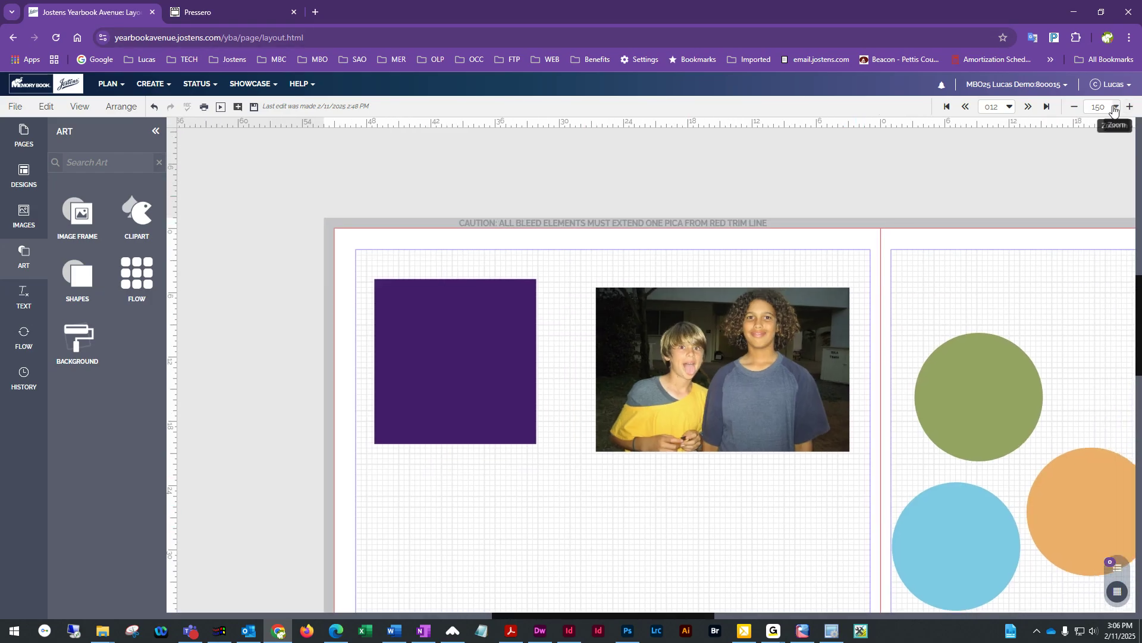
left_click(1131, 40)
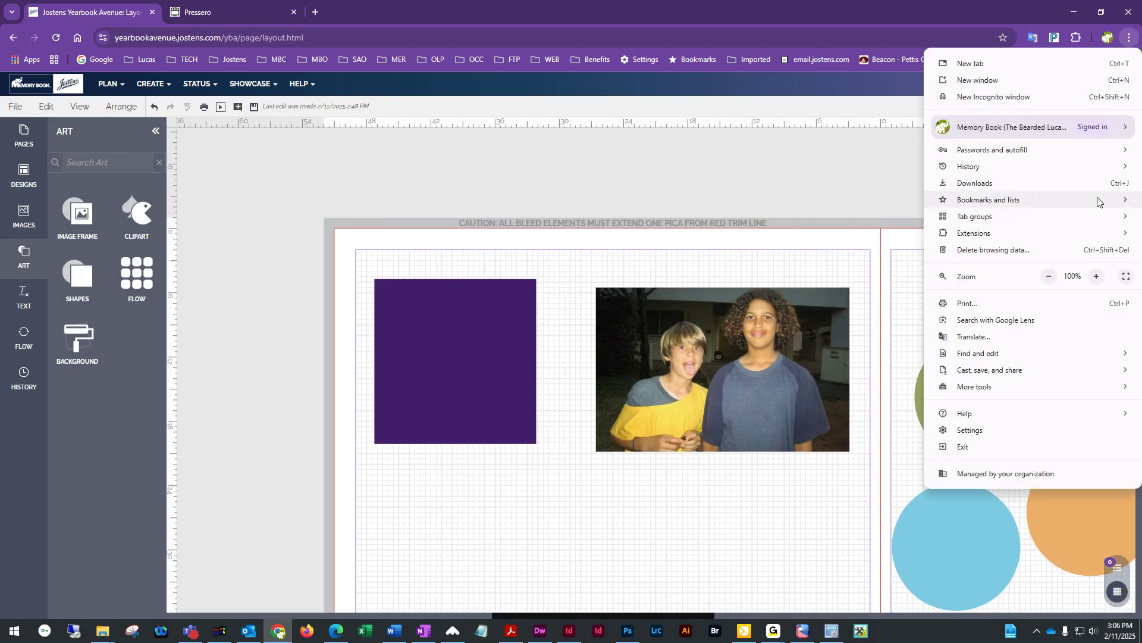
left_click(1098, 278)
left_click(1098, 277)
left_click(1097, 278)
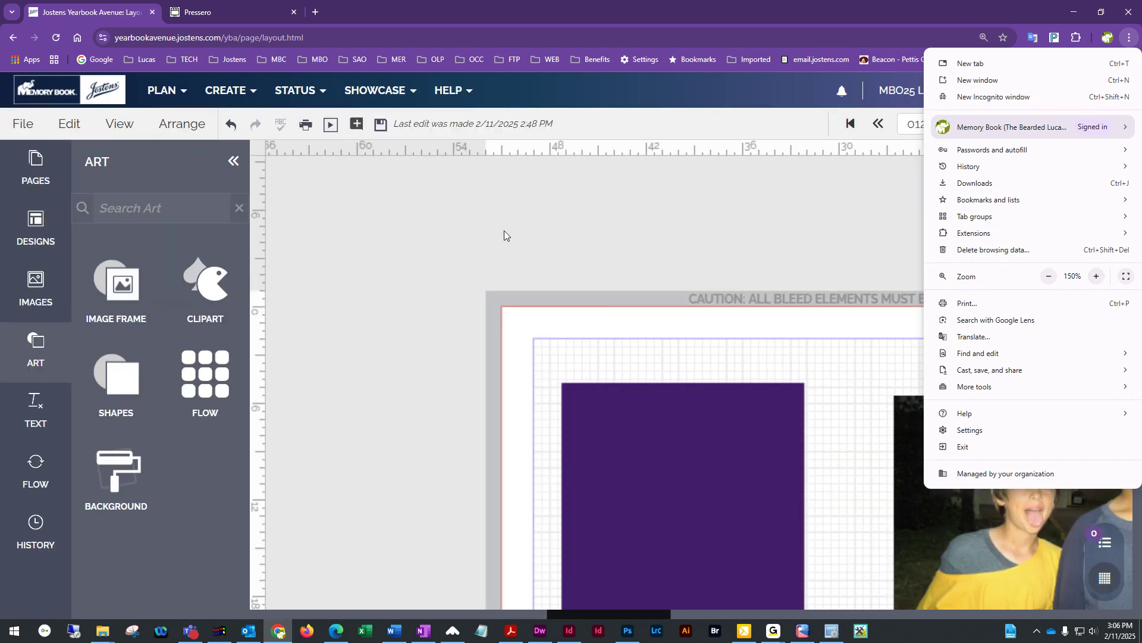
left_click(393, 219)
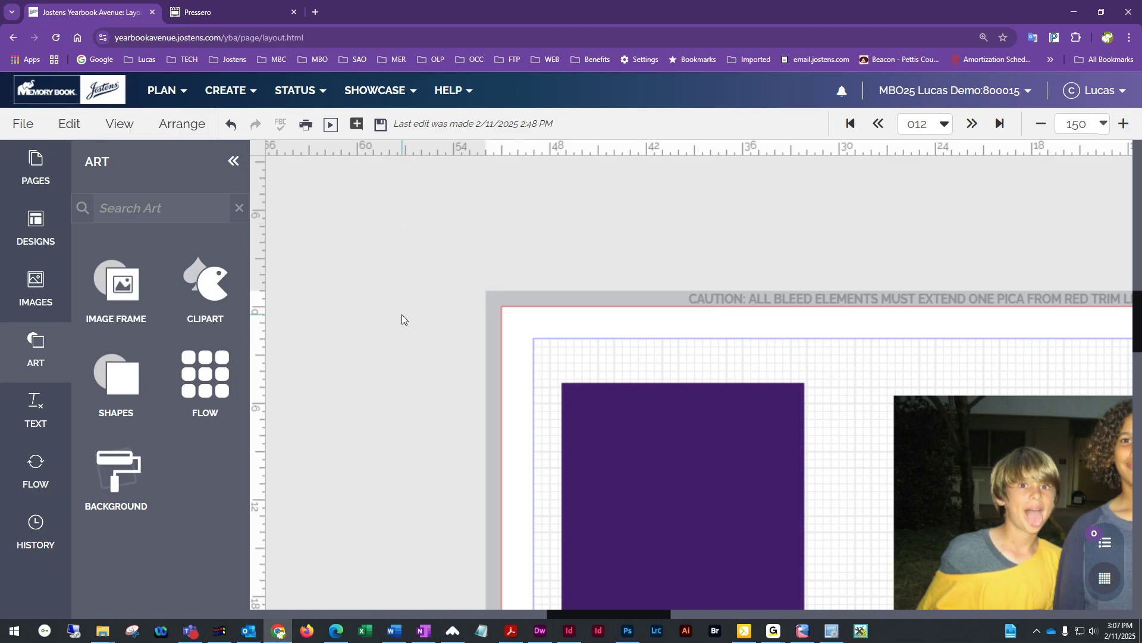
scroll(401, 320, "down", 1)
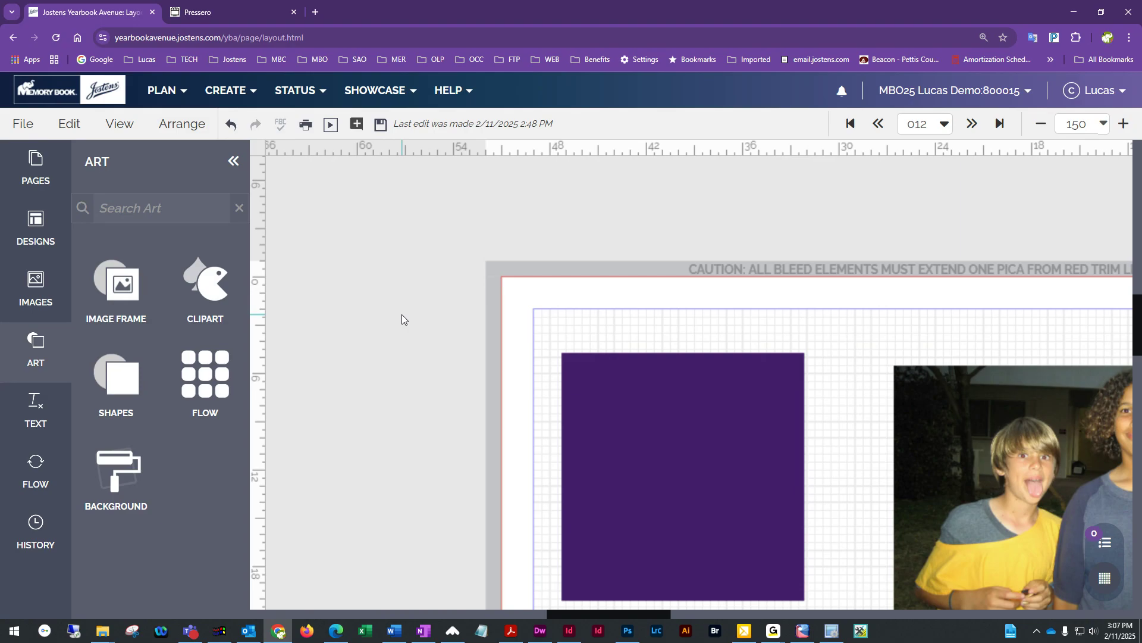
- Examine the page's file commands and the Change Background options for color, image, rotation, crop and tint
left_click(17, 132)
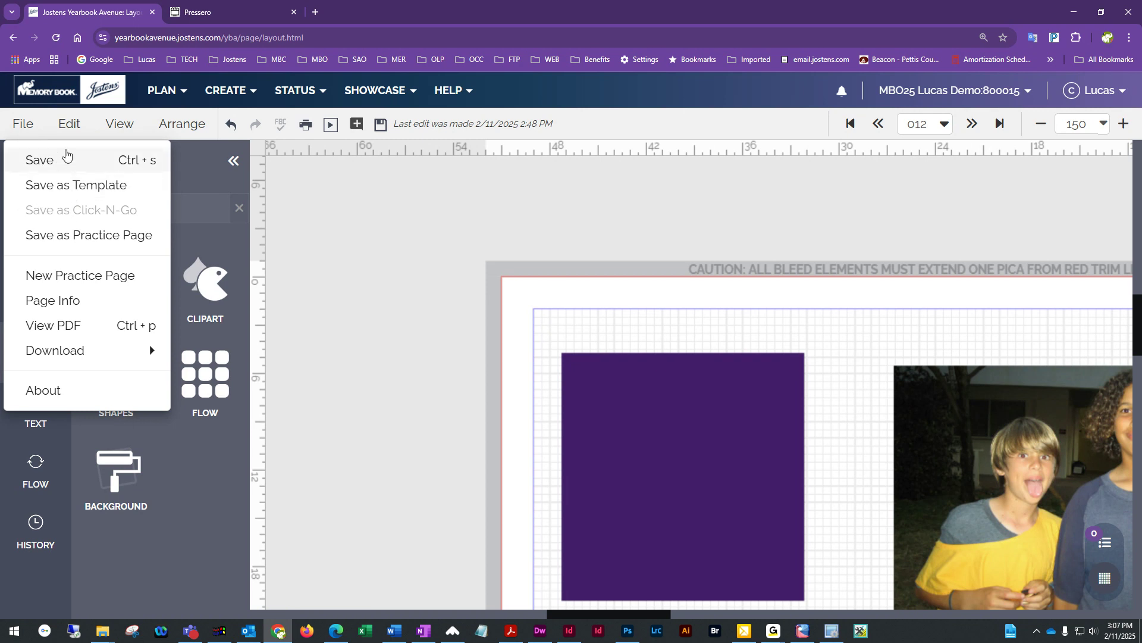
left_click(62, 126)
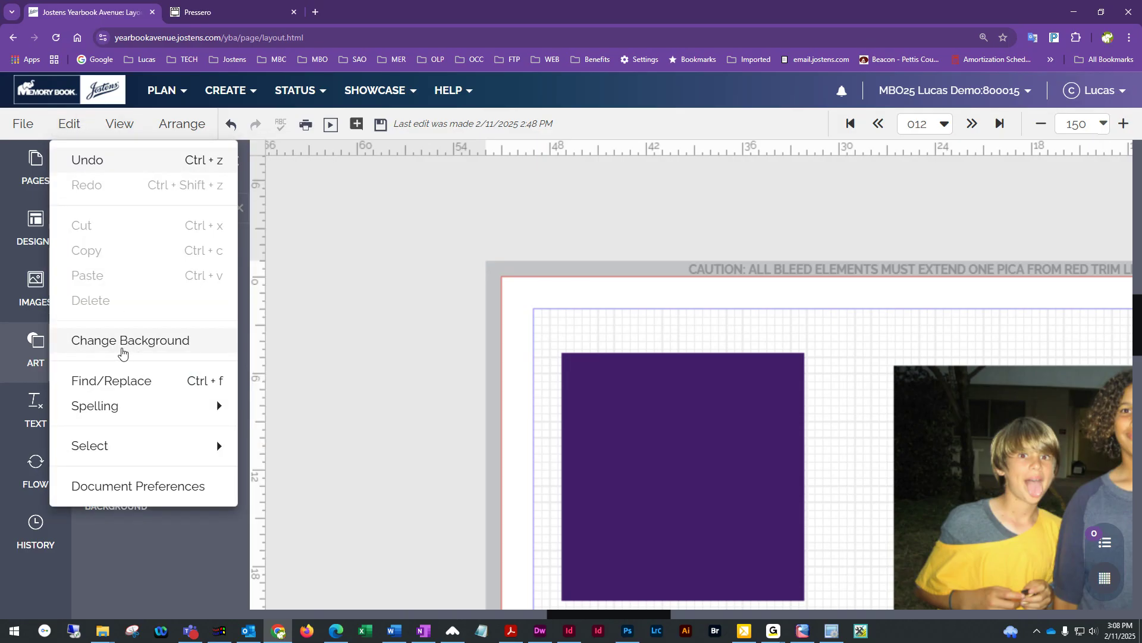
left_click(116, 350)
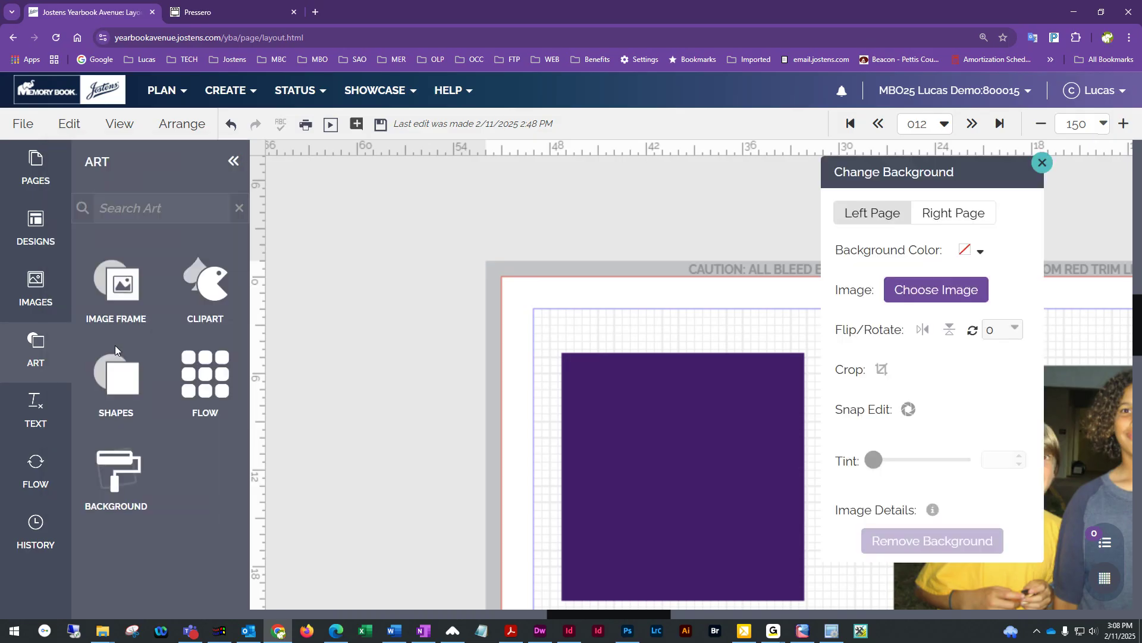
left_click_drag(849, 182, 479, 194)
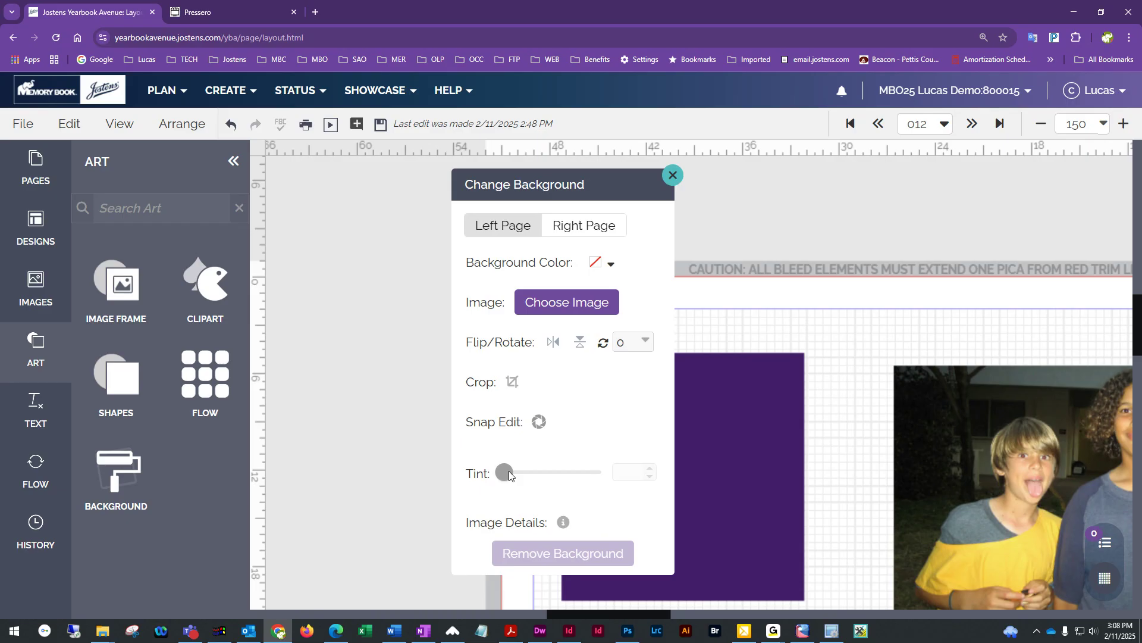
left_click(672, 177)
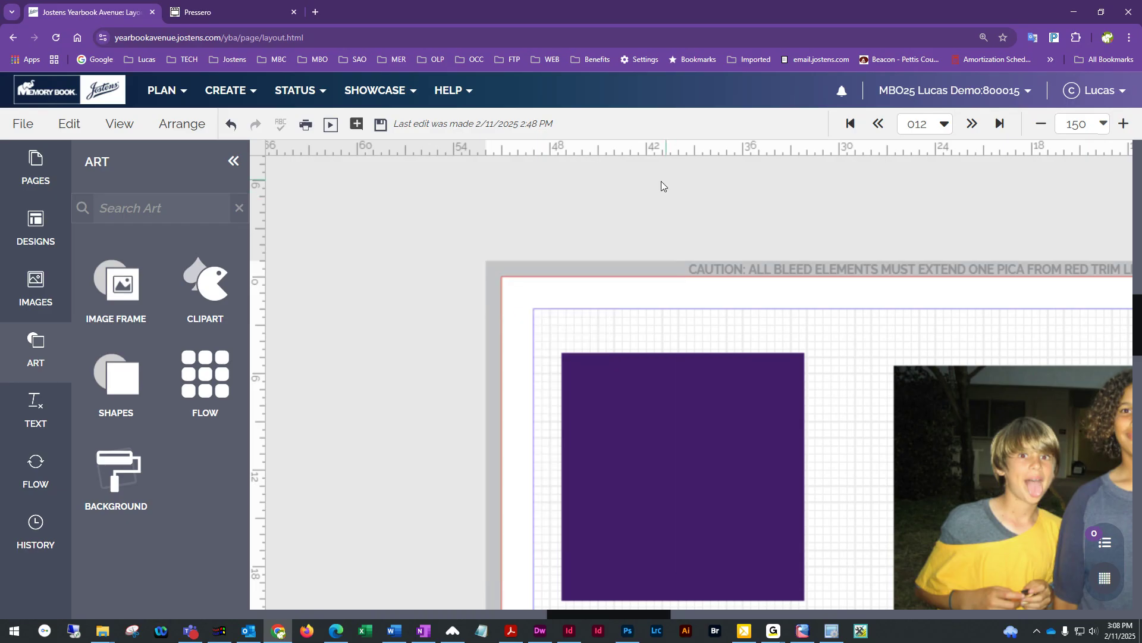
left_click(70, 126)
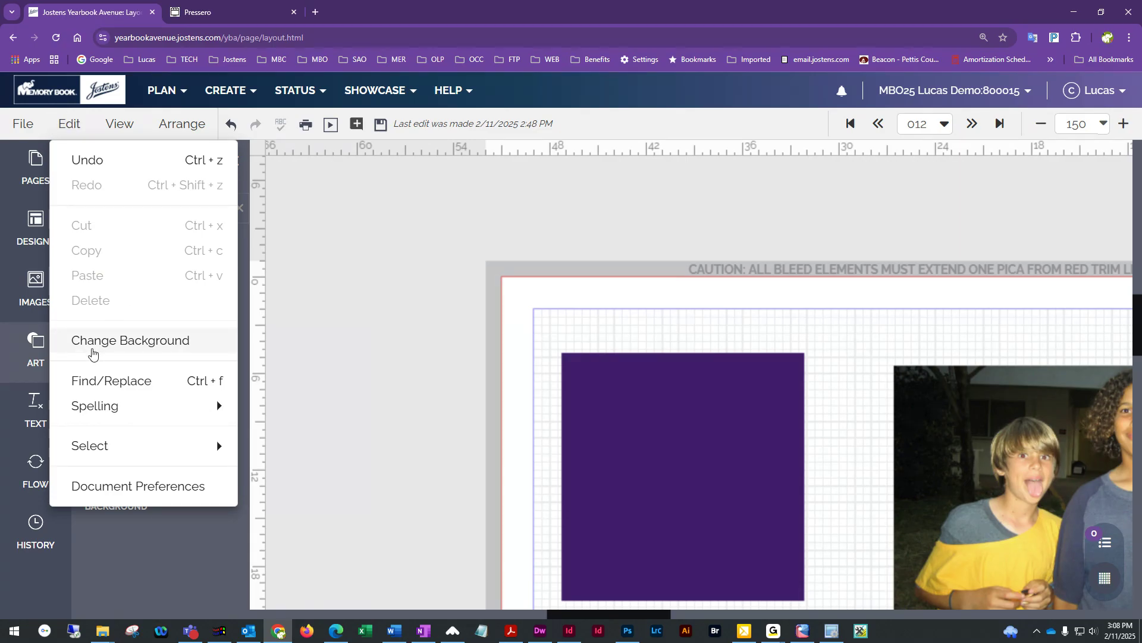
left_click(107, 343)
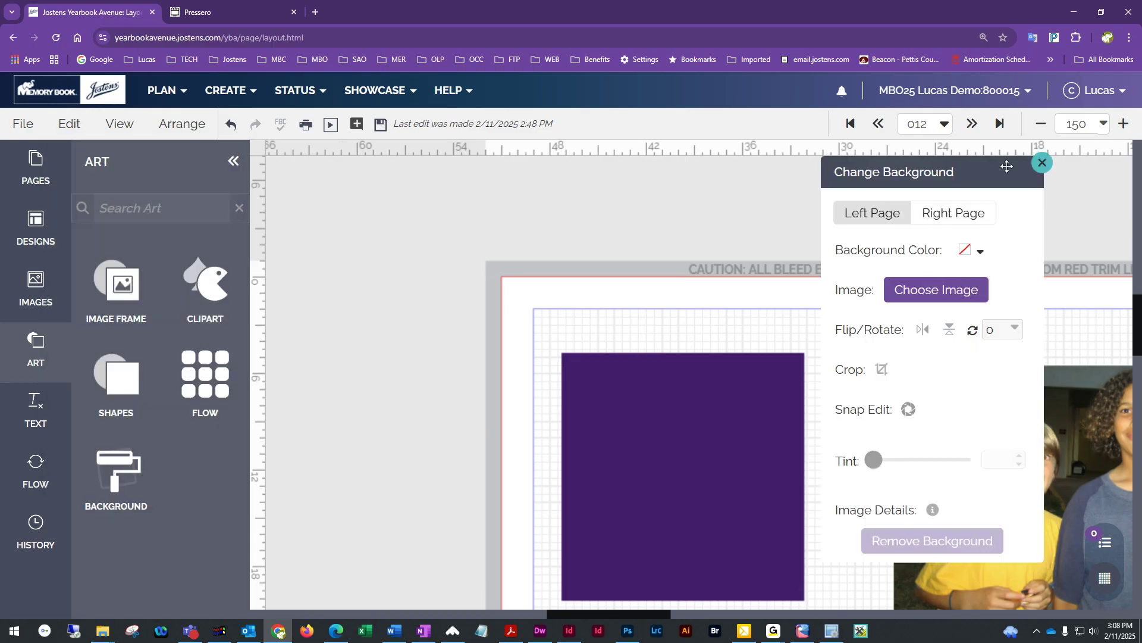
left_click(1042, 163)
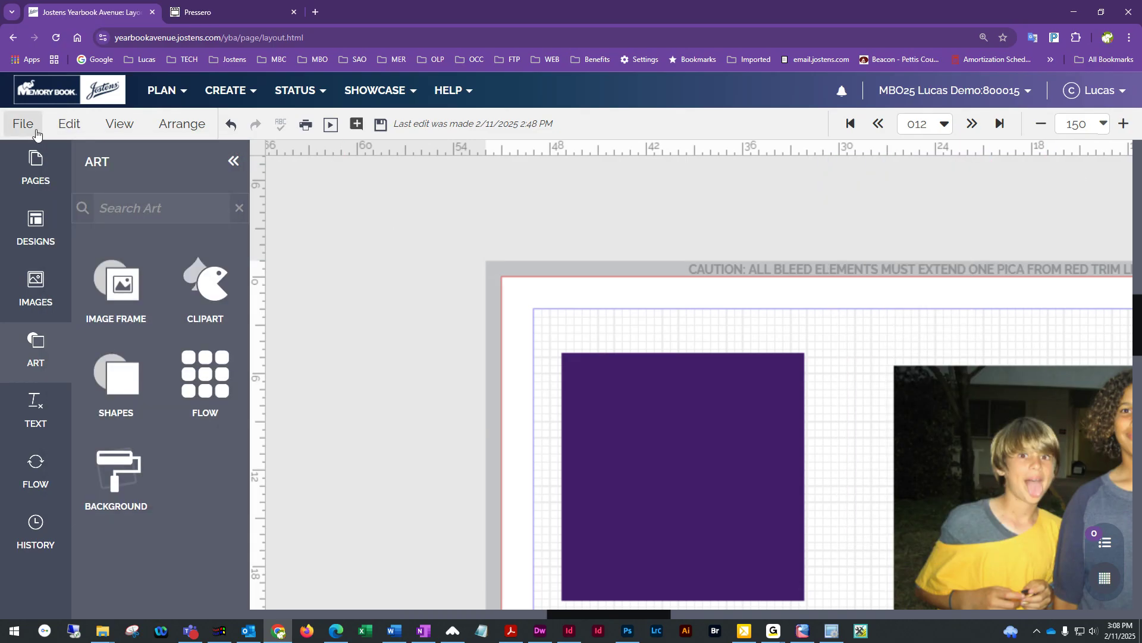
- Examine the Spelling and Select editing options and the Grids & Guides display options
left_click(69, 124)
mouse_move(185, 402)
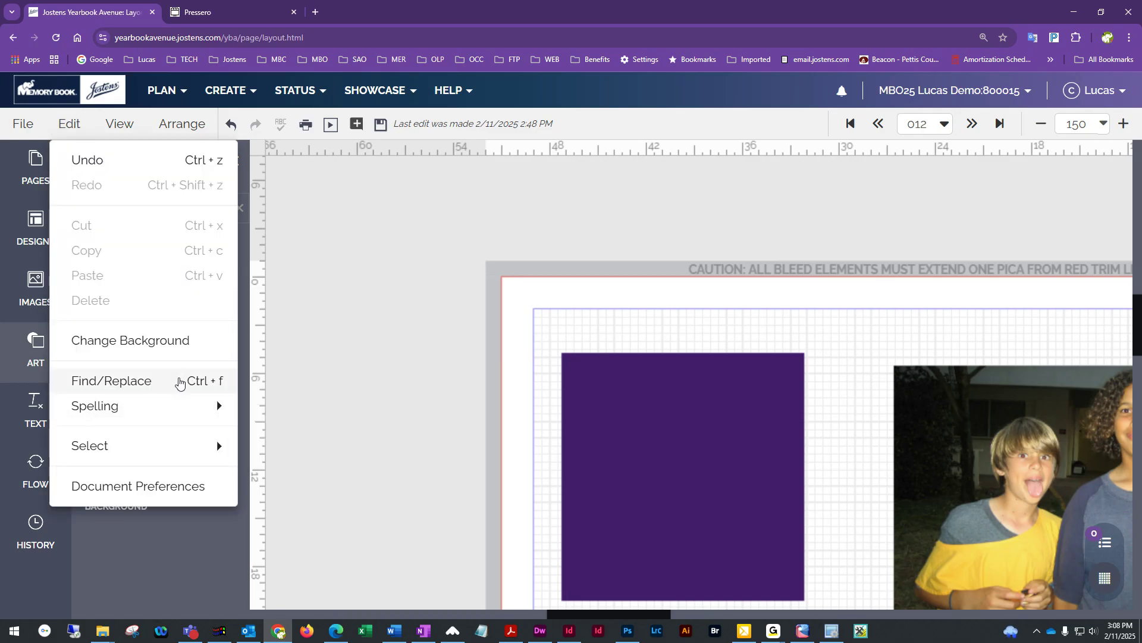
mouse_move(165, 423)
mouse_move(148, 403)
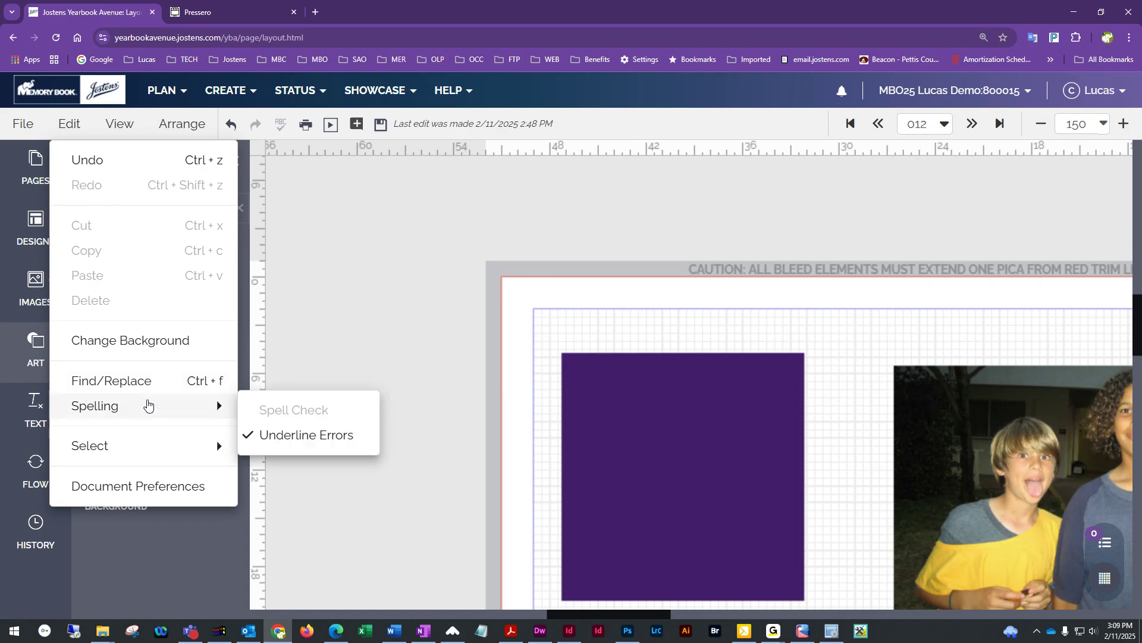
mouse_move(116, 450)
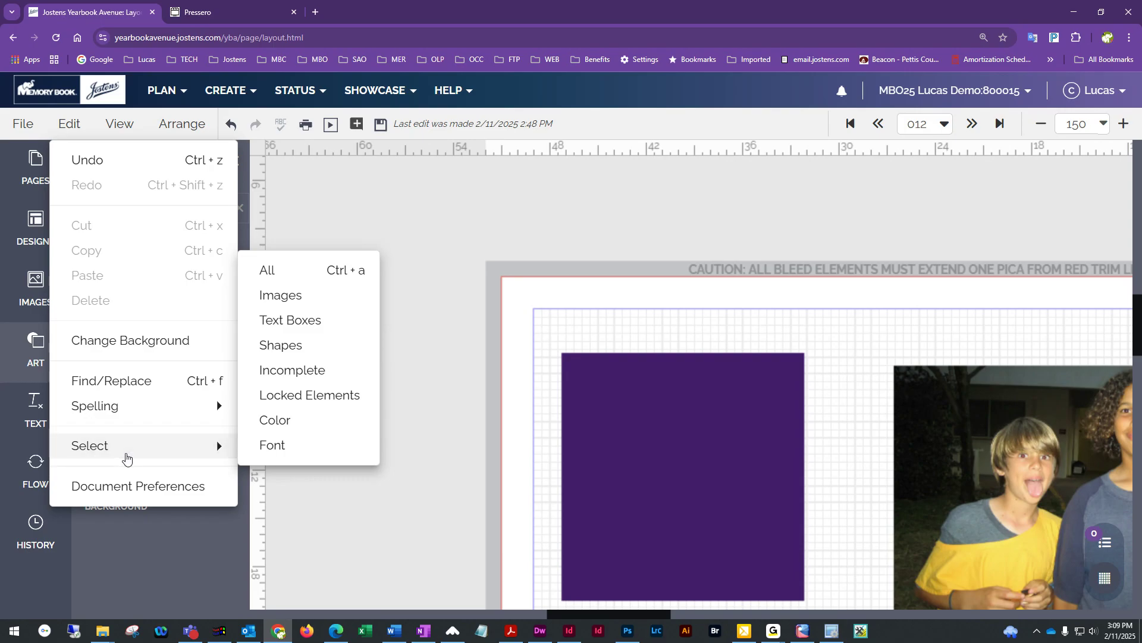
mouse_move(102, 130)
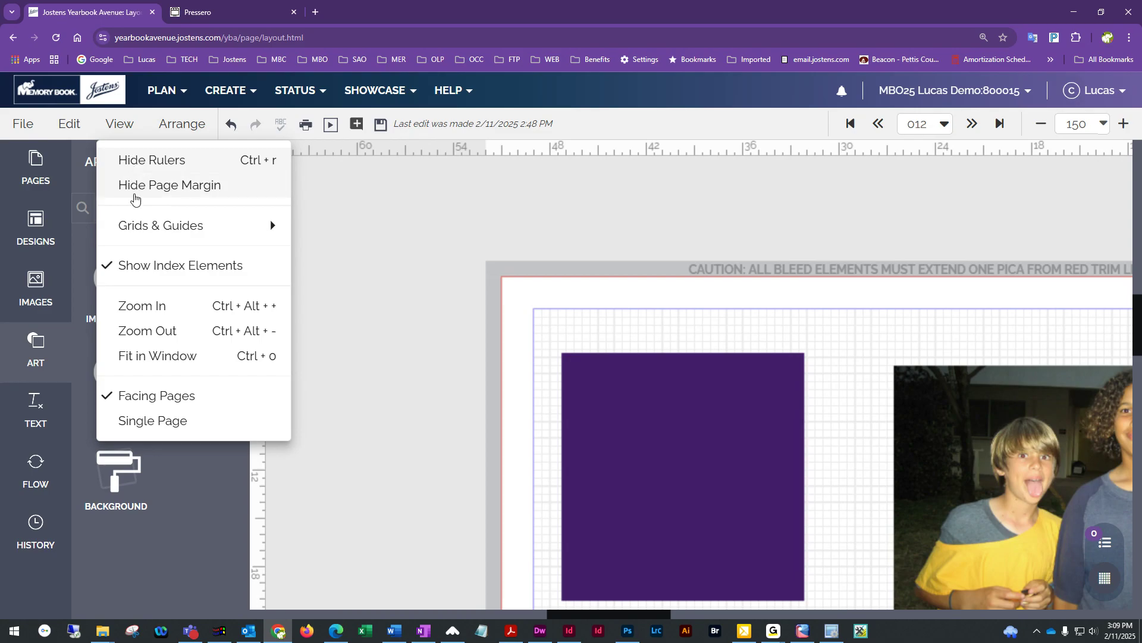
mouse_move(214, 230)
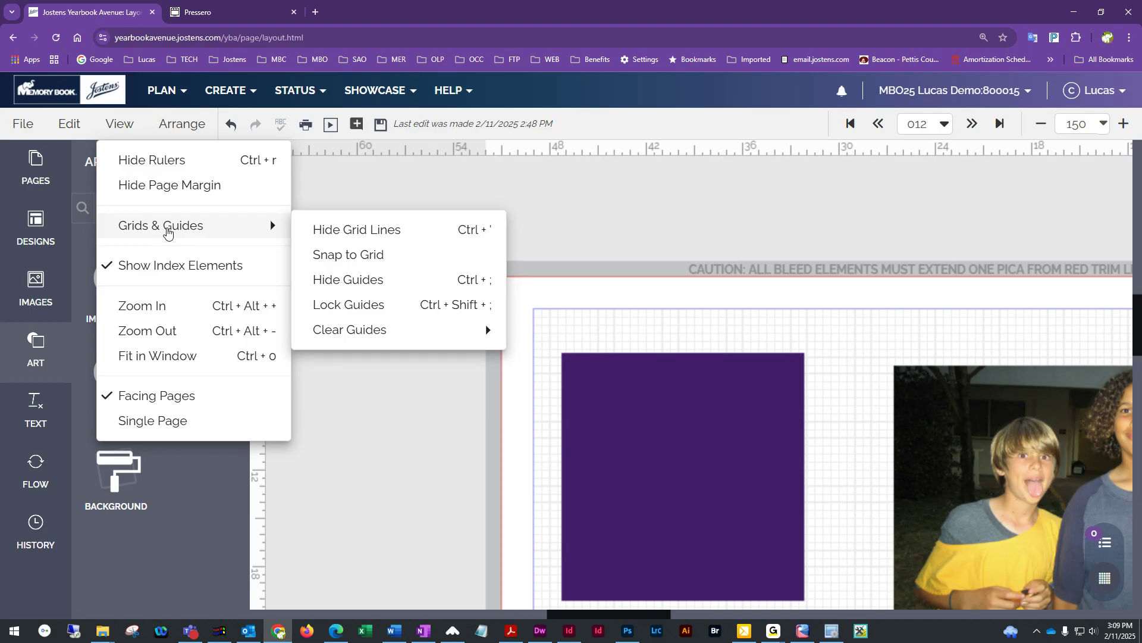
left_click(545, 230)
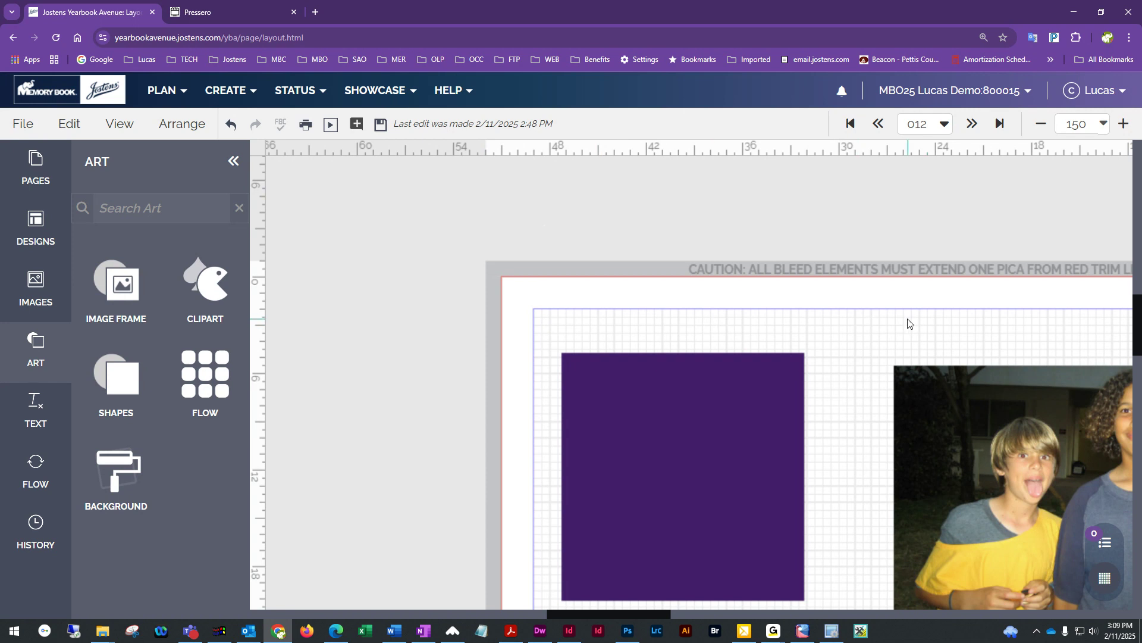
- Toggle the spread's grid lines off and back on while checking the facing page with the circles
left_click_drag(871, 324, 531, 293)
left_click_drag(987, 344, 567, 224)
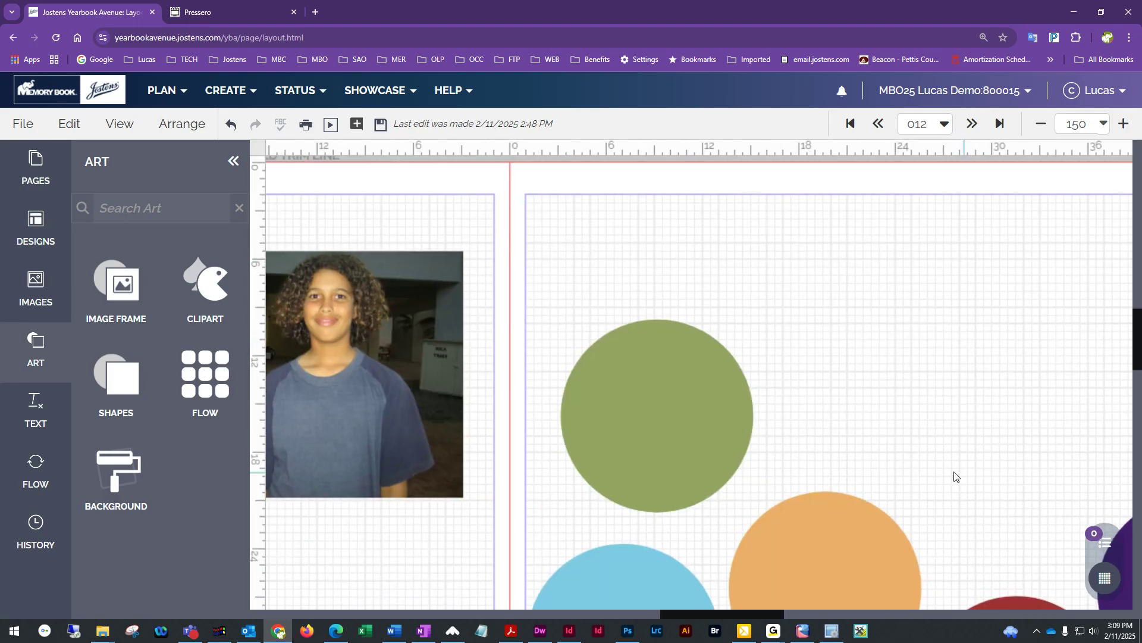
left_click_drag(852, 404, 934, 469)
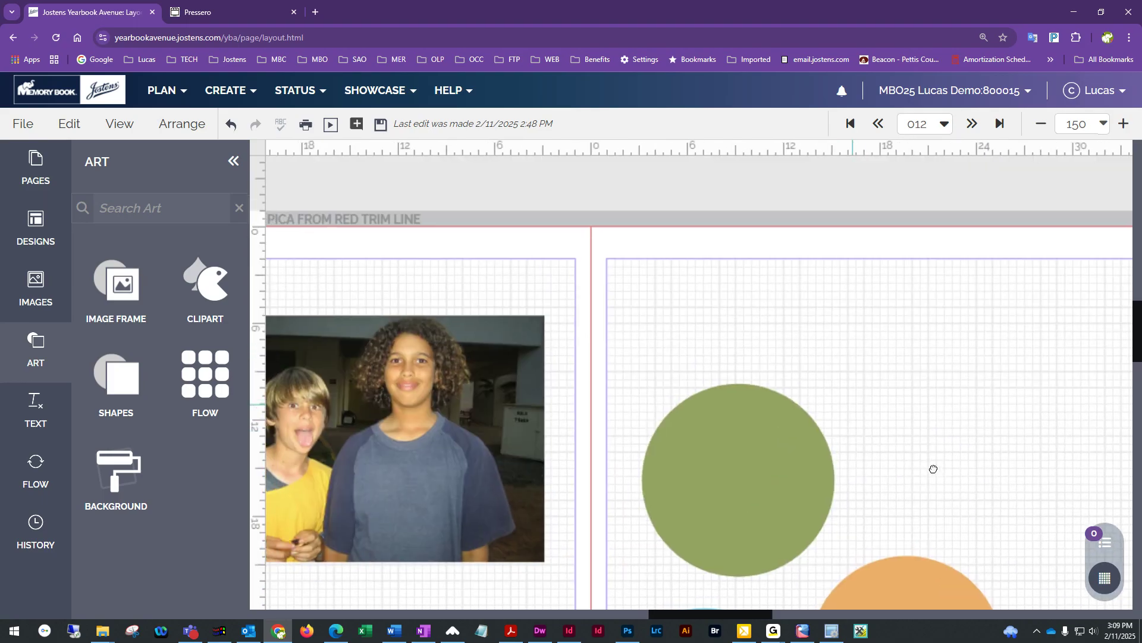
left_click(1106, 578)
left_click(1108, 586)
left_click(1108, 586)
left_click(1108, 586)
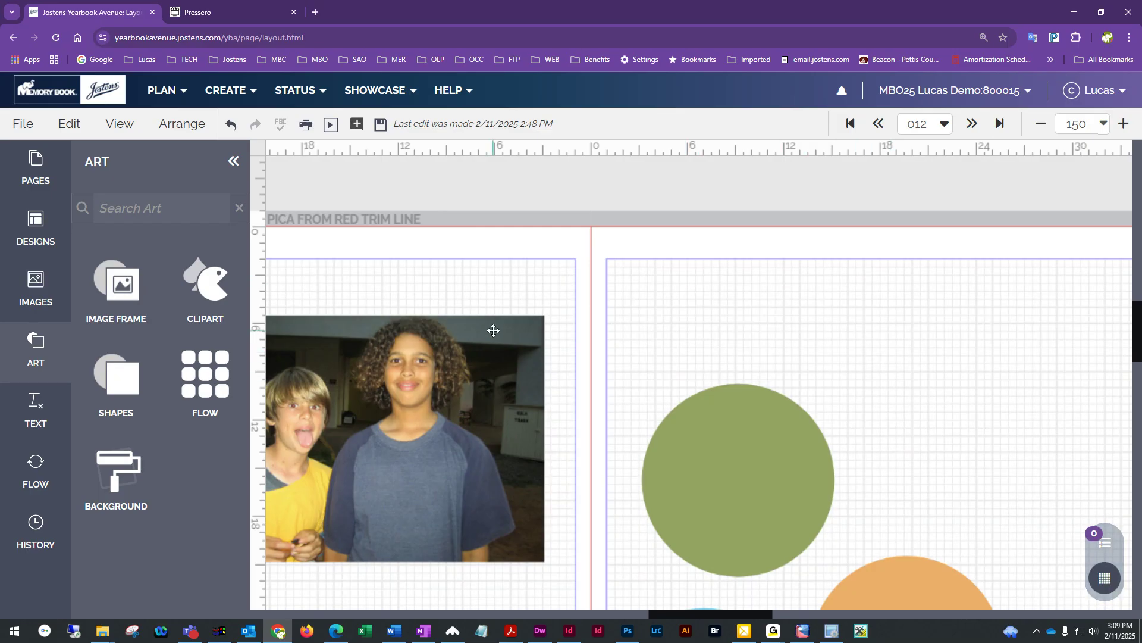
- Add two horizontal guides above the purple square and photo and two vertical guides between them
scroll(704, 613, "left", 8)
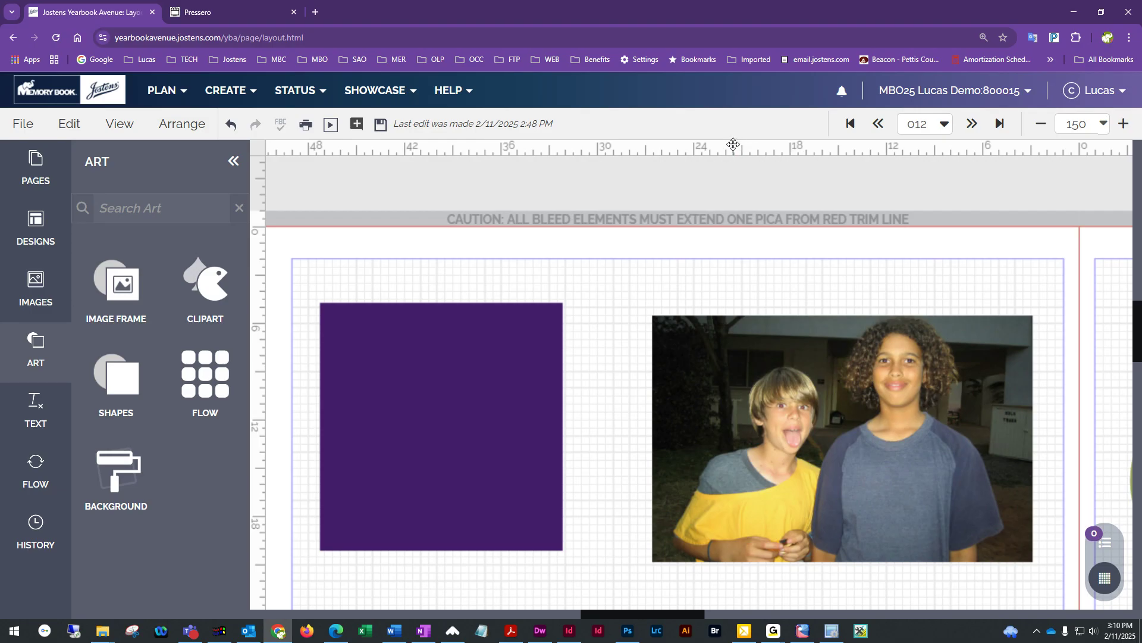
left_click_drag(733, 144, 744, 279)
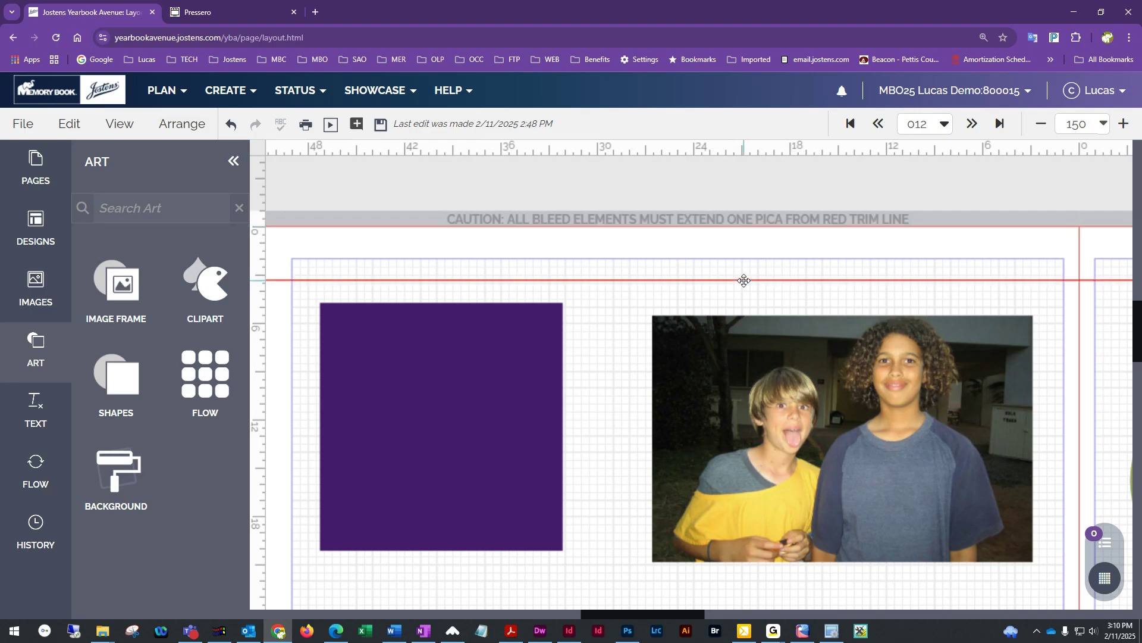
left_click(797, 279)
left_click_drag(731, 146, 760, 286)
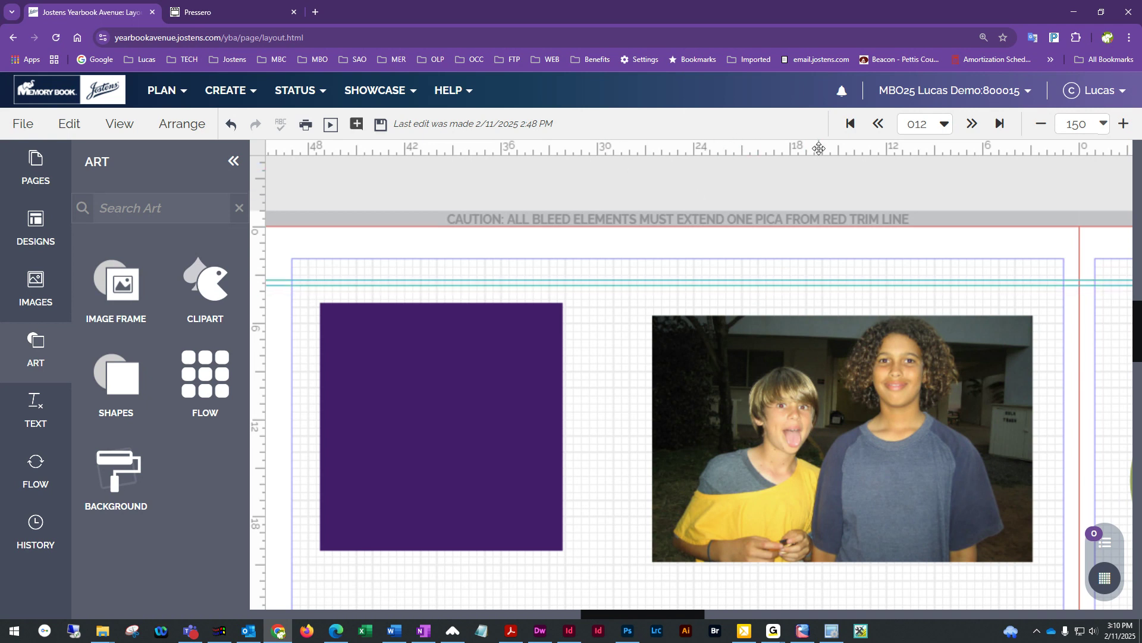
left_click_drag(819, 148, 637, 293)
left_click_drag(255, 280, 628, 323)
left_click_drag(263, 293, 624, 313)
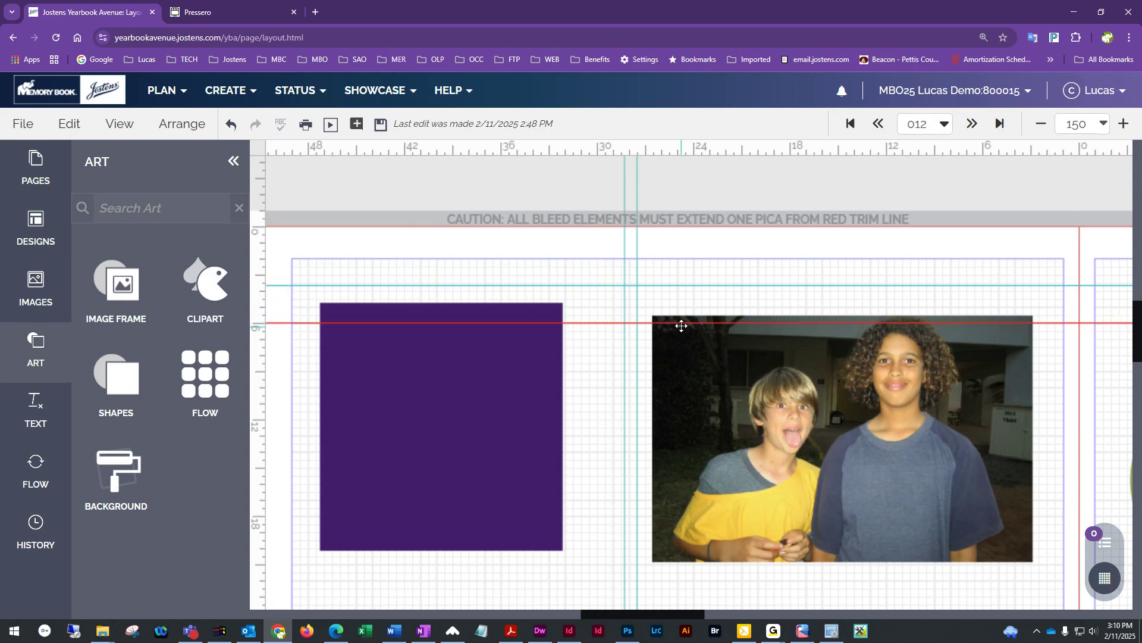
- Reposition the horizontal guides, placing one at the purple square's upper edge and the other slightly above it
mouse_move(680, 287)
left_mouse_down()
mouse_move(681, 316)
mouse_move(684, 275)
left_mouse_up()
left_click_drag(666, 332, 725, 321)
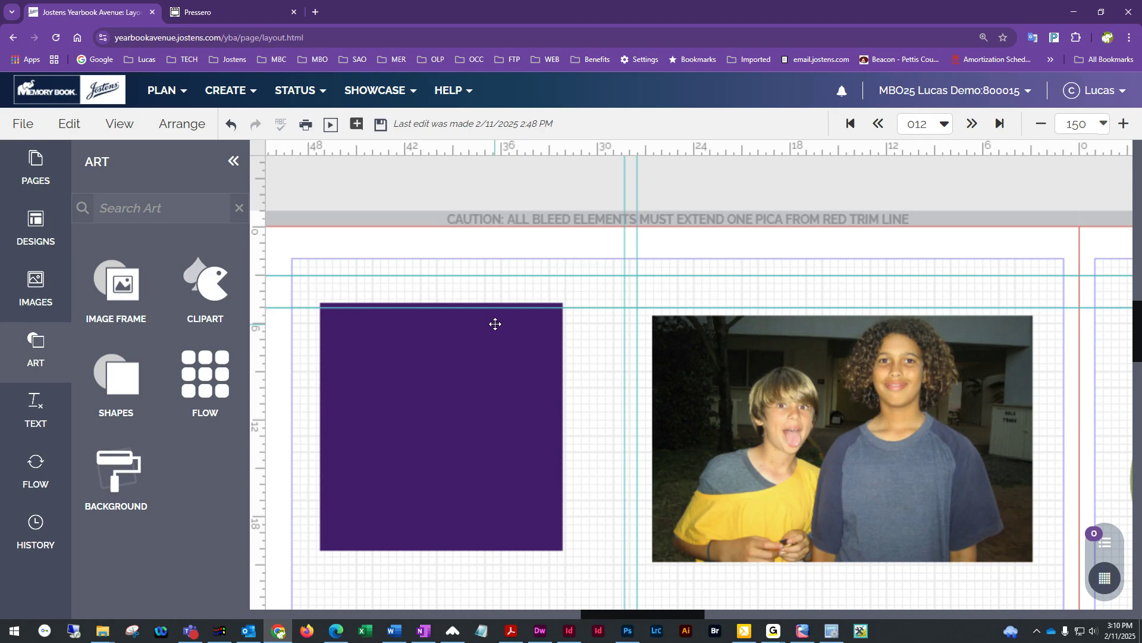
mouse_move(659, 276)
left_mouse_down()
mouse_move(658, 145)
mouse_move(668, 286)
left_mouse_up()
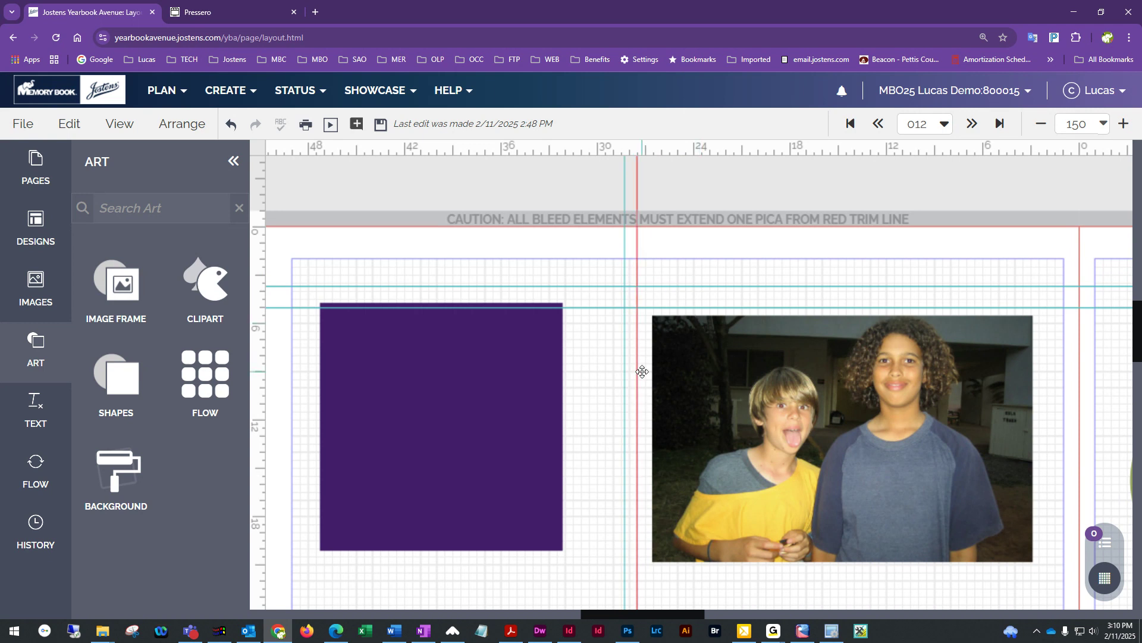
- Examine the Lock Guides and Clear Guides options and clear all guides from the spread
left_click(110, 132)
mouse_move(148, 225)
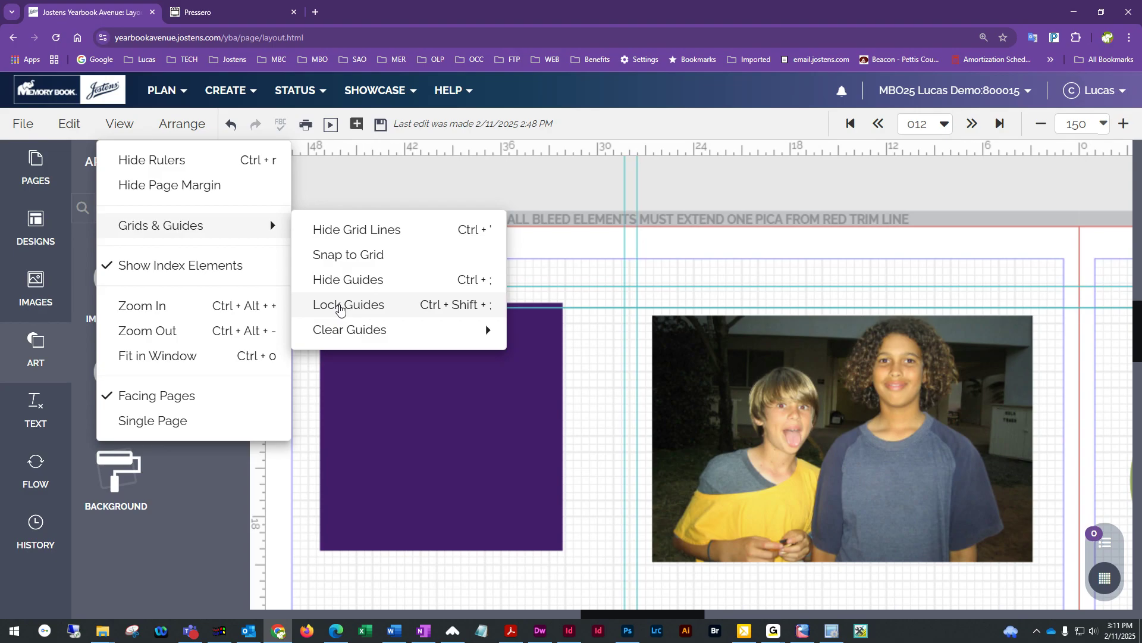
mouse_move(349, 339)
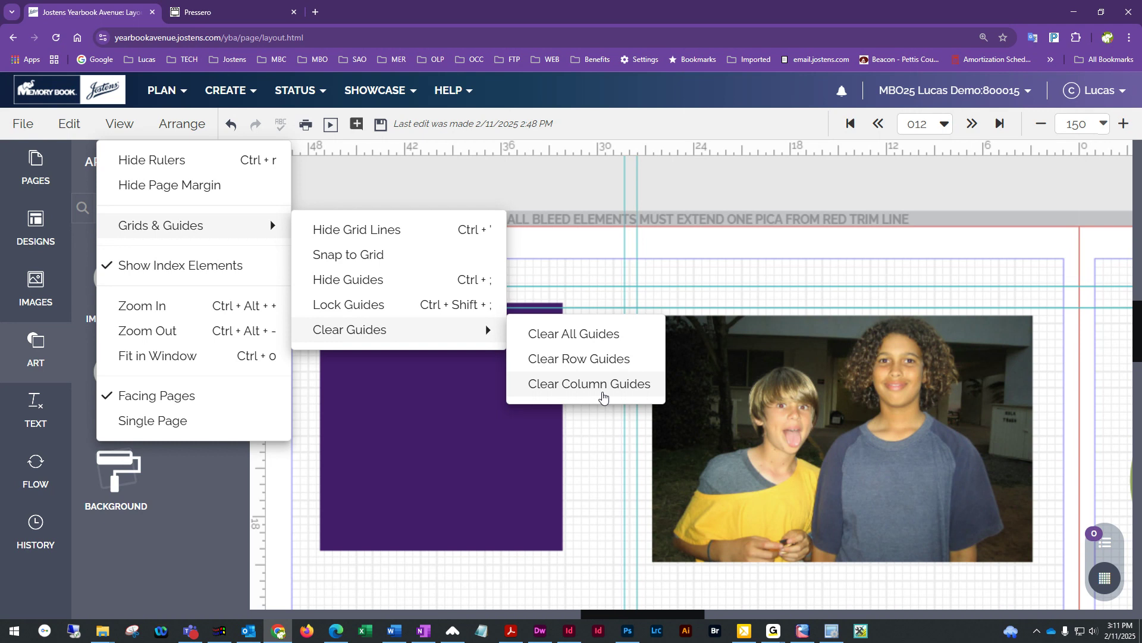
left_click(546, 339)
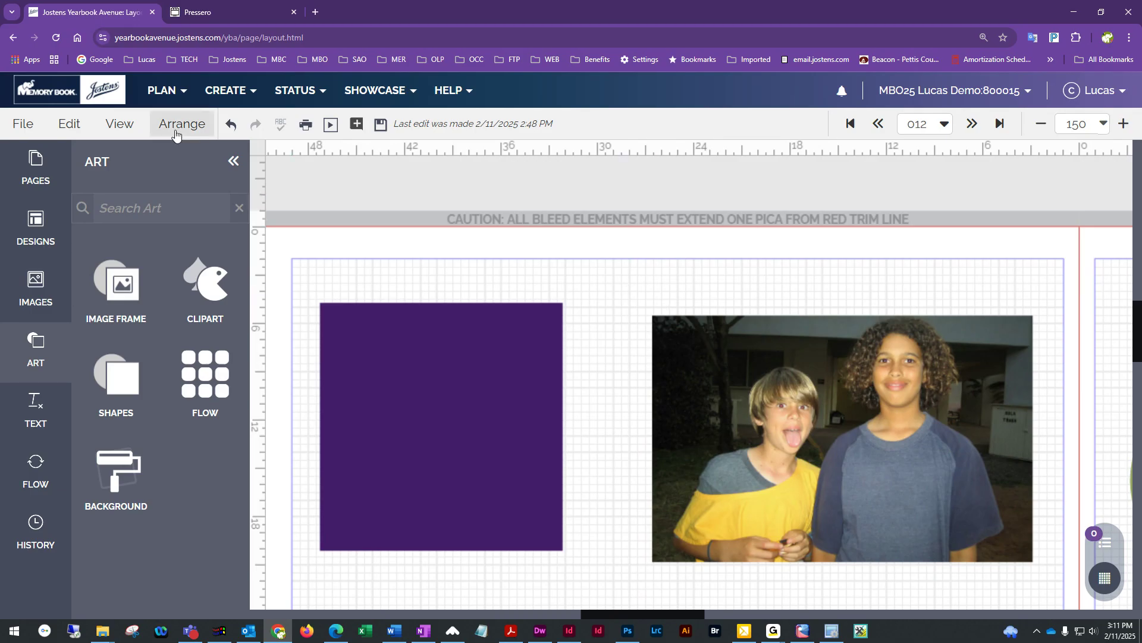
- Try zooming the layout out and in, and fit the whole spread in the window
left_click(122, 119)
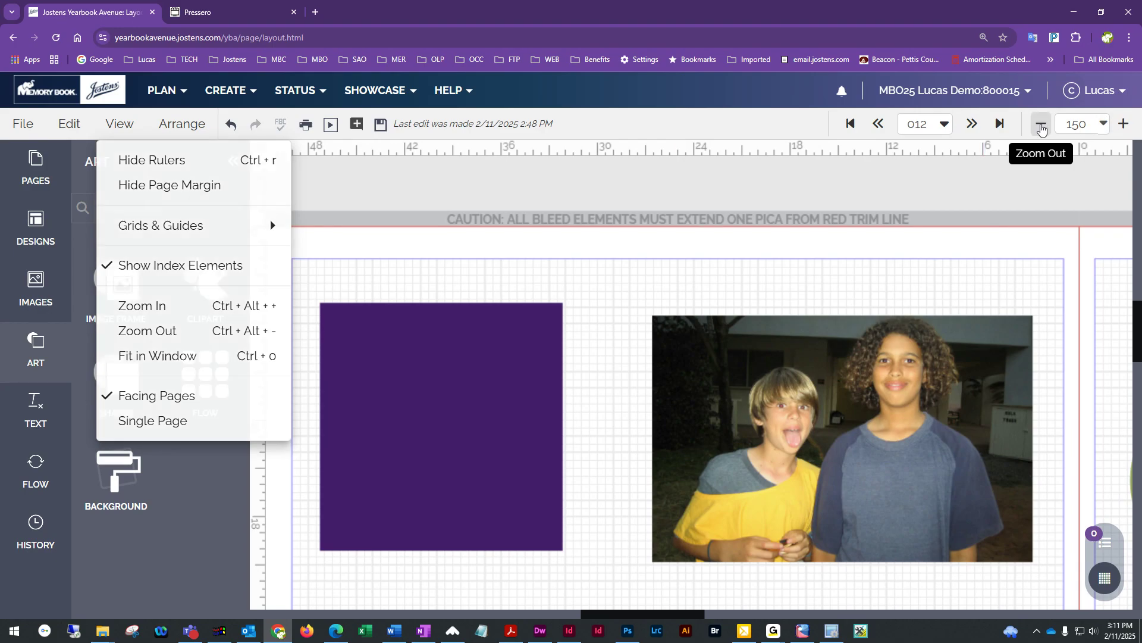
left_click(1041, 126)
left_click(1041, 126)
left_click(1122, 125)
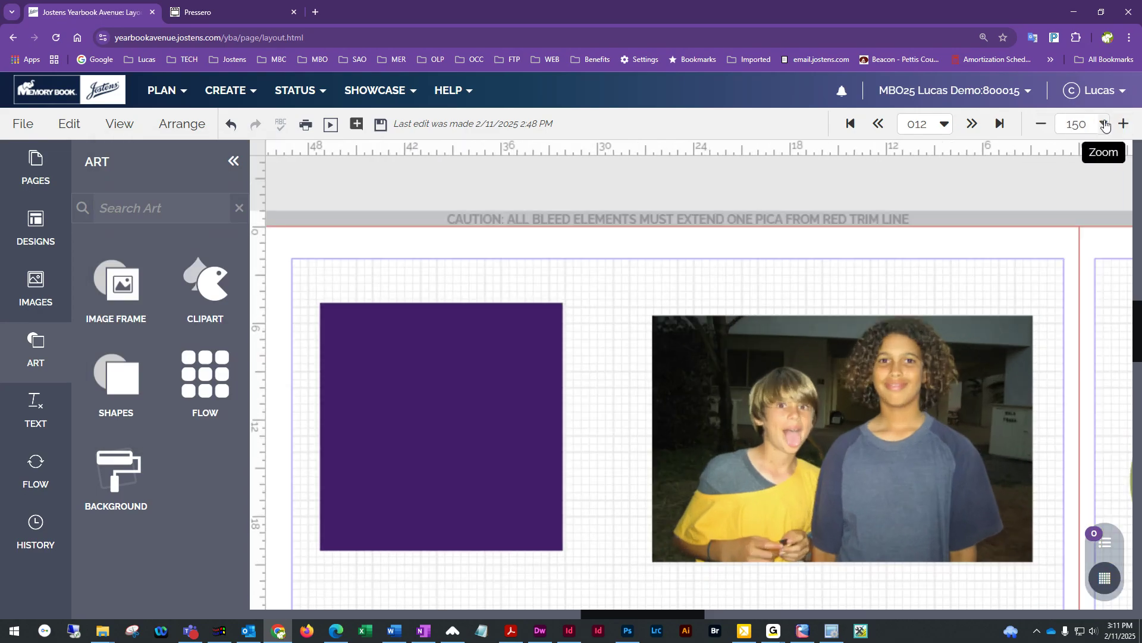
left_click(1105, 124)
left_click(1004, 159)
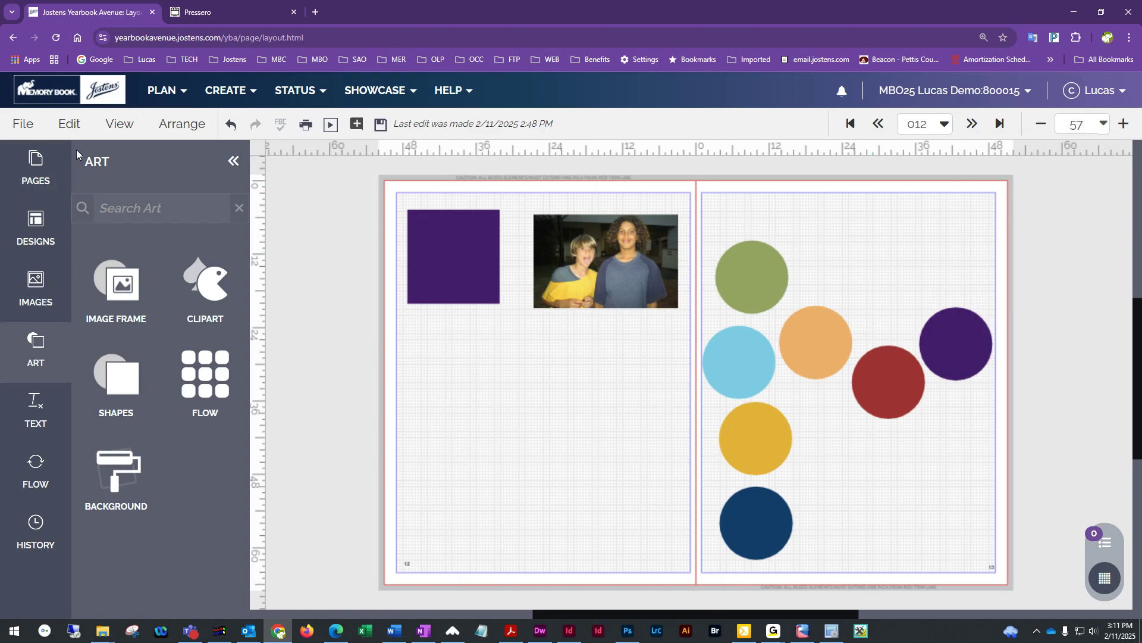
- Switch the layout to the single-page view of page 12, saving the page changes first
left_click(108, 130)
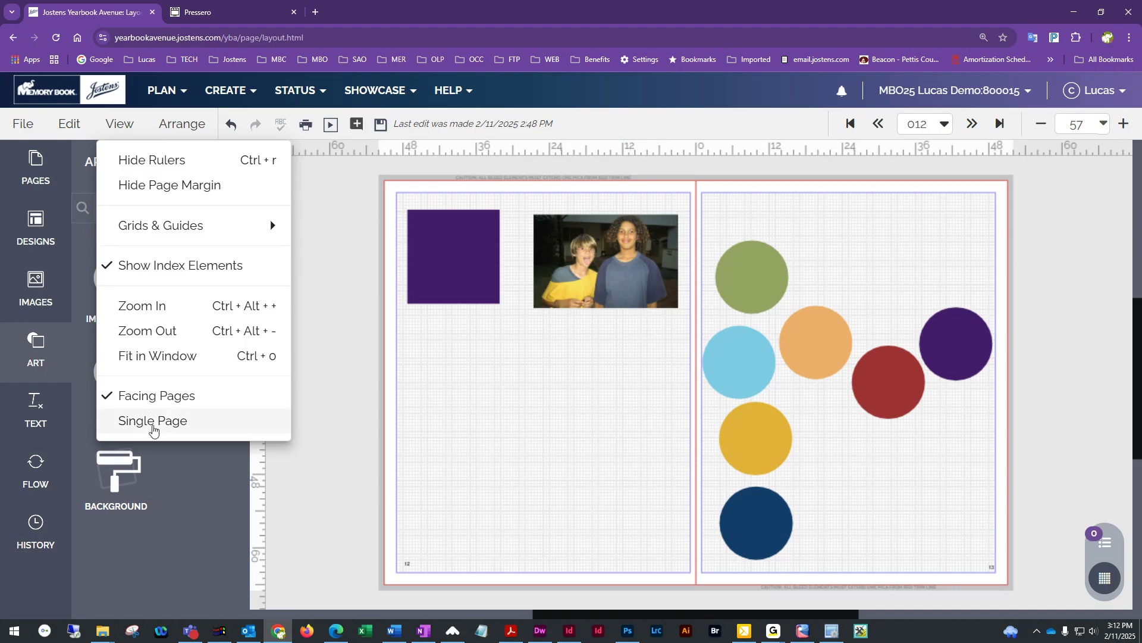
left_click(139, 421)
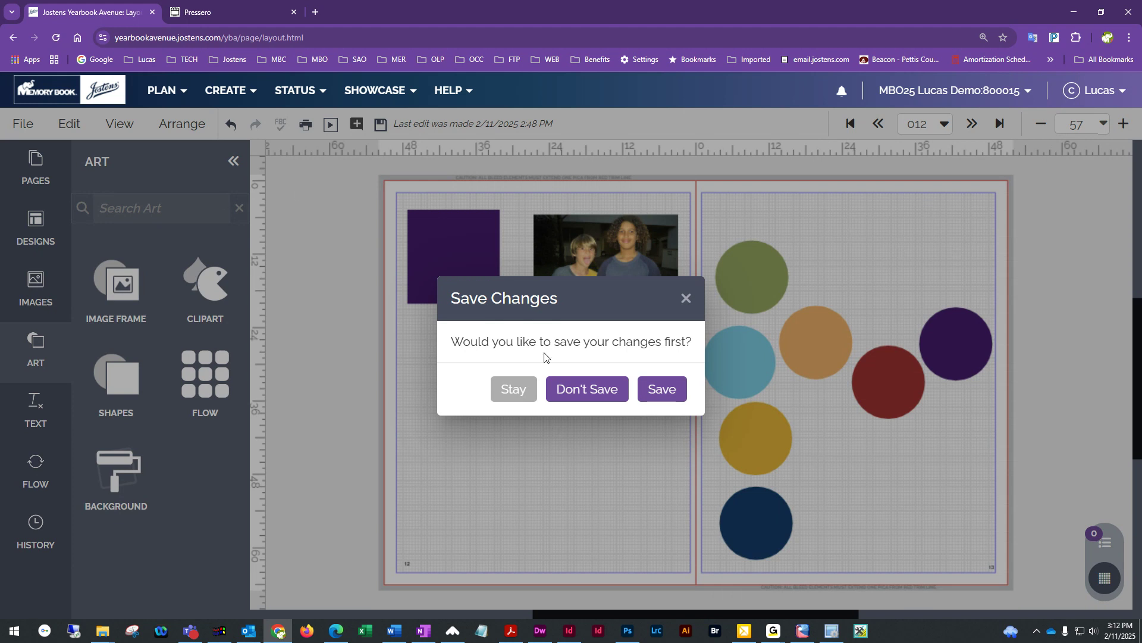
left_click(667, 391)
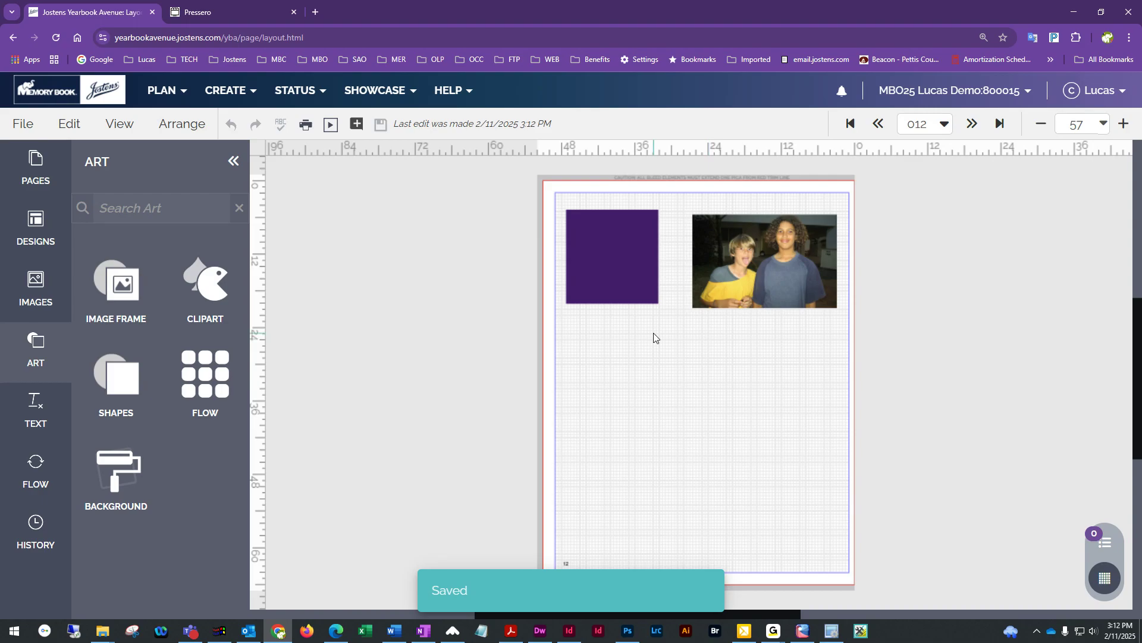
- Return to the facing-pages view, comparing it once more with the single-page view before restoring the spread
left_click(119, 125)
left_click(160, 397)
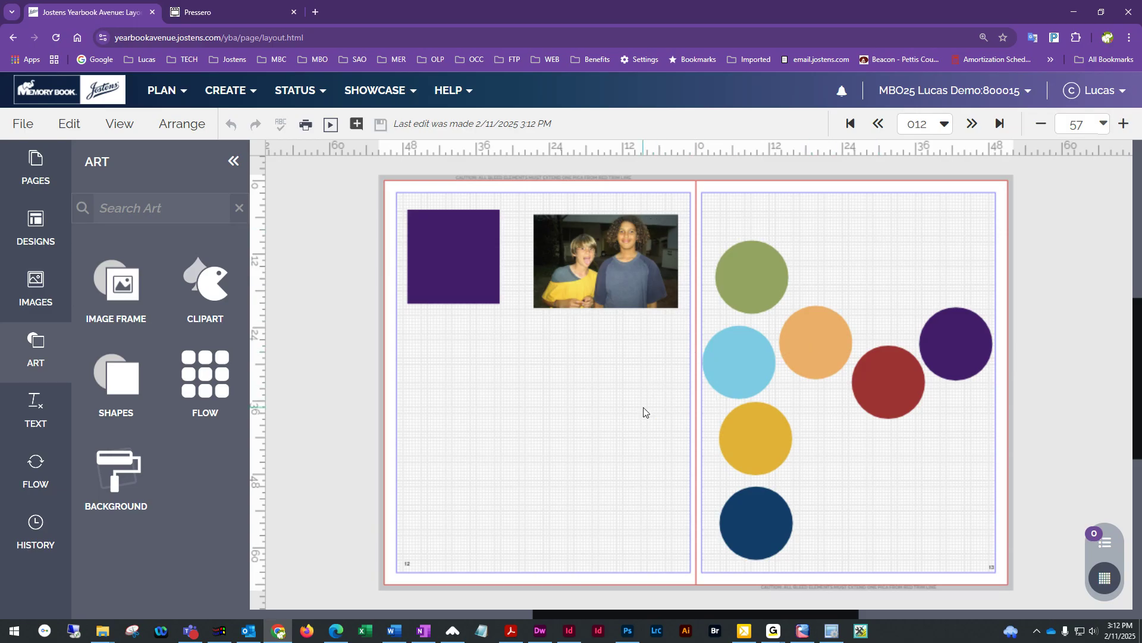
left_click(119, 126)
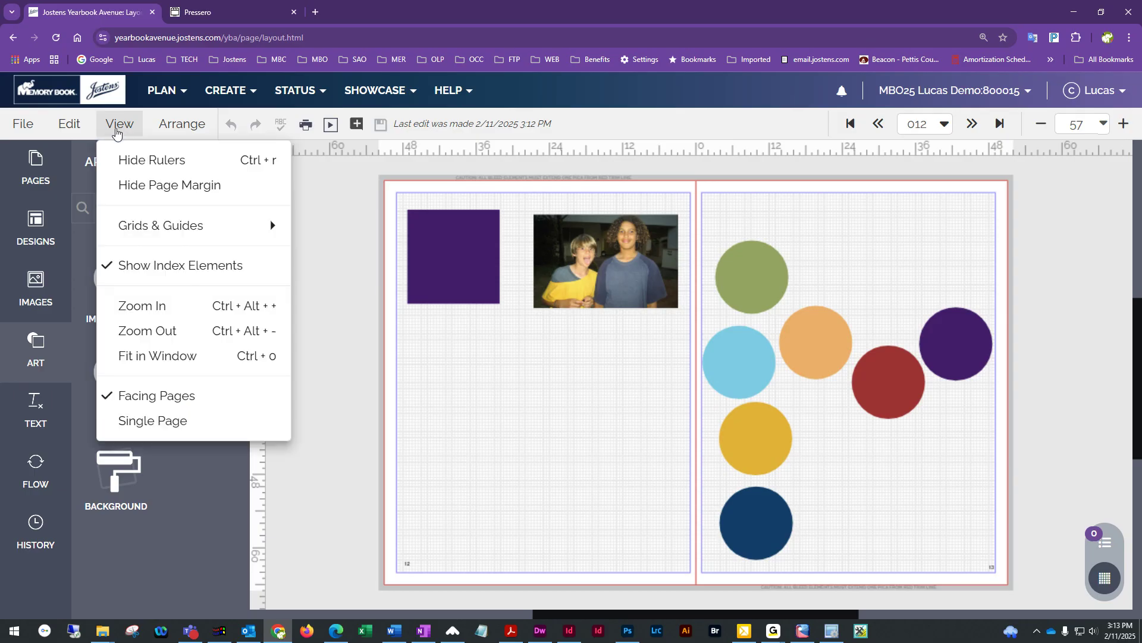
left_click(153, 423)
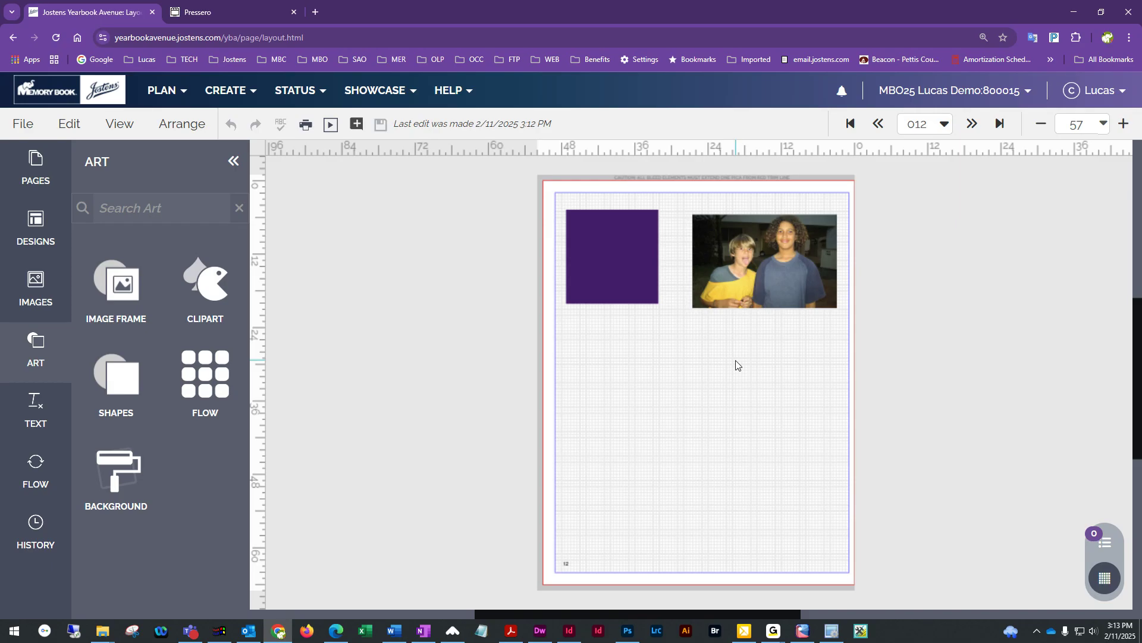
left_click(119, 129)
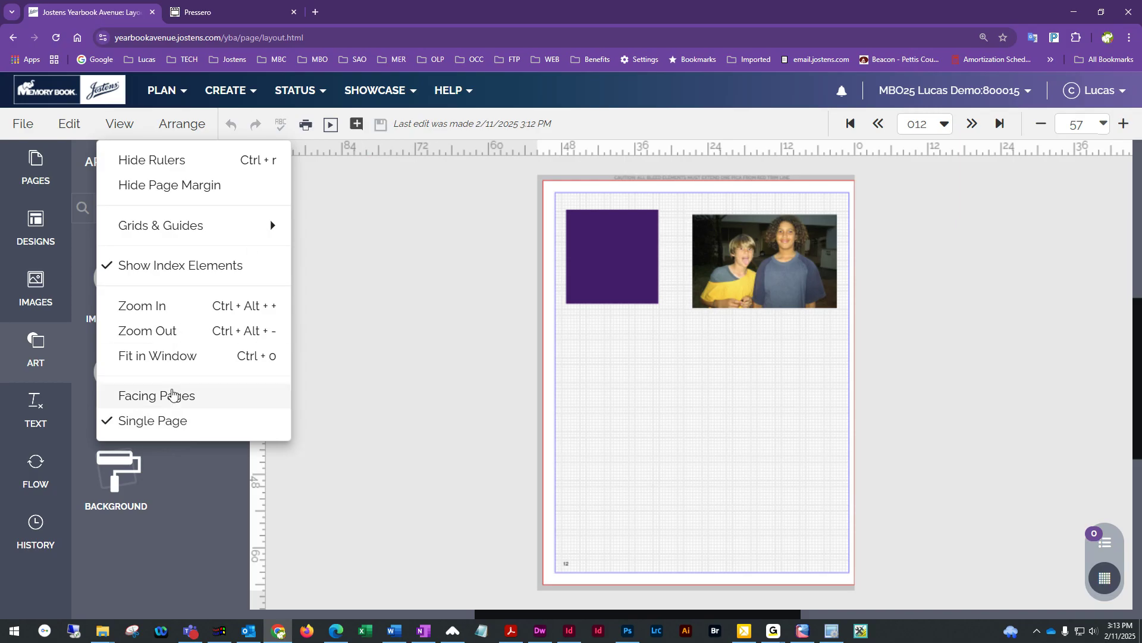
left_click(171, 393)
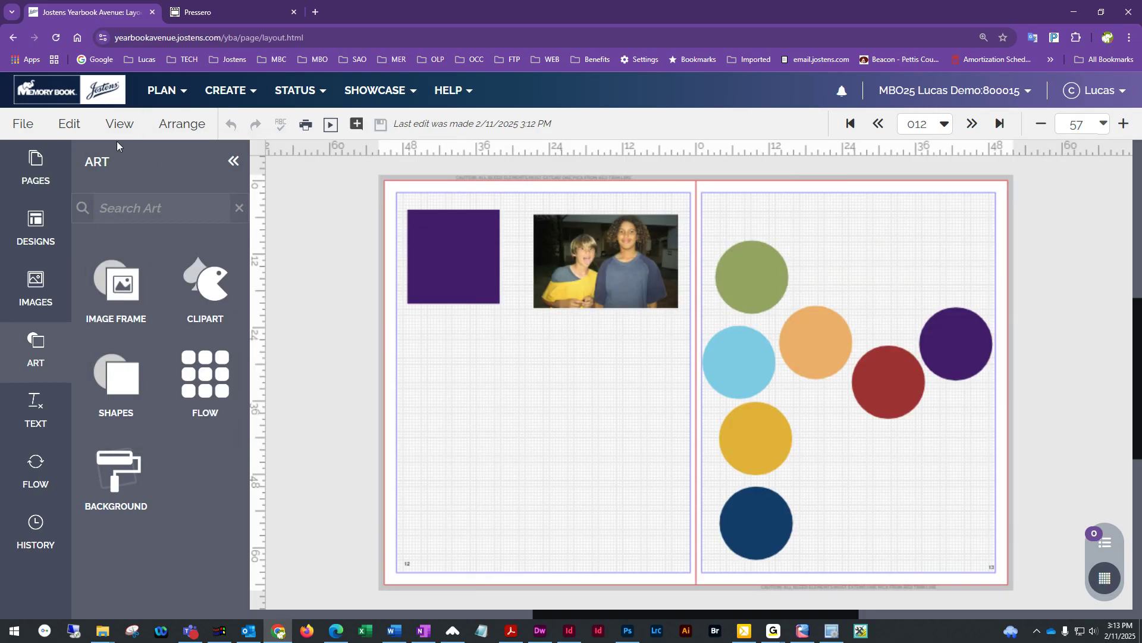
- Select the purple square on page 12 and examine the arrangement commands and lock options available for it
left_click(190, 131)
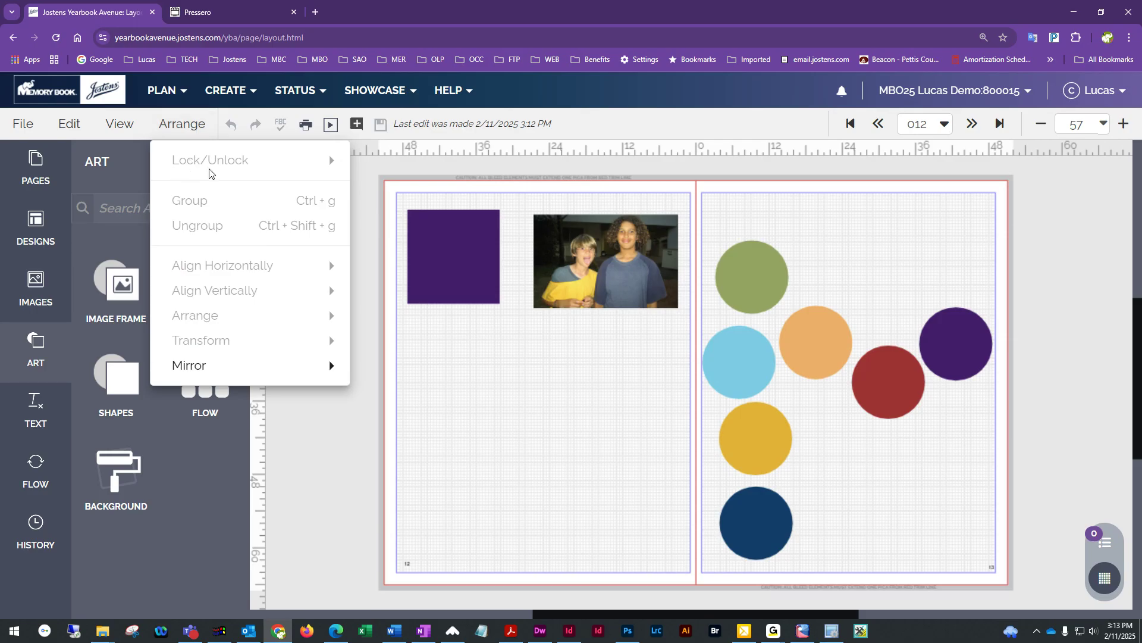
left_click(432, 234)
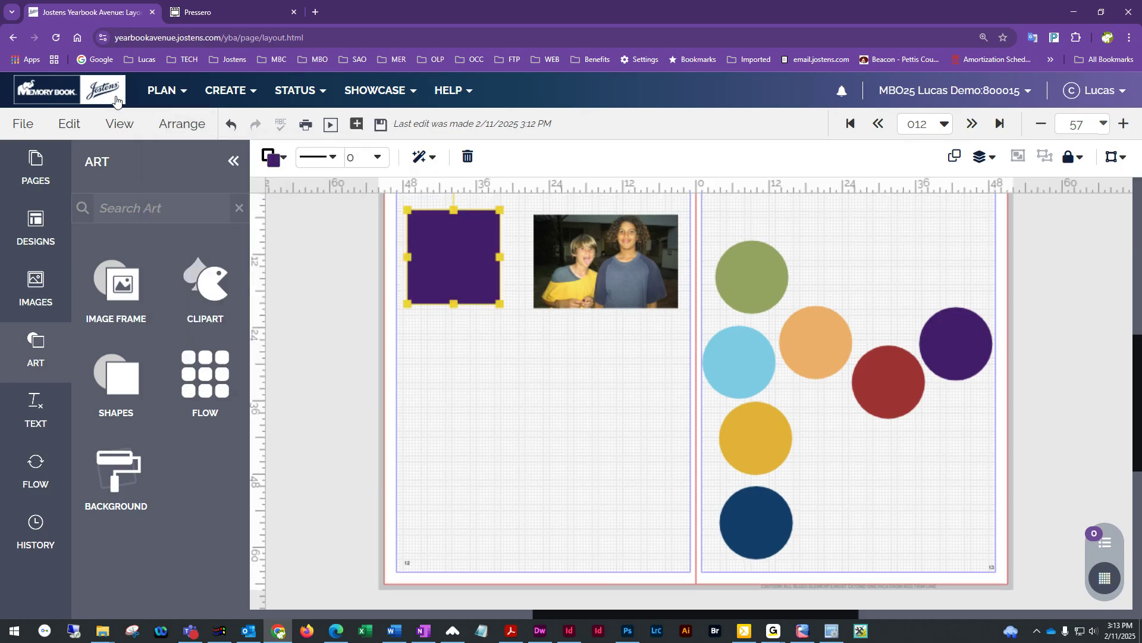
left_click(182, 126)
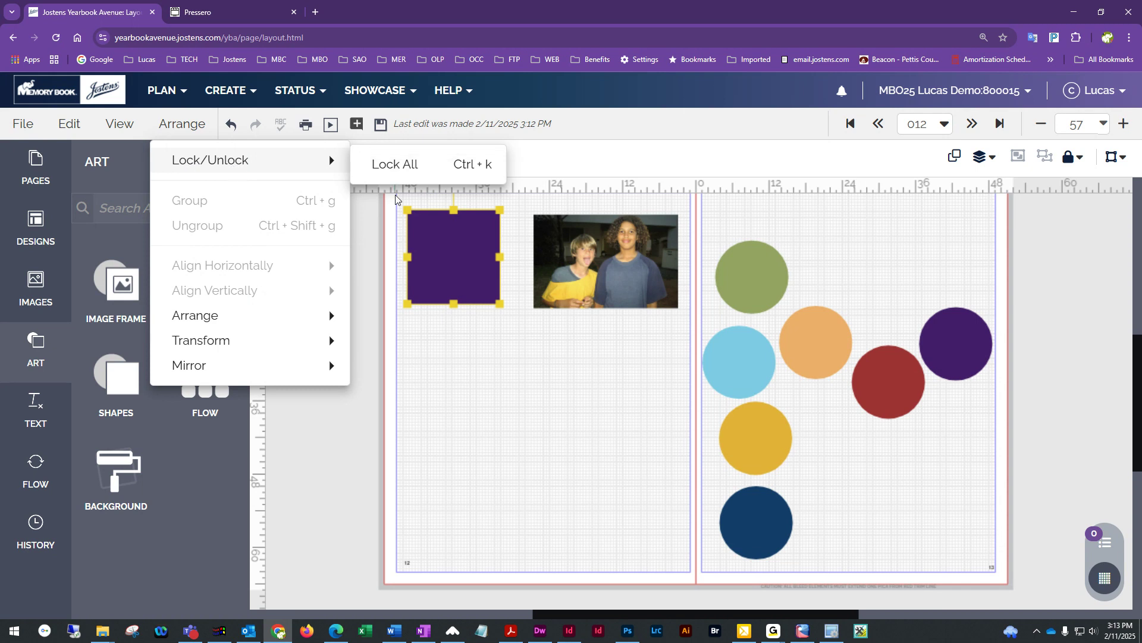
left_click(483, 375)
left_click(494, 286)
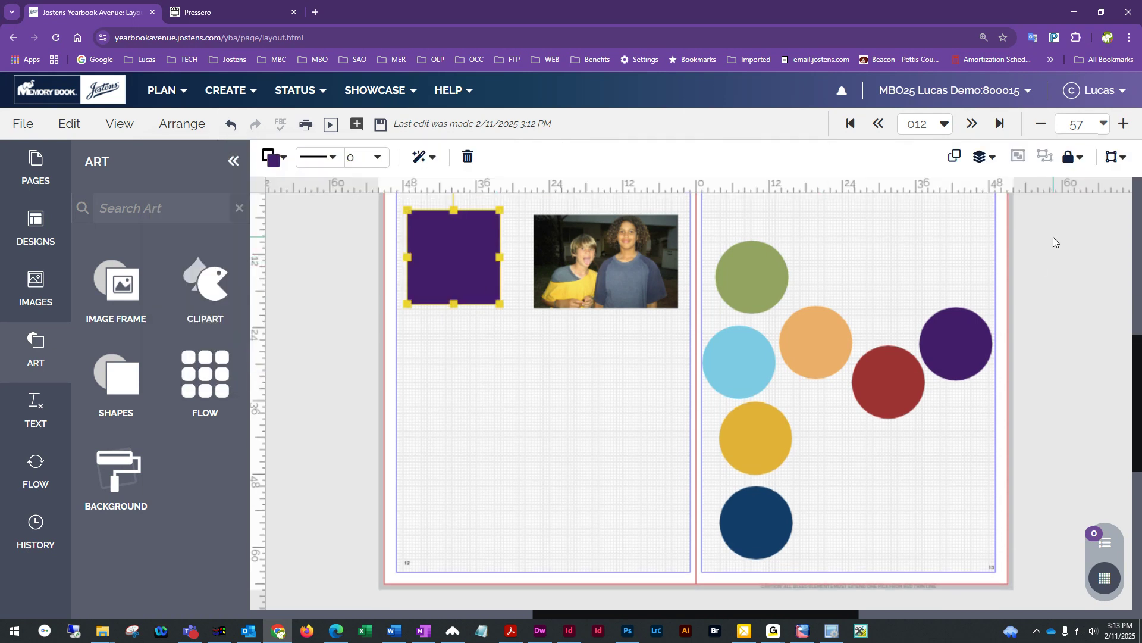
left_click(1071, 160)
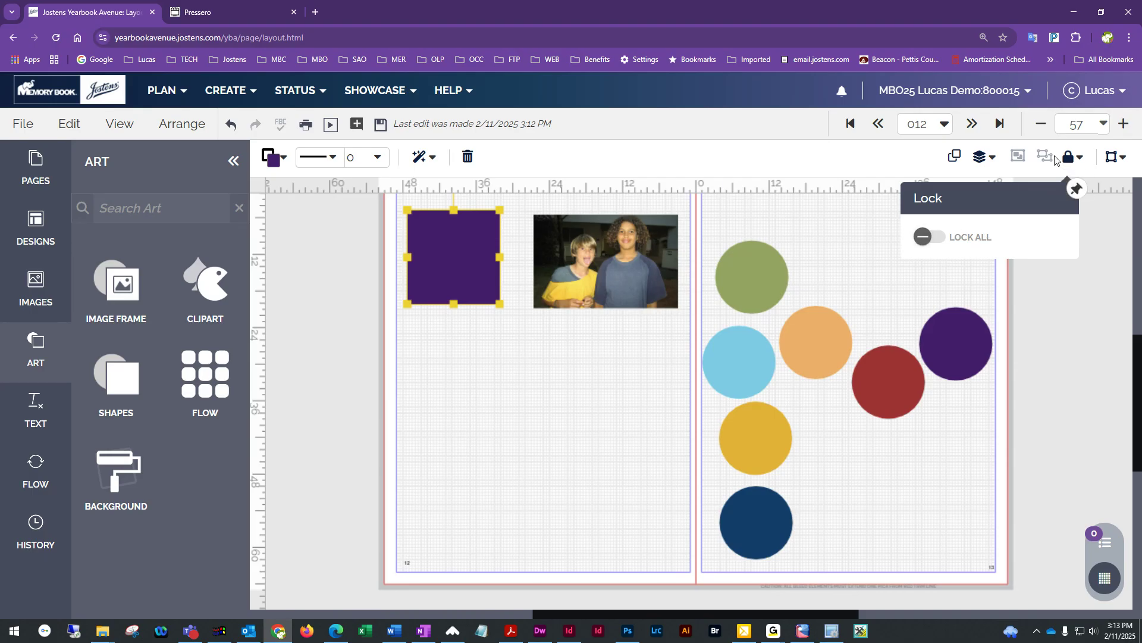
left_click(182, 124)
mouse_move(173, 156)
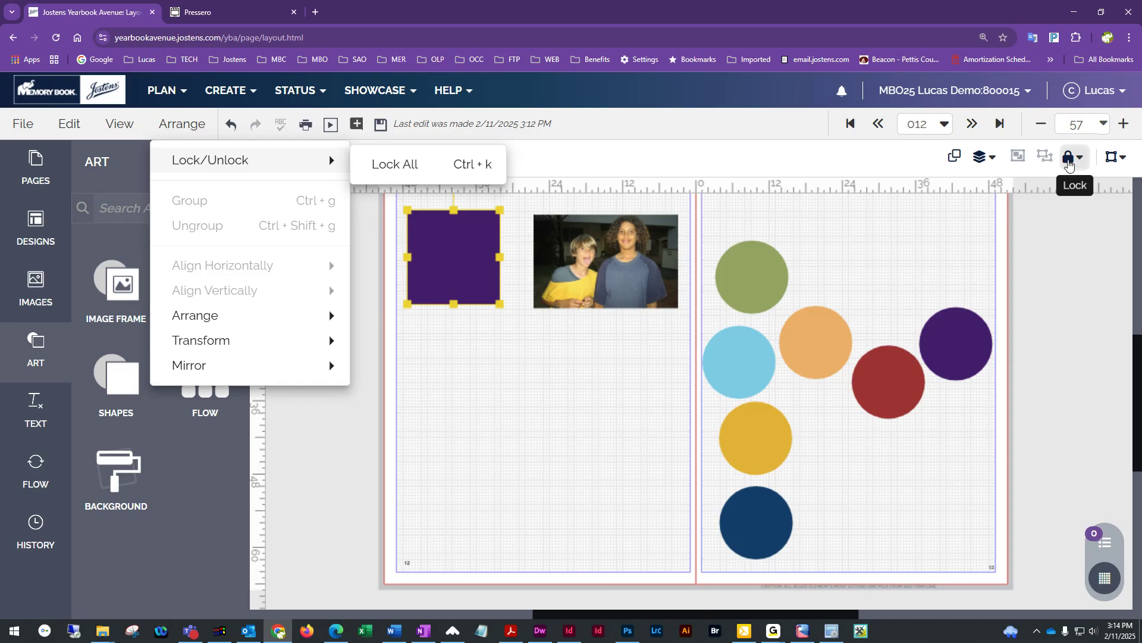
- Lock the purple square with Lock All, unlock it again and deselect it
left_click(1069, 160)
left_click(927, 240)
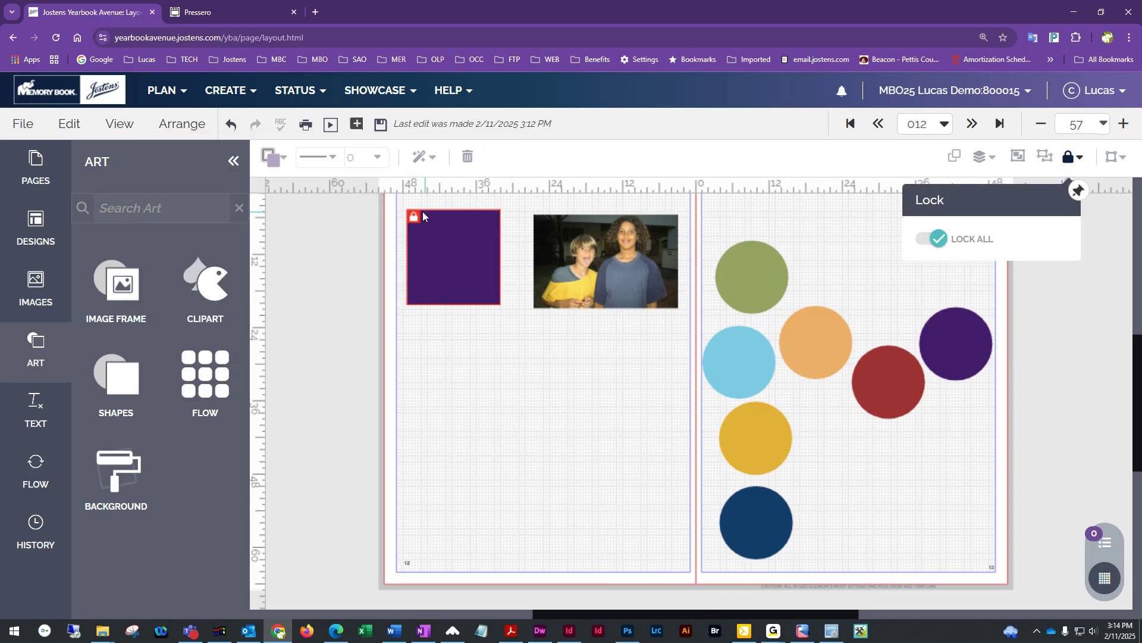
left_click(1000, 254)
left_click(431, 240)
left_click(477, 421)
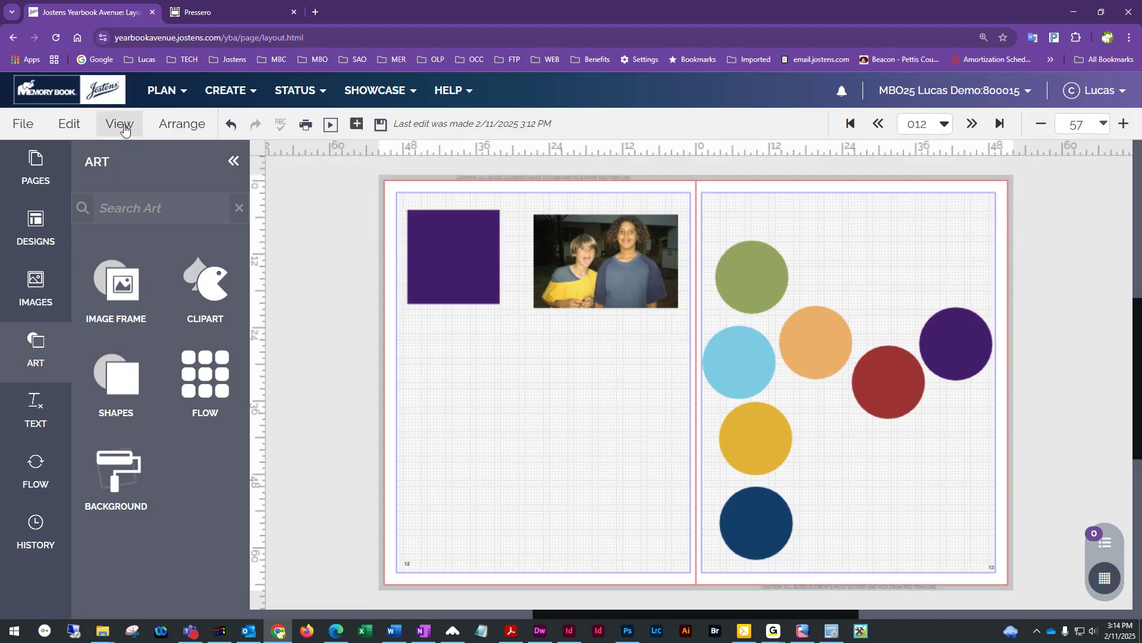
- Move the photo on page 12 slightly, select it together with the purple square and group the two objects
left_click(180, 124)
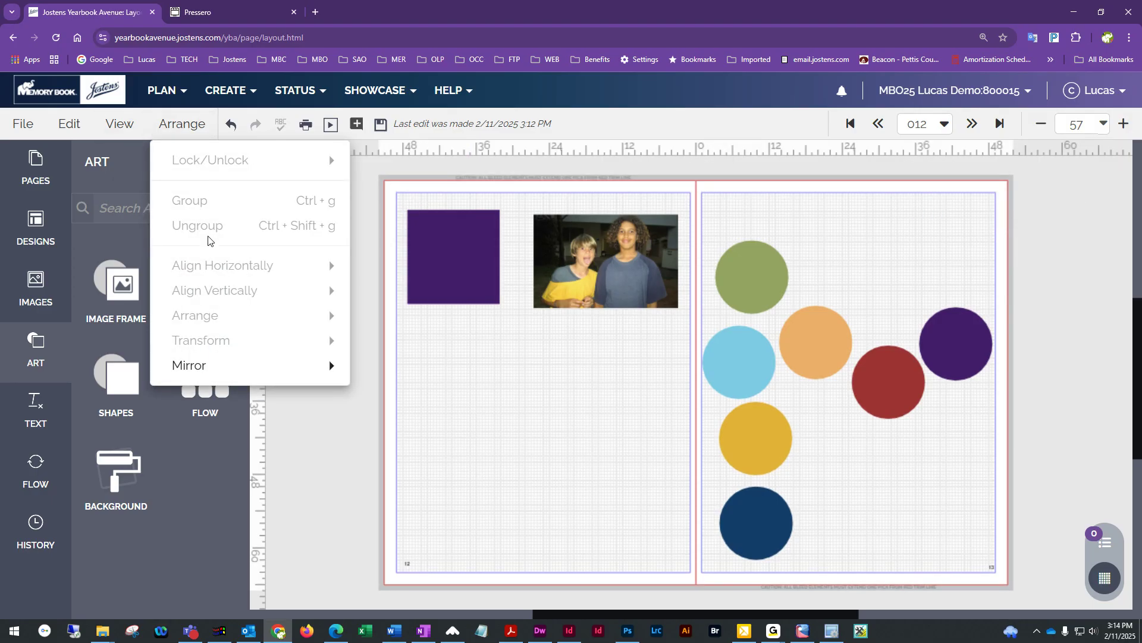
left_click(519, 402)
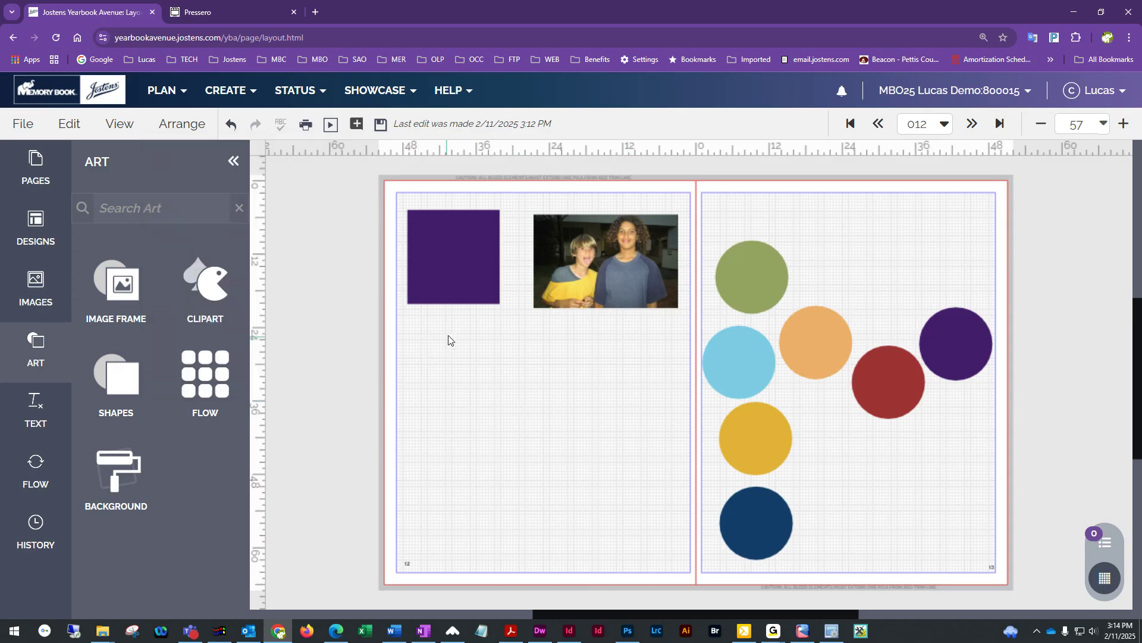
left_click_drag(585, 279, 582, 277)
left_click_drag(446, 354, 607, 234)
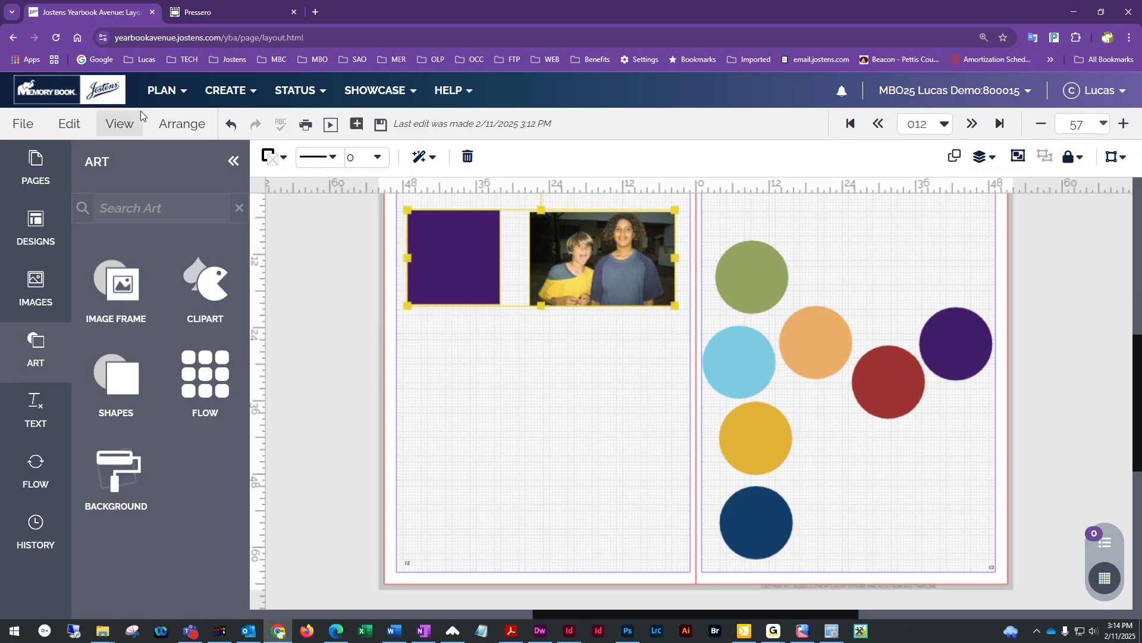
left_click(178, 126)
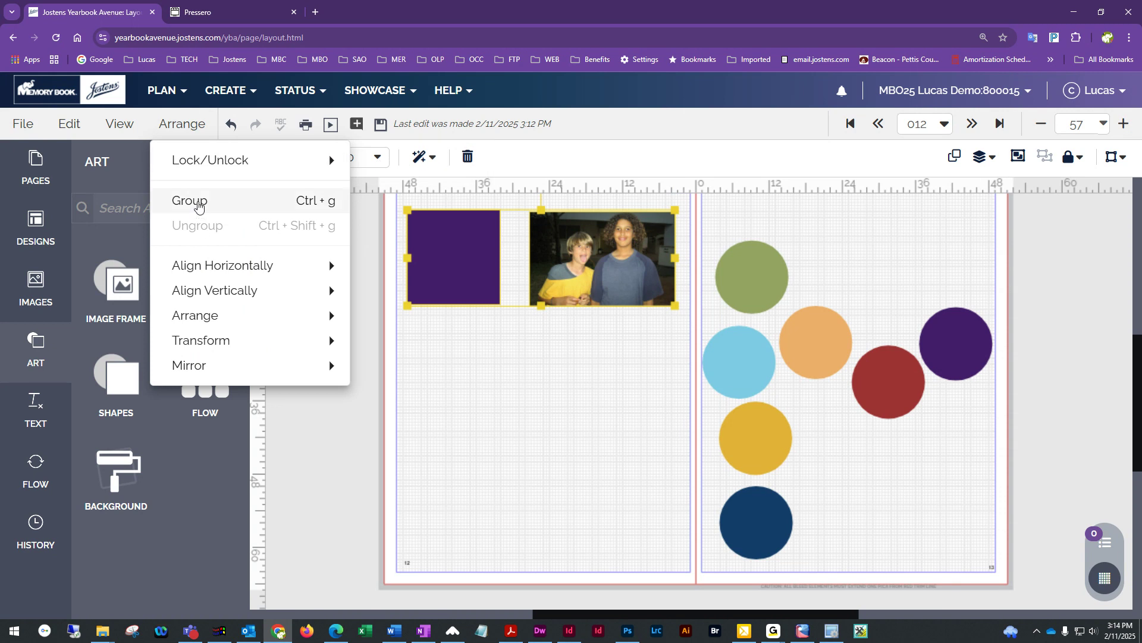
left_click(551, 359)
left_click_drag(462, 322, 621, 241)
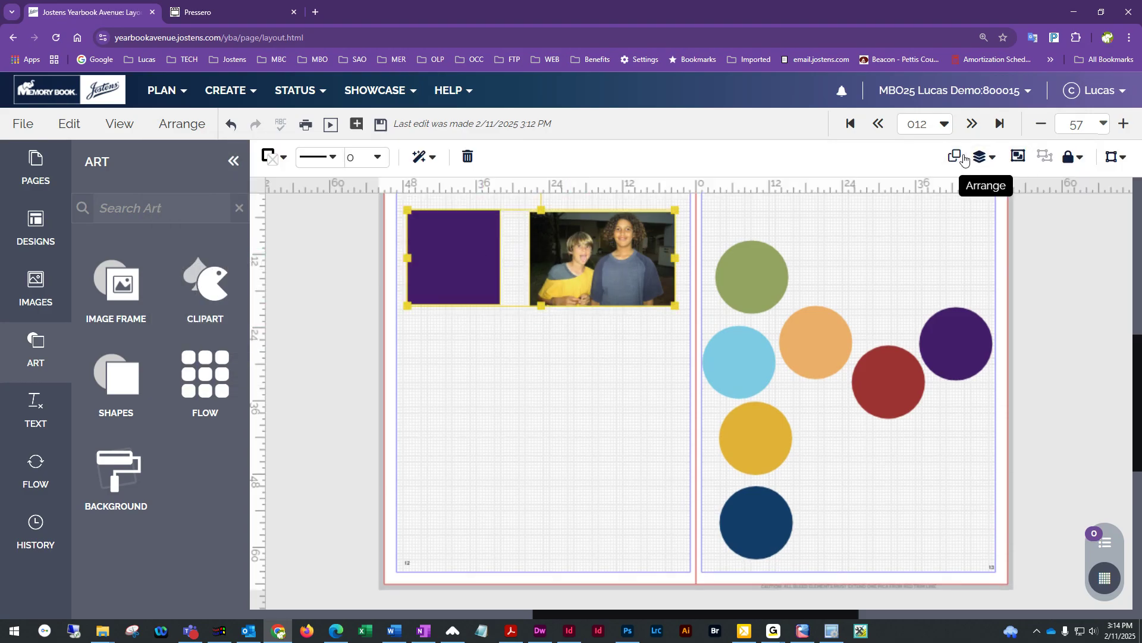
left_click(1022, 160)
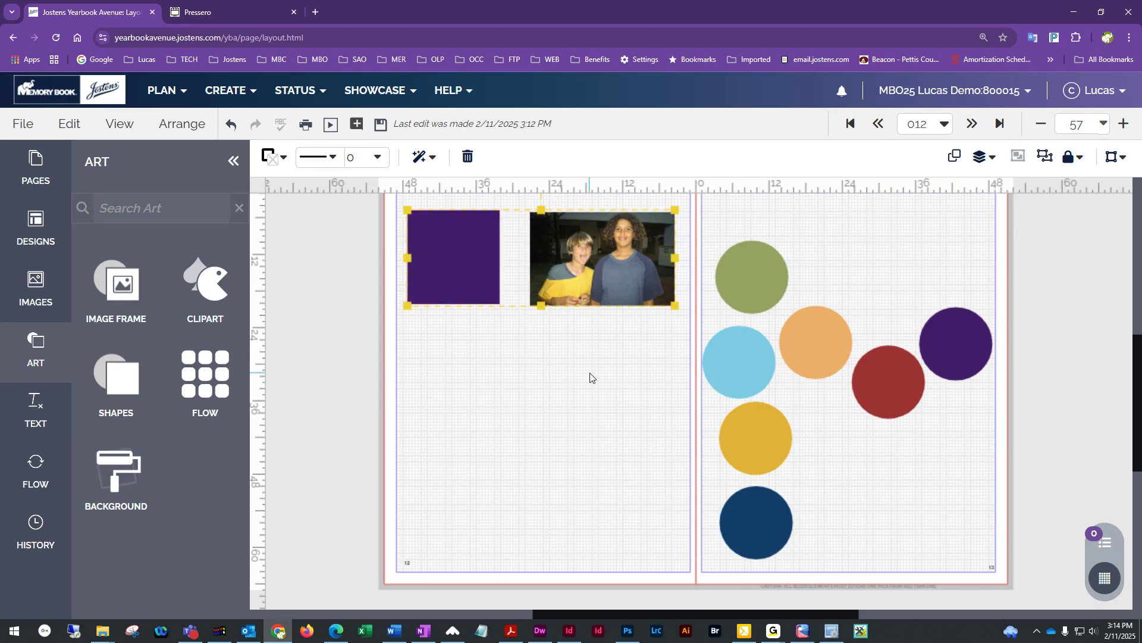
- Examine the dashed outline of the grouped square and photo at 200% zoom, deselect the group and return to 100%
left_click(1124, 123)
left_click(1124, 124)
left_click(1124, 124)
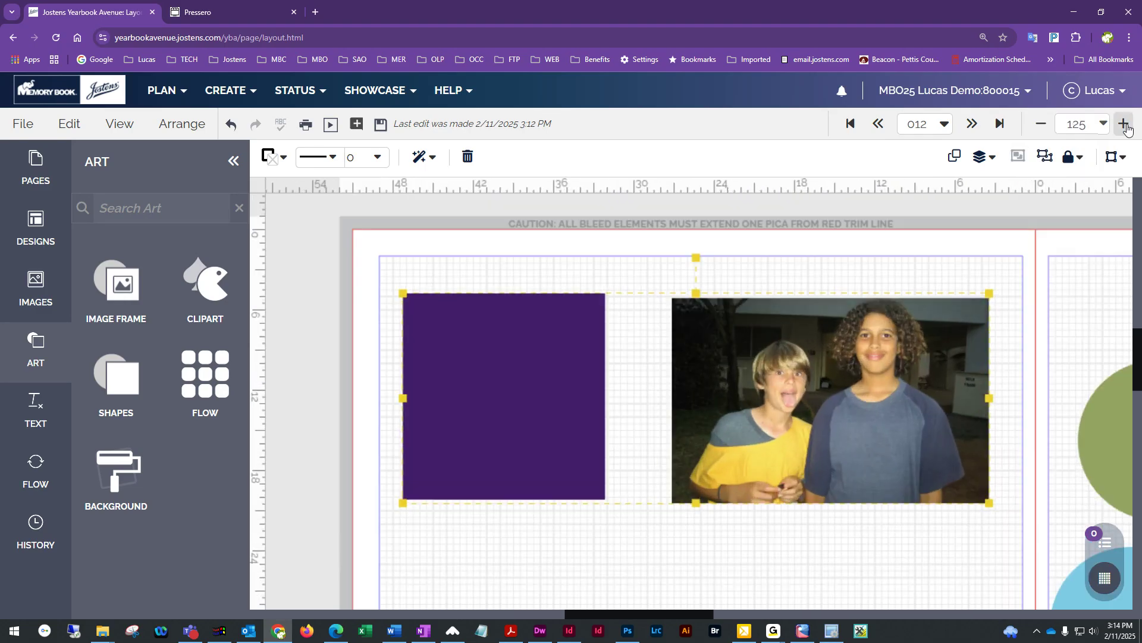
left_click(1124, 124)
left_click(1124, 124)
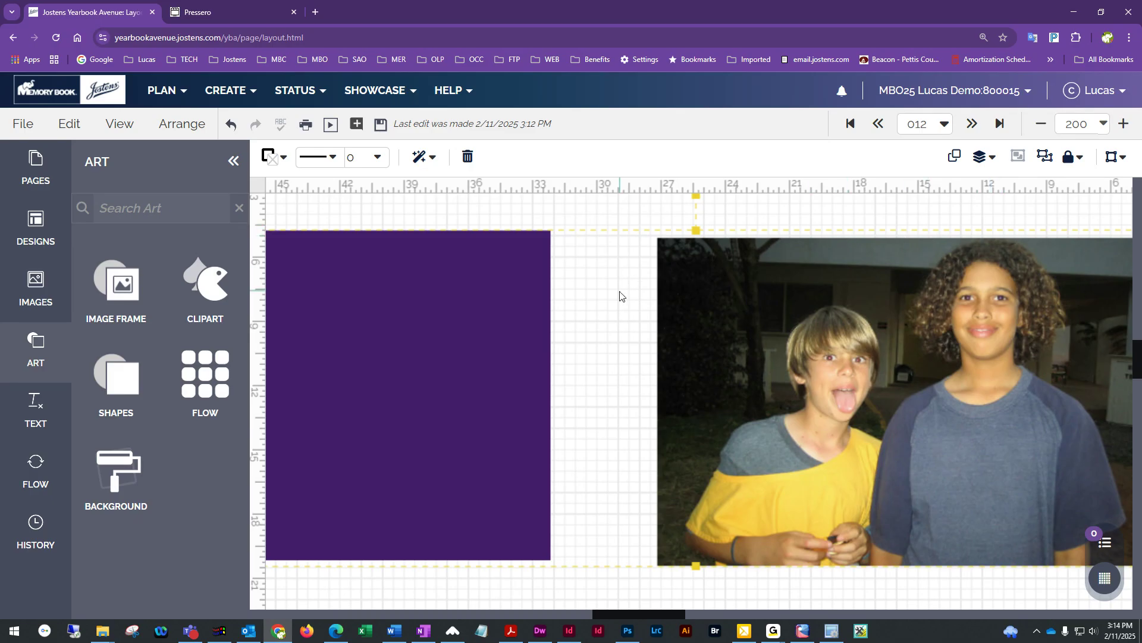
left_click(645, 214)
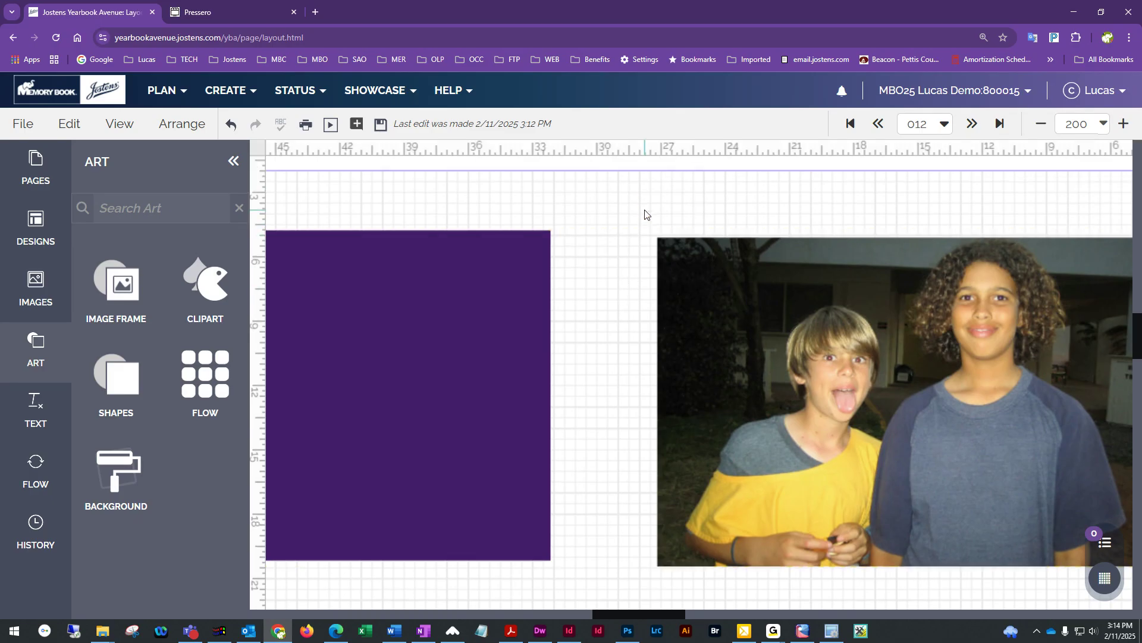
left_click(1041, 123)
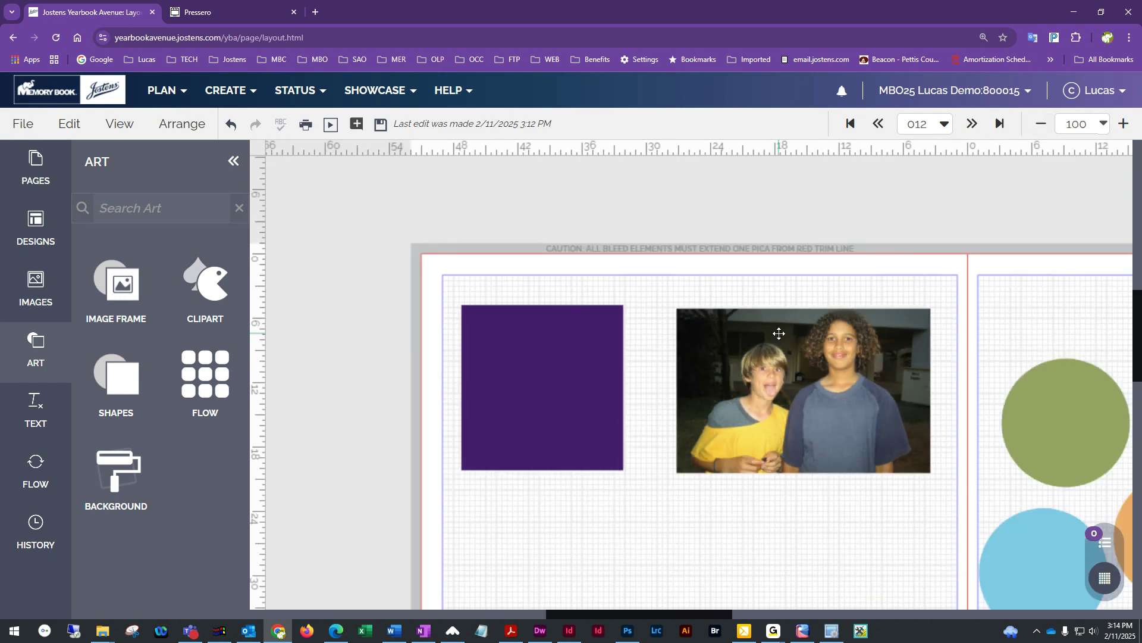
scroll(779, 333, "down", 5)
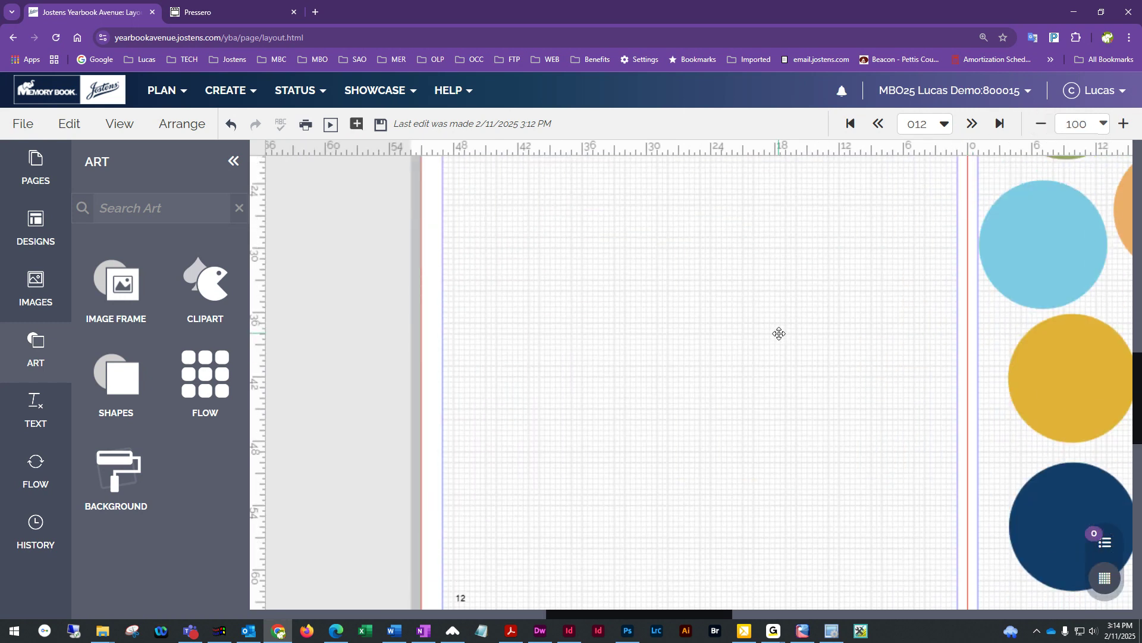
- Place the Headline 04 design from the Click-N-Go! Headline category below the square and photo on page 12
left_click(44, 240)
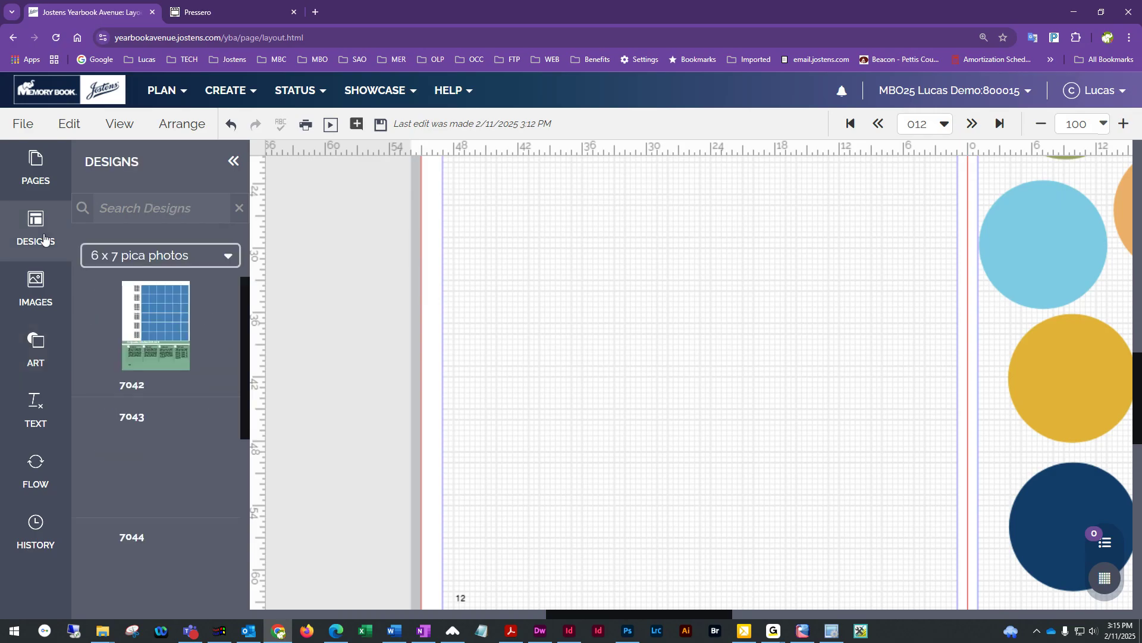
left_click(140, 256)
scroll(182, 389, "down", 3)
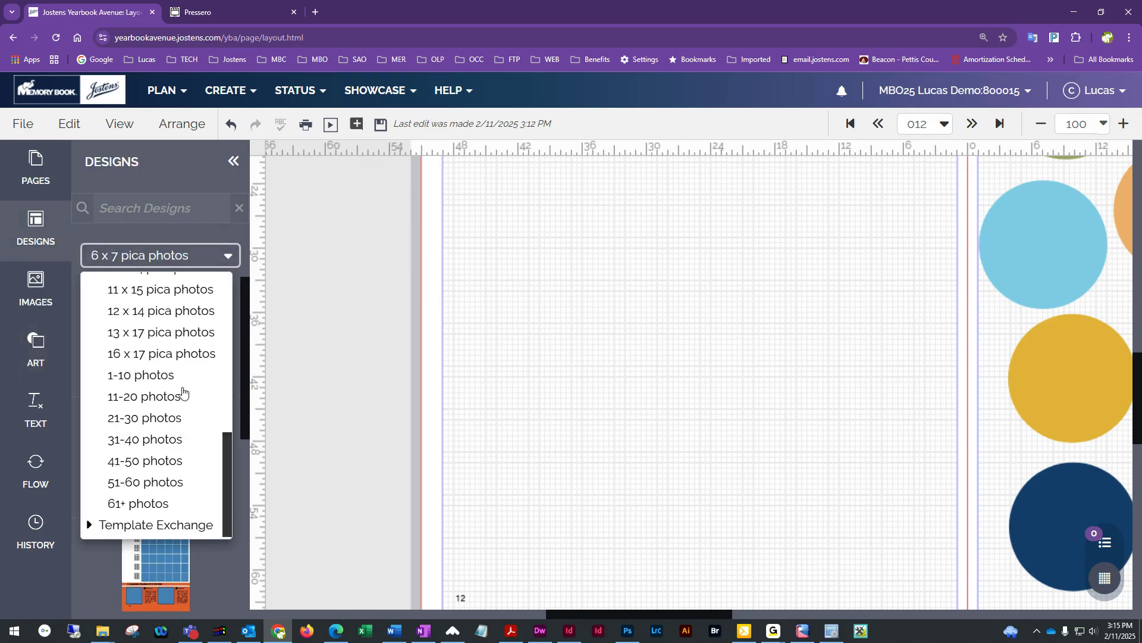
scroll(149, 446, "up", 4)
scroll(141, 445, "up", 3)
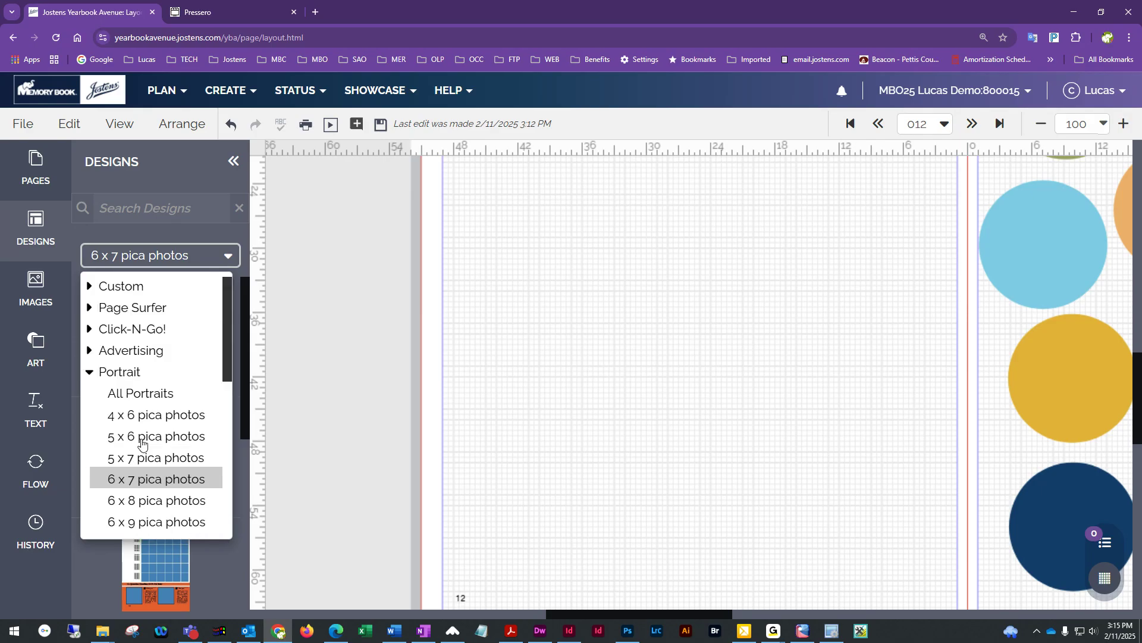
left_click(92, 337)
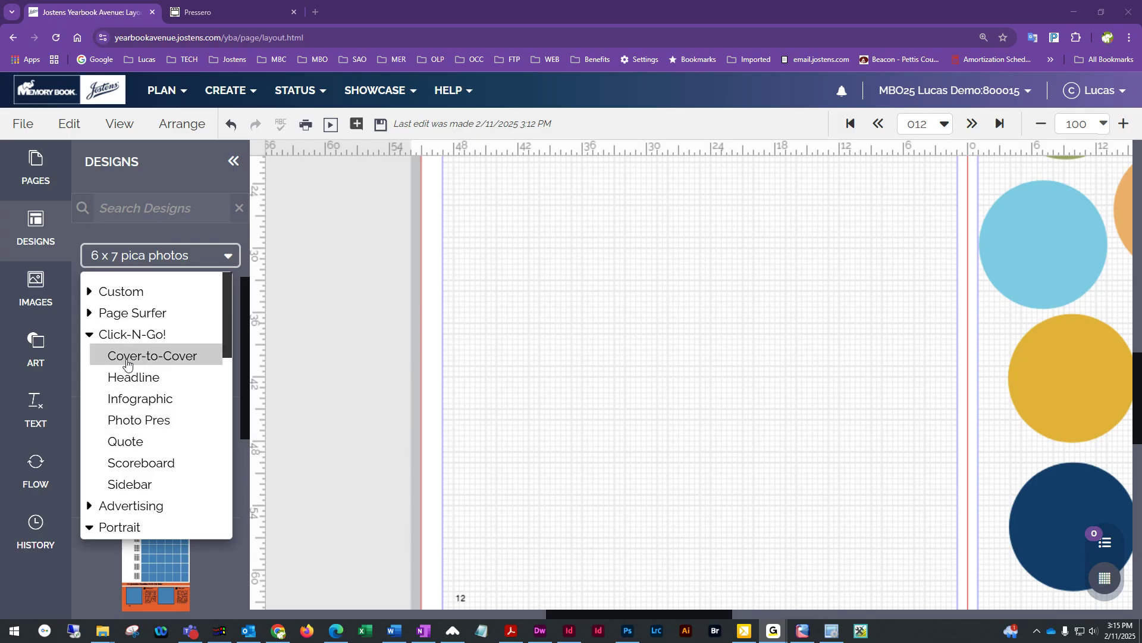
left_click(120, 380)
scroll(350, 474, "up", 1)
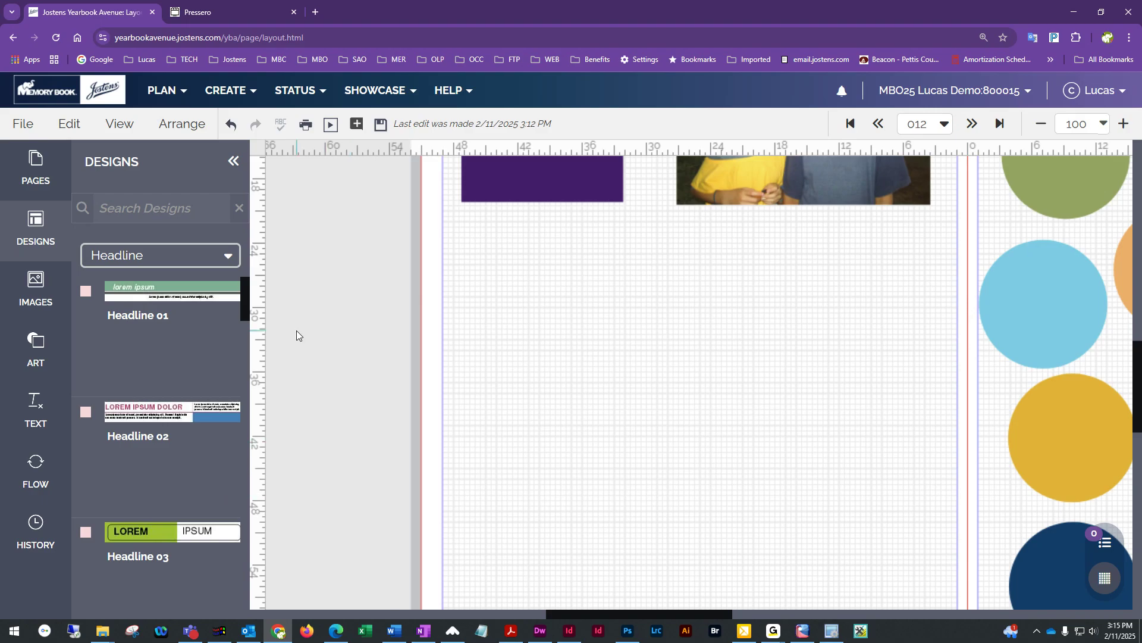
scroll(203, 424, "down", 4)
left_click_drag(152, 407, 657, 303)
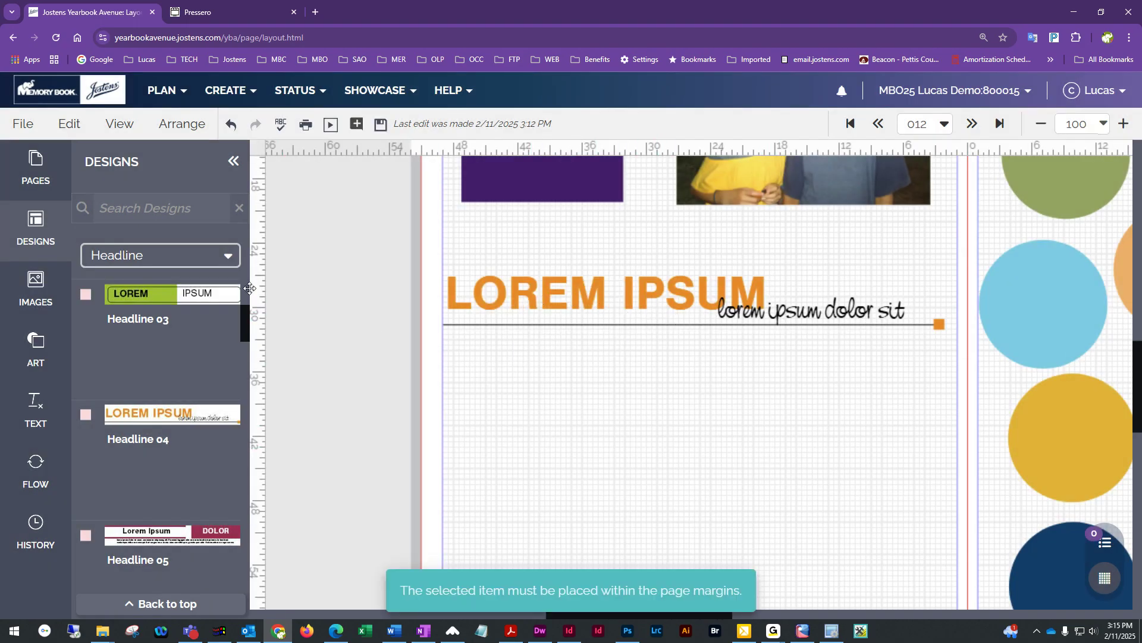
- Replace the headline on page 12 with the Infographic 01 design from the Infographic category and move it lower on the page
left_click(178, 256)
scroll(153, 403, "down", 2)
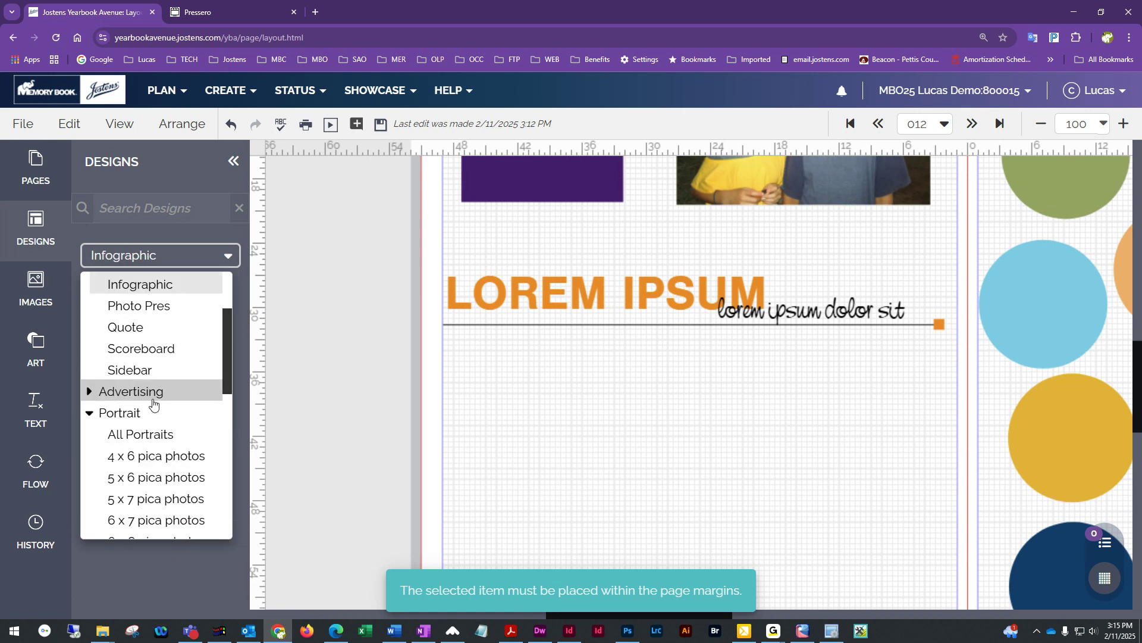
left_click(635, 295)
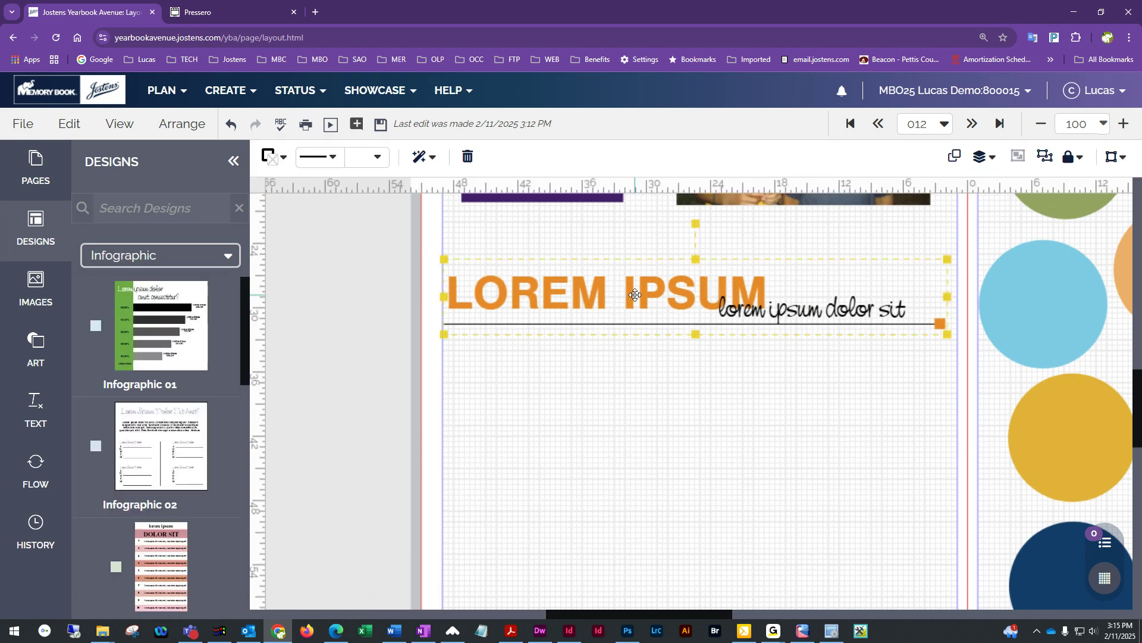
key("Delete")
left_click_drag(148, 321, 684, 345)
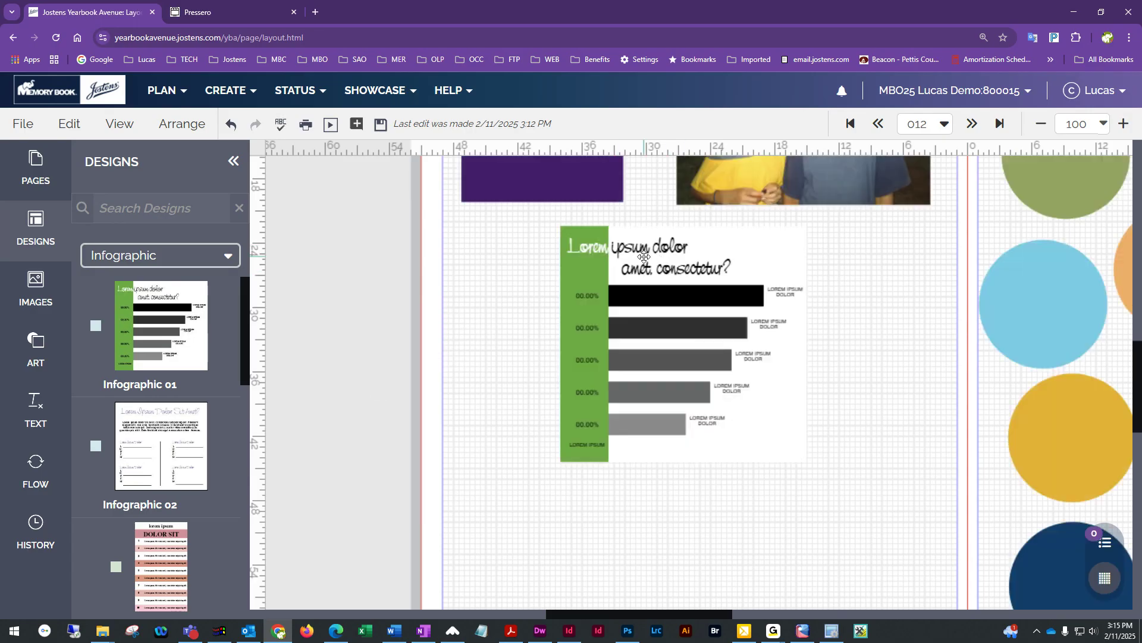
left_click_drag(644, 257, 642, 332)
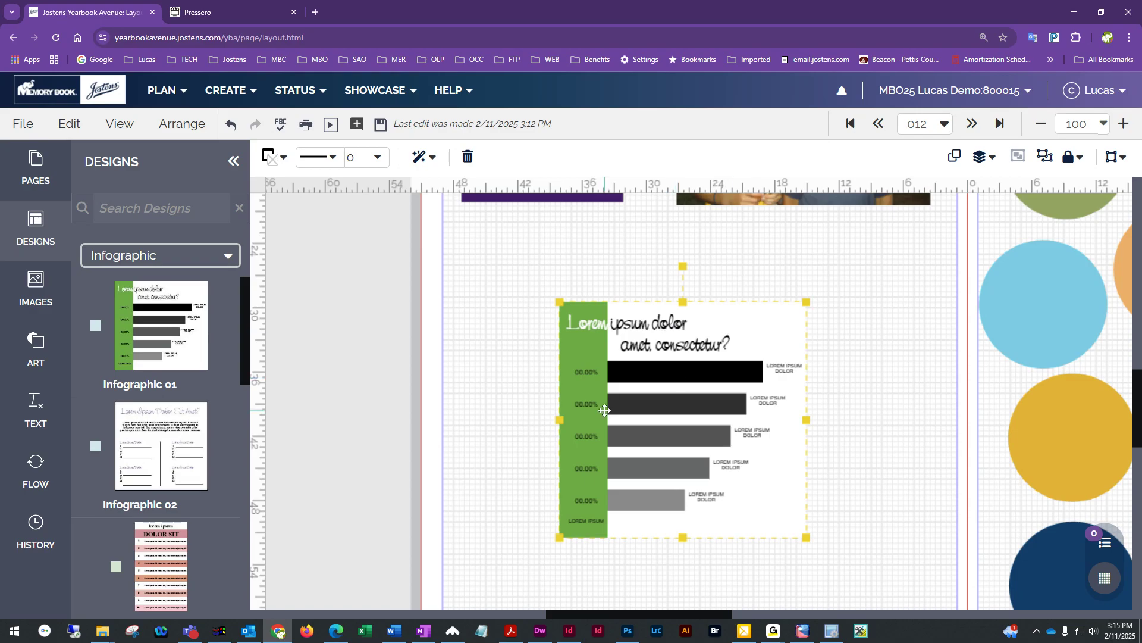
- Ungroup the Infographic 01 design on page 12 into its separate elements
left_click(822, 373)
left_click(798, 359)
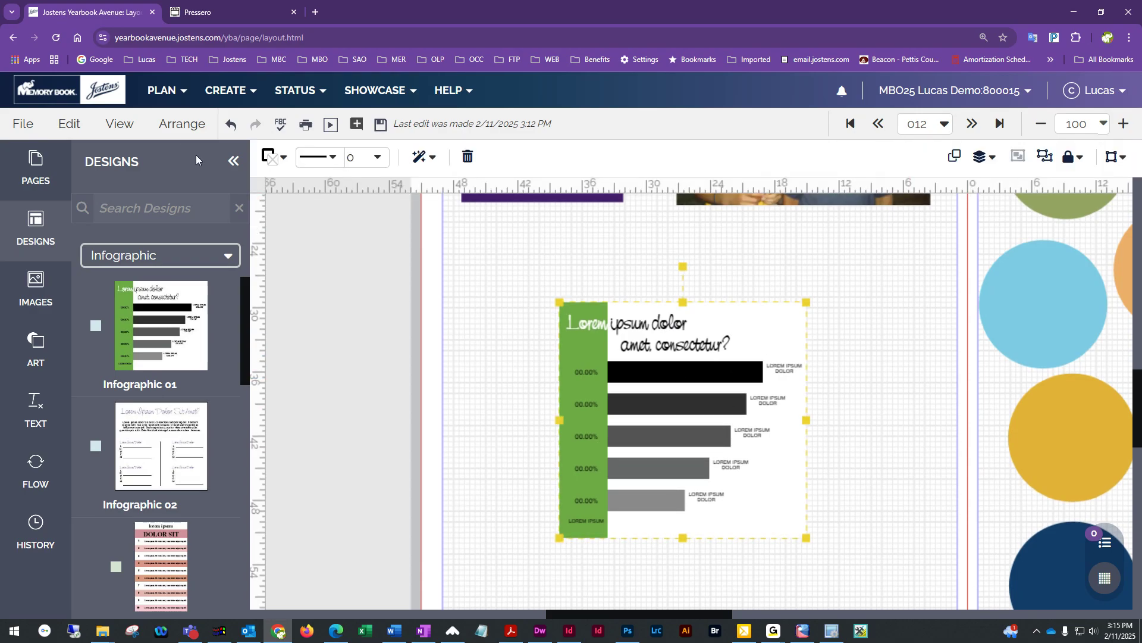
left_click(182, 125)
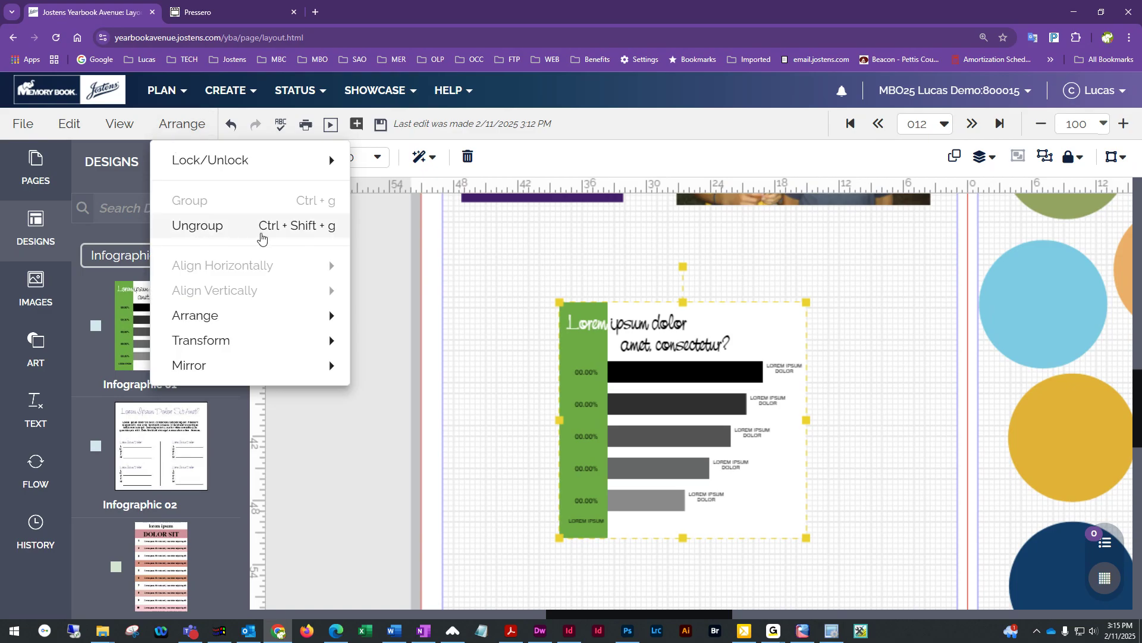
left_click(756, 170)
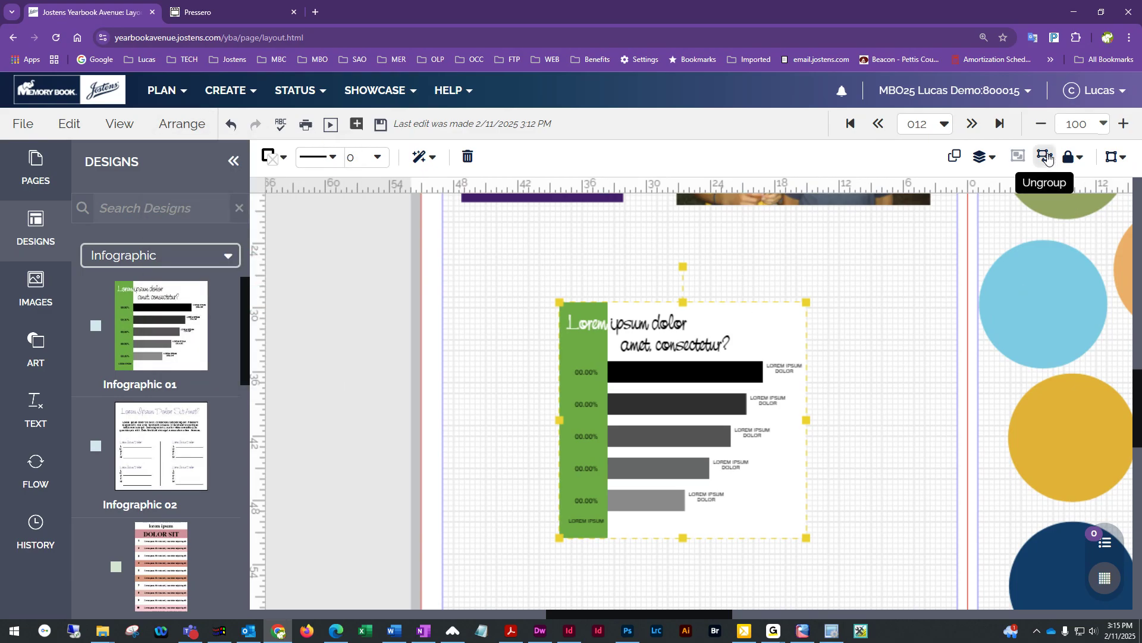
left_click(1047, 157)
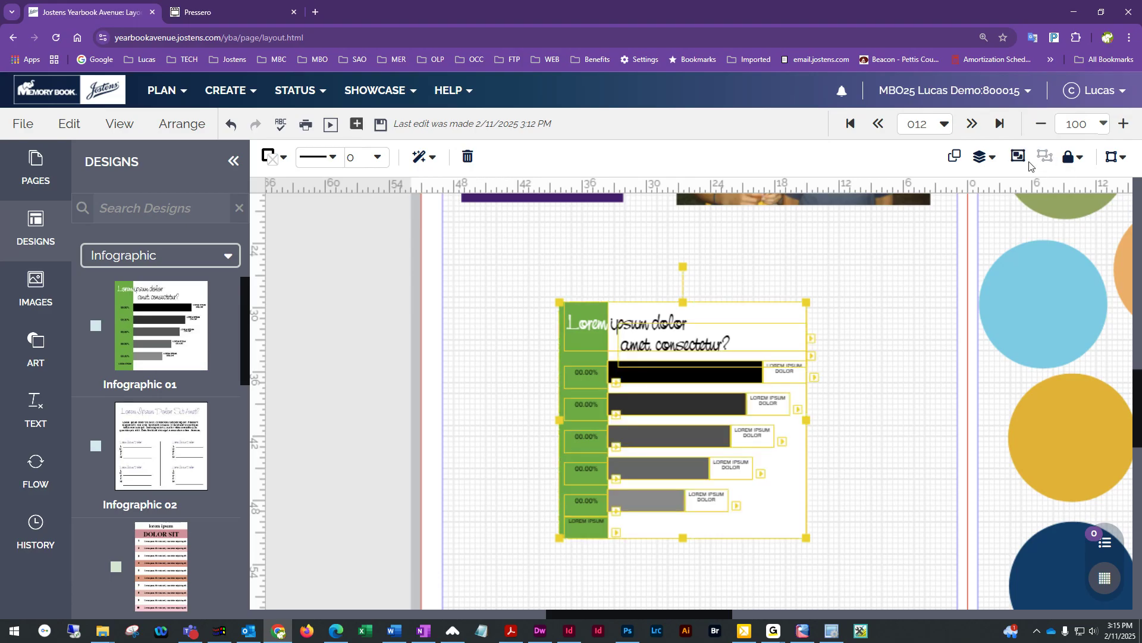
- Select individual text and bar elements of the ungrouped infographic, and delete the whole infographic from page 12
left_click(877, 398)
left_click(579, 397)
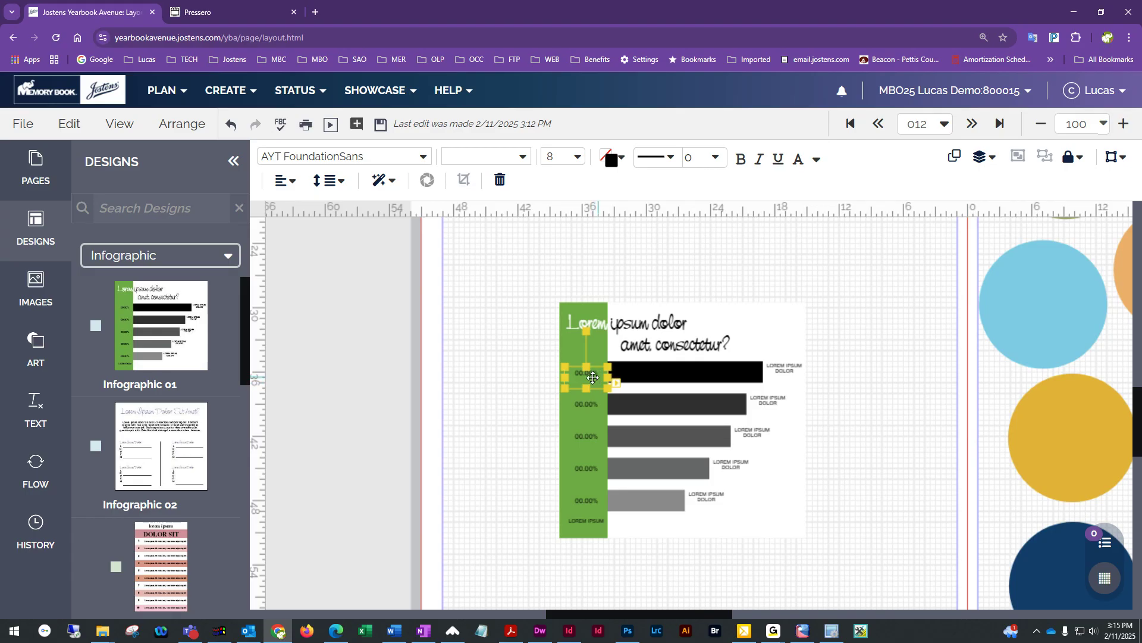
left_click(665, 402)
left_click(773, 369)
left_click(761, 362)
left_click(761, 363)
left_click_drag(844, 270, 540, 571)
key("Delete")
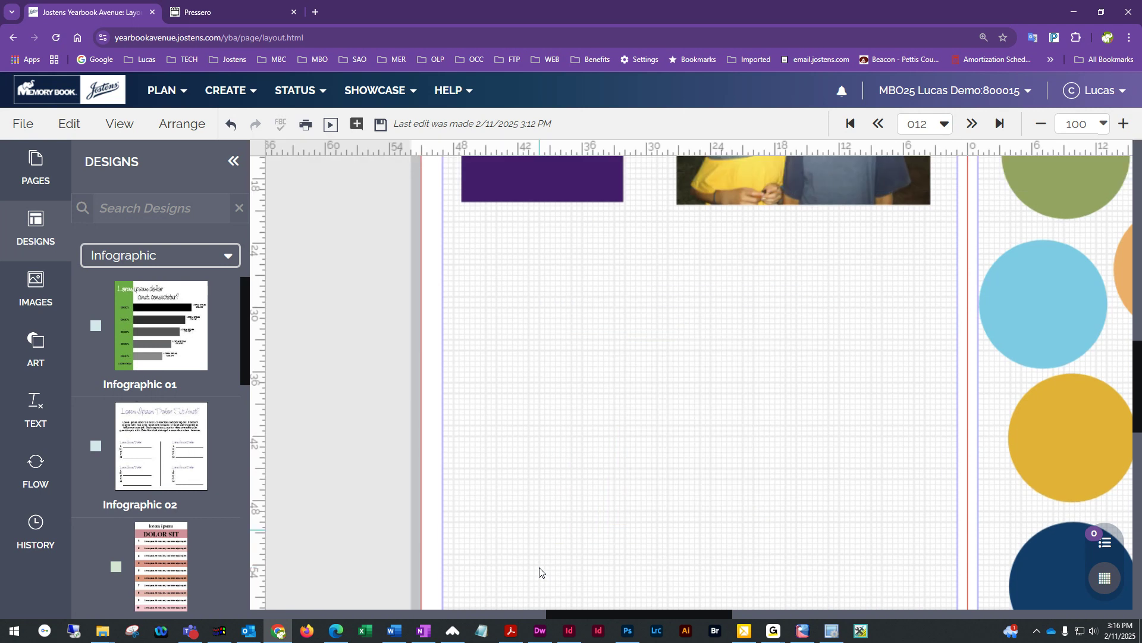
- Reduce the browser zoom and position the layout so that pages 12 and 13 are both in view
scroll(730, 470, "up", 4)
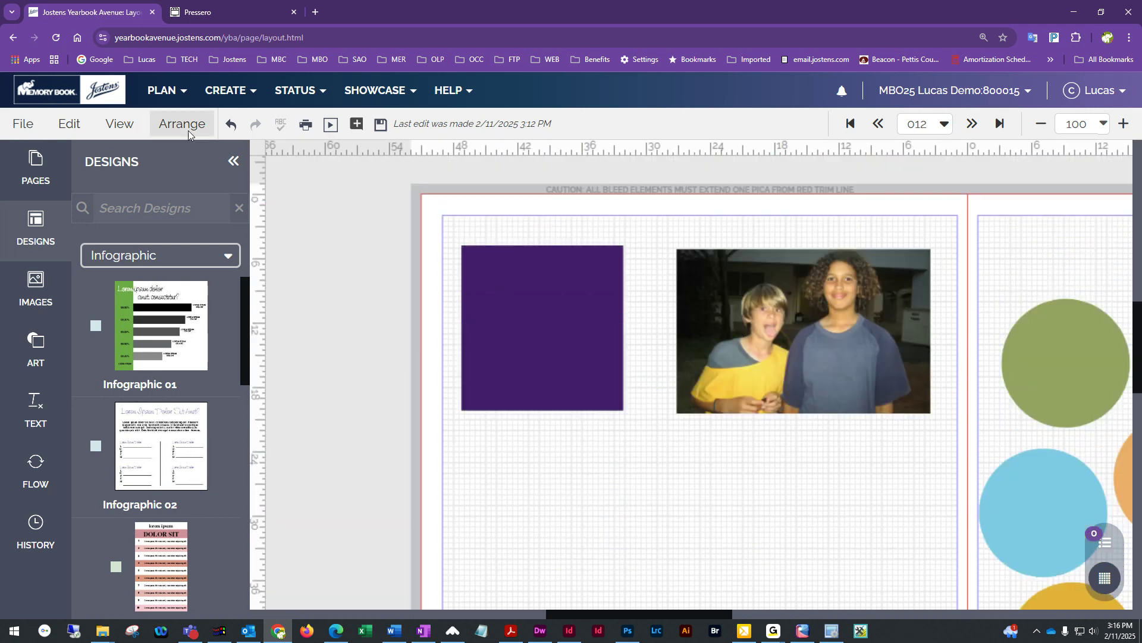
left_click(186, 127)
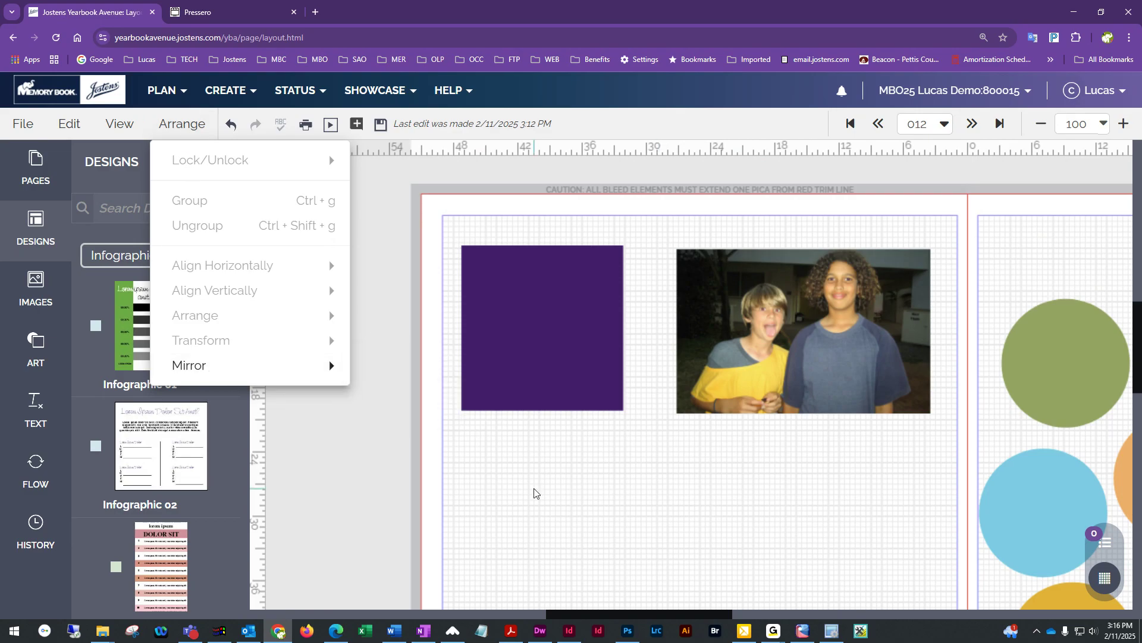
left_click(659, 458)
left_click_drag(838, 512, 407, 361)
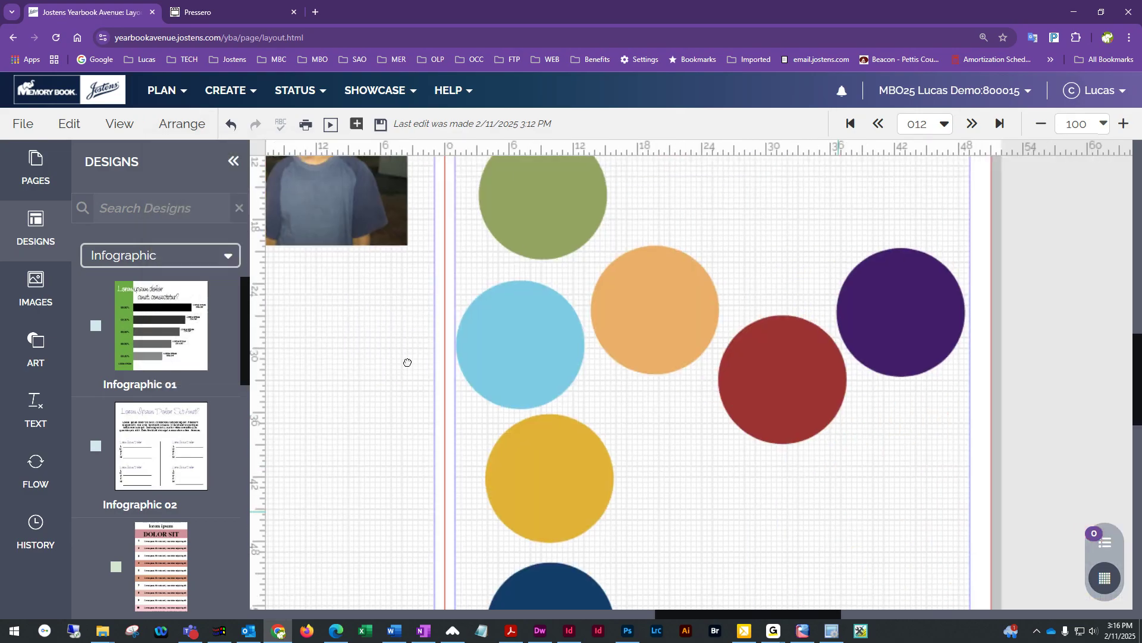
left_click(1129, 38)
left_click(1049, 276)
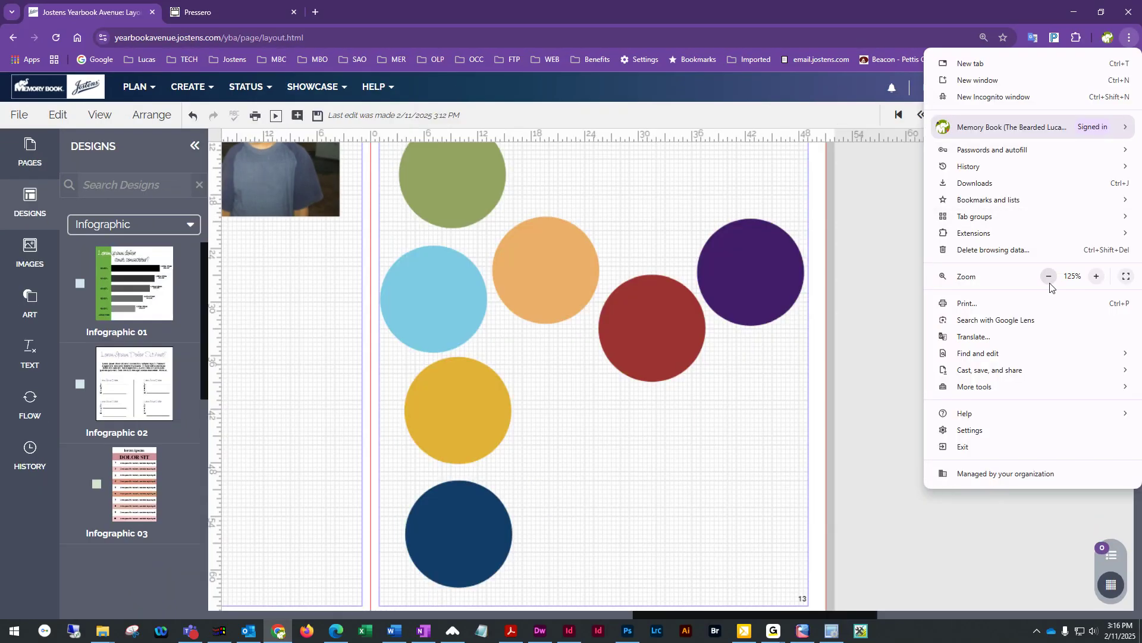
left_click(1049, 276)
left_click(1049, 276)
left_click(687, 316)
left_click_drag(581, 354, 767, 468)
left_click_drag(509, 386, 816, 474)
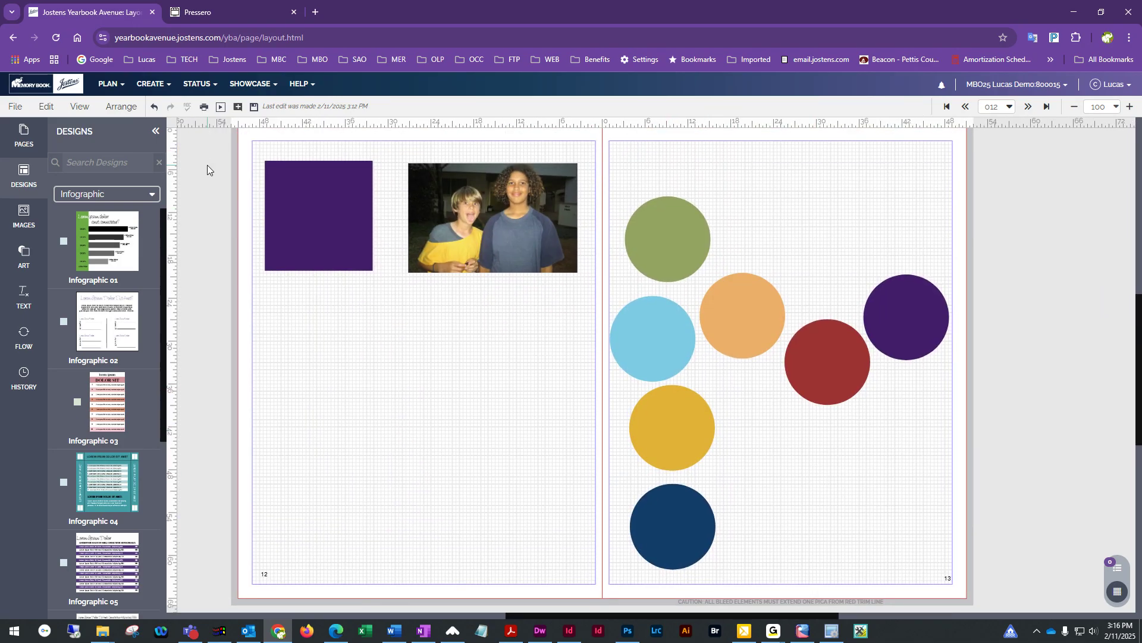
- Examine the horizontal and vertical mirror options for the page layout without applying either one
left_click(121, 106)
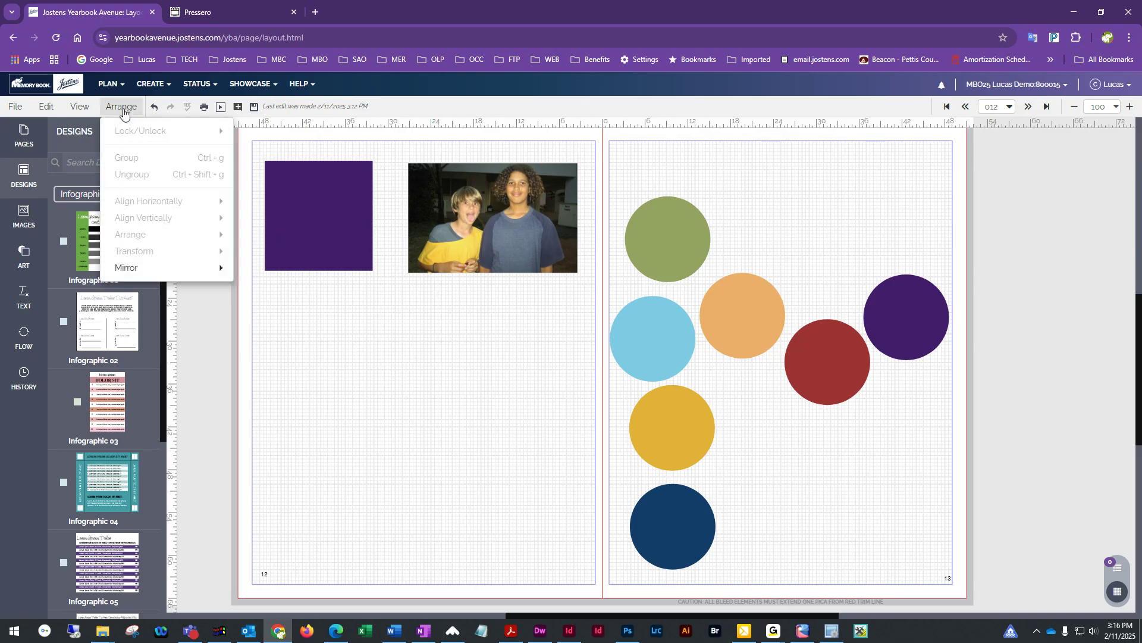
left_click(126, 268)
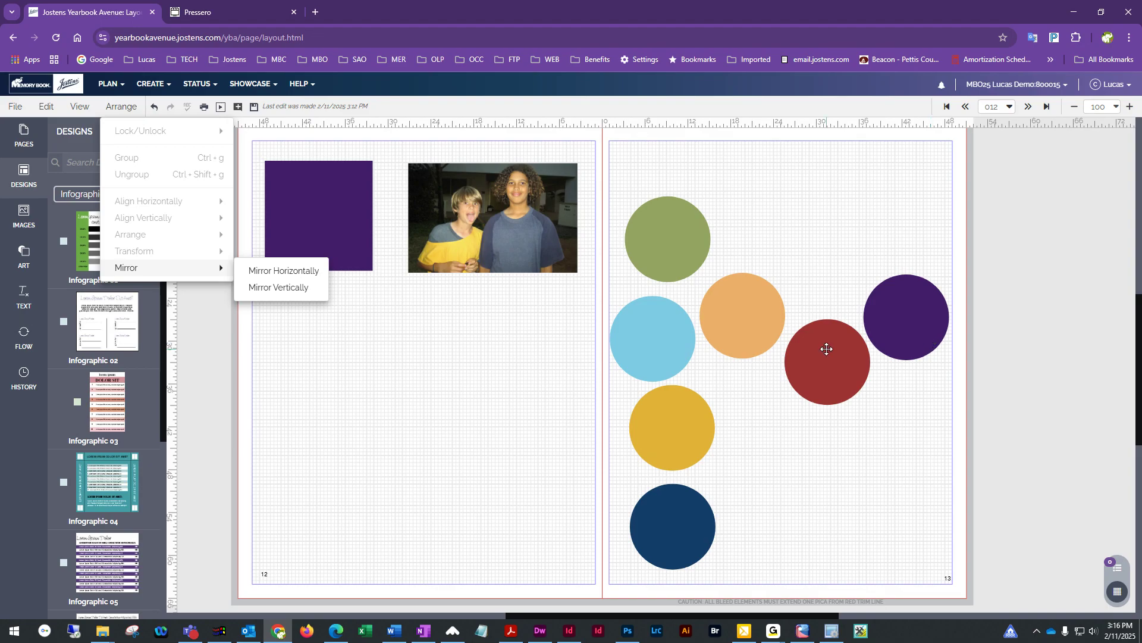
left_click(841, 485)
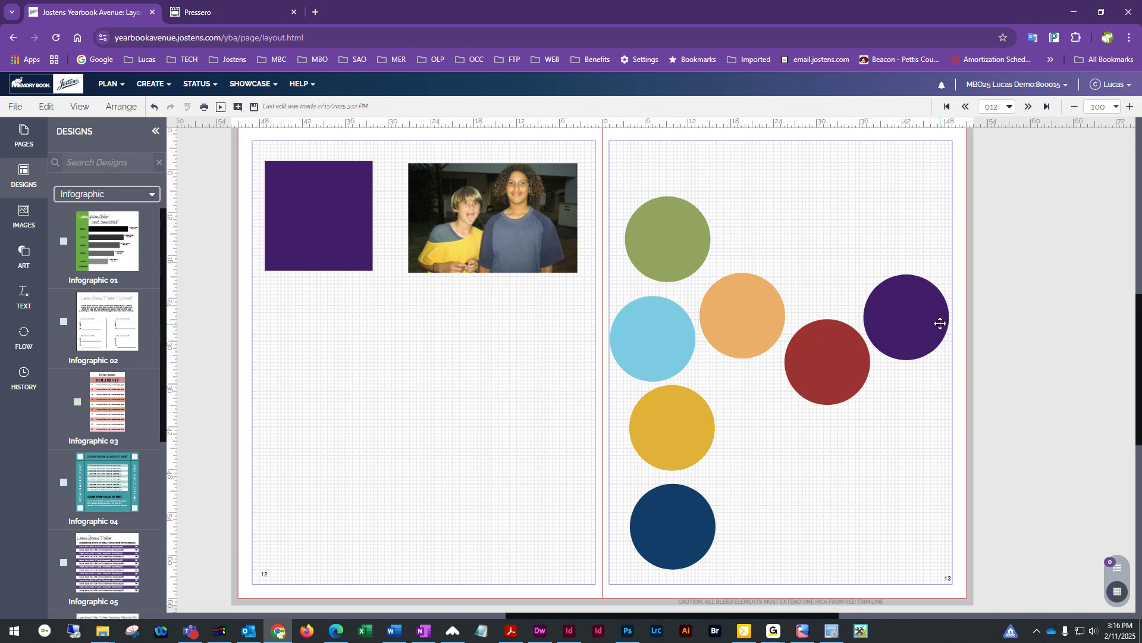
- Select the light blue, orange, red and purple circles on page 13 and examine the alignment options available for them
left_click(656, 334)
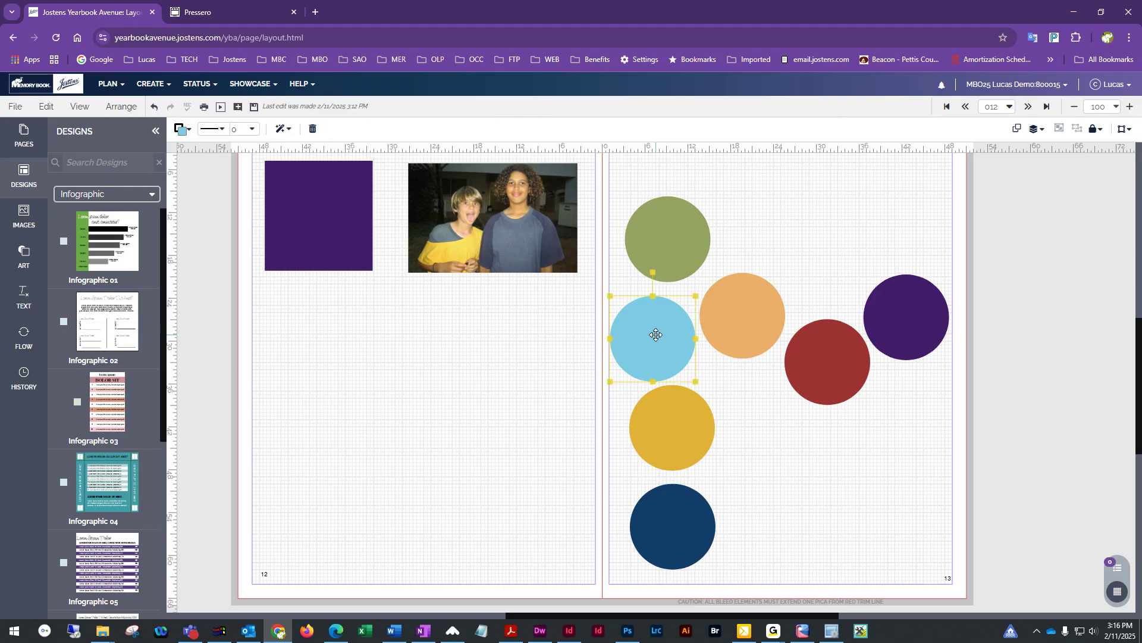
left_click(749, 324, "shift")
left_click(826, 349, "shift")
left_click(914, 322, "shift")
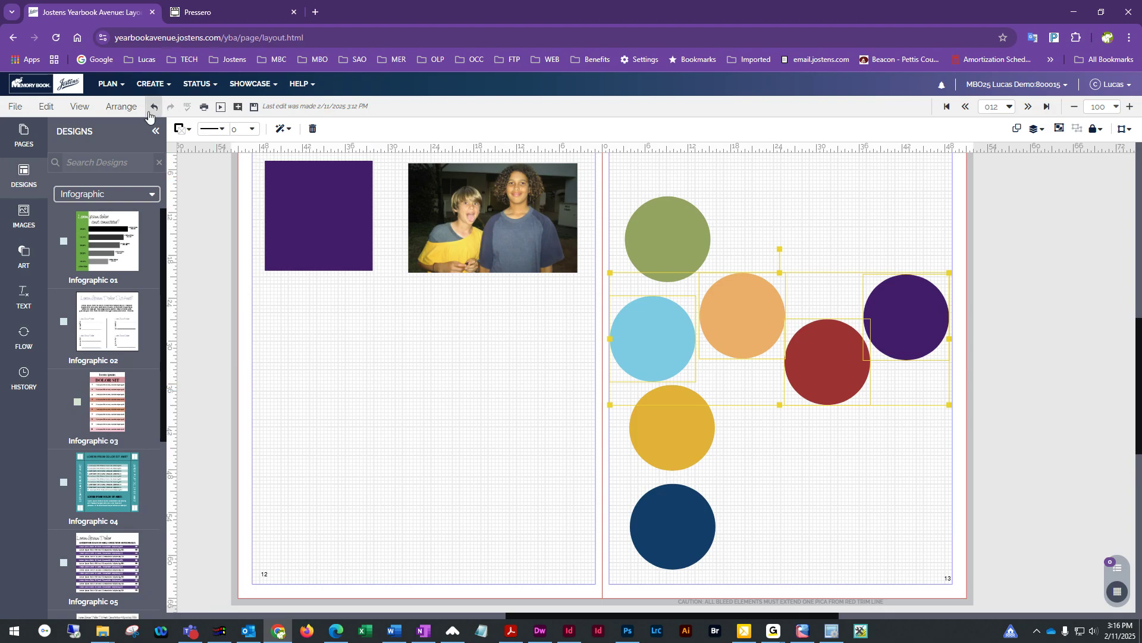
left_click(121, 106)
mouse_move(158, 205)
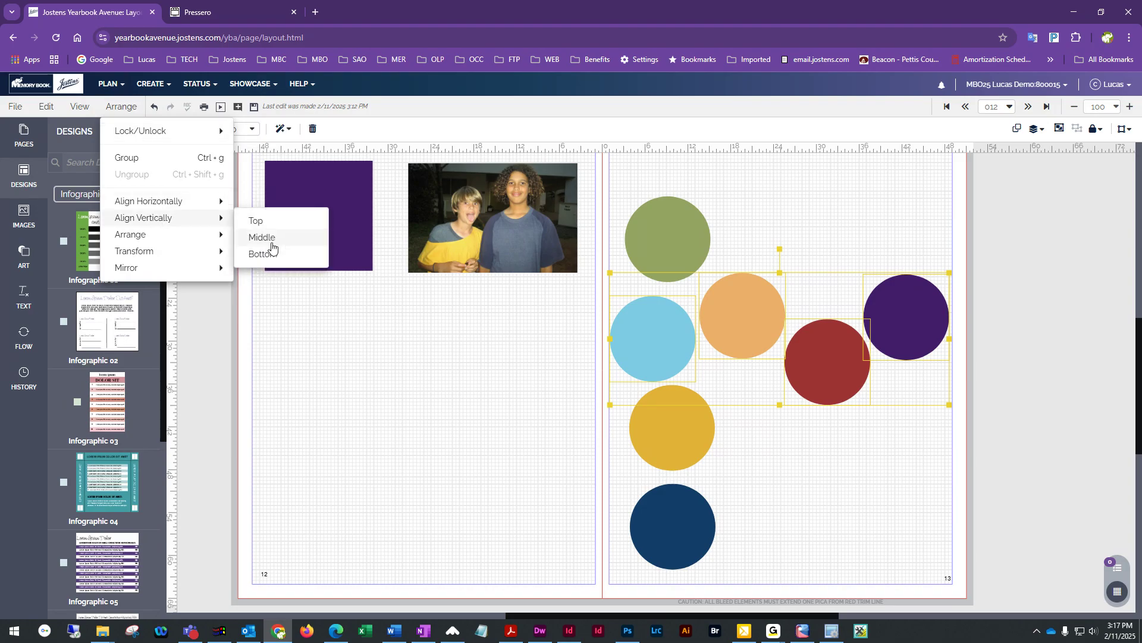
left_click(468, 387)
- Align the light blue, orange, red and purple circles on page 13 vertically by their middles
left_click(678, 348)
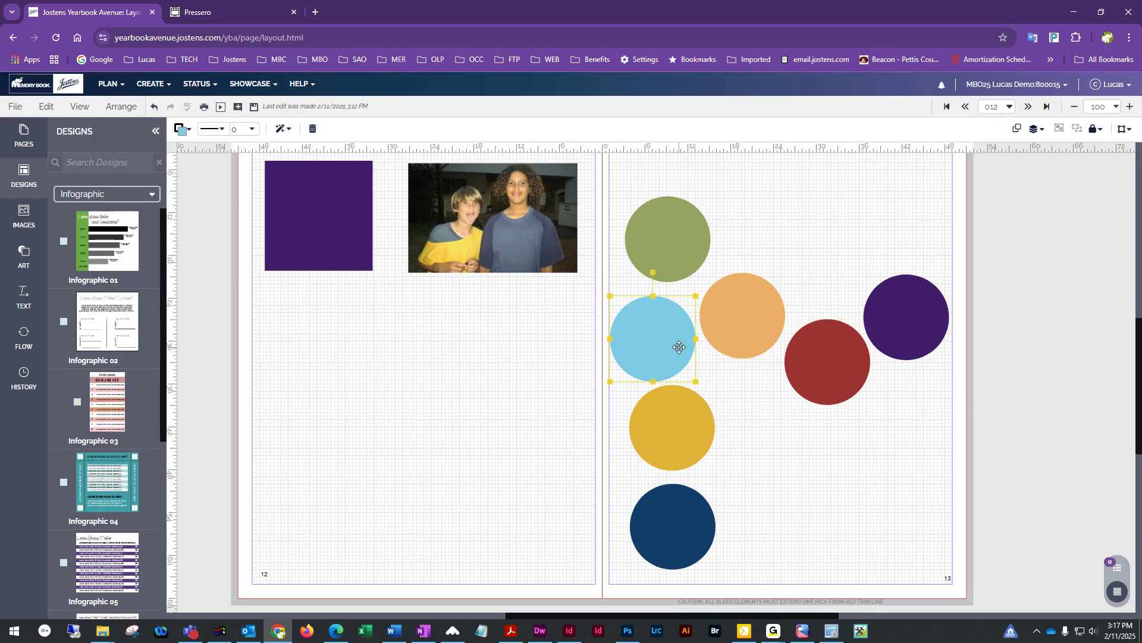
left_click(738, 317, "shift")
left_click(815, 351, "shift")
left_click(906, 331, "shift")
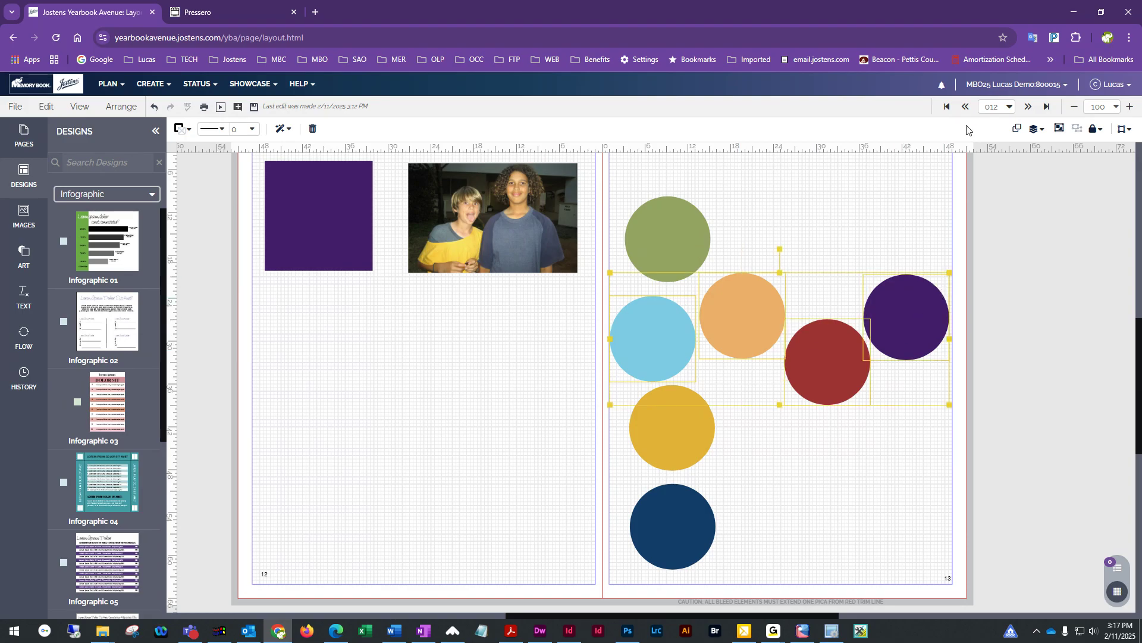
left_click(1035, 132)
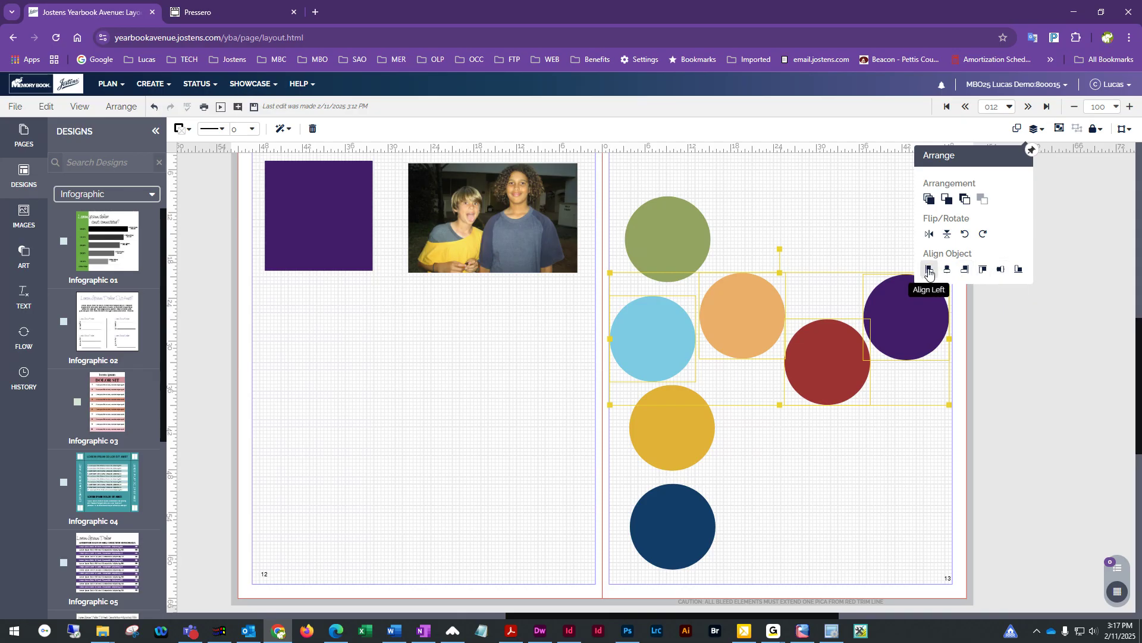
left_click(1001, 274)
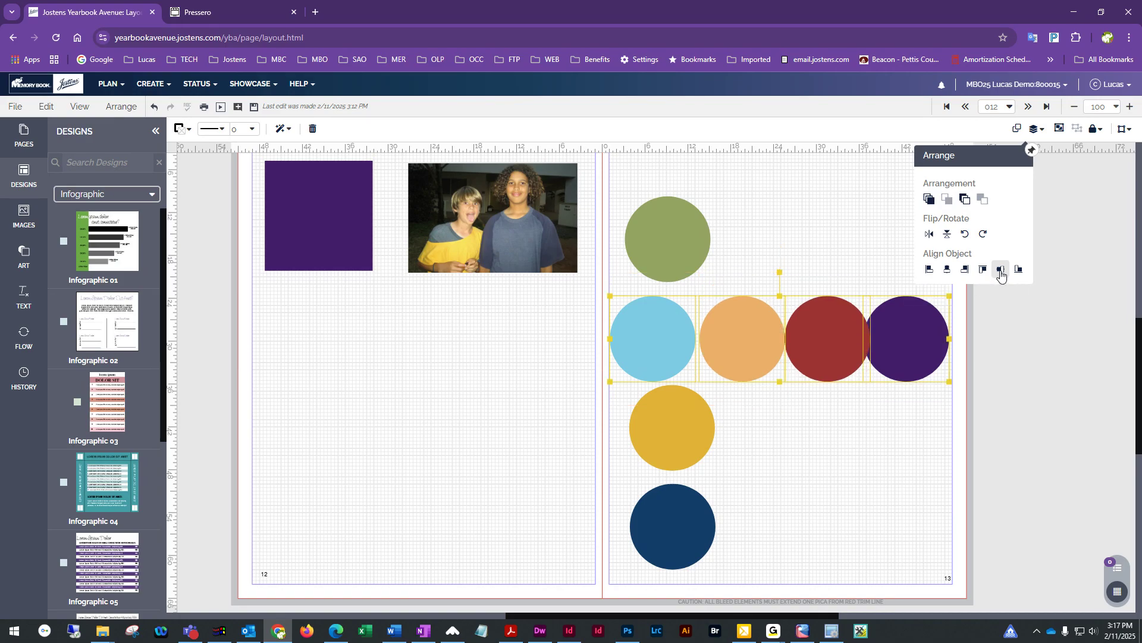
left_click(920, 428)
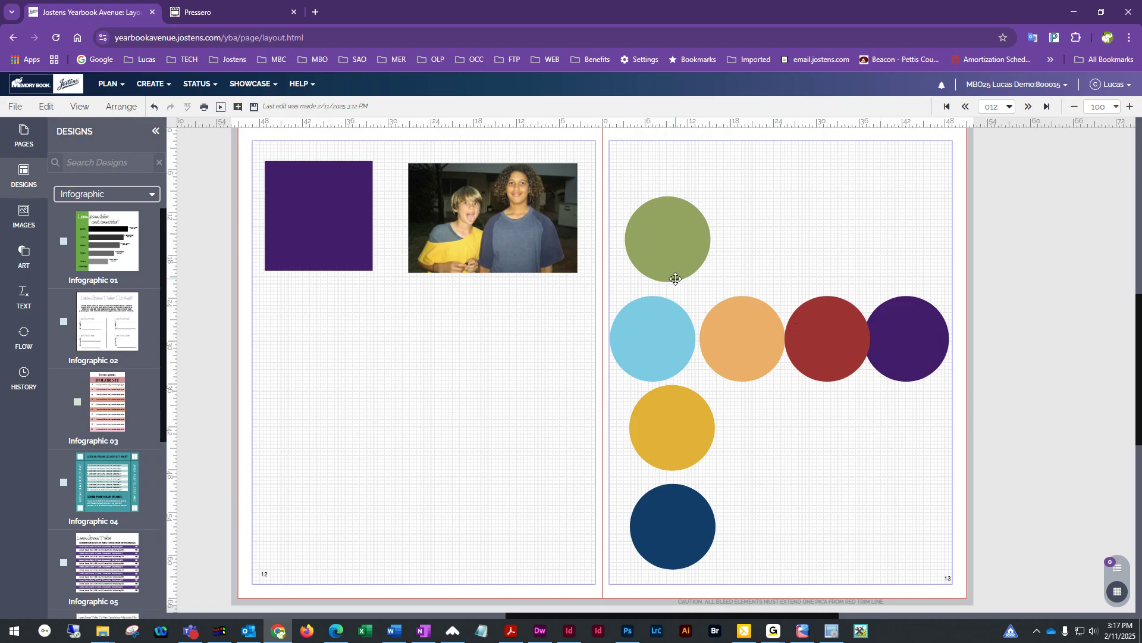
- Align the green, light blue, yellow and dark blue circles on page 13 along their left edges
left_click(661, 242)
left_click(666, 339, "shift")
left_click(687, 409, "shift")
left_click(689, 545, "shift")
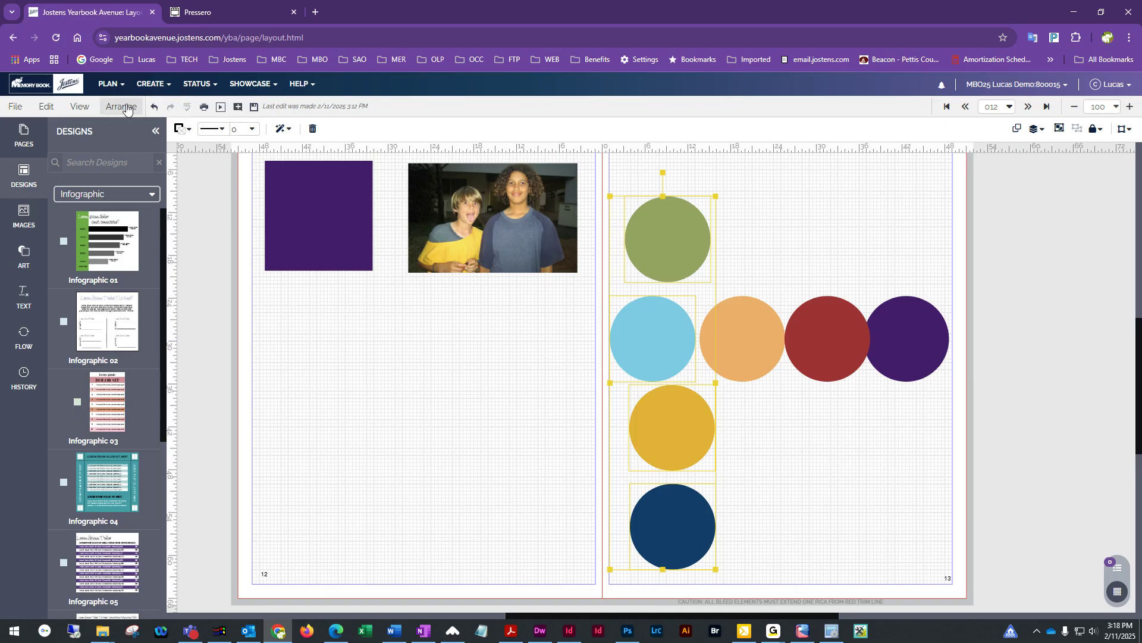
left_click(1036, 127)
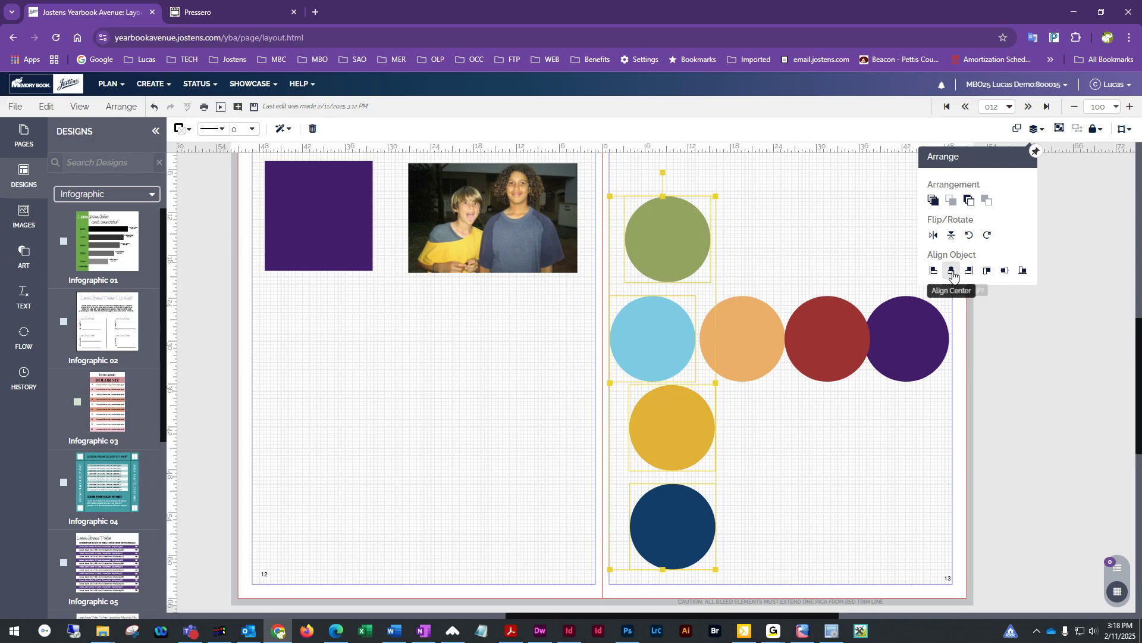
left_click(121, 107)
mouse_move(153, 201)
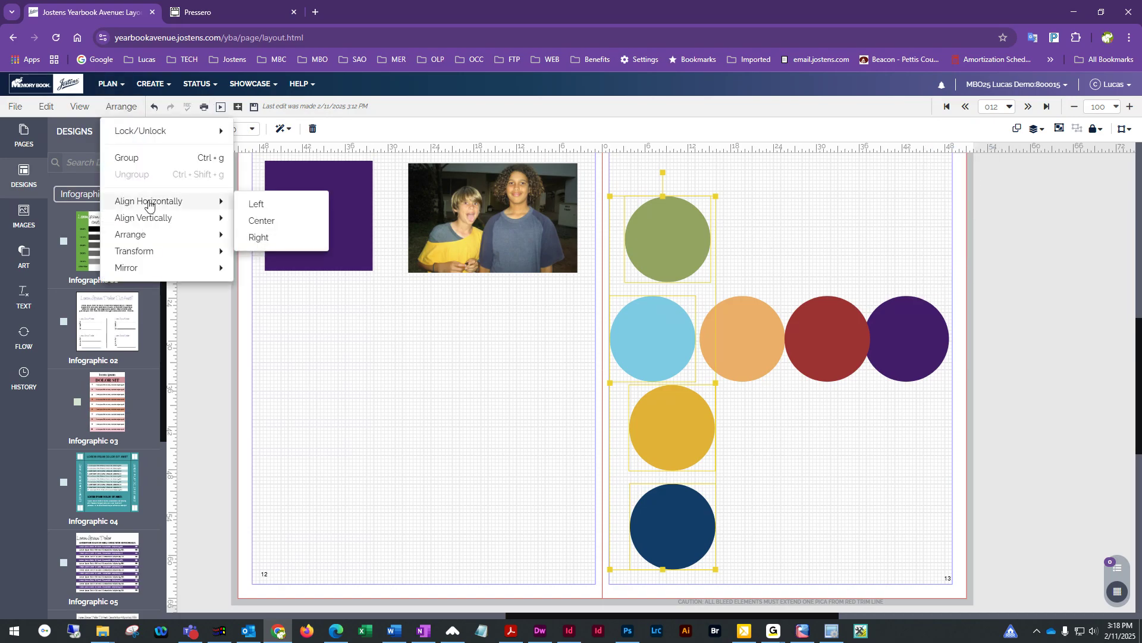
left_click(284, 210)
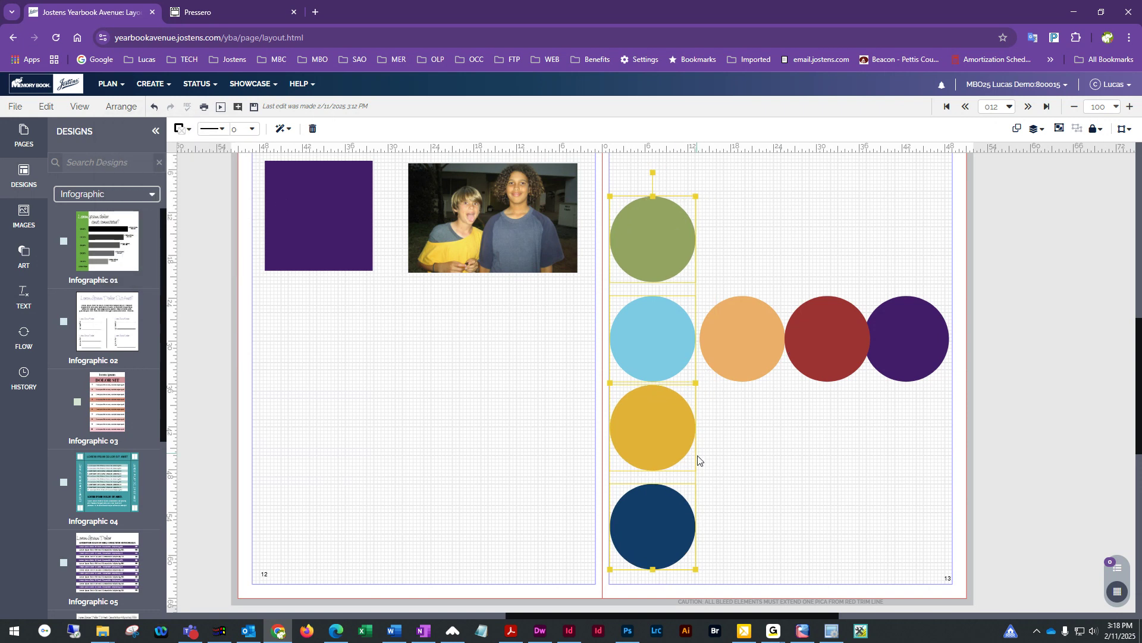
left_click(748, 508)
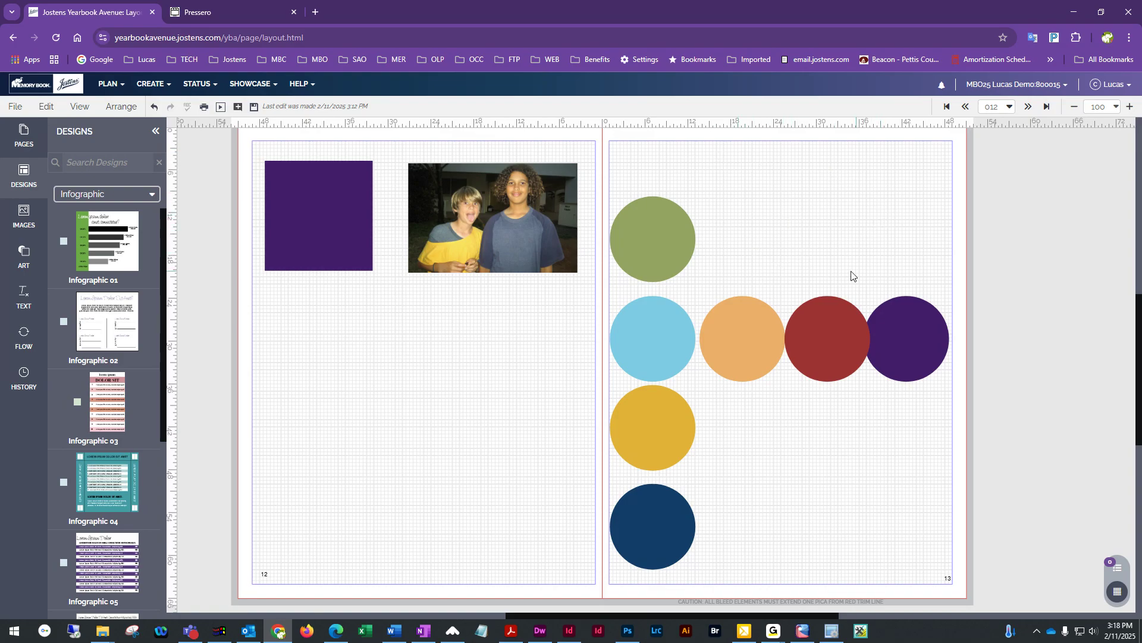
- Move the purple circle slightly right so that it meets the outer margin of page 13
left_click(908, 345)
left_click_drag(908, 345, 911, 345)
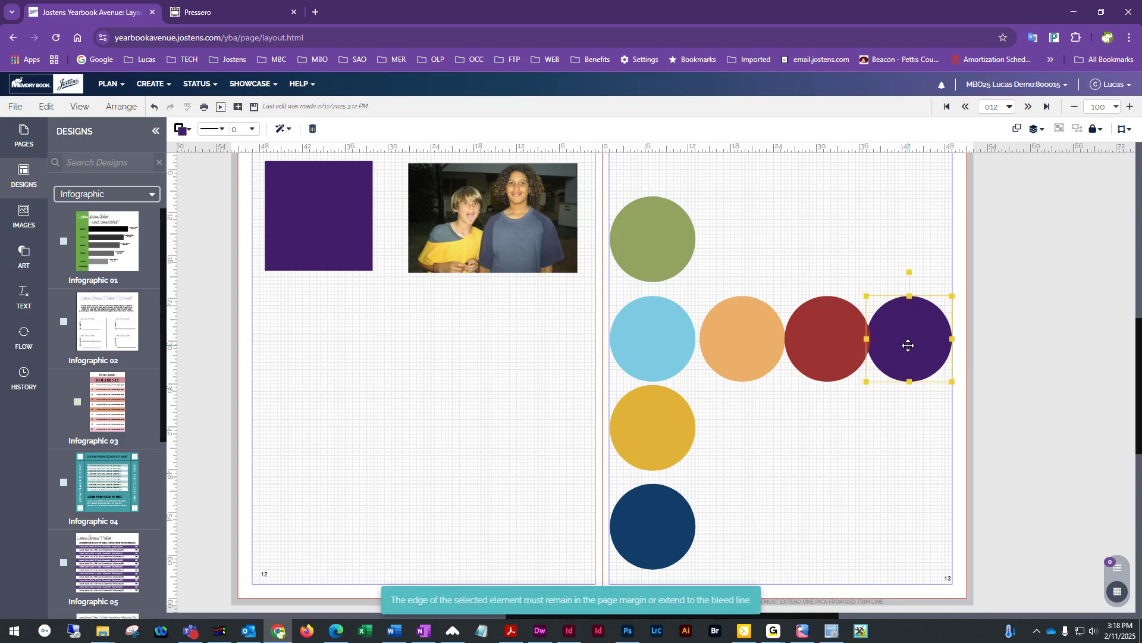
left_click(911, 470)
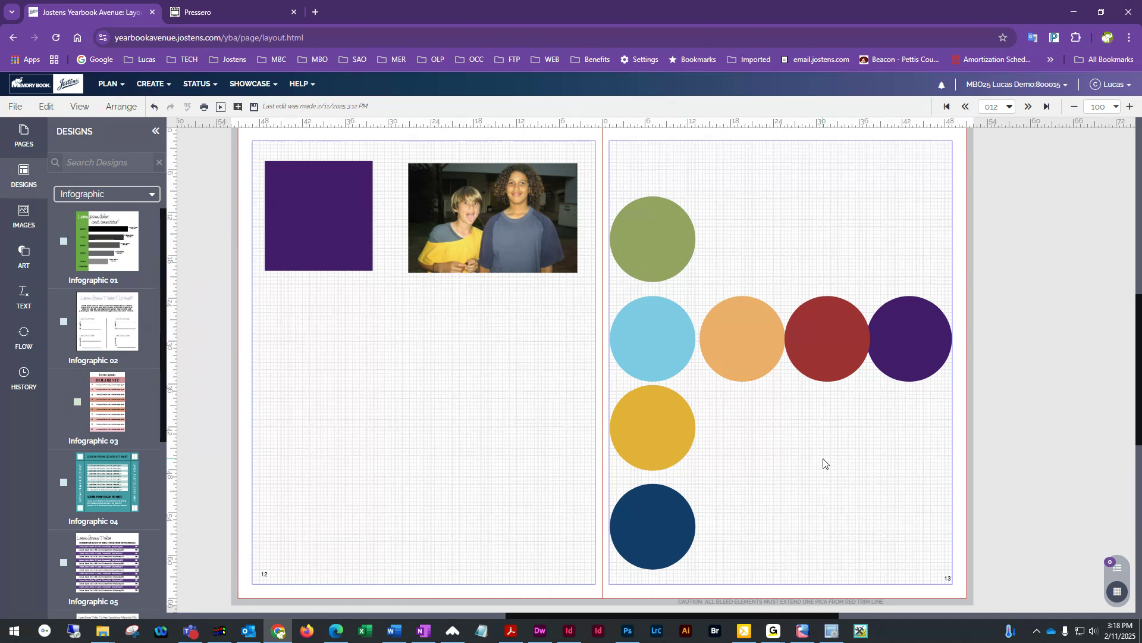
- Save the layout of pages 12 and 13
left_click(110, 108)
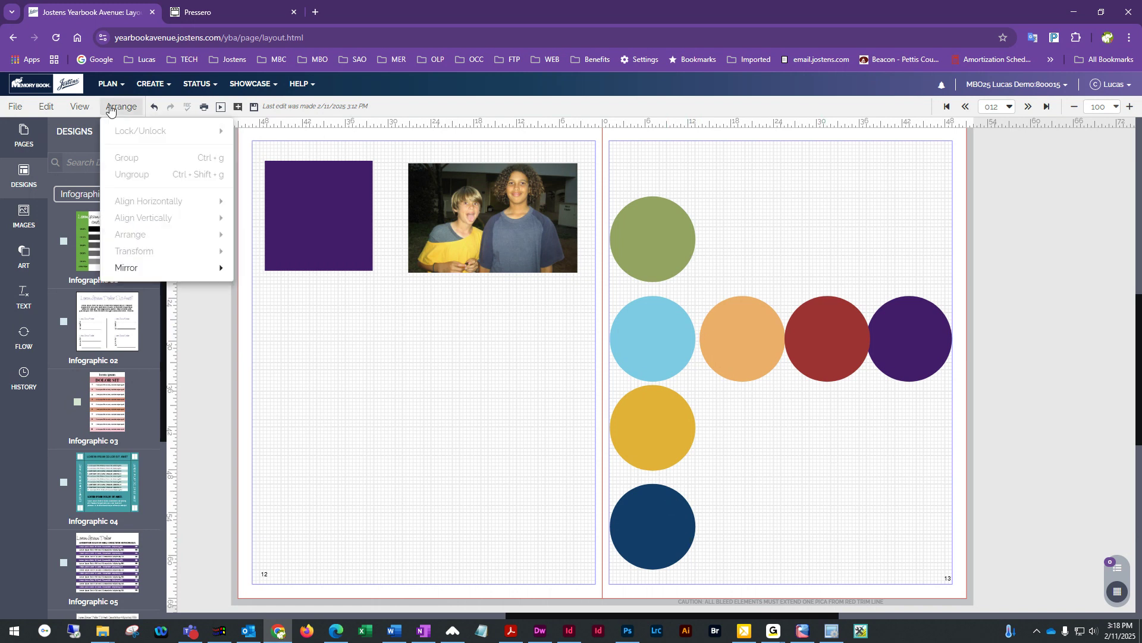
left_click(422, 421)
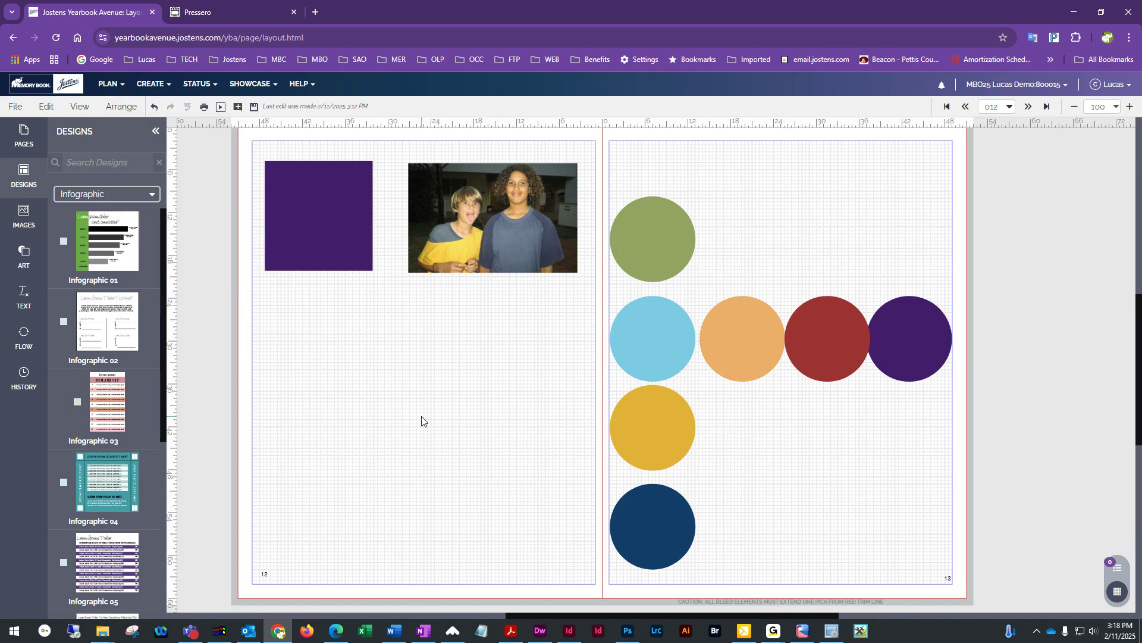
left_click(255, 108)
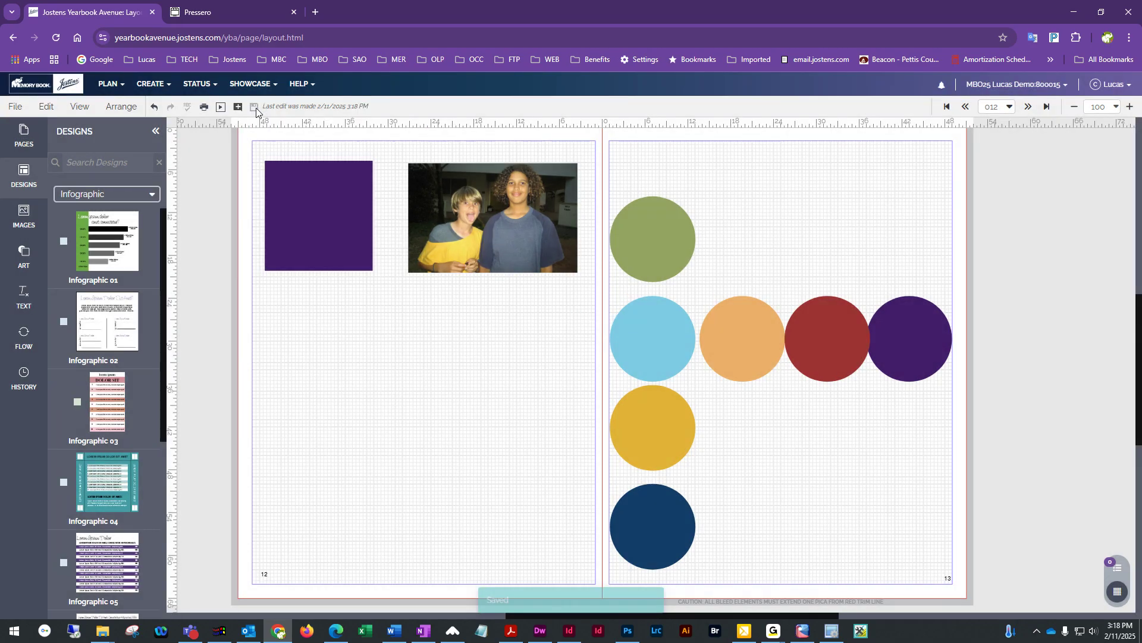
- Delete all shapes and the photo from pages 12 and 13, and center the empty spread in view
left_click_drag(244, 147, 985, 572)
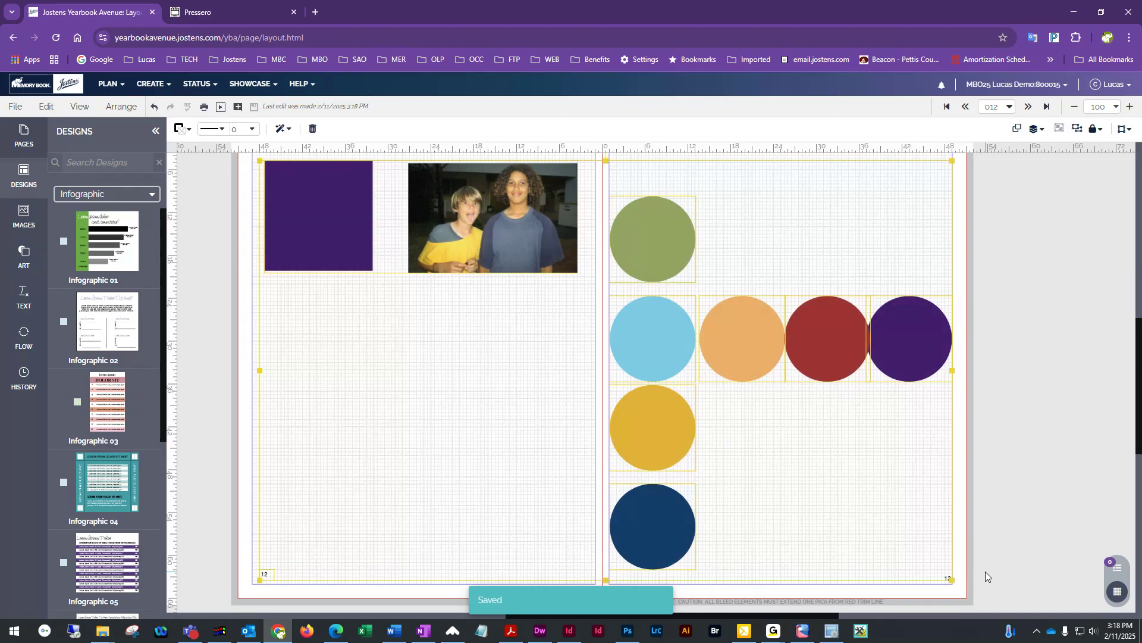
key("Delete")
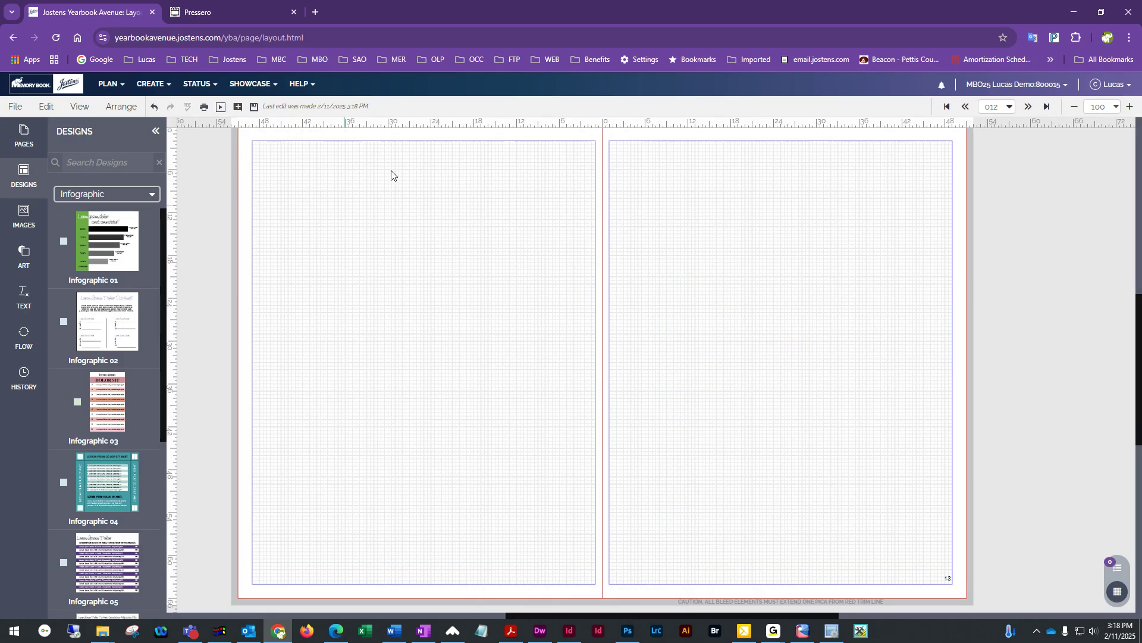
left_click_drag(456, 323, 505, 327)
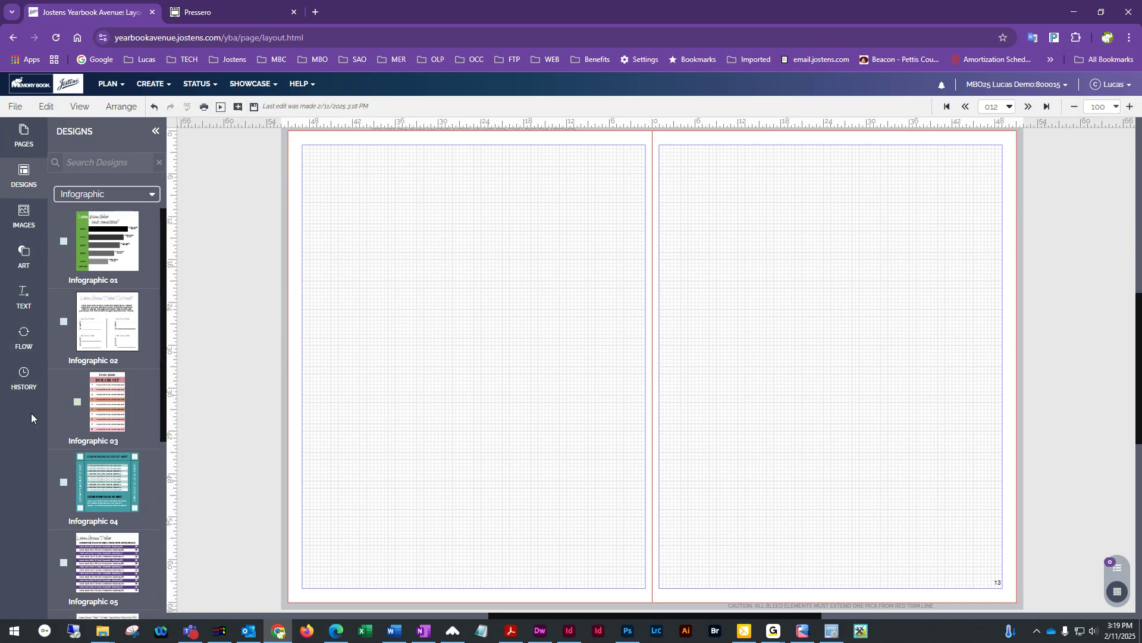
- Examine the page thumbnails of the whole yearbook, from the opening pages to the later spreads
left_click(26, 143)
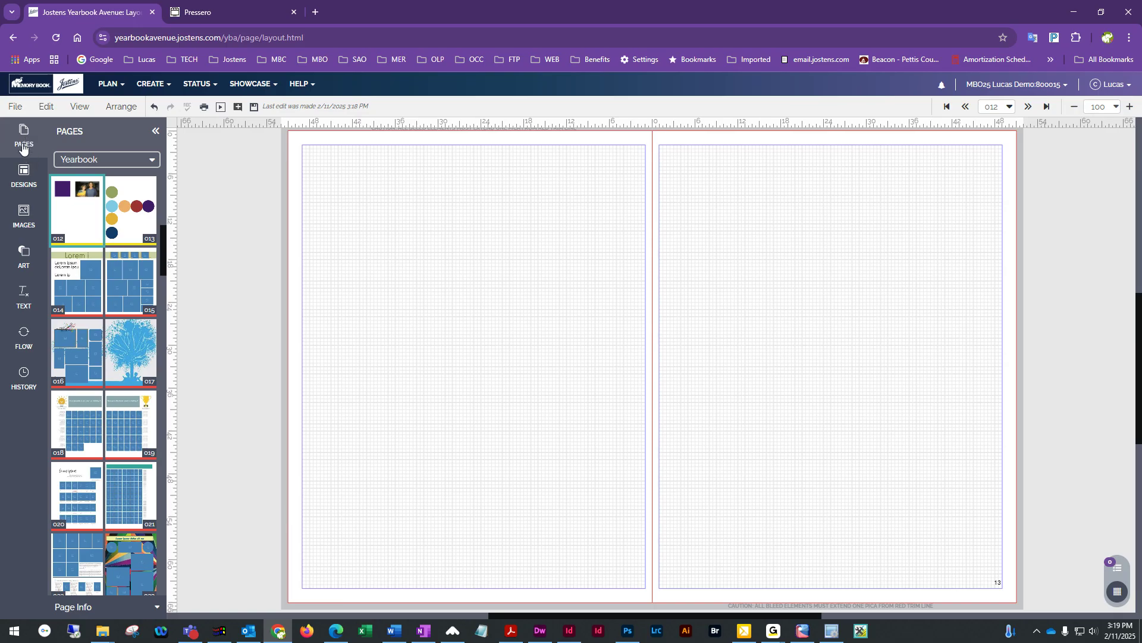
scroll(103, 245, "down", 4)
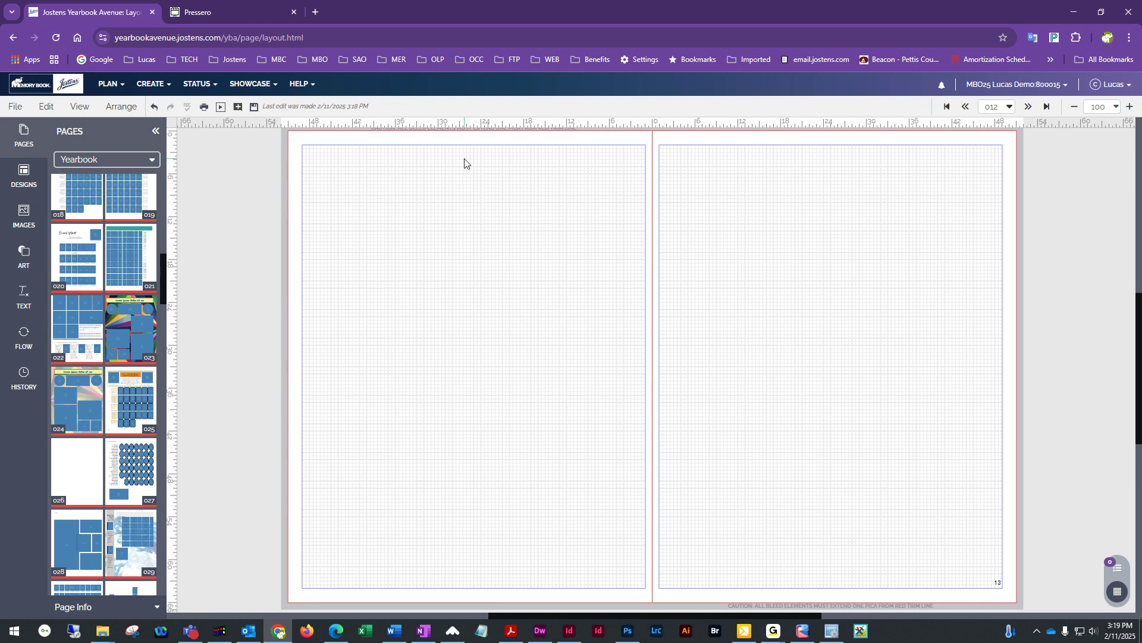
scroll(94, 343, "down", 6)
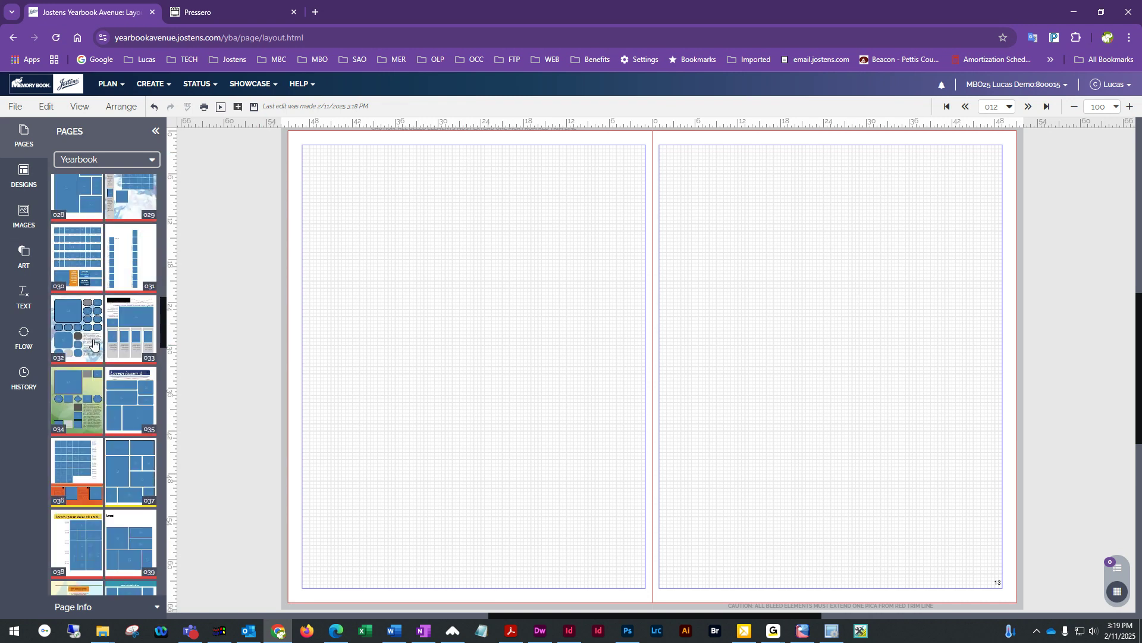
scroll(93, 344, "down", 8)
scroll(94, 344, "up", 15)
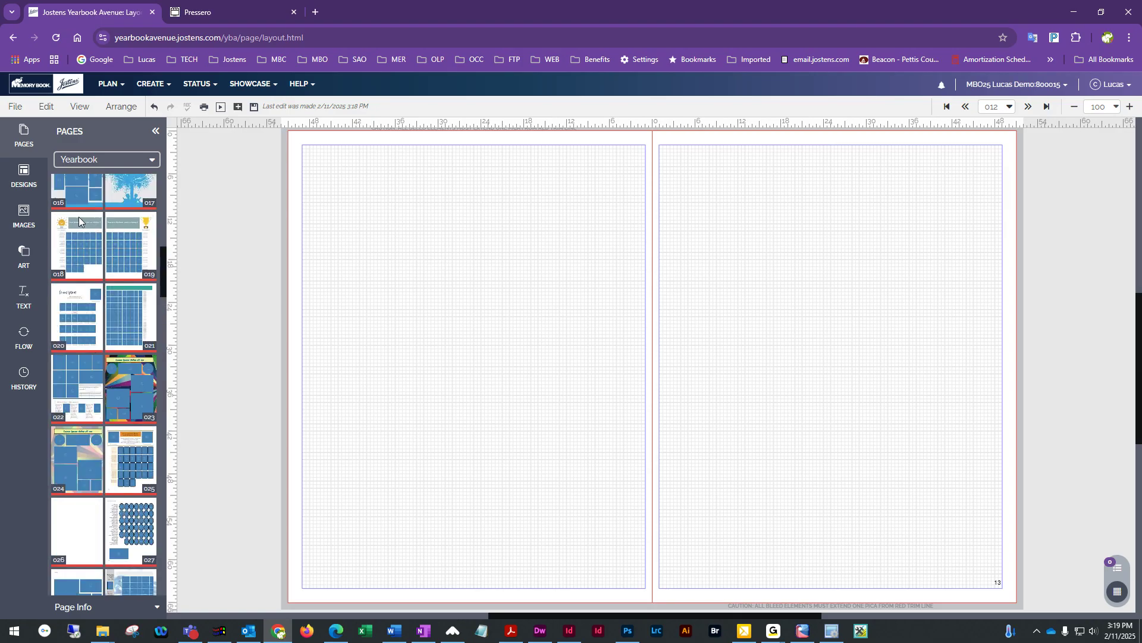
scroll(93, 315, "up", 4)
scroll(91, 315, "up", 1)
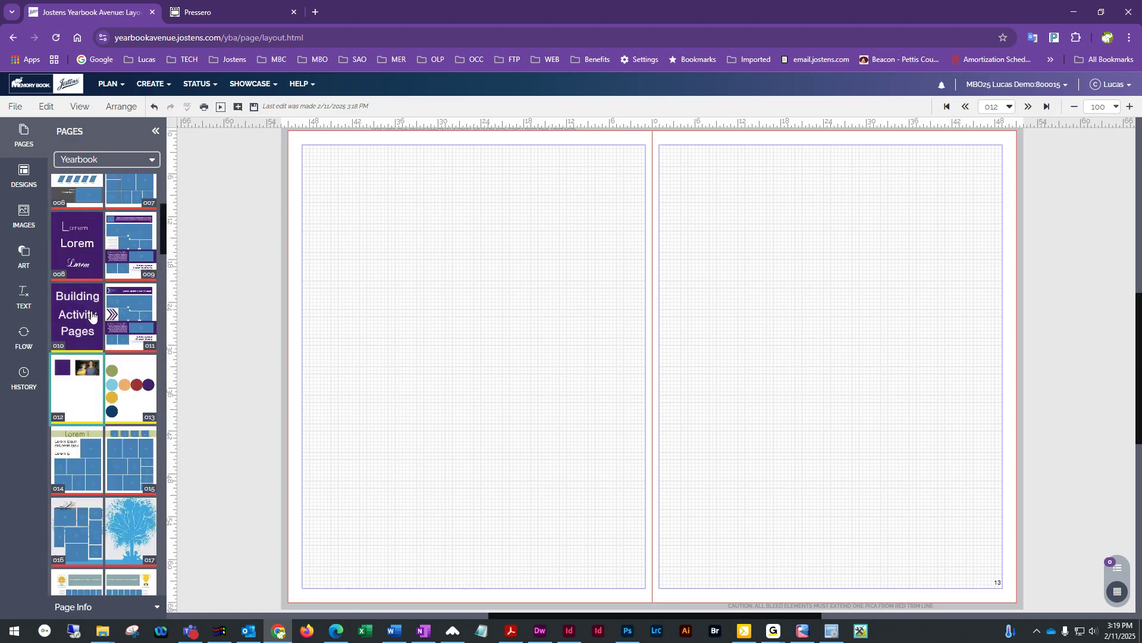
scroll(116, 517, "up", 1)
scroll(102, 369, "down", 10)
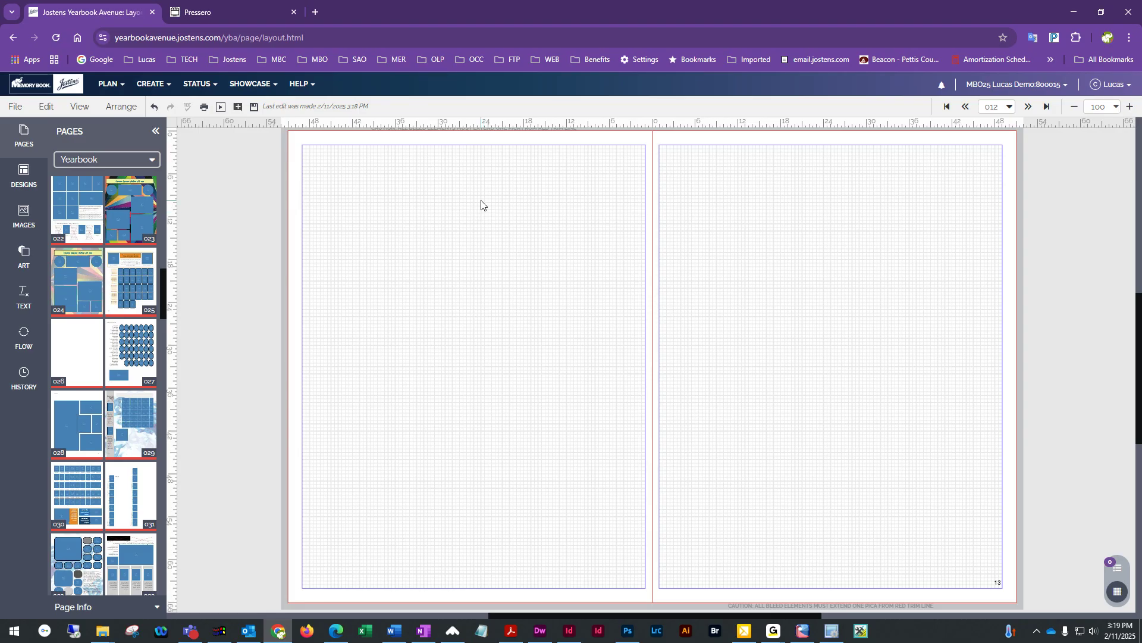
- Show the Candids category of the Page Surfer designs and look through its two-page layouts
left_click(22, 175)
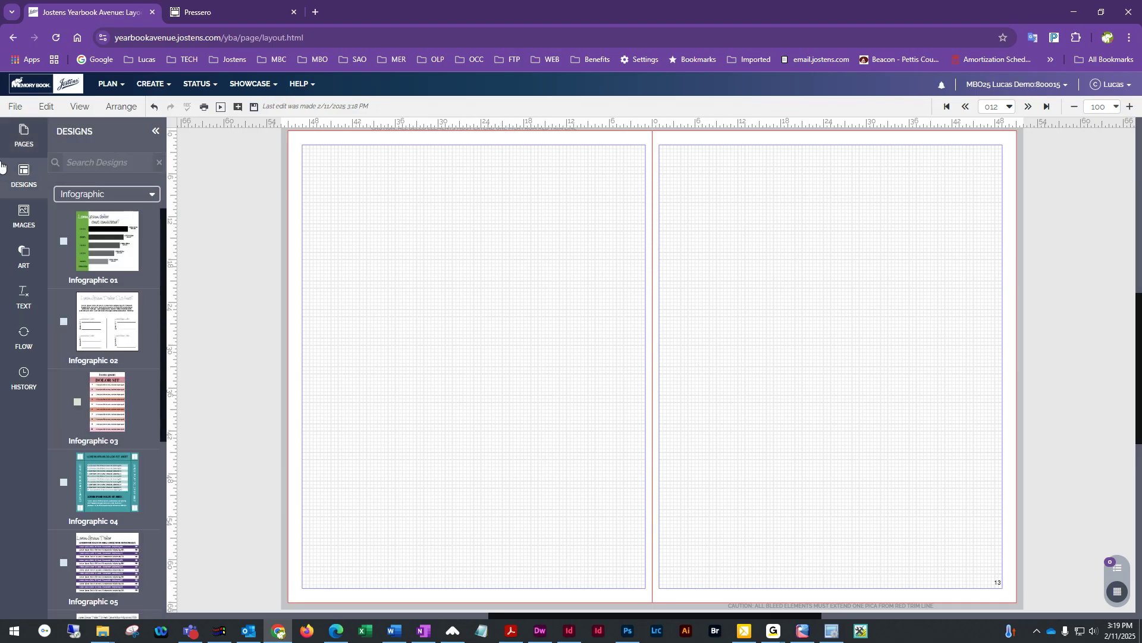
left_click(128, 199)
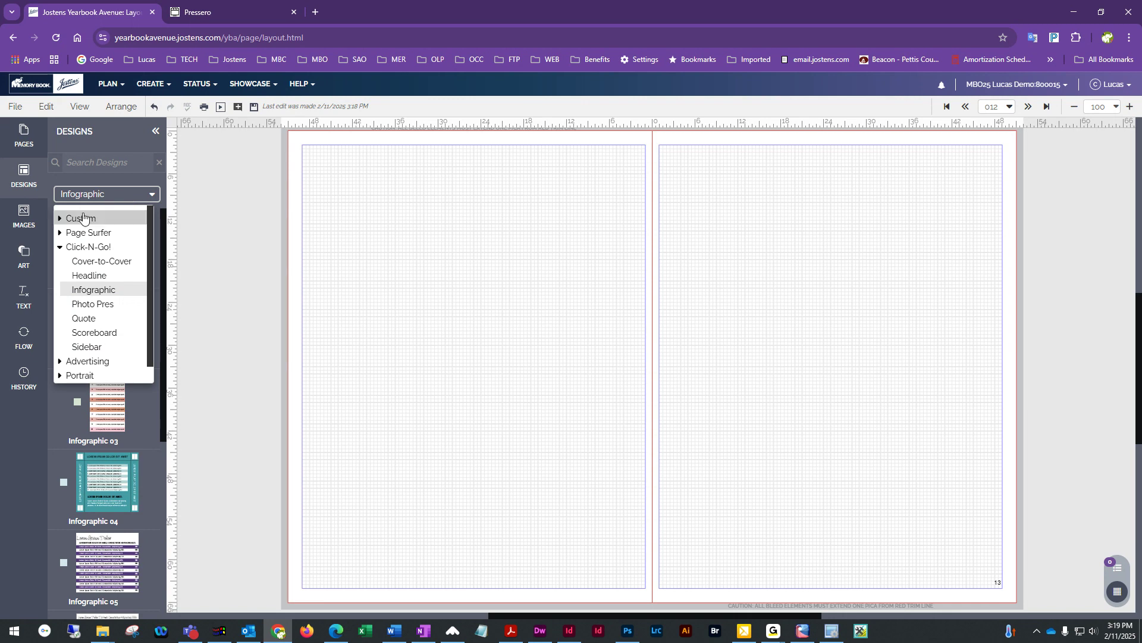
left_click(59, 234)
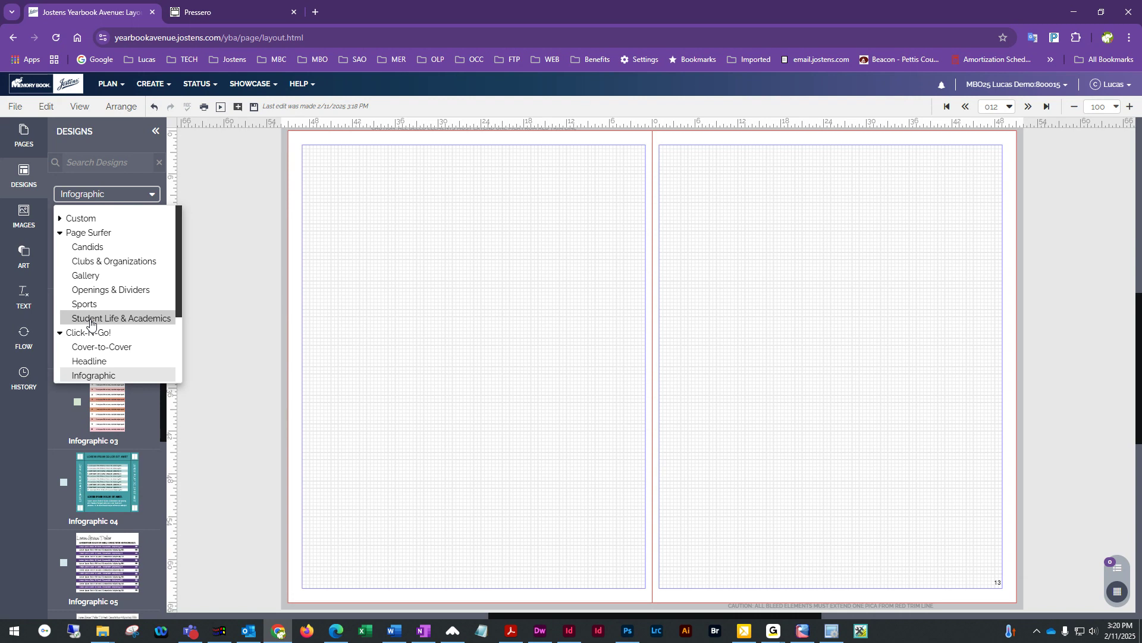
left_click(88, 249)
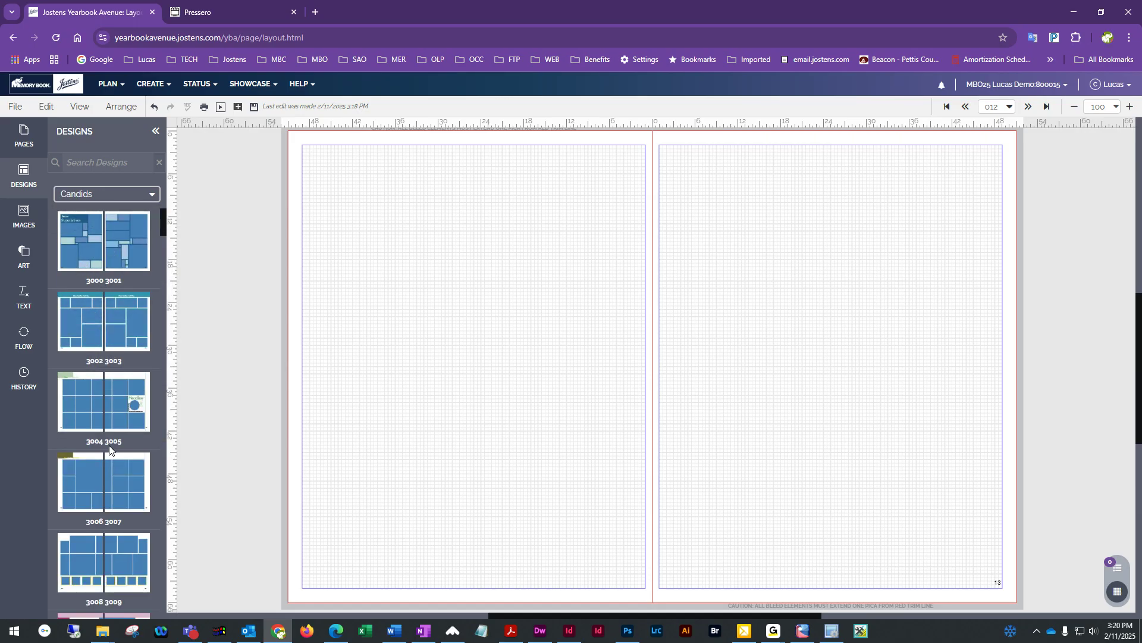
scroll(109, 450, "down", 3)
mouse_move(108, 446)
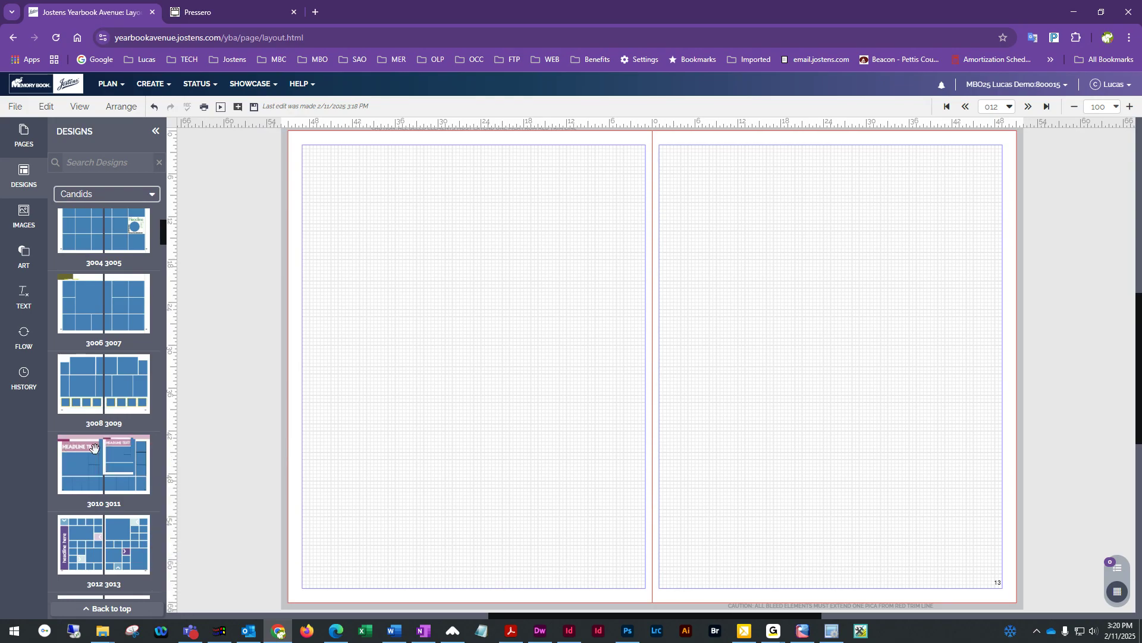
scroll(92, 447, "down", 4)
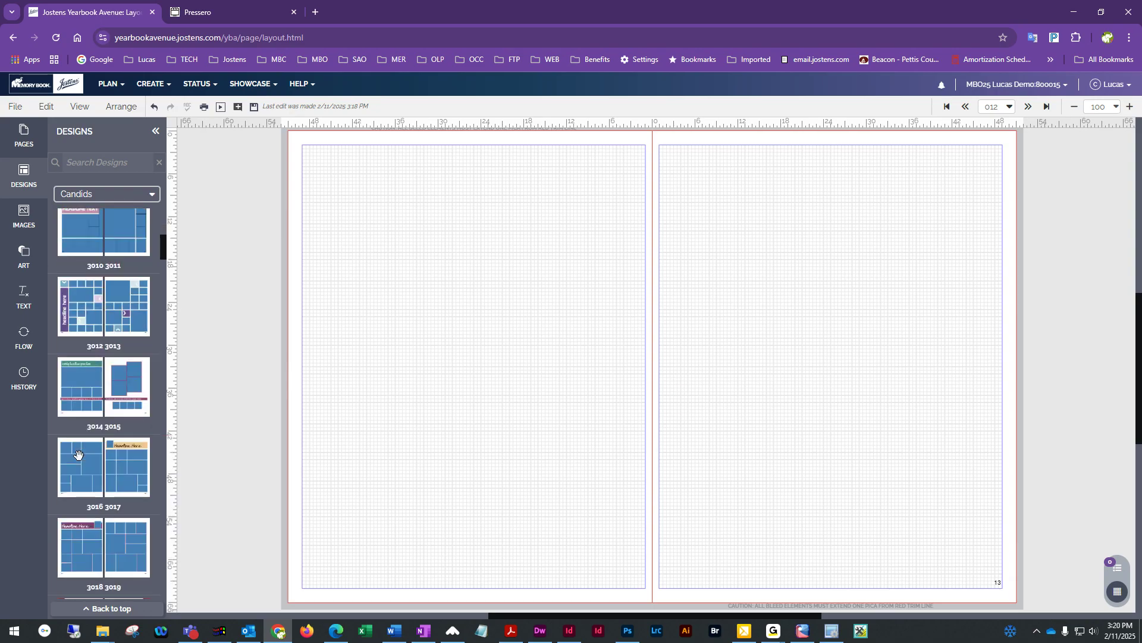
scroll(132, 468, "down", 2)
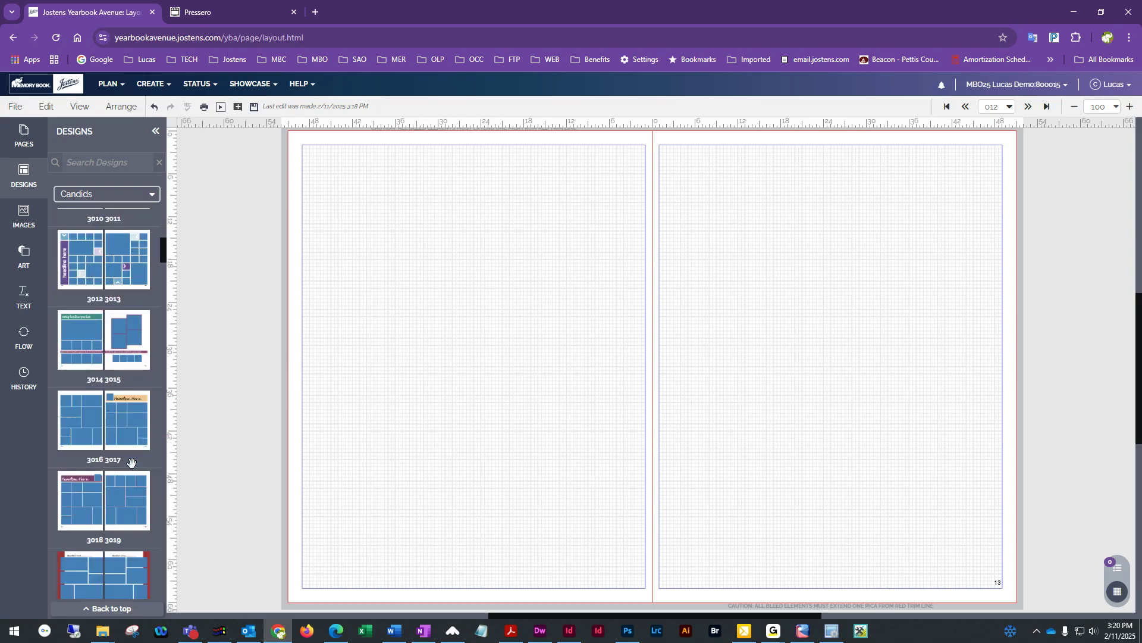
scroll(98, 452, "down", 5)
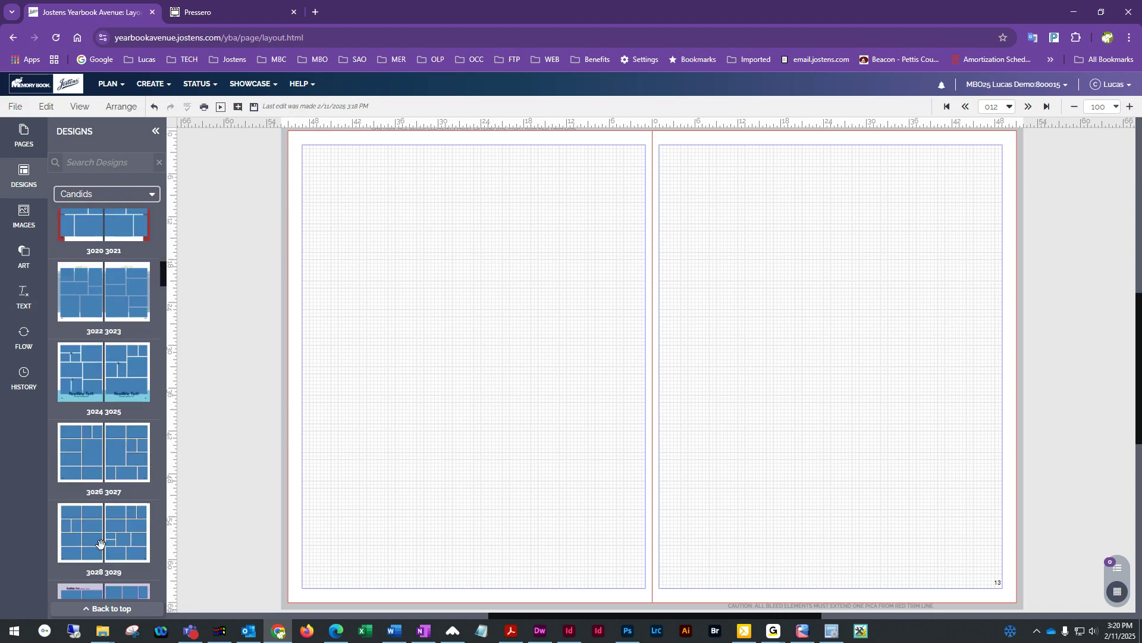
- Apply the 3027 Candids design to page 13 without retaining the existing content
left_click_drag(122, 456, 775, 342)
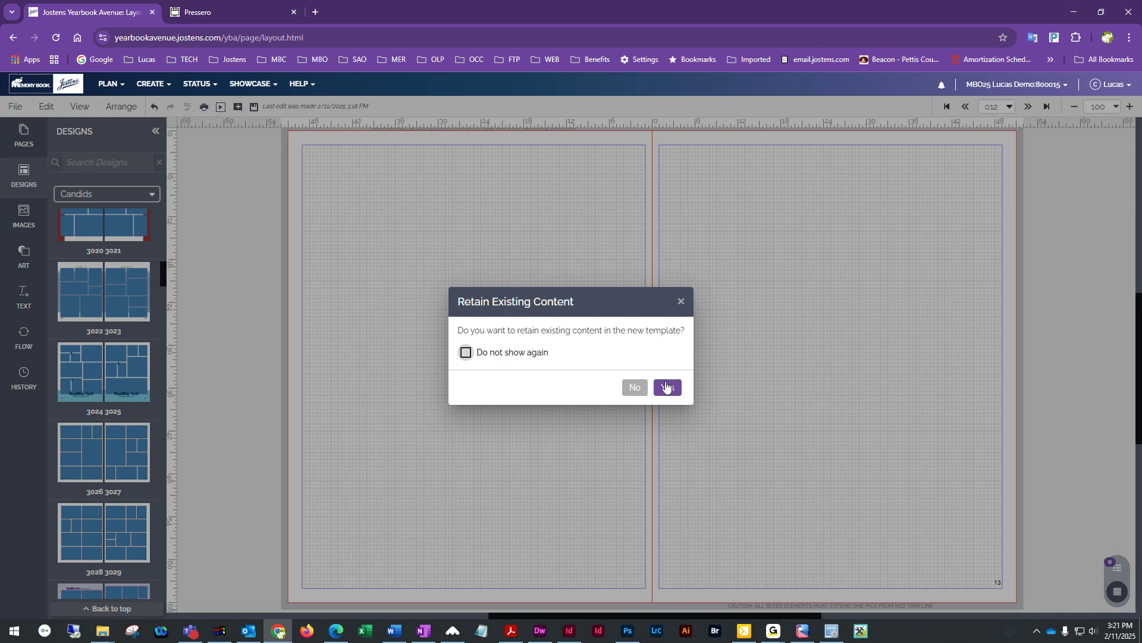
left_click(633, 388)
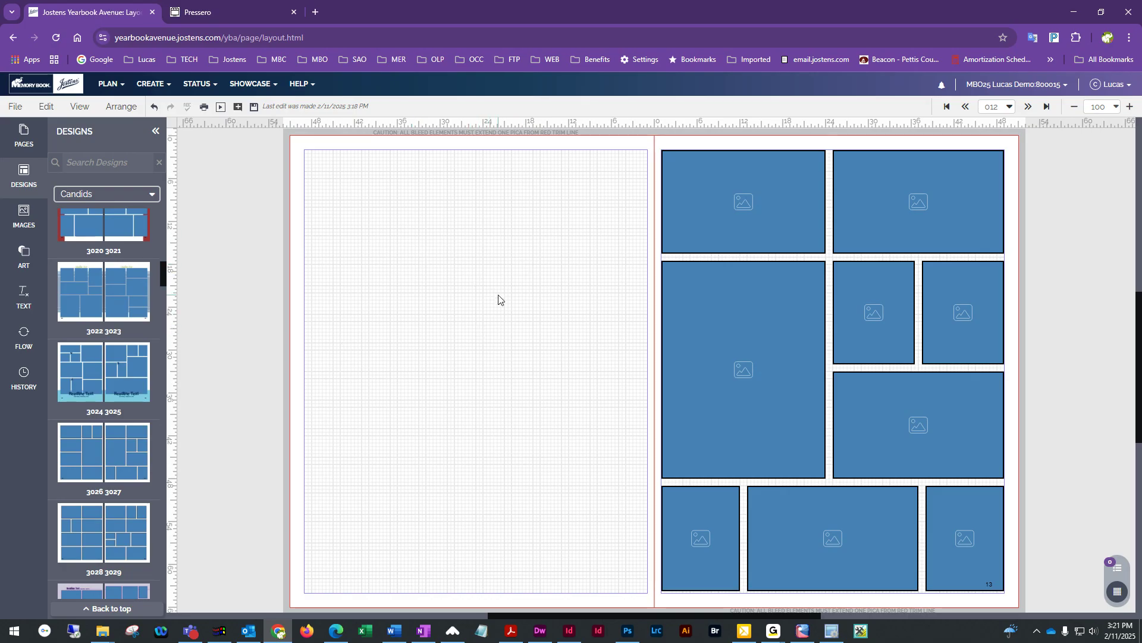
- Show the images in the Candids folder of the Activity section
left_click(18, 217)
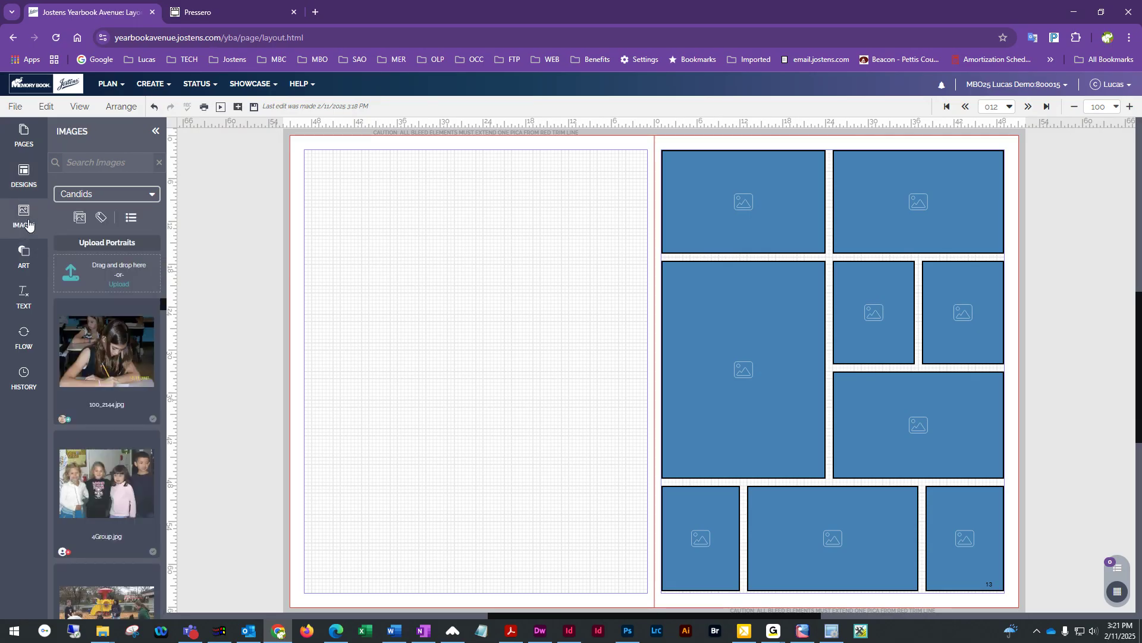
left_click(127, 198)
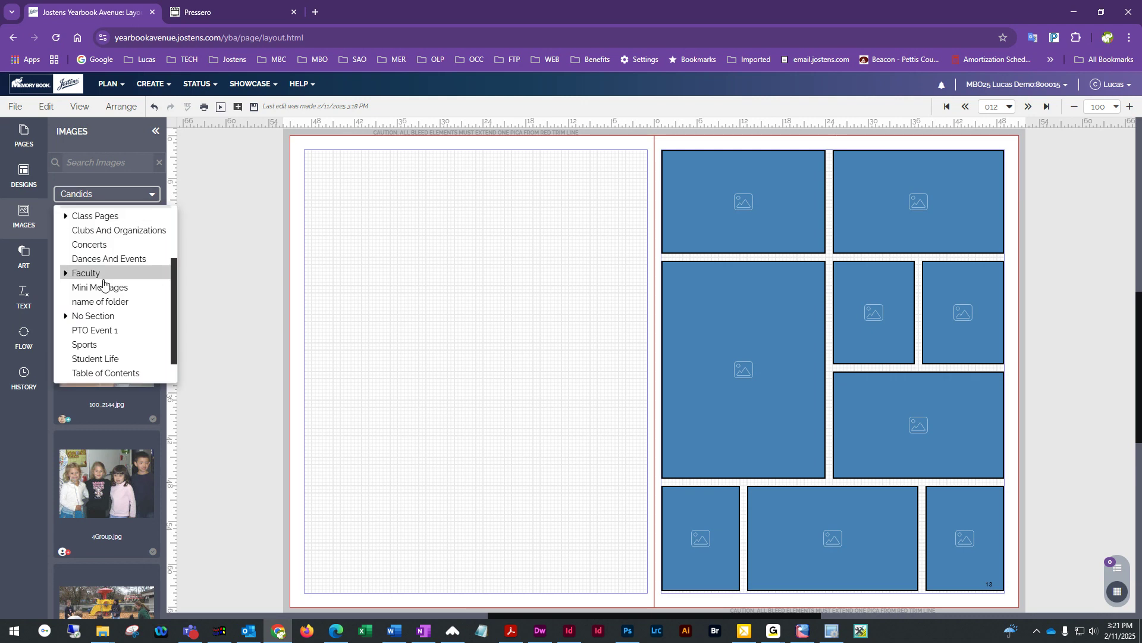
scroll(89, 286, "up", 3)
left_click(62, 233)
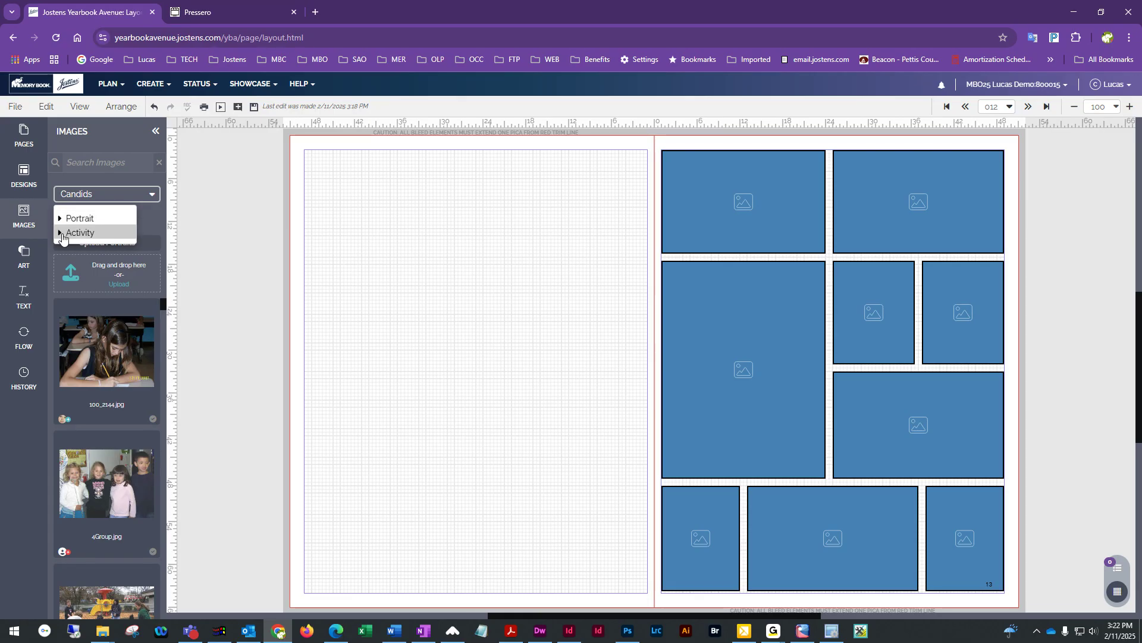
left_click(60, 233)
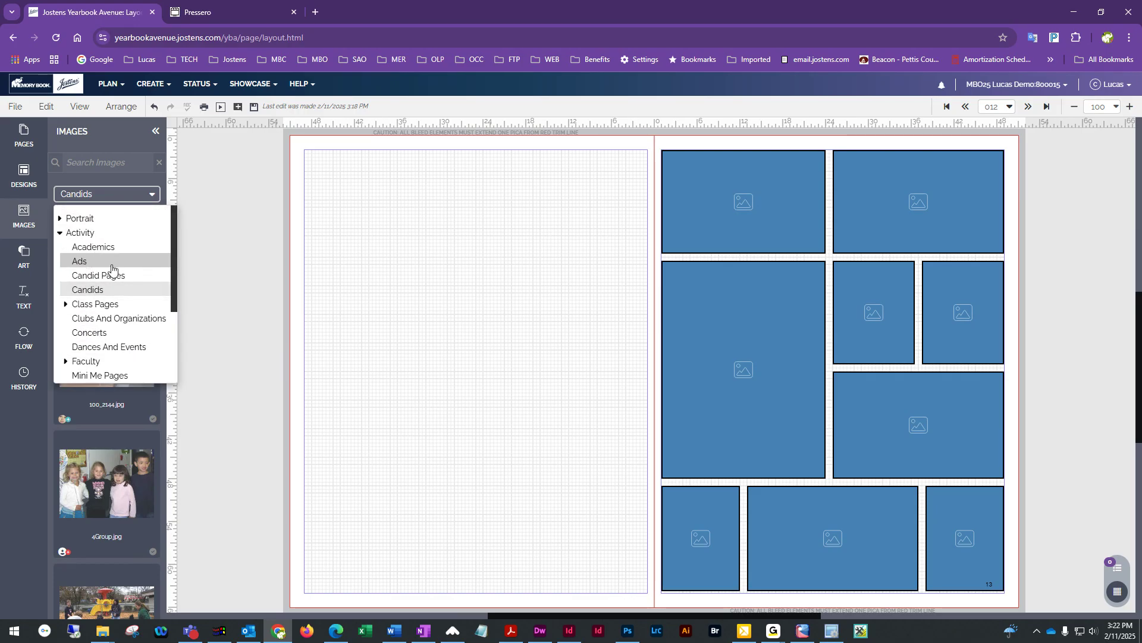
left_click(88, 290)
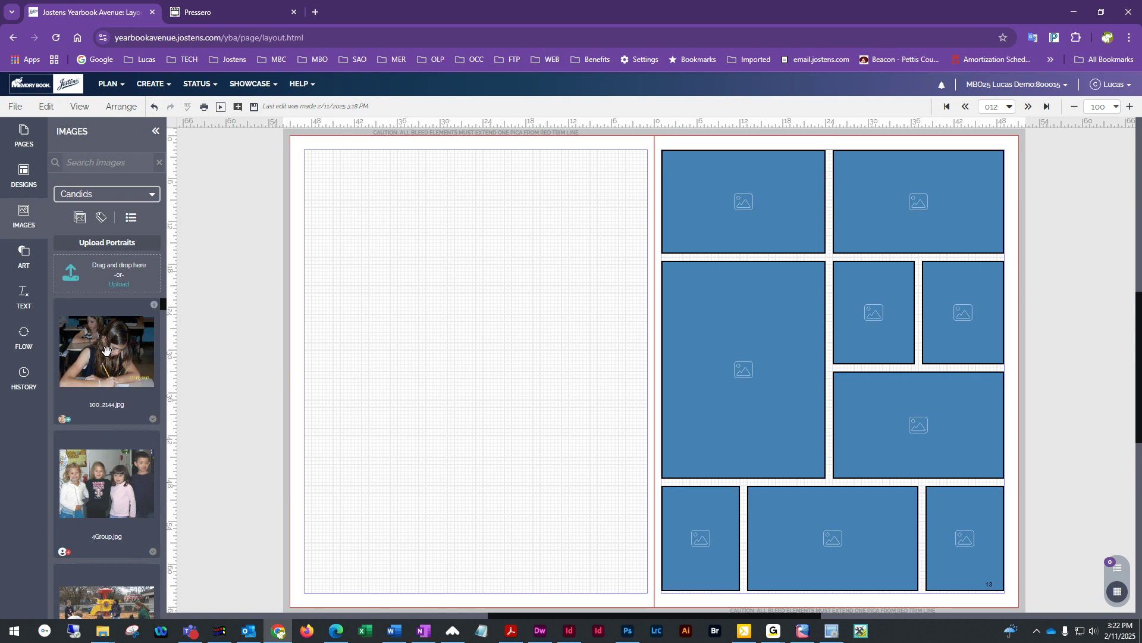
- Place 100_2144.jpg, 4Group.jpg and 4Square.jpg one below another on the blank page 12
left_click_drag(107, 350, 376, 271)
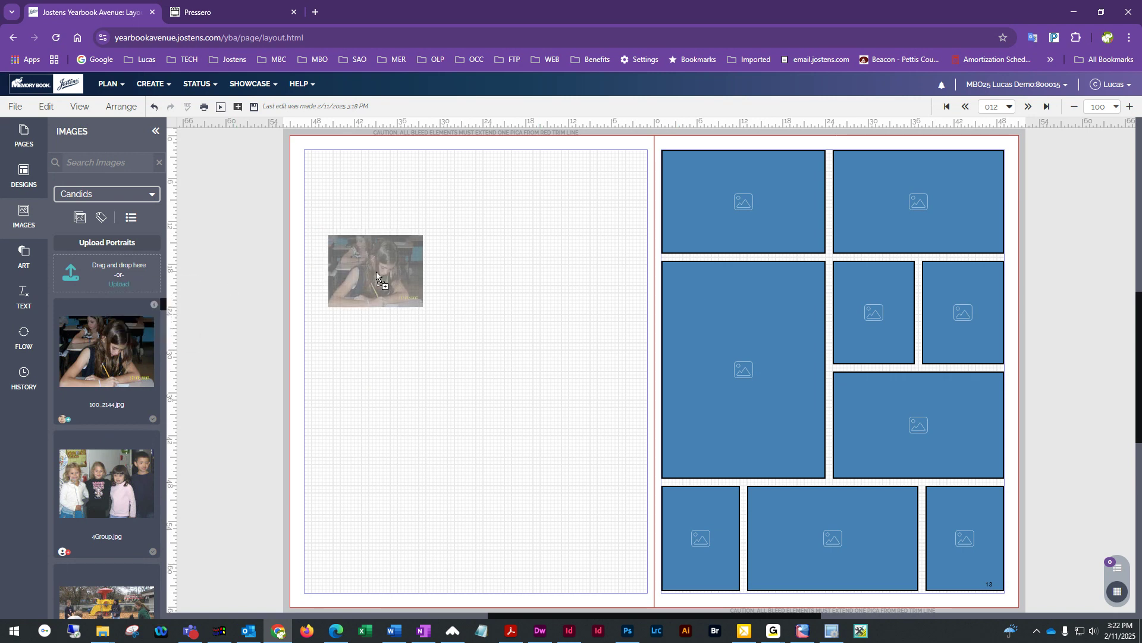
left_click_drag(98, 473, 369, 358)
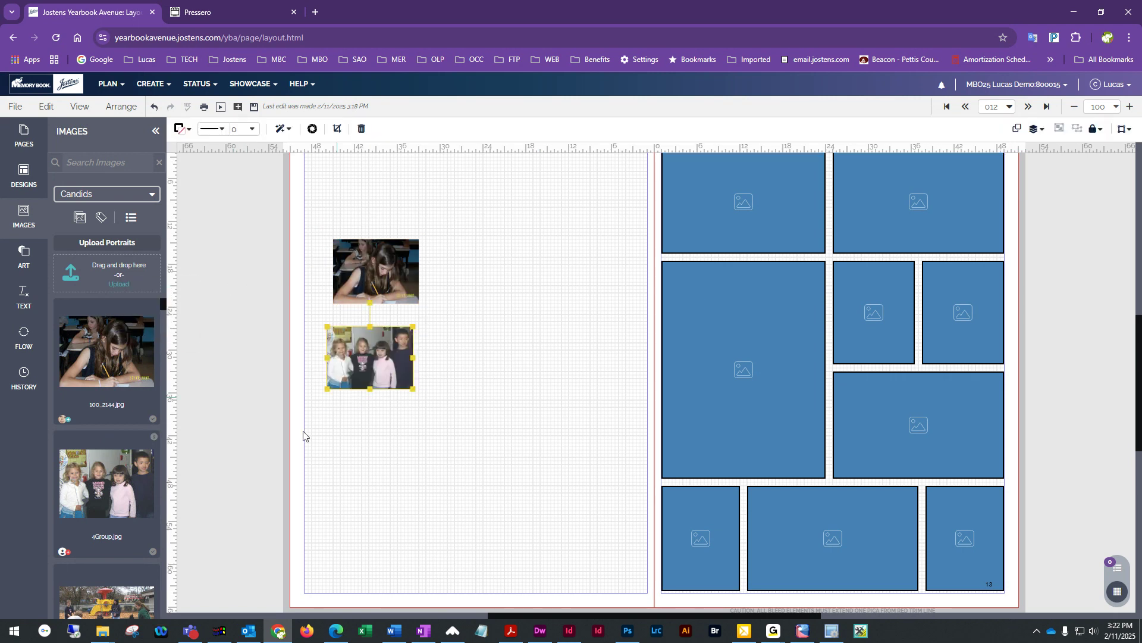
left_click_drag(110, 596, 398, 619)
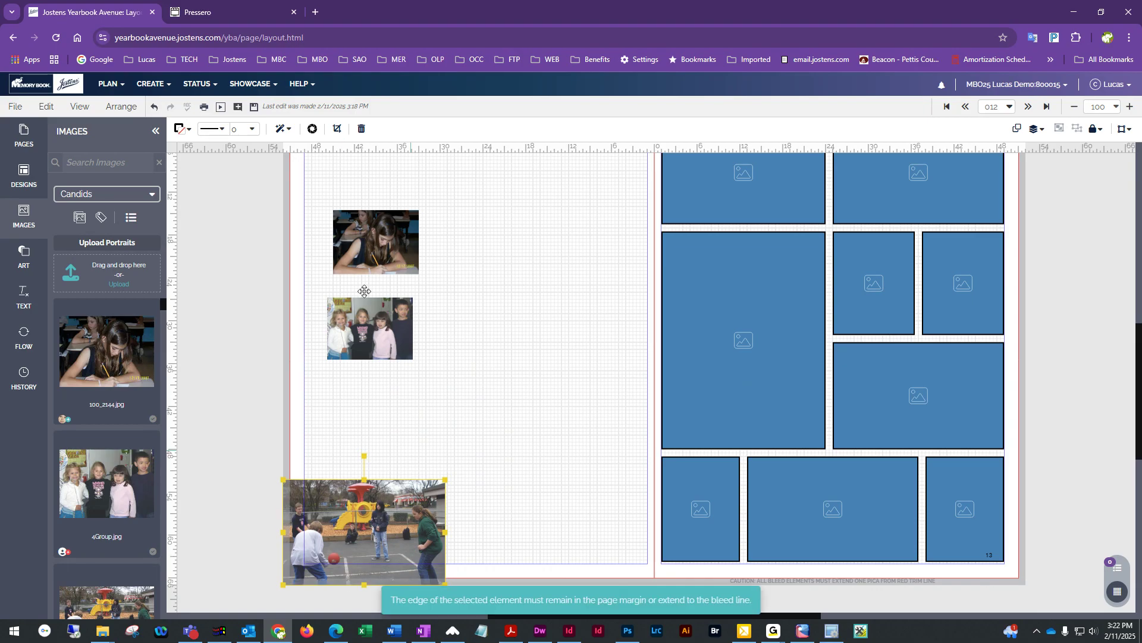
- Enlarge the writing girl and four-children photos on page 12, with the four-children photo shifted away from its original spot
left_click_drag(365, 305, 490, 365)
left_click(379, 258)
left_click_drag(418, 274, 492, 334)
left_click(554, 380)
scroll(554, 379, "up", 2)
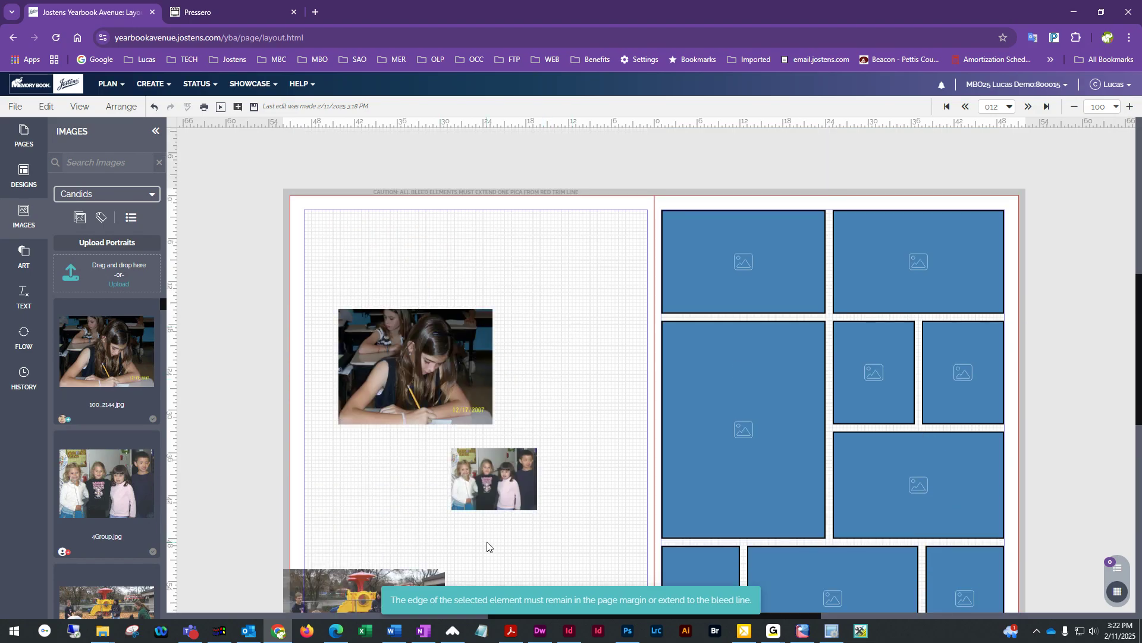
left_click_drag(510, 482, 519, 548)
left_click(594, 528)
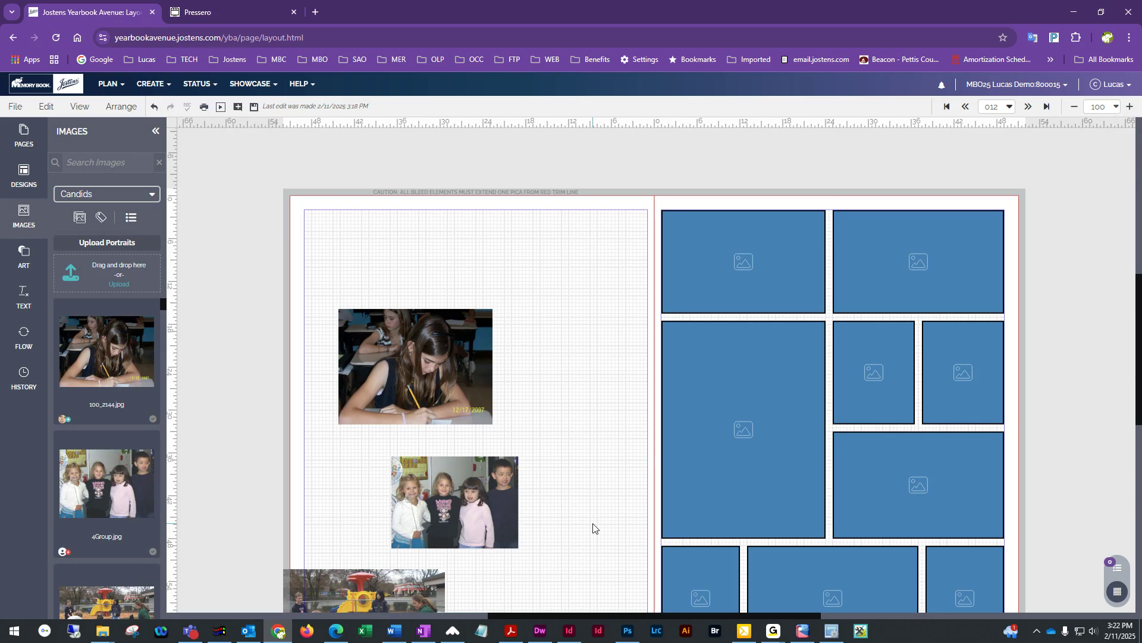
- Add the photo of children in white costumes to the lower right of page 12 and enlarge it
scroll(382, 459, "down", 2)
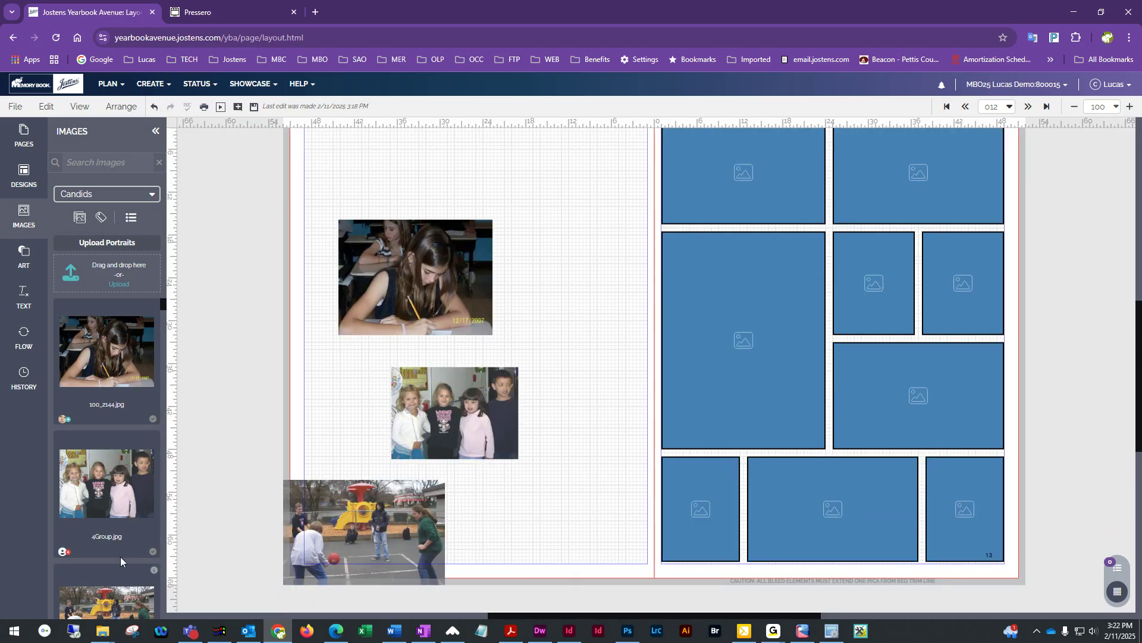
scroll(121, 556, "down", 3)
left_click_drag(115, 531, 573, 522)
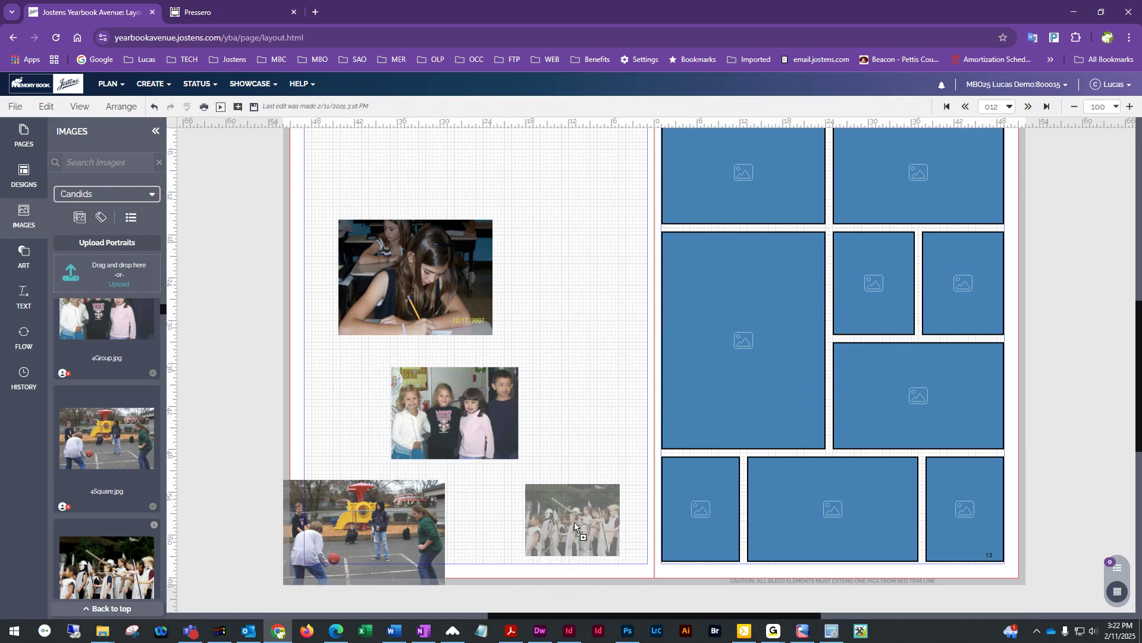
scroll(169, 539, "down", 2)
scroll(452, 369, "up", 4)
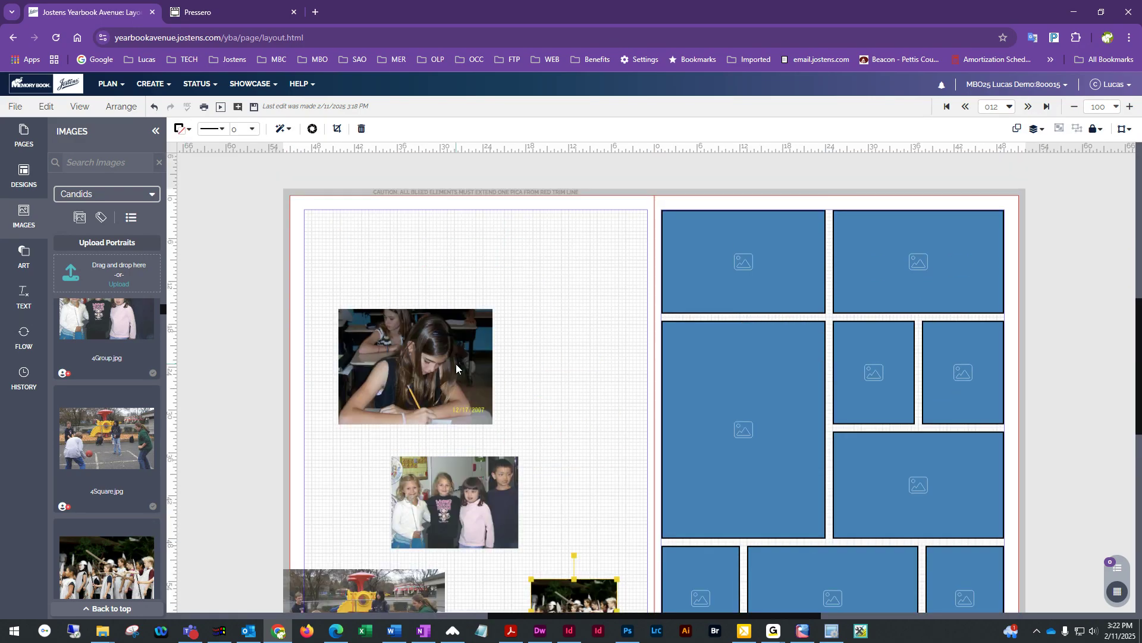
scroll(469, 381, "down", 1)
key("Right")
left_click_drag(621, 522, 582, 538)
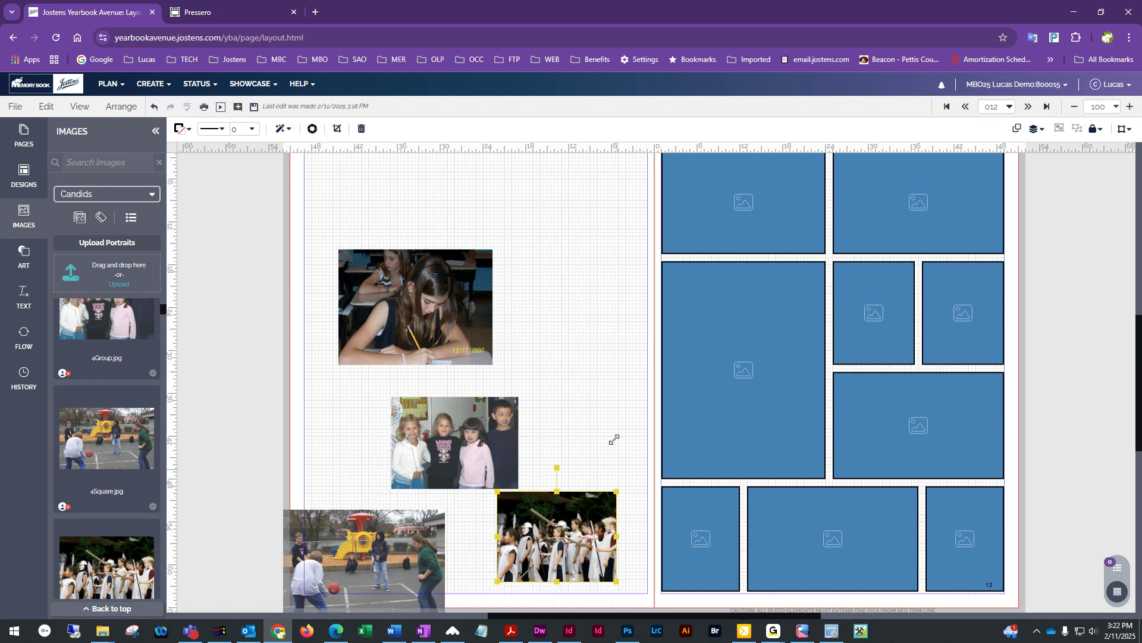
scroll(422, 312, "up", 1)
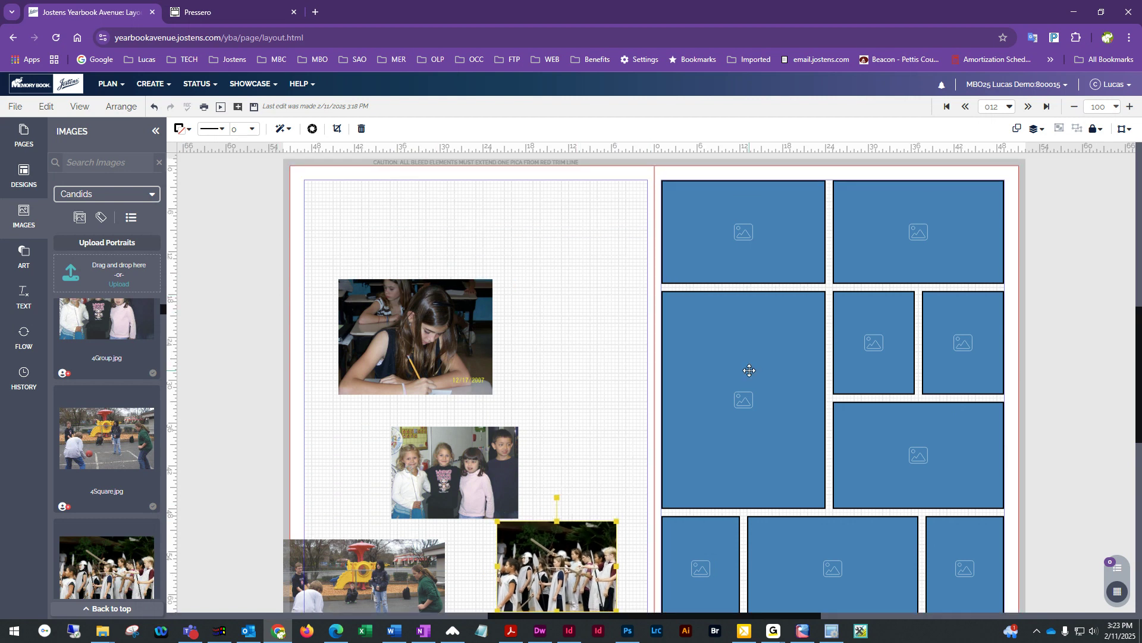
- Fill the two top image boxes on page 13 with 100_2144.jpg on the left and 4Group.jpg on the right
scroll(148, 460, "up", 3)
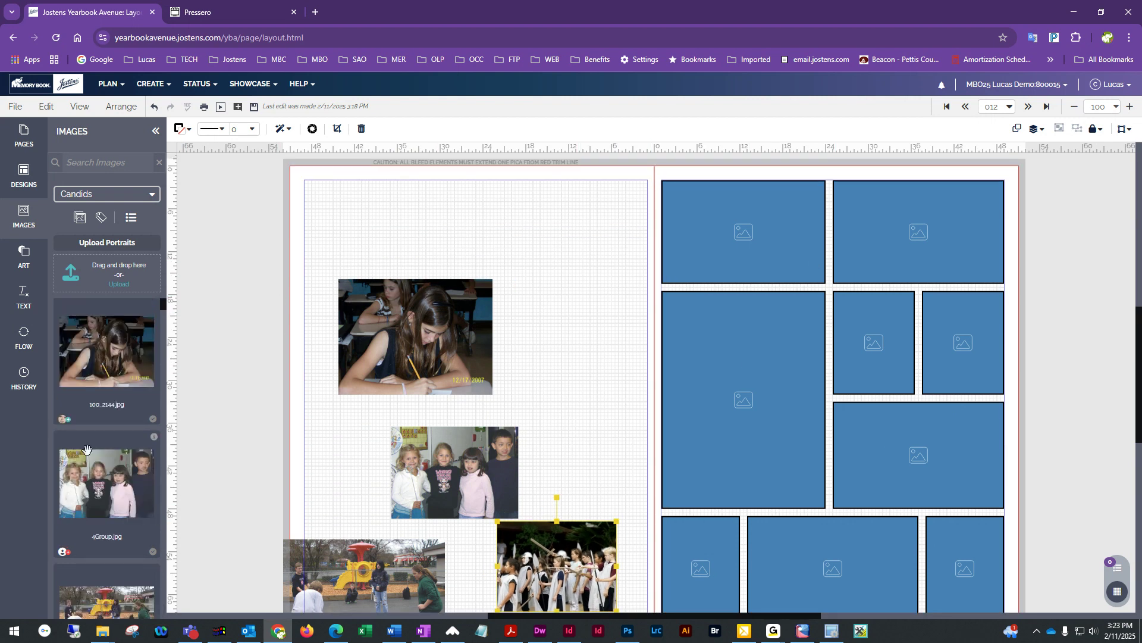
left_click_drag(107, 372, 734, 238)
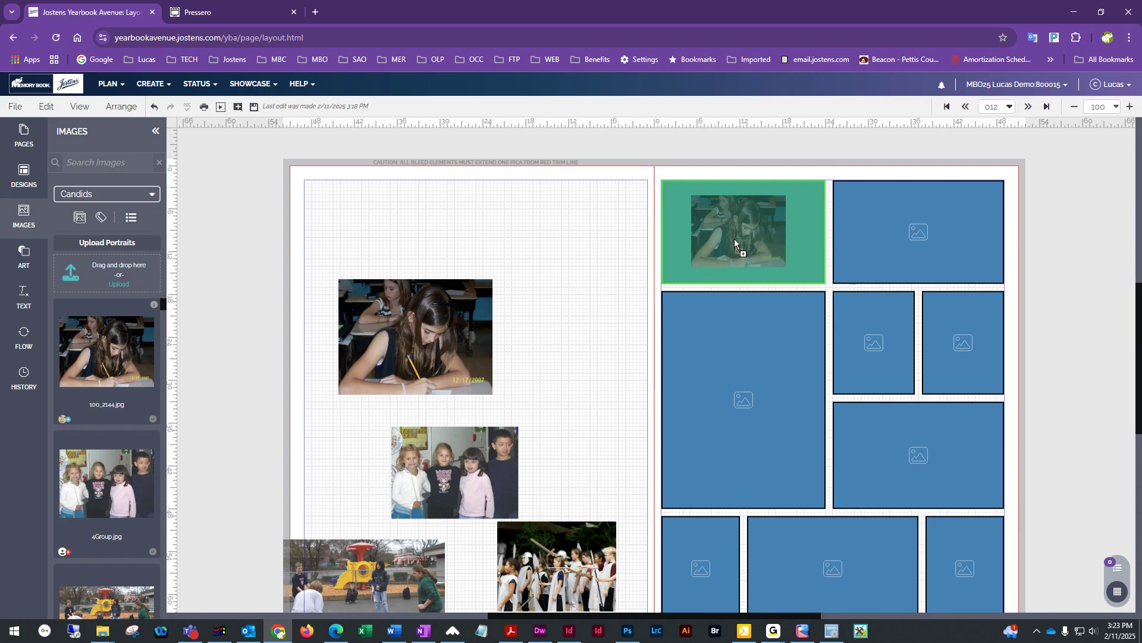
left_click_drag(735, 241, 778, 255)
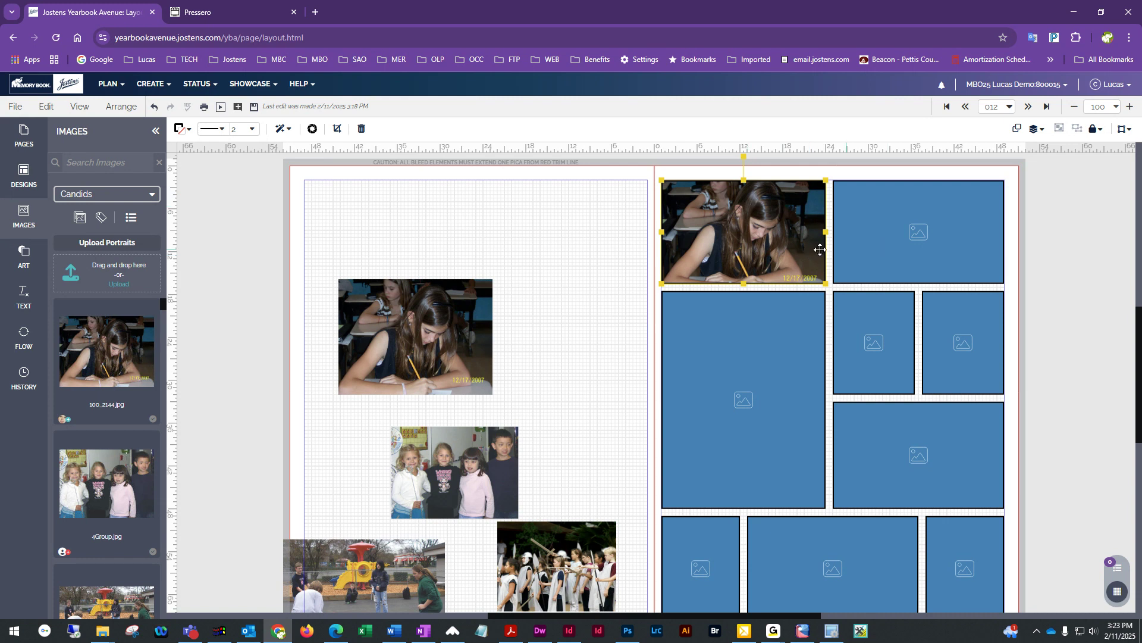
left_click_drag(137, 511, 913, 242)
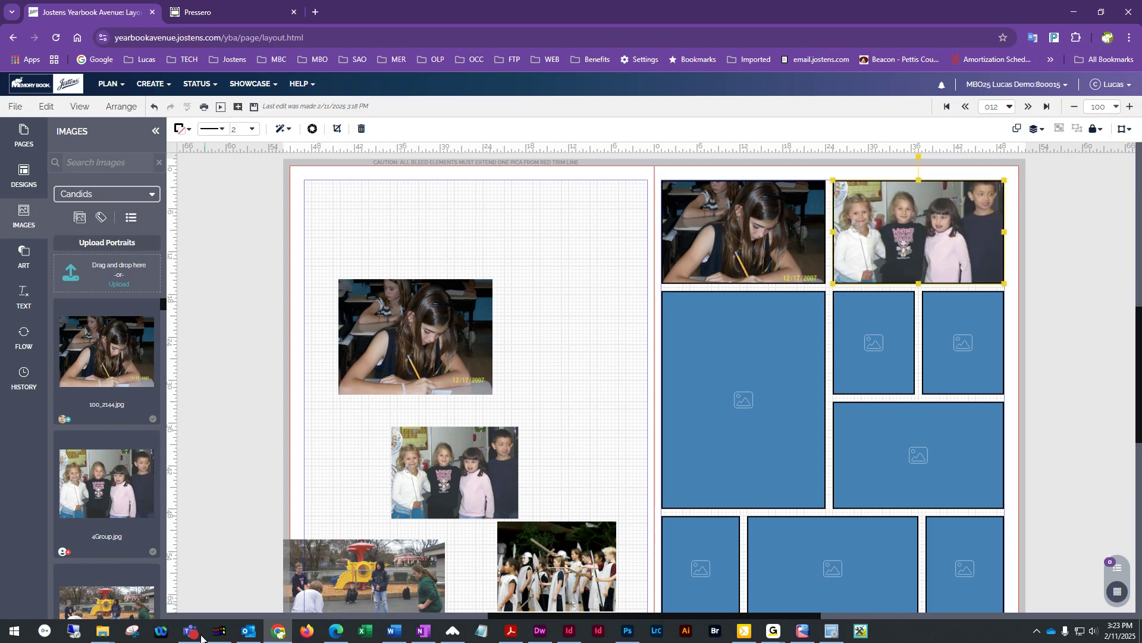
- Try 100_2144.jpg as a loose, enlarged photo over the tall vertical box on page 13, and delete it
scroll(114, 536, "down", 3)
scroll(131, 398, "up", 3)
left_click_drag(129, 409, 737, 389)
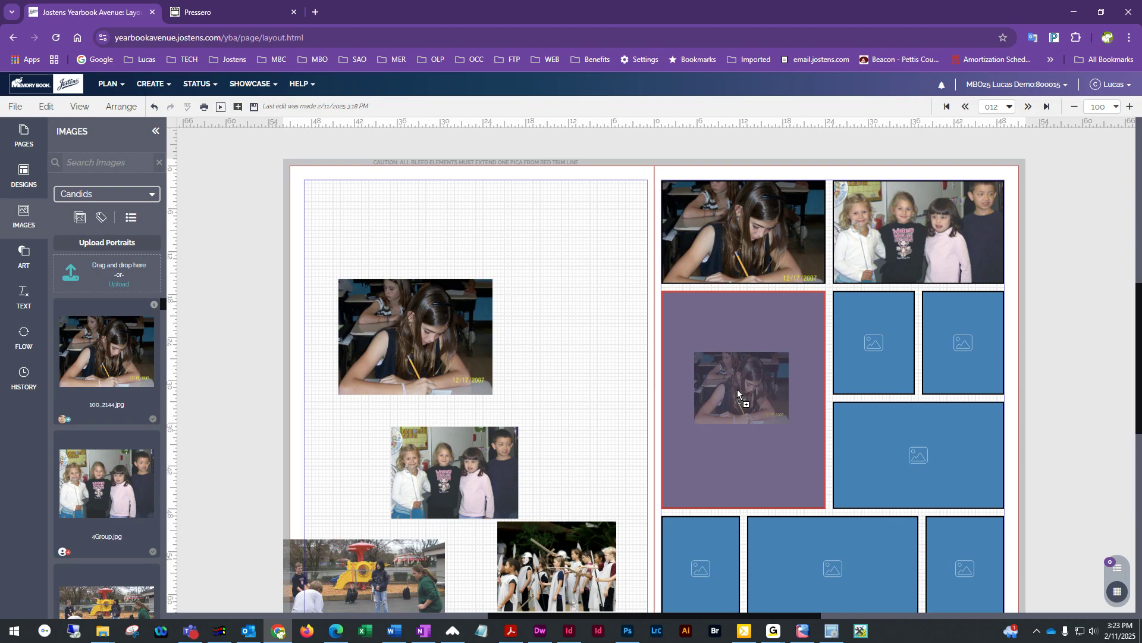
mouse_move(737, 389)
left_mouse_down()
mouse_move(740, 349)
mouse_move(748, 382)
mouse_move(748, 299)
mouse_move(727, 278)
mouse_move(747, 277)
mouse_move(696, 287)
mouse_move(706, 345)
mouse_move(726, 348)
mouse_move(744, 231)
mouse_move(751, 348)
mouse_move(710, 349)
mouse_move(766, 316)
mouse_move(715, 366)
mouse_move(750, 424)
mouse_move(721, 417)
mouse_move(736, 342)
mouse_move(740, 374)
left_mouse_up()
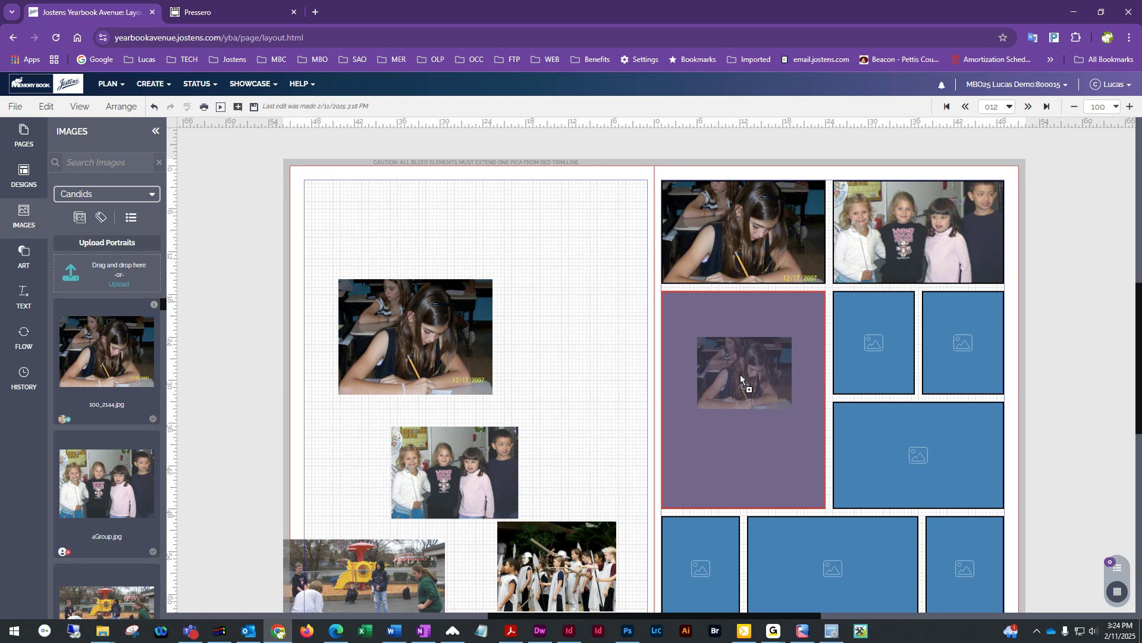
mouse_move(741, 376)
left_mouse_down()
mouse_move(742, 352)
mouse_move(742, 409)
mouse_move(725, 374)
mouse_move(752, 493)
mouse_move(727, 369)
mouse_move(560, 372)
mouse_move(772, 387)
mouse_move(738, 385)
left_mouse_up()
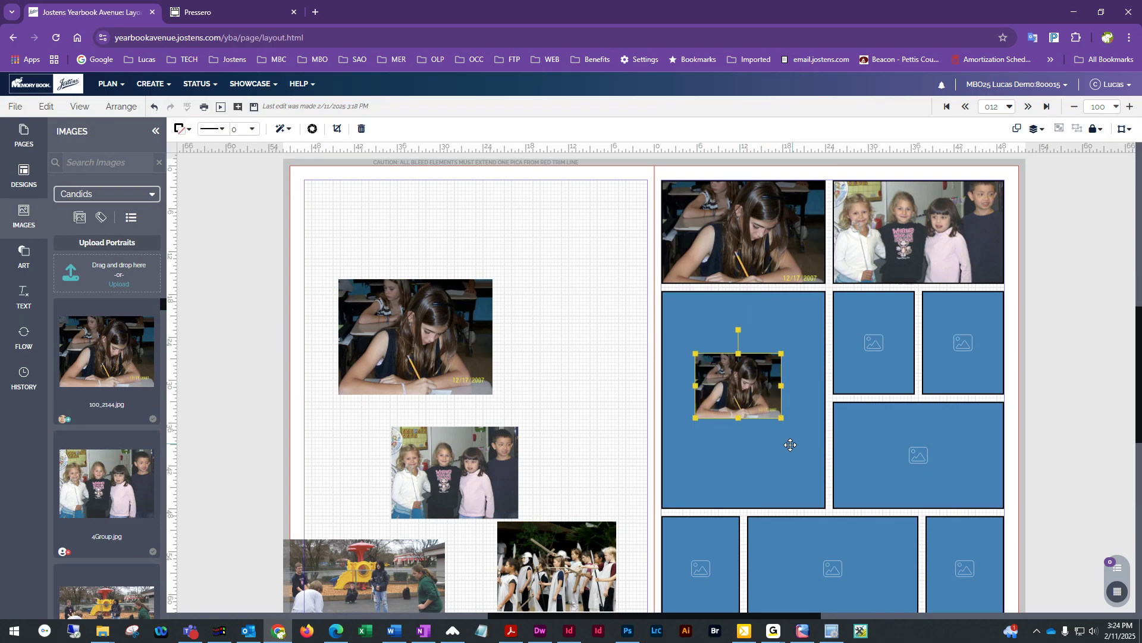
left_click_drag(746, 404, 810, 436)
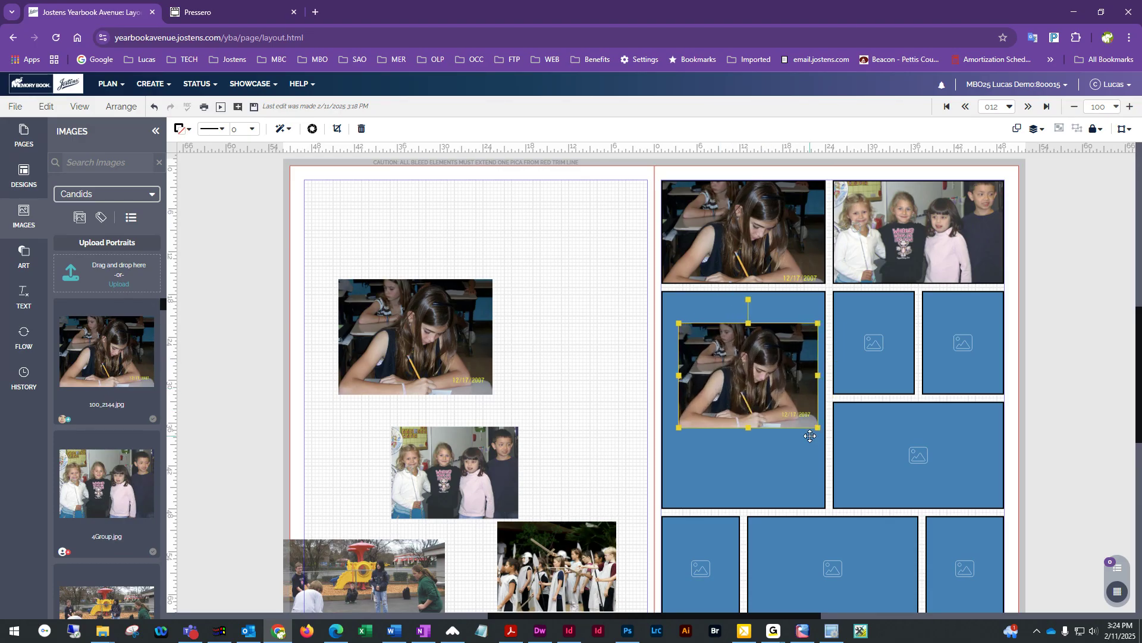
left_click_drag(751, 382, 784, 387)
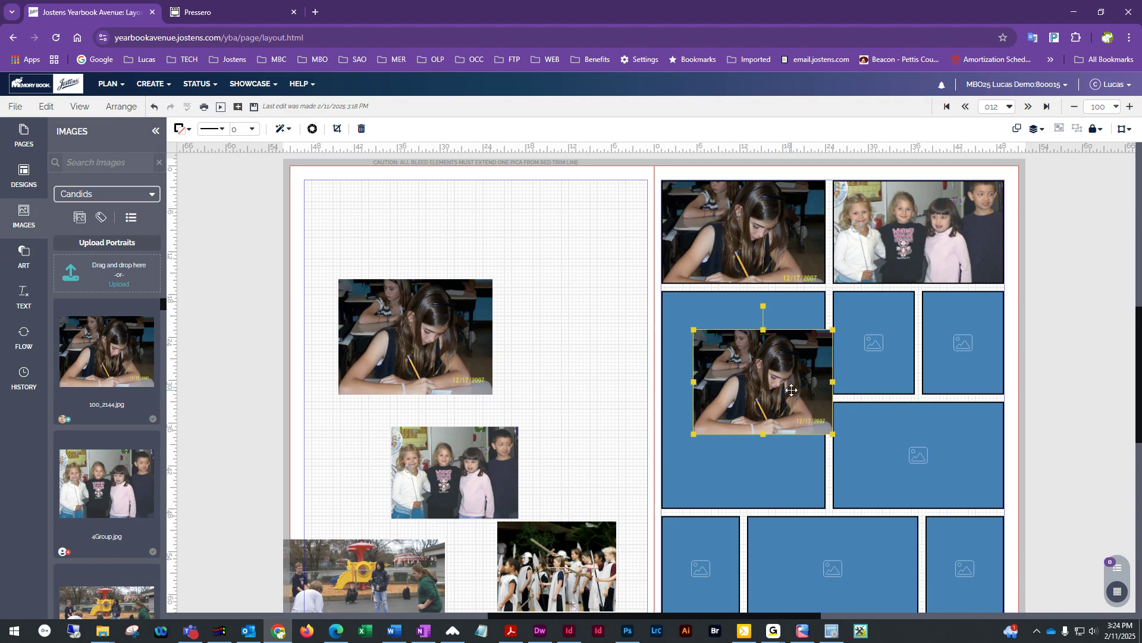
key("Delete")
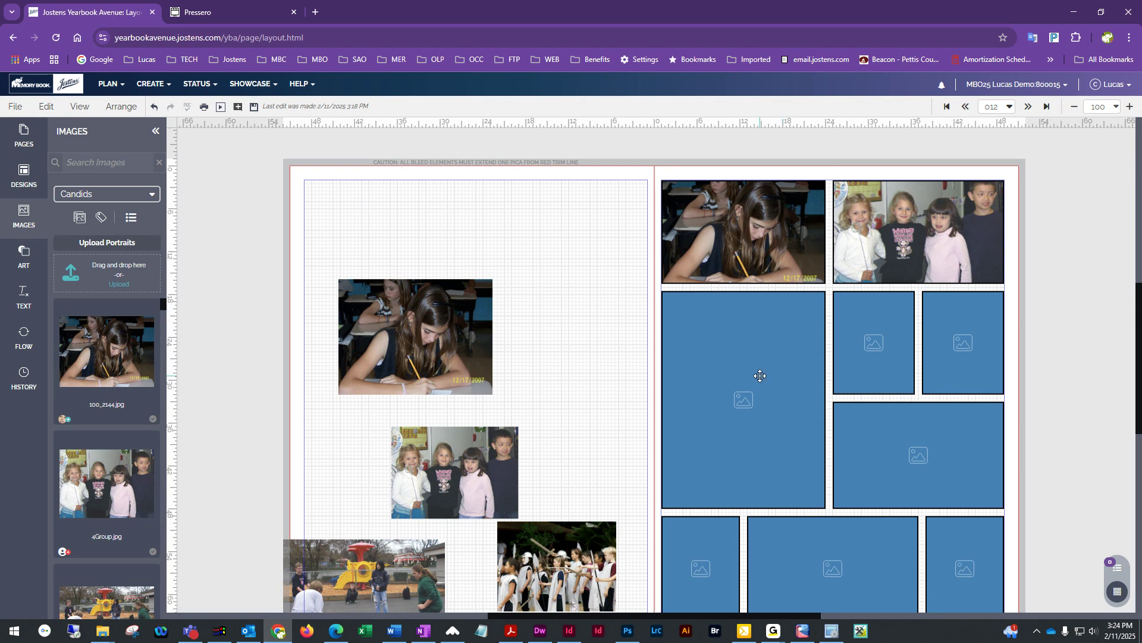
- Shorten the tall image box on page 13 from its top edge to match the height of the box beside it
left_click(725, 467)
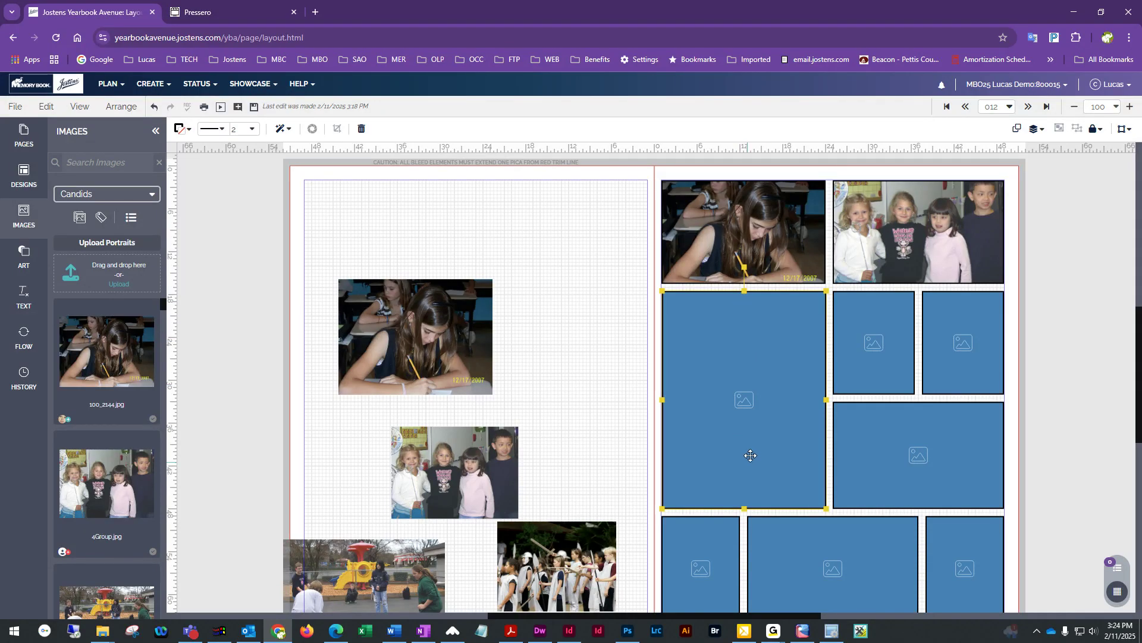
left_click_drag(744, 291, 741, 402)
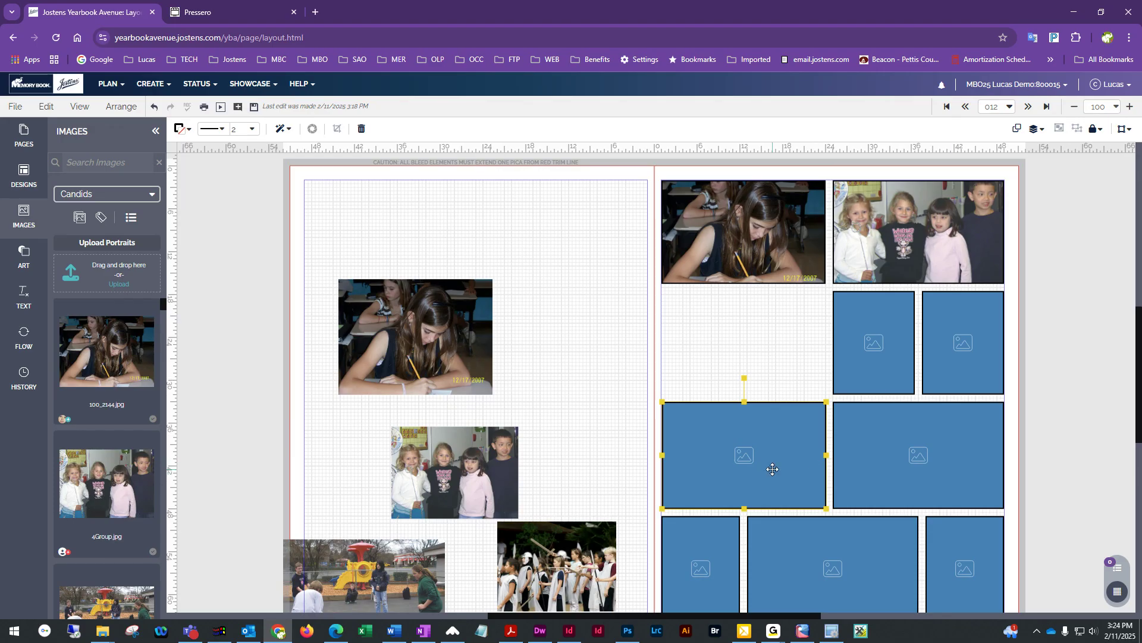
left_click(720, 373)
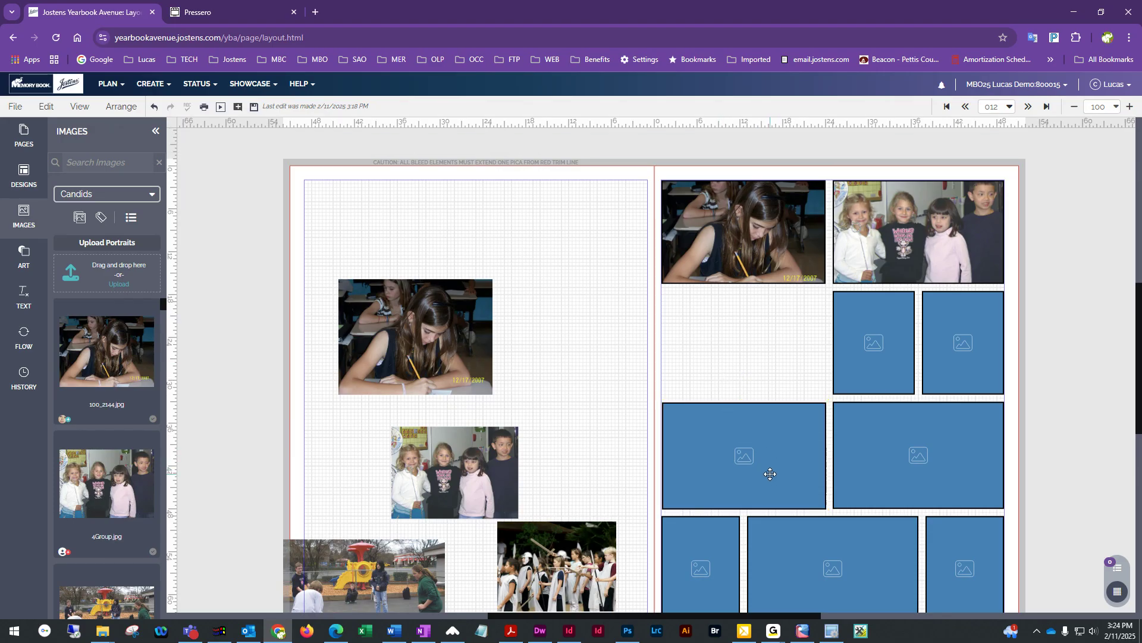
scroll(821, 344, "down", 1)
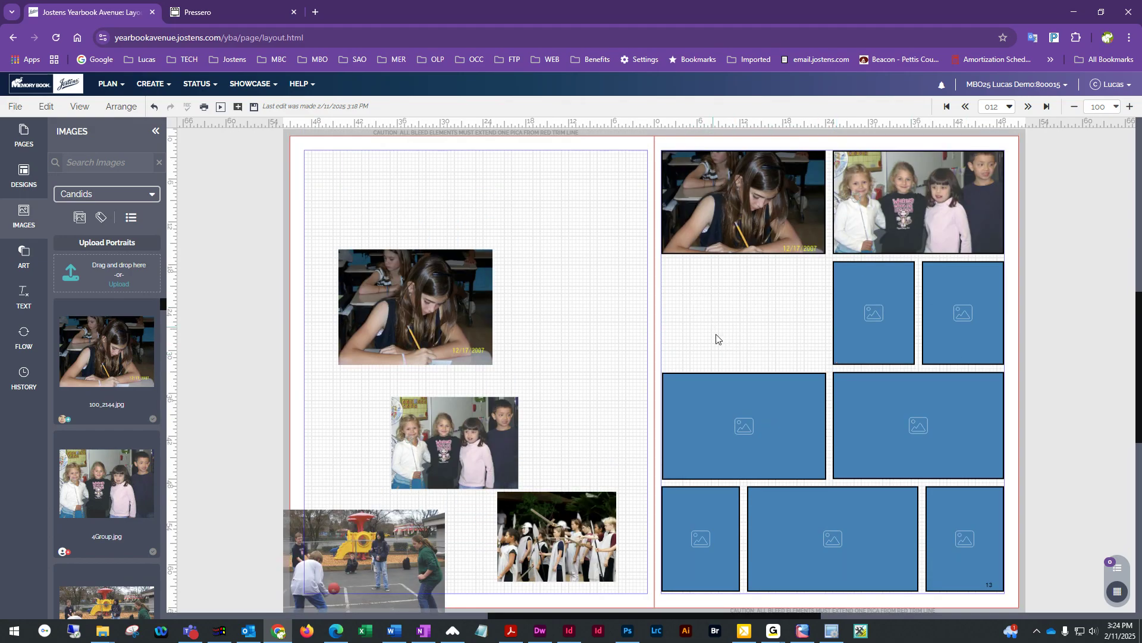
- Duplicate the wide image box in the third row of page 13 and place the copy in the empty gap directly above it
left_click(720, 409)
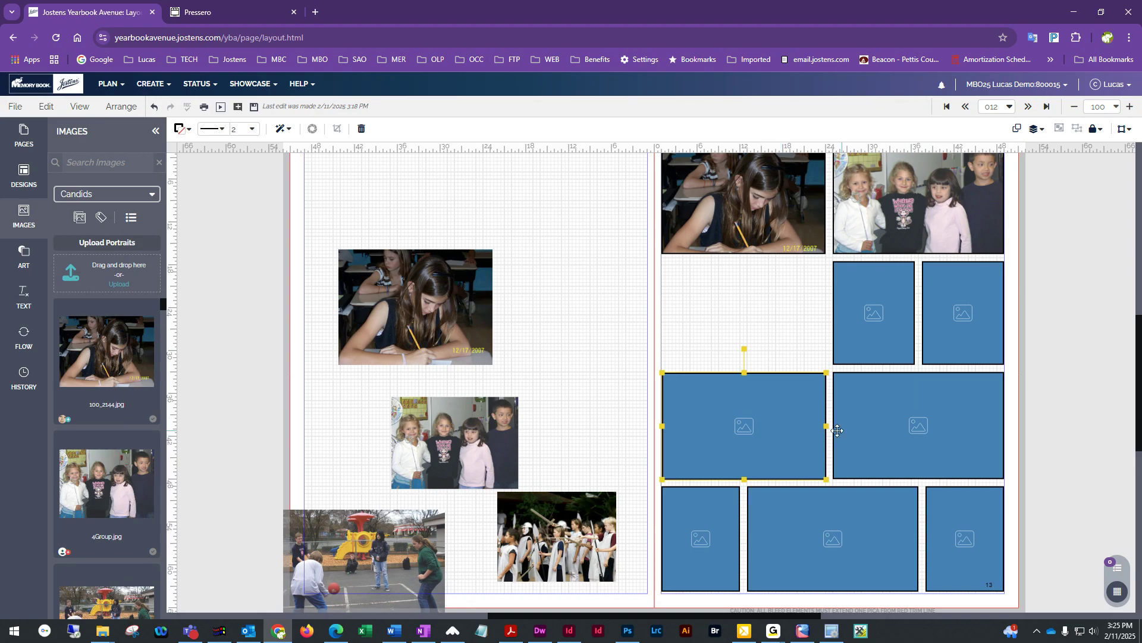
left_click(725, 327)
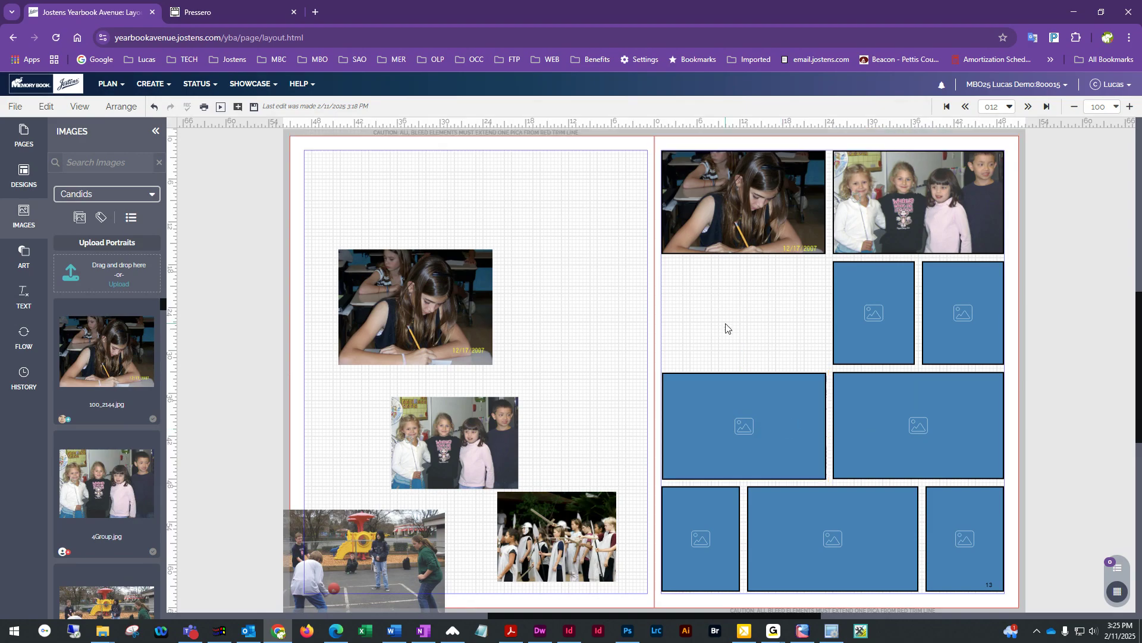
left_click(771, 446)
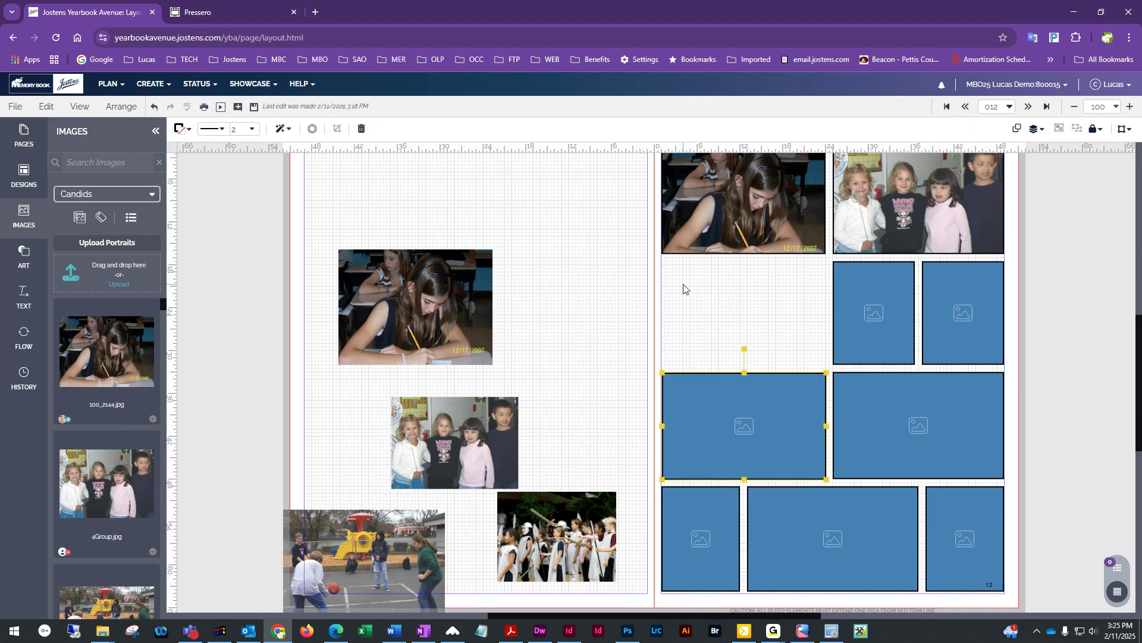
left_click(46, 108)
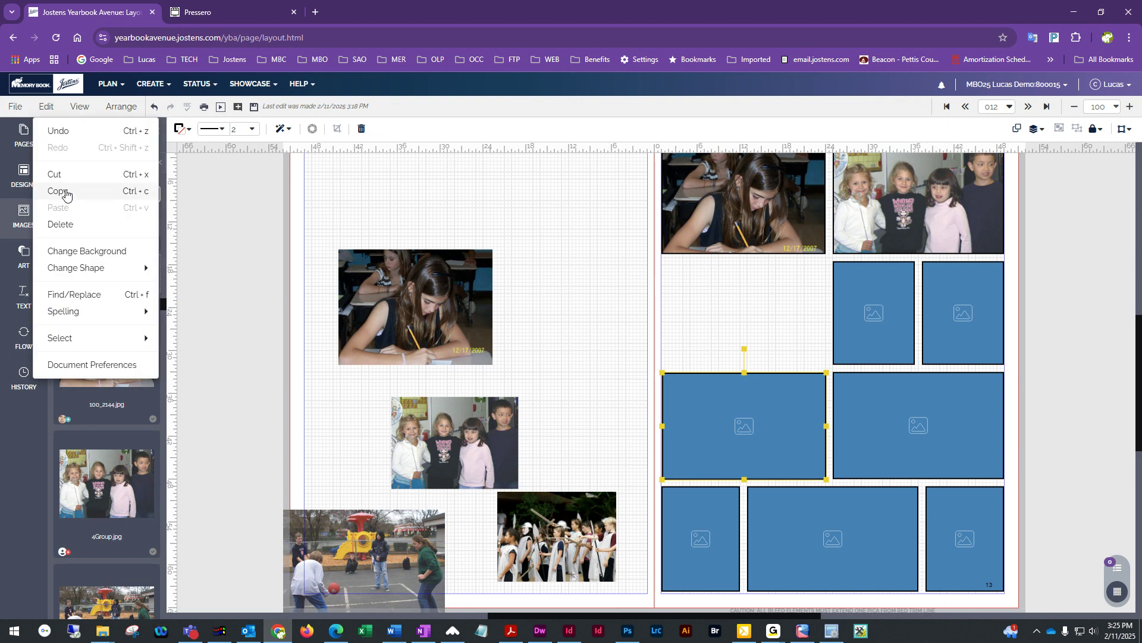
left_click(66, 193)
left_click(46, 108)
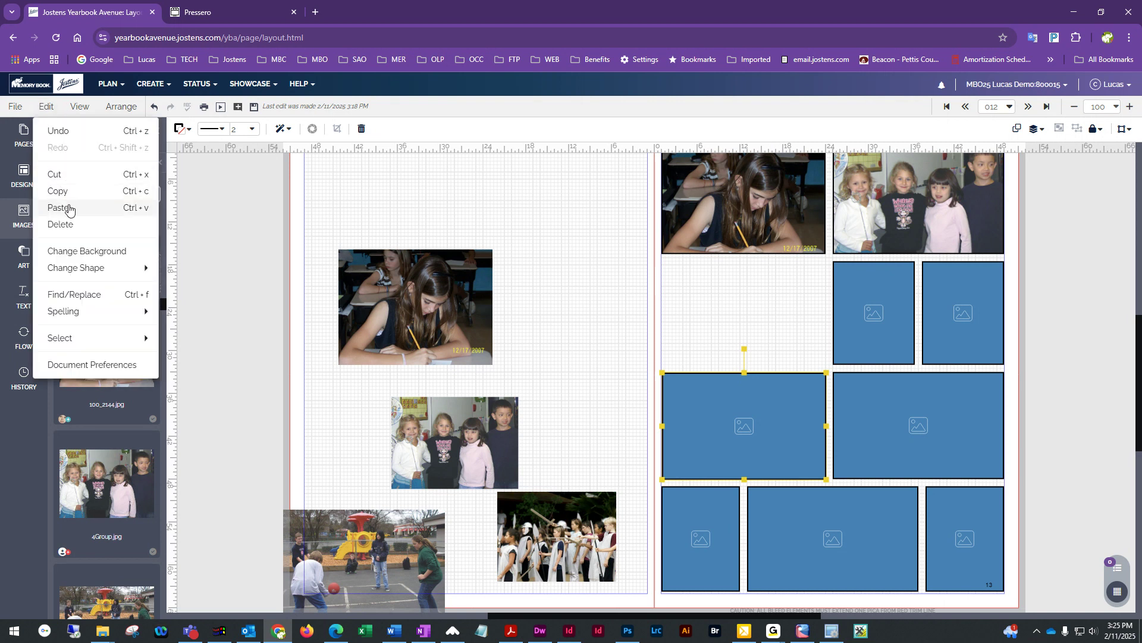
left_click(69, 209)
left_click_drag(798, 451, 777, 335)
left_click(608, 342)
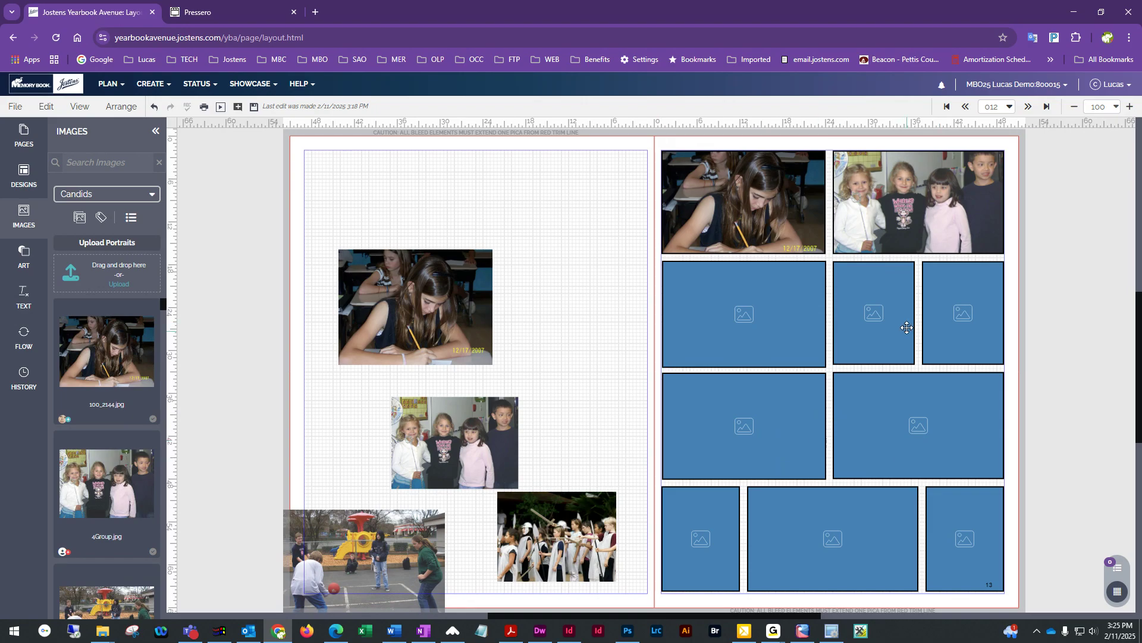
- Try narrowing the right-hand wide image box in the third row of page 13 from its left edge, and undo it
left_click(891, 417)
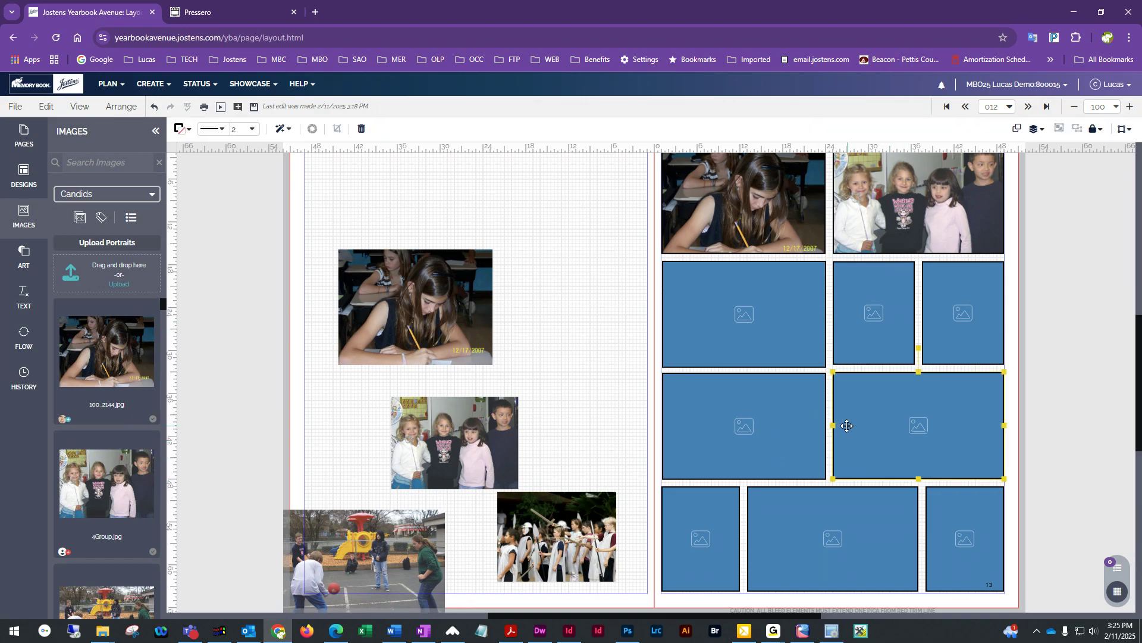
left_click_drag(833, 426, 923, 430)
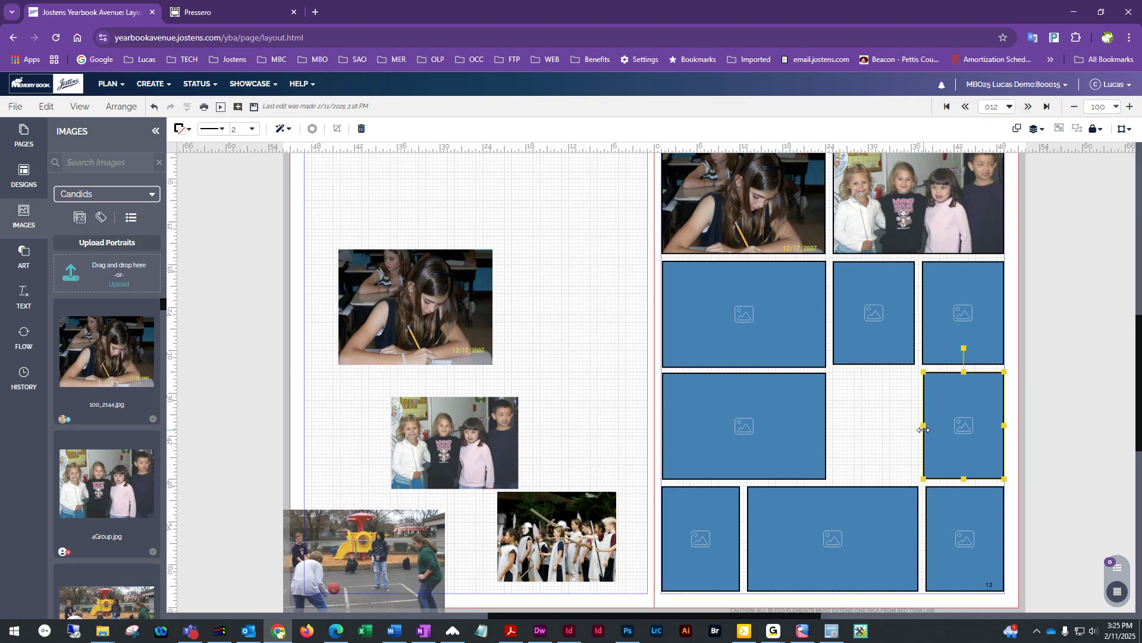
left_click(866, 434)
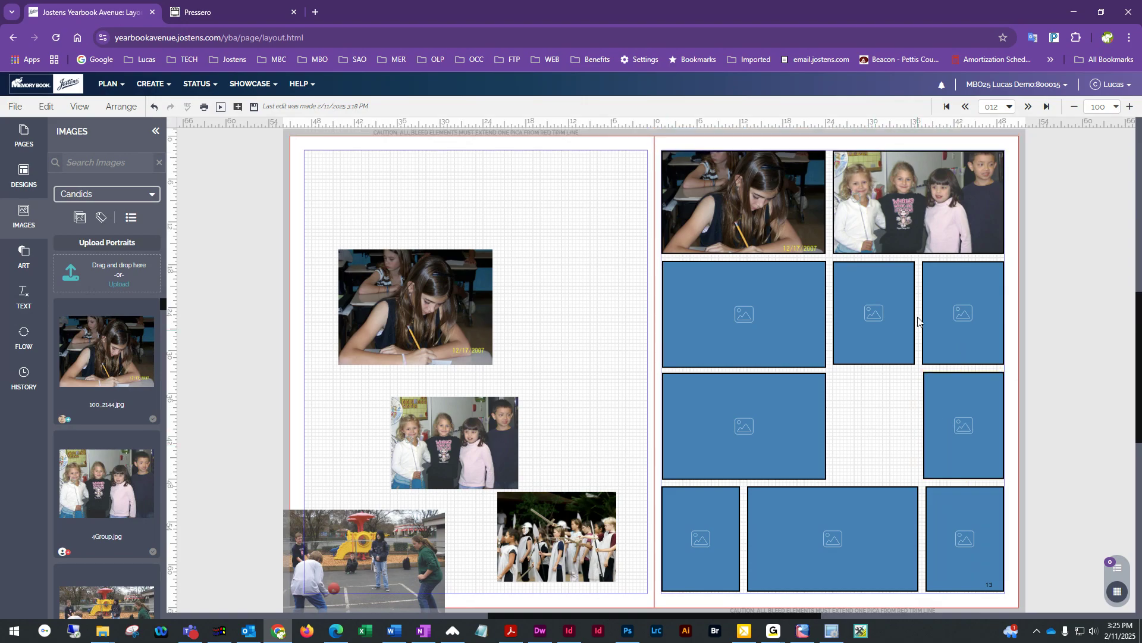
left_click(157, 108)
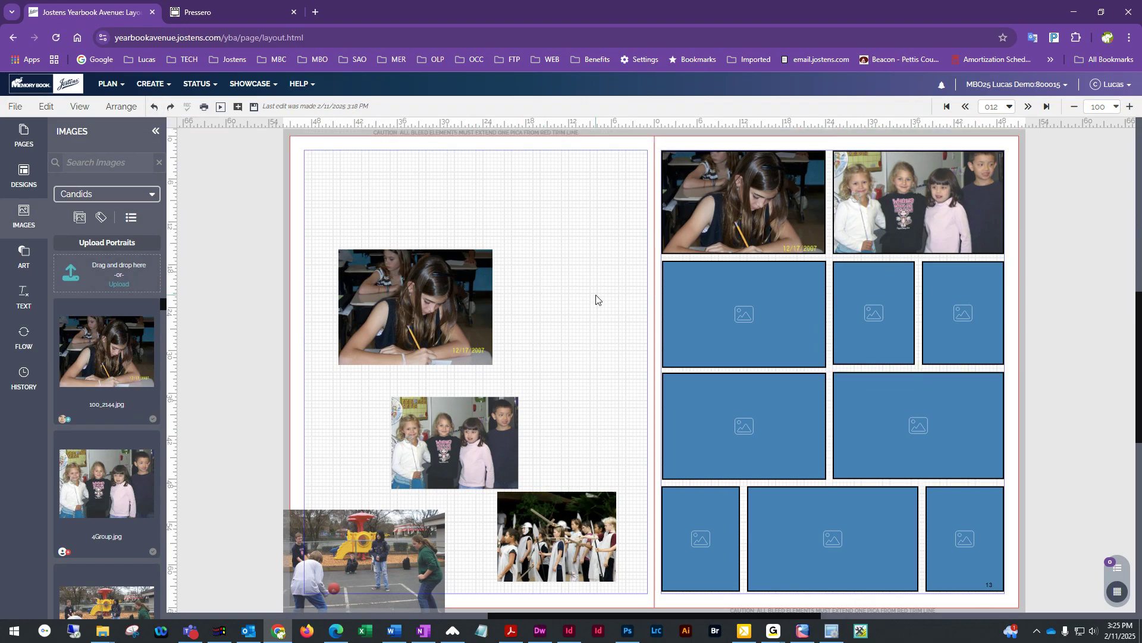
- Show the Clubs & Organizations category of the Page Surfer ready-made designs
left_click(779, 187)
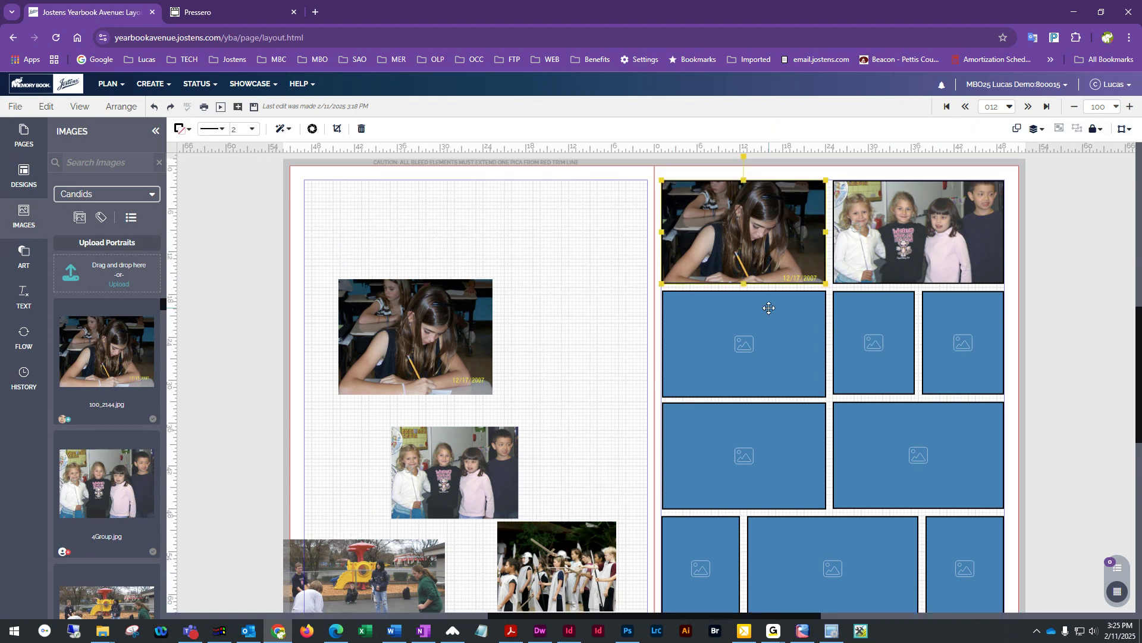
scroll(489, 326, "down", 1)
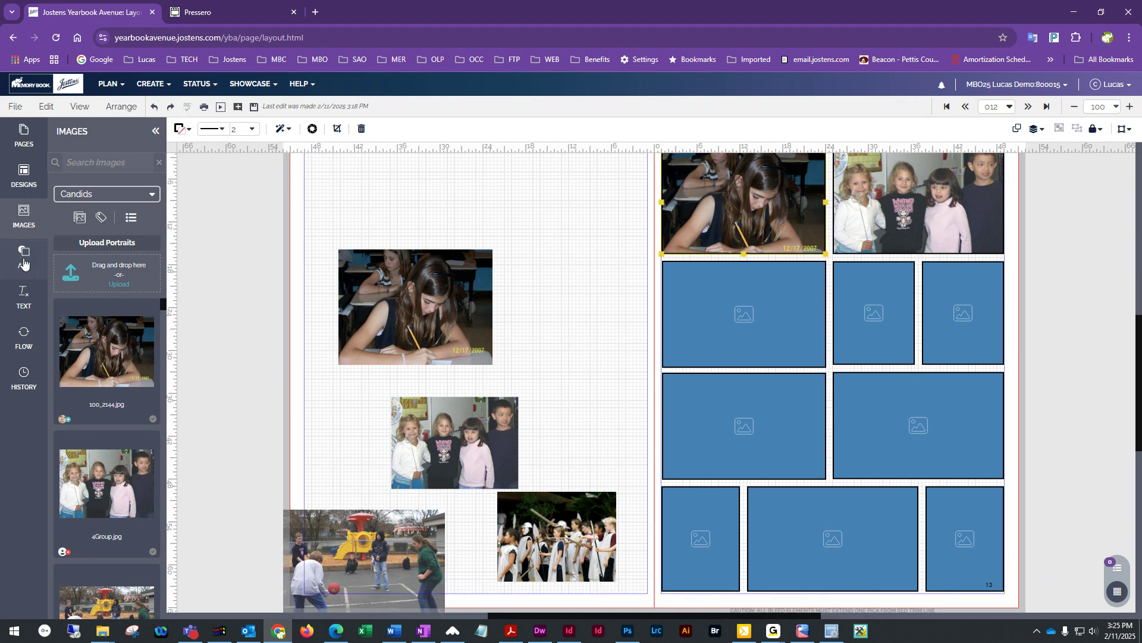
left_click(18, 182)
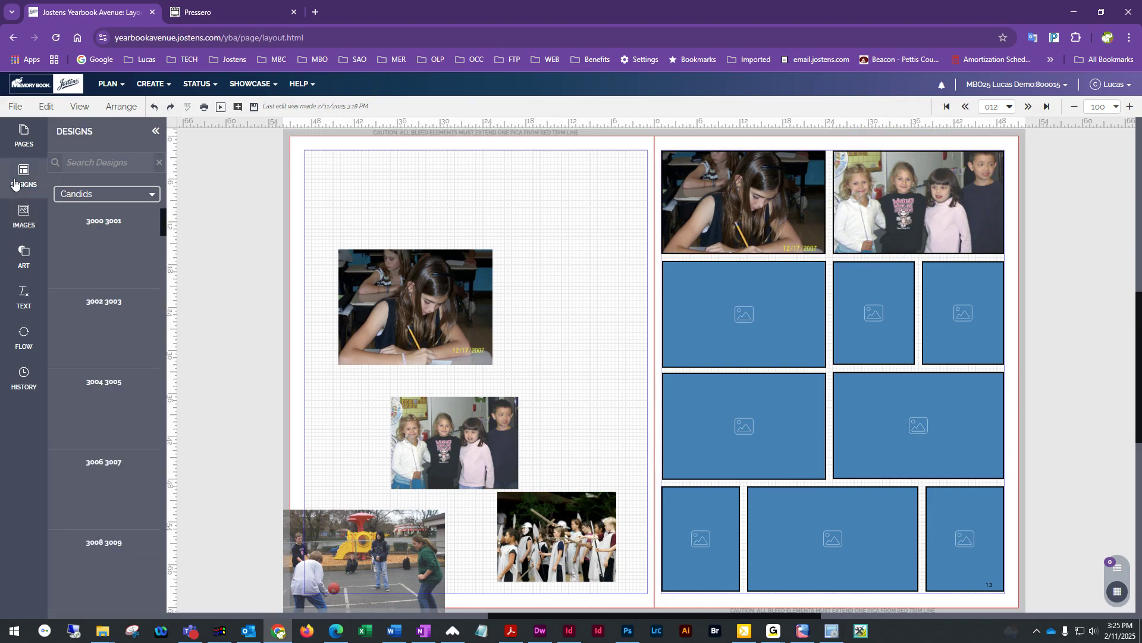
left_click(102, 196)
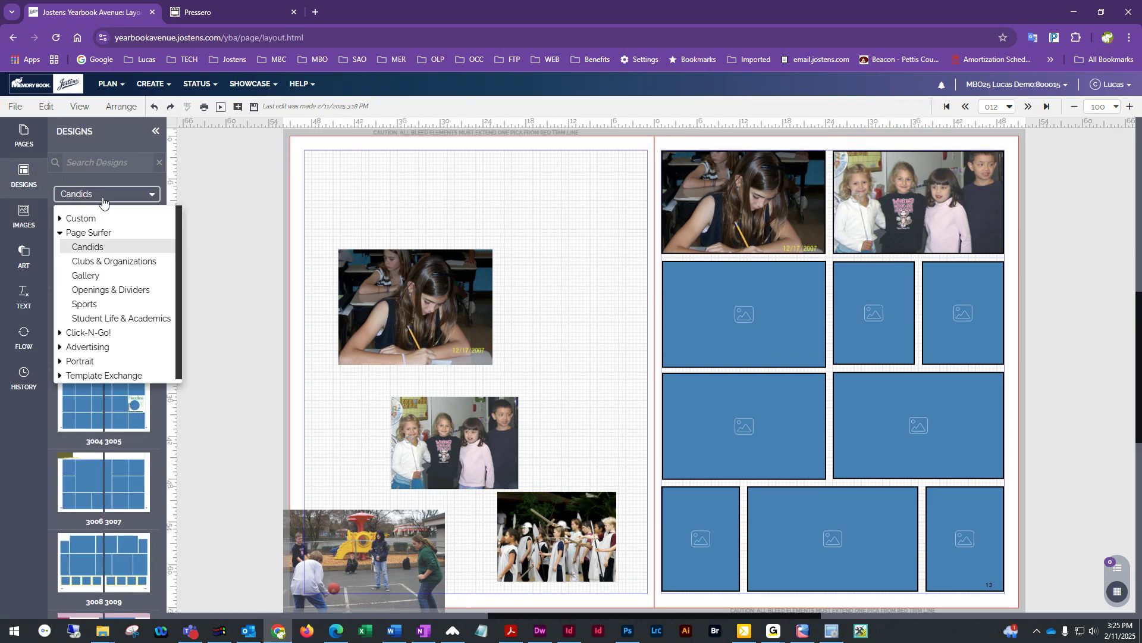
left_click(86, 262)
scroll(136, 388, "down", 10)
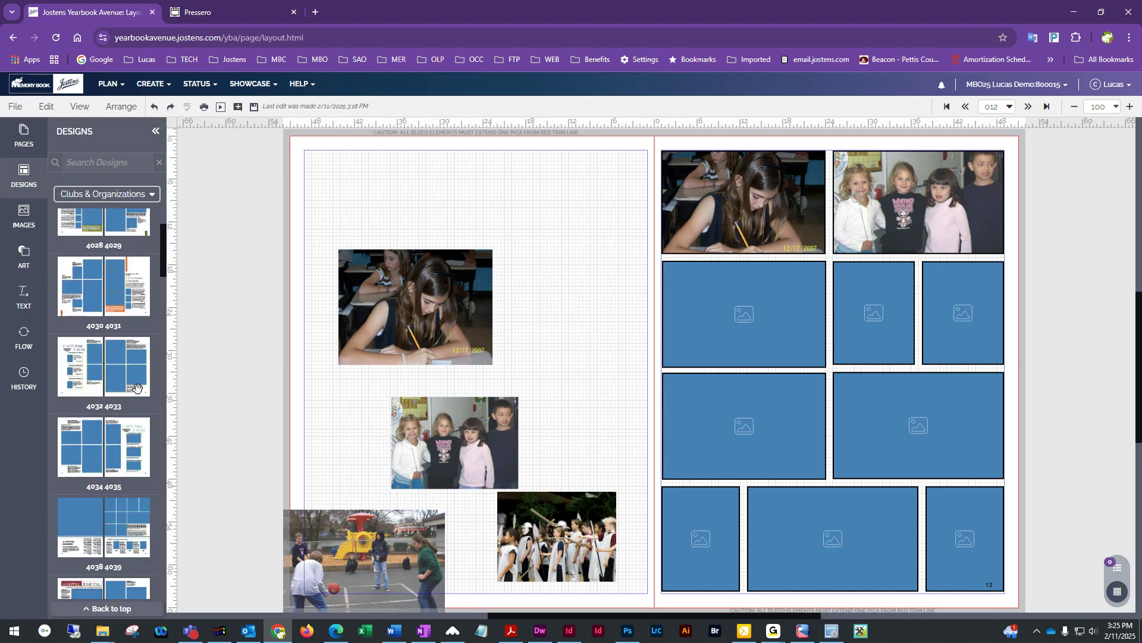
- Apply Clubs & Organizations design 5009 to page 13 without retaining the existing content
scroll(137, 387, "down", 5)
mouse_move(137, 388)
scroll(137, 388, "down", 2)
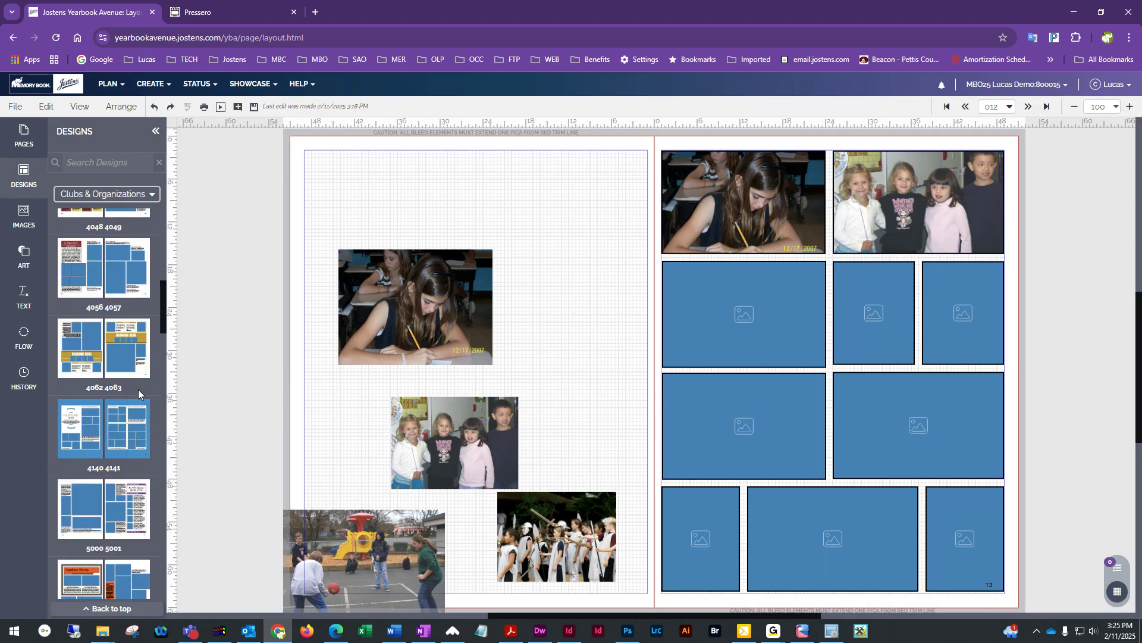
scroll(138, 389, "down", 4)
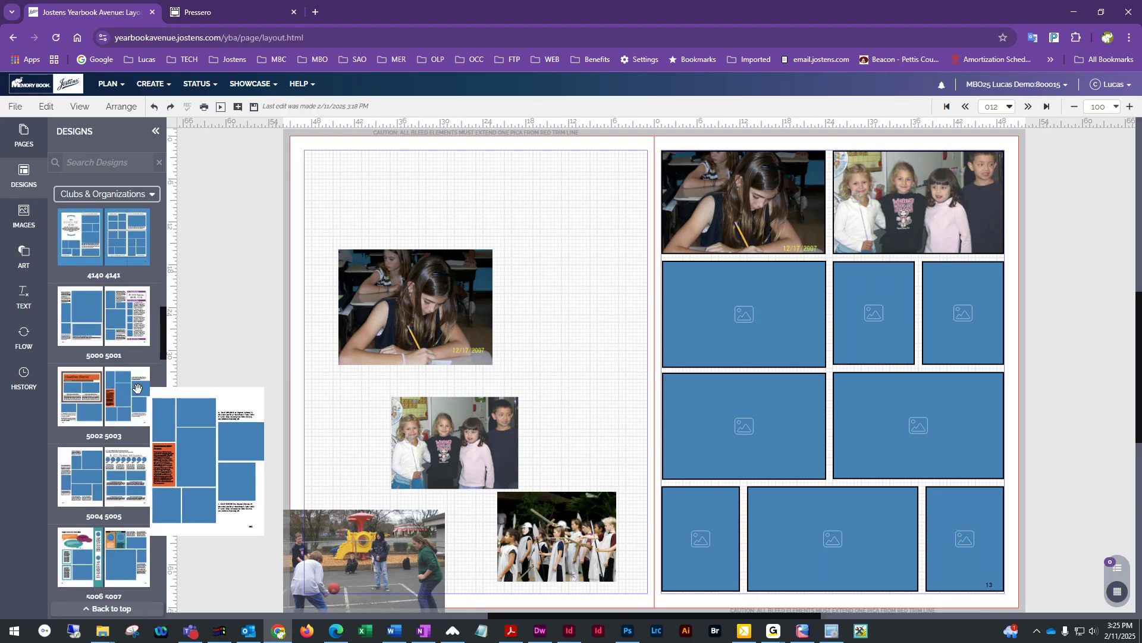
scroll(138, 389, "down", 4)
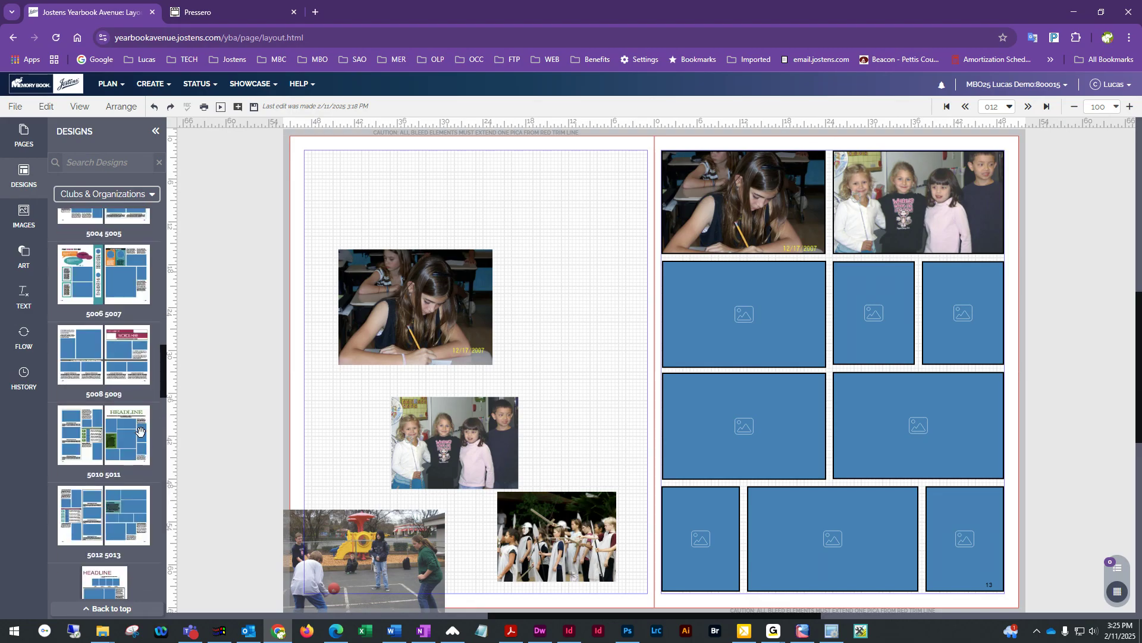
mouse_move(139, 431)
left_click_drag(131, 354, 769, 316)
left_click(631, 384)
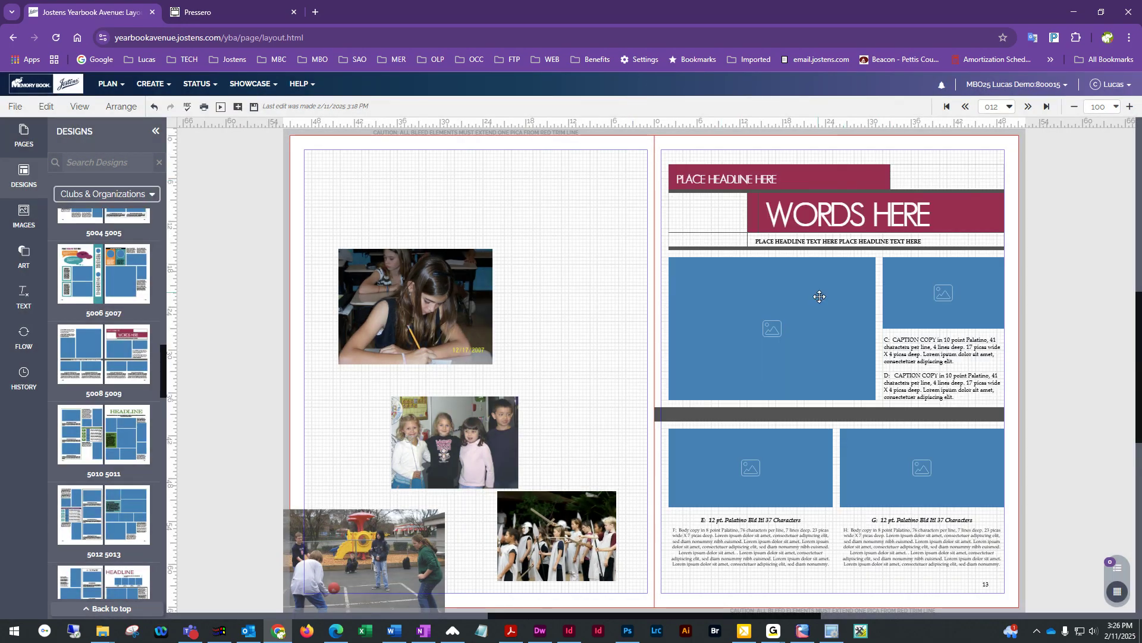
- Replace the page 13 layout with design 5012, retaining existing content, and select its numbered question boxes
scroll(122, 527, "down", 1)
scroll(122, 527, "down", 2)
left_click_drag(68, 340, 763, 342)
left_click(667, 388)
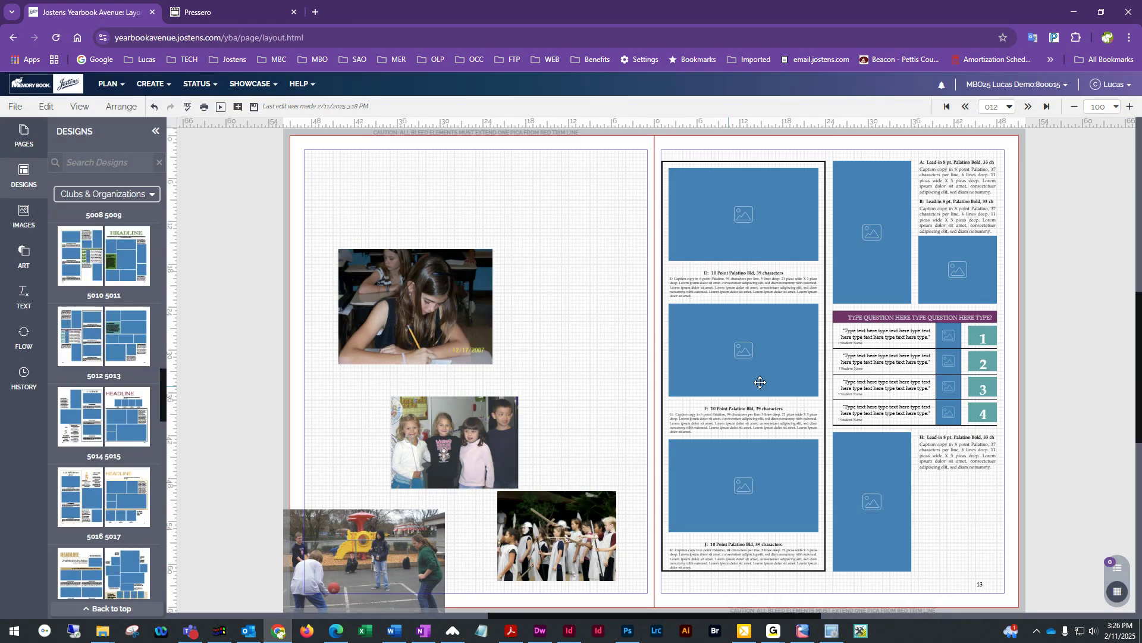
left_click(952, 344)
left_click(983, 337)
- Apply design 5017 to page 13, retaining existing content, and check its headline text box
scroll(115, 435, "down", 1)
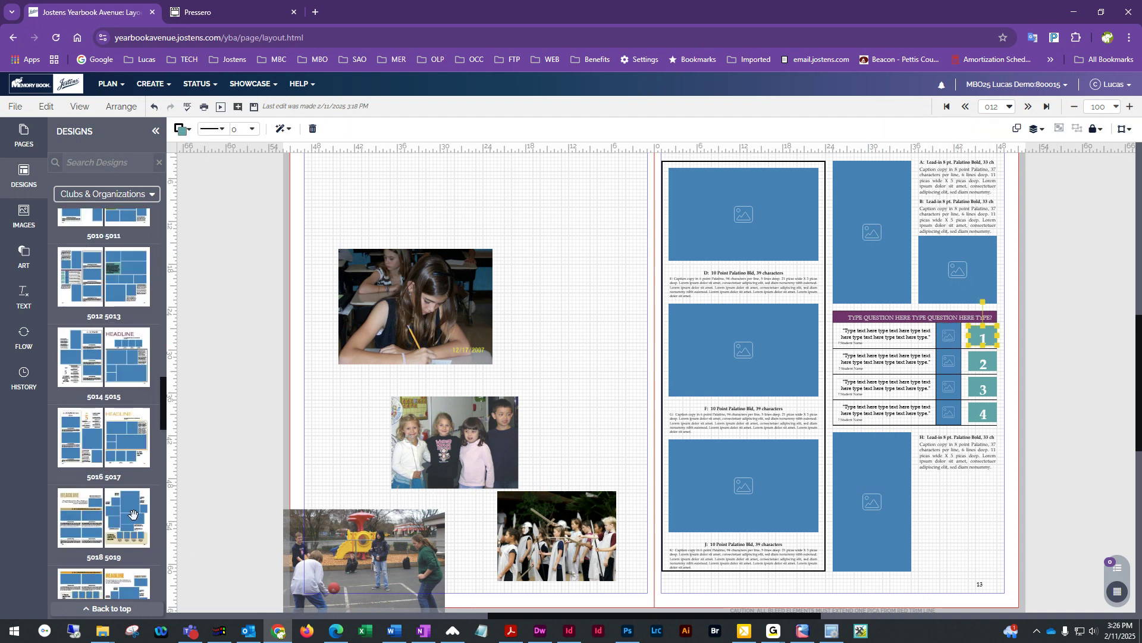
left_click_drag(115, 435, 834, 380)
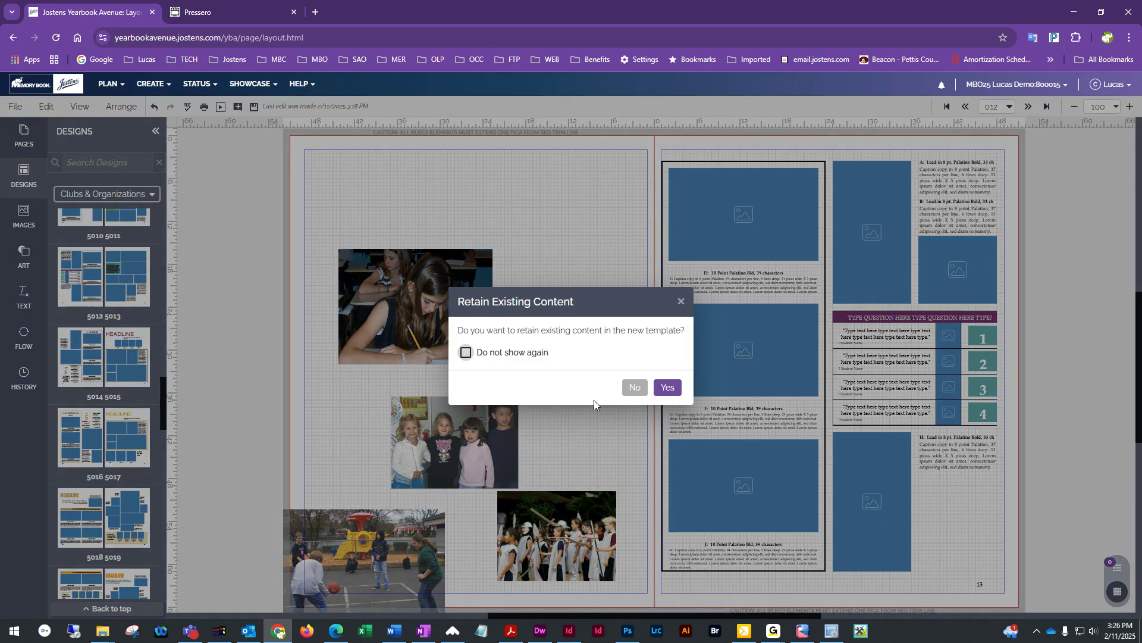
left_click(669, 387)
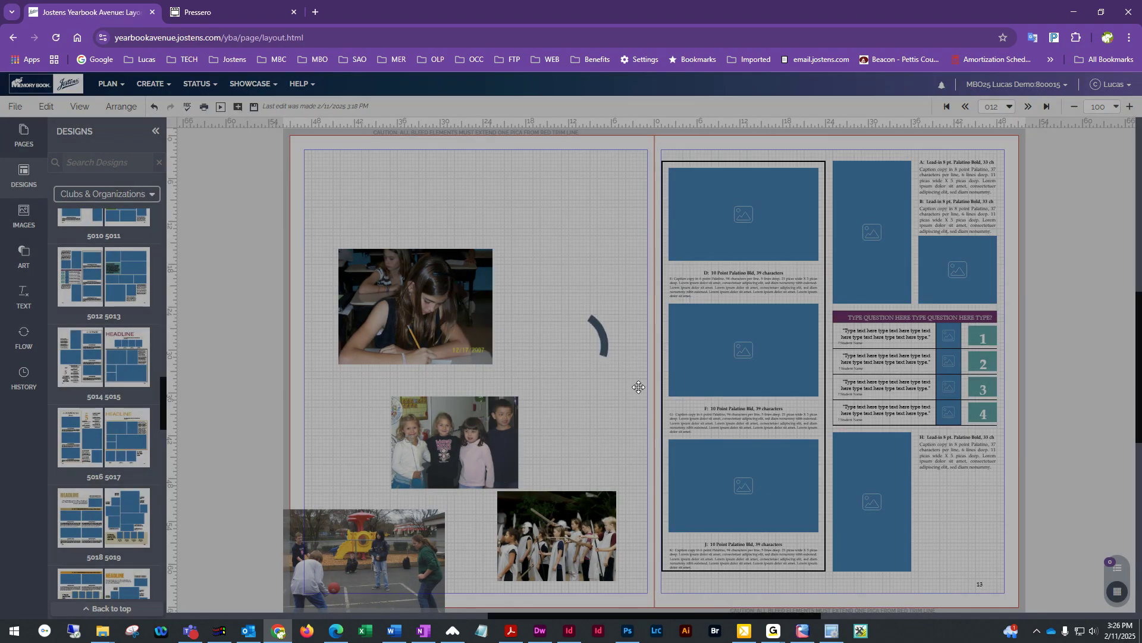
left_click(825, 174)
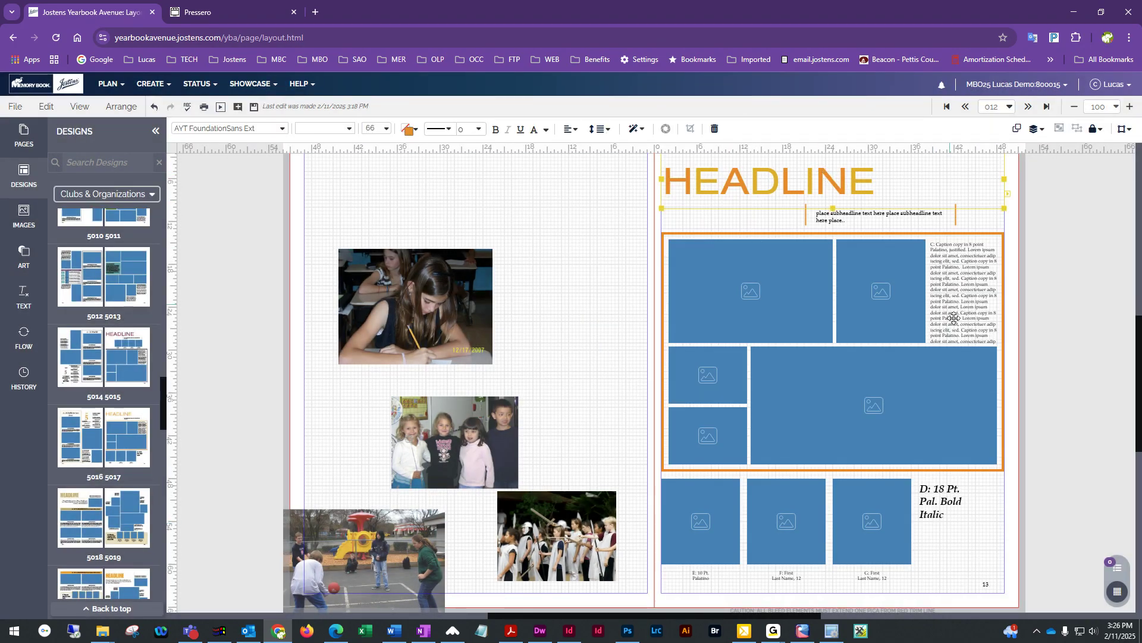
left_click(1052, 366)
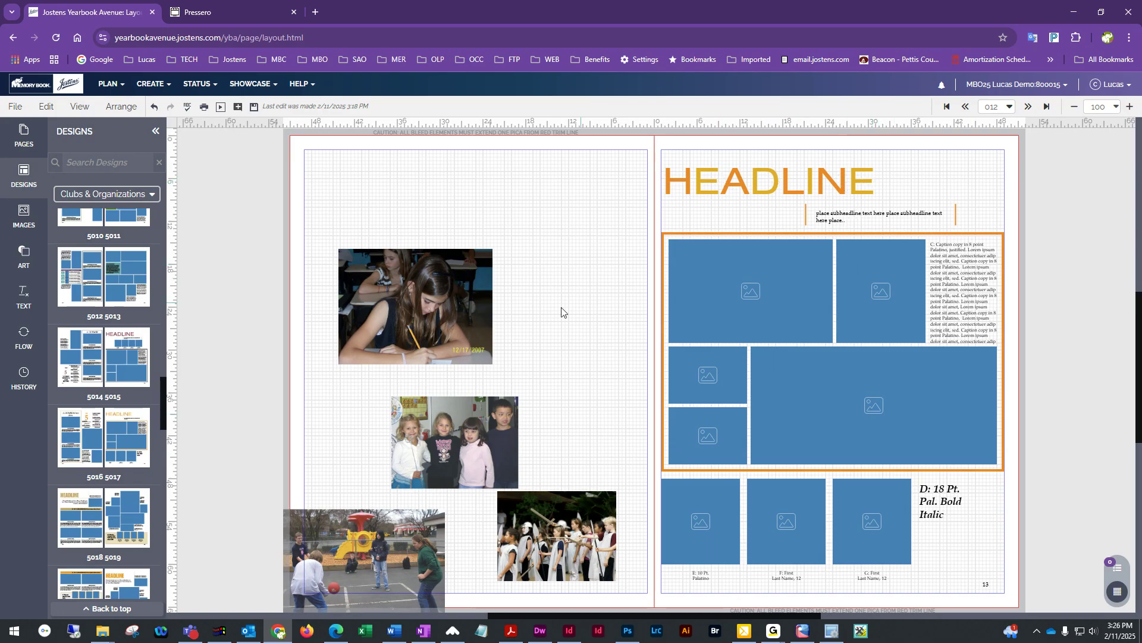
- Shift the photo of the writing girl slightly down and left on page 12, and add a Headline style text above it
left_click_drag(483, 346, 469, 364)
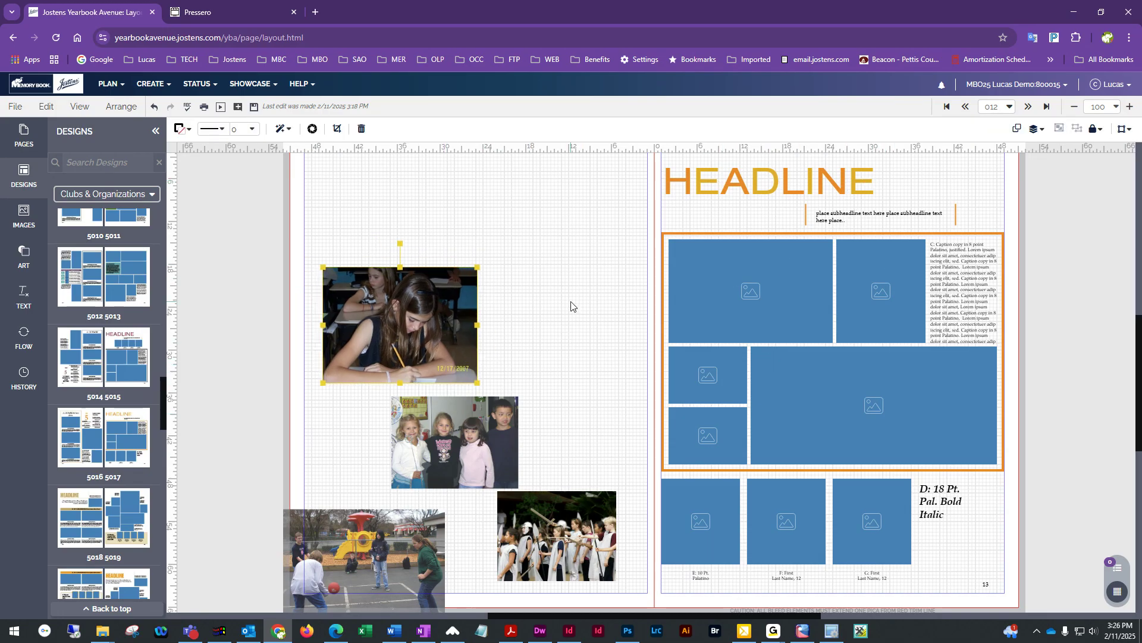
scroll(560, 352, "up", 1)
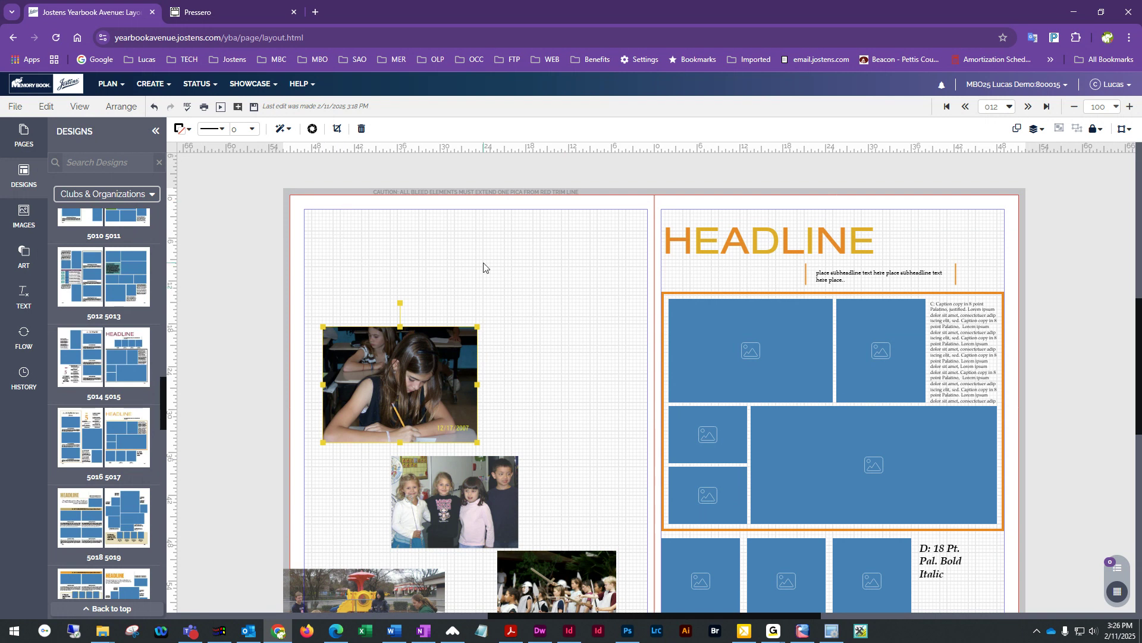
left_click(25, 296)
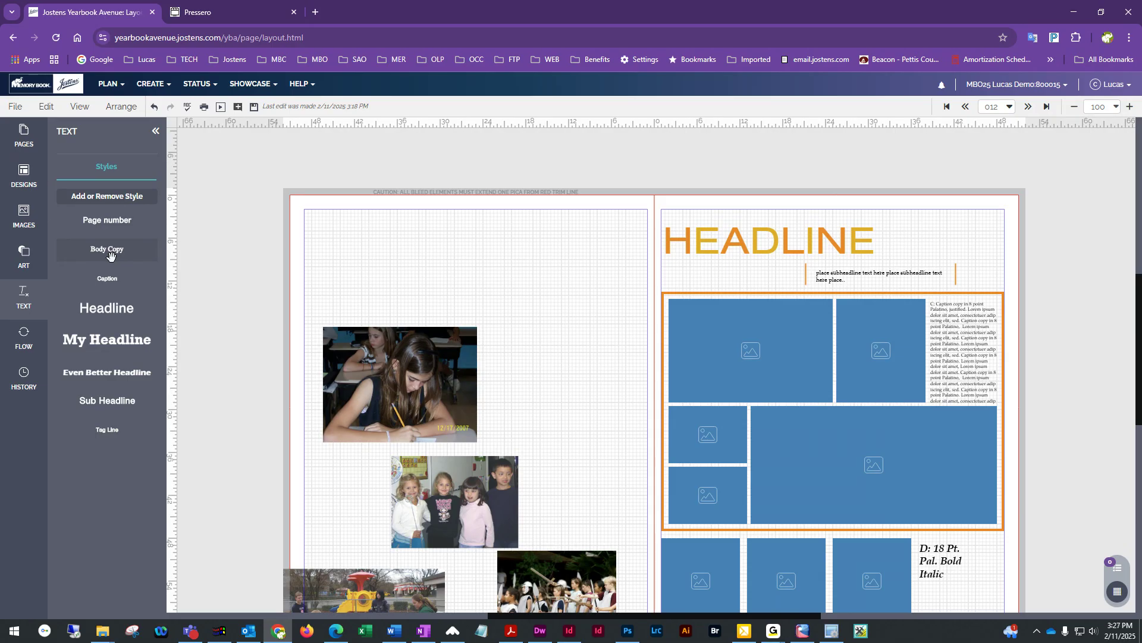
left_click_drag(106, 307, 348, 276)
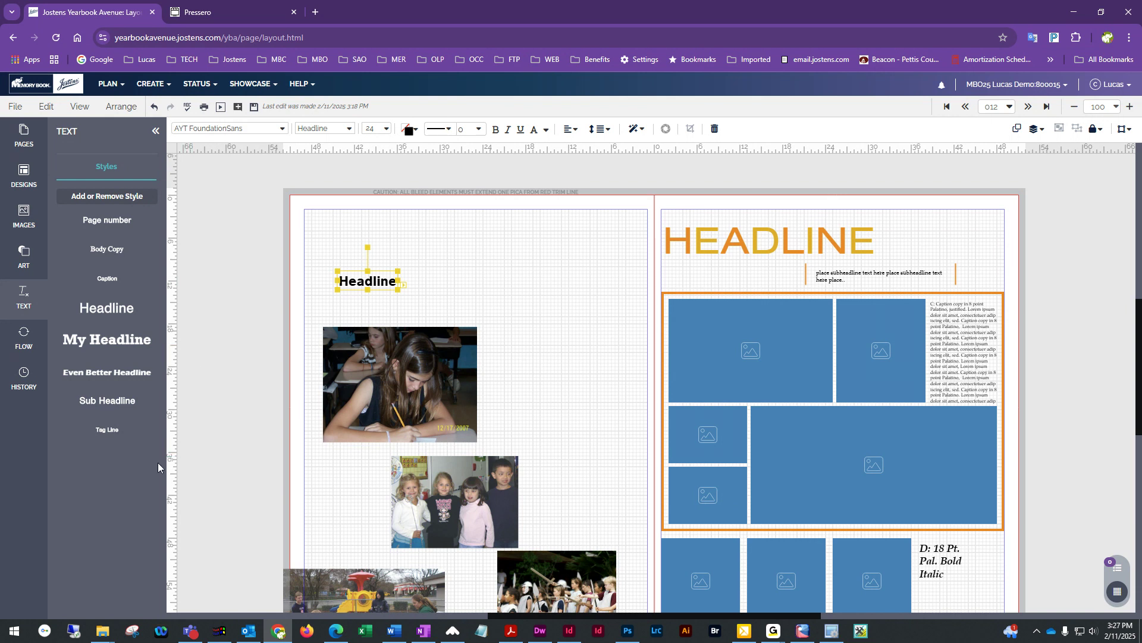
- Try an Even Better Headline style text on page 12, moving it beside the Headline text, and delete it
left_click_drag(92, 373, 455, 246)
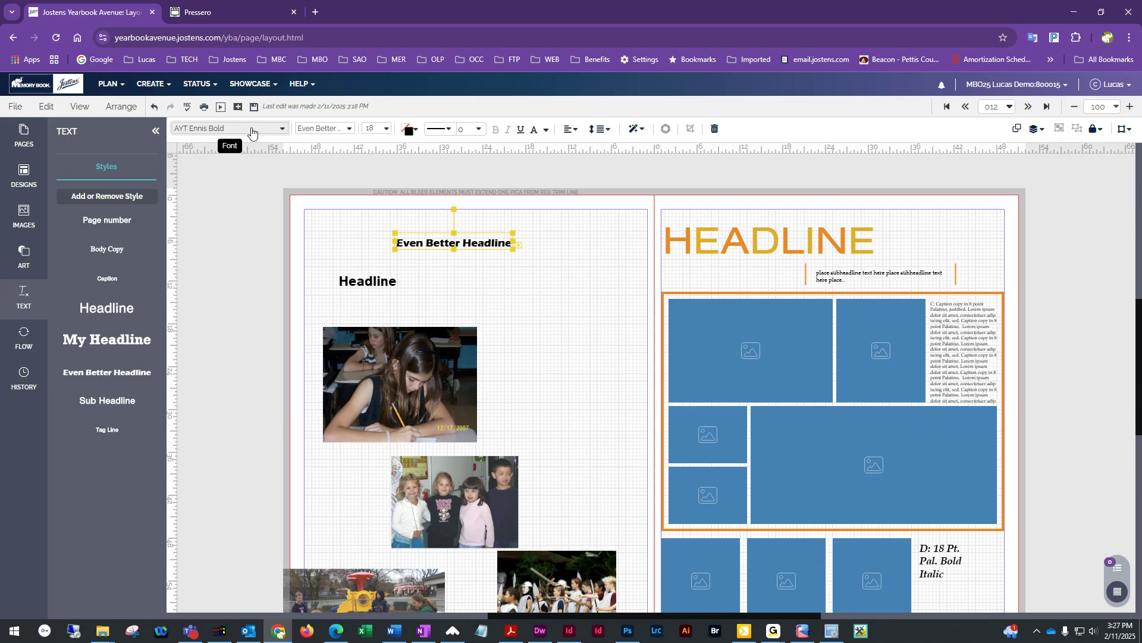
left_click_drag(478, 245, 553, 287)
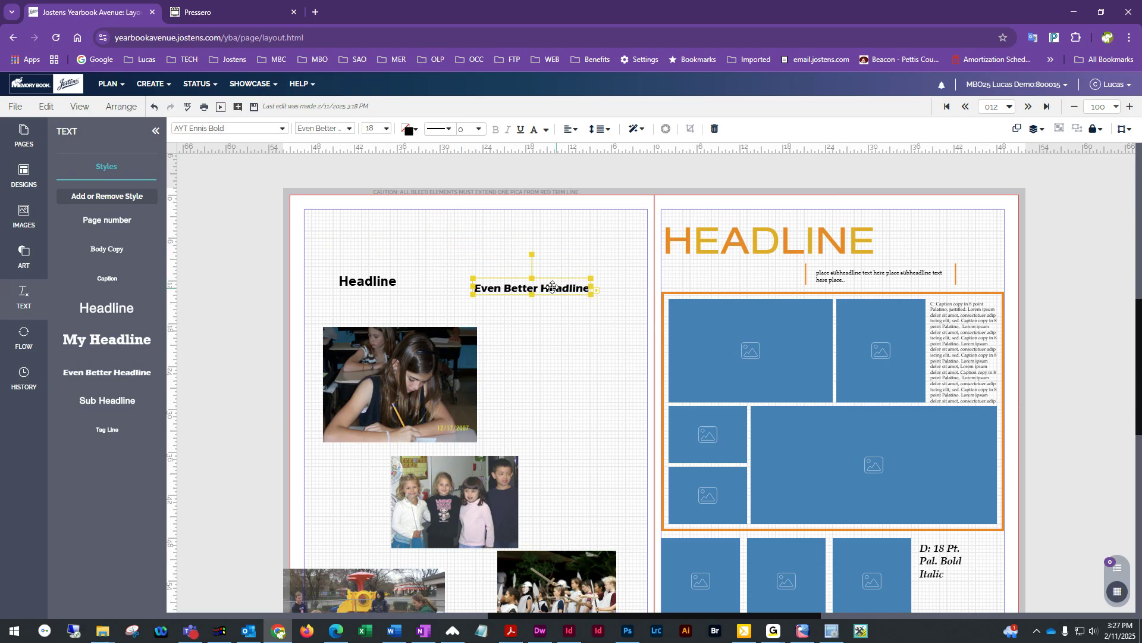
double_click(555, 288)
left_click(588, 325)
left_click(574, 290)
key("Delete")
- Enlarge the Headline text box across the upper part of page 12 and set its font to AYT Centrum Bold
left_click_drag(371, 286, 538, 290)
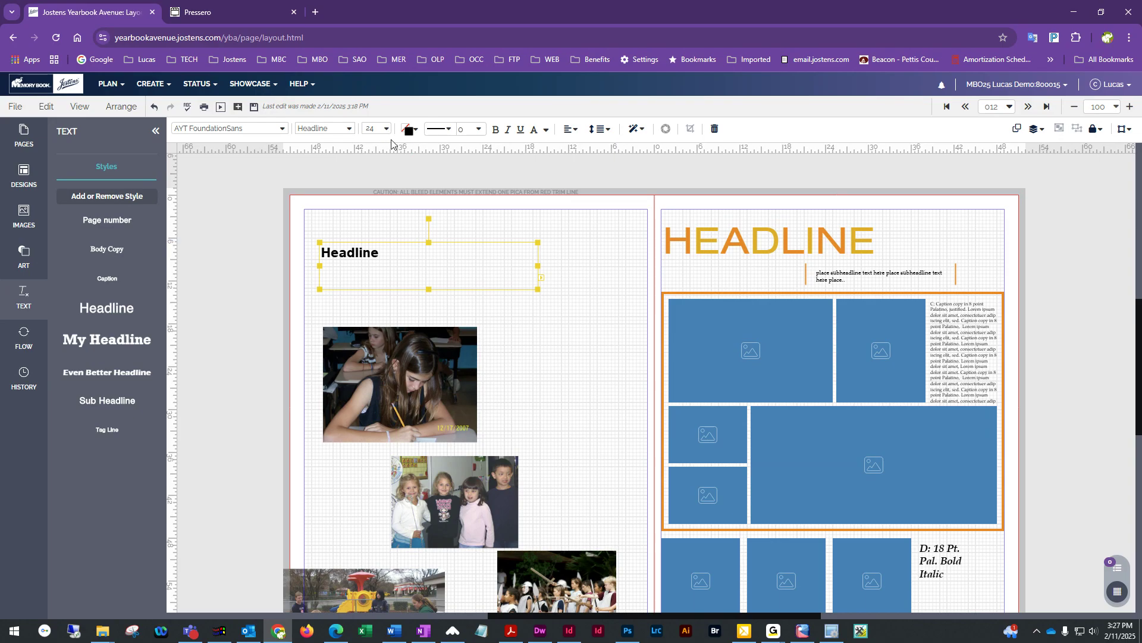
left_click(268, 129)
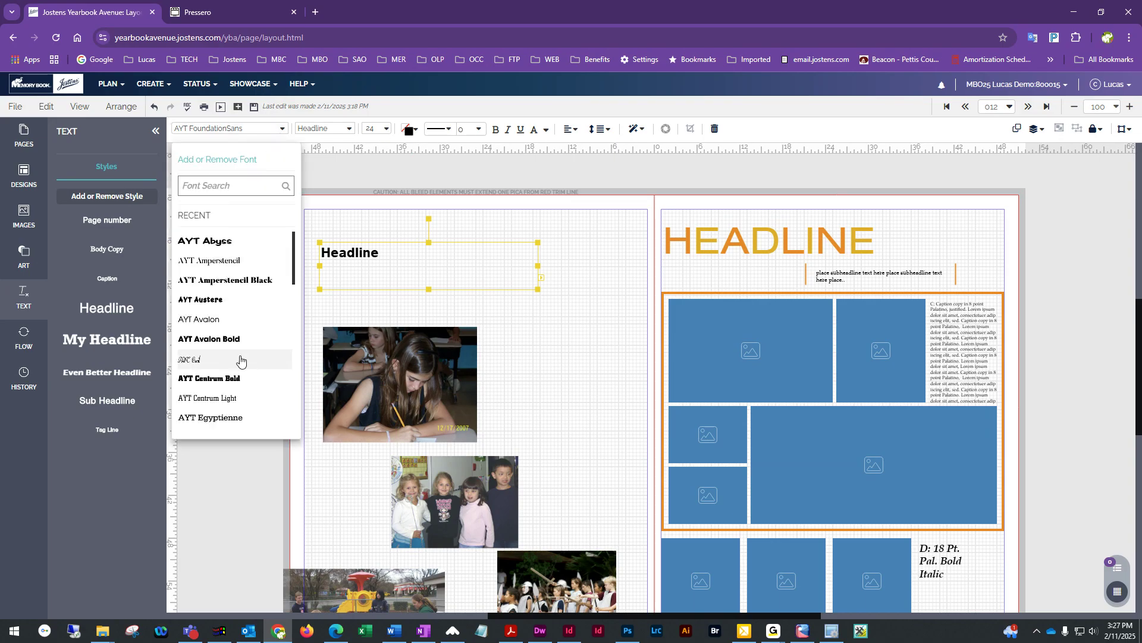
left_click(217, 378)
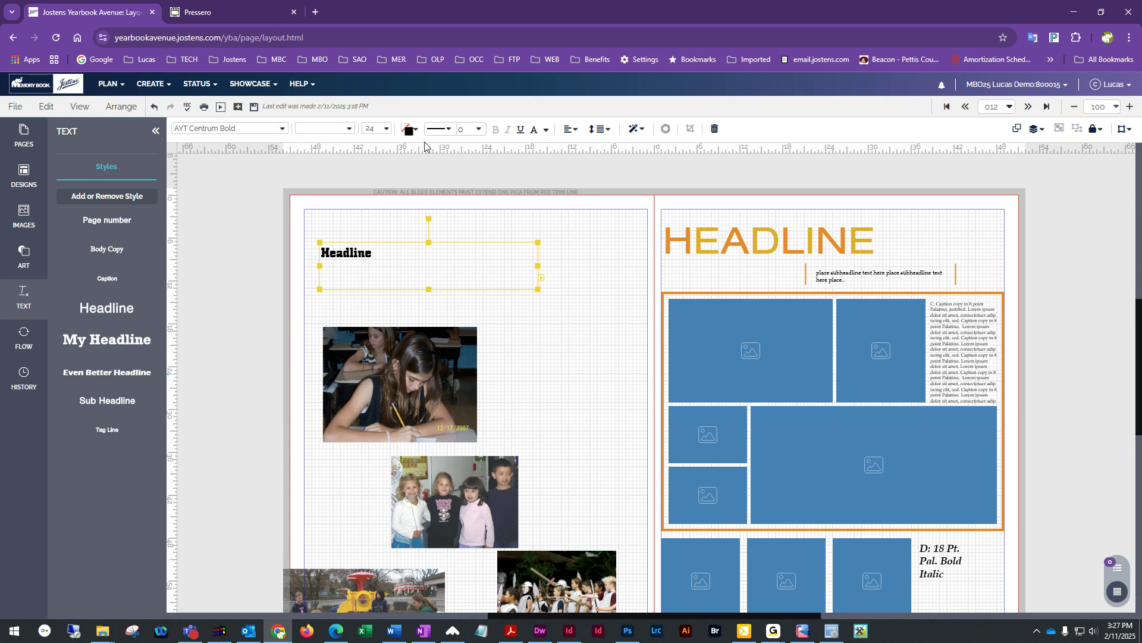
- Set the Headline text on page 12 to size 100, enlarge its box to fit, and move it to the page's upper-left margin
left_click(384, 128)
scroll(429, 406, "down", 3)
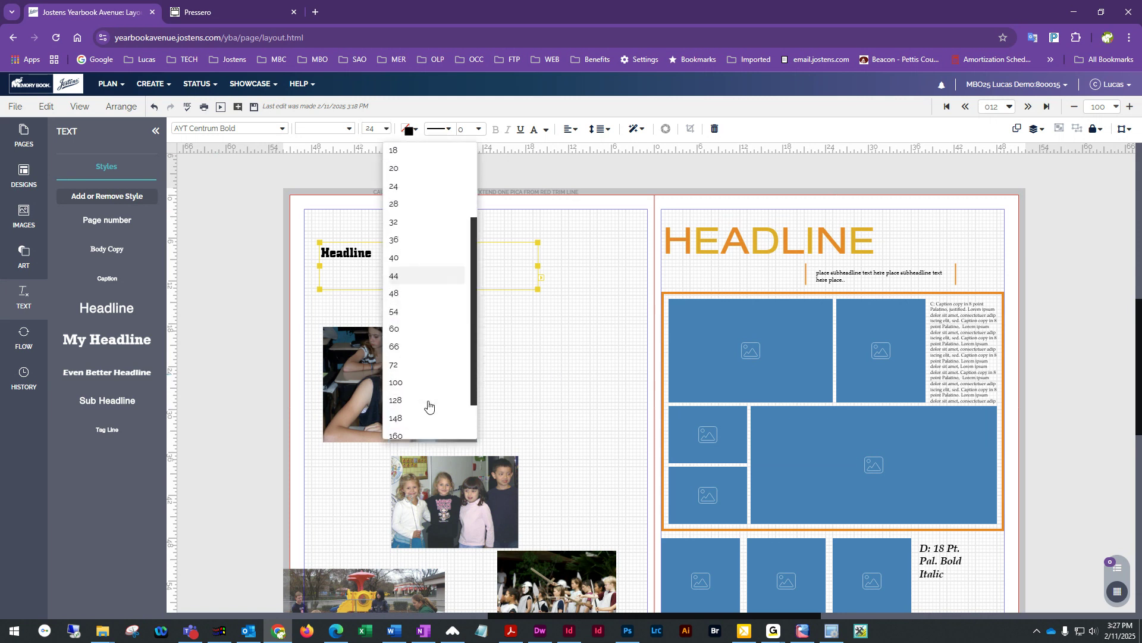
left_click(404, 382)
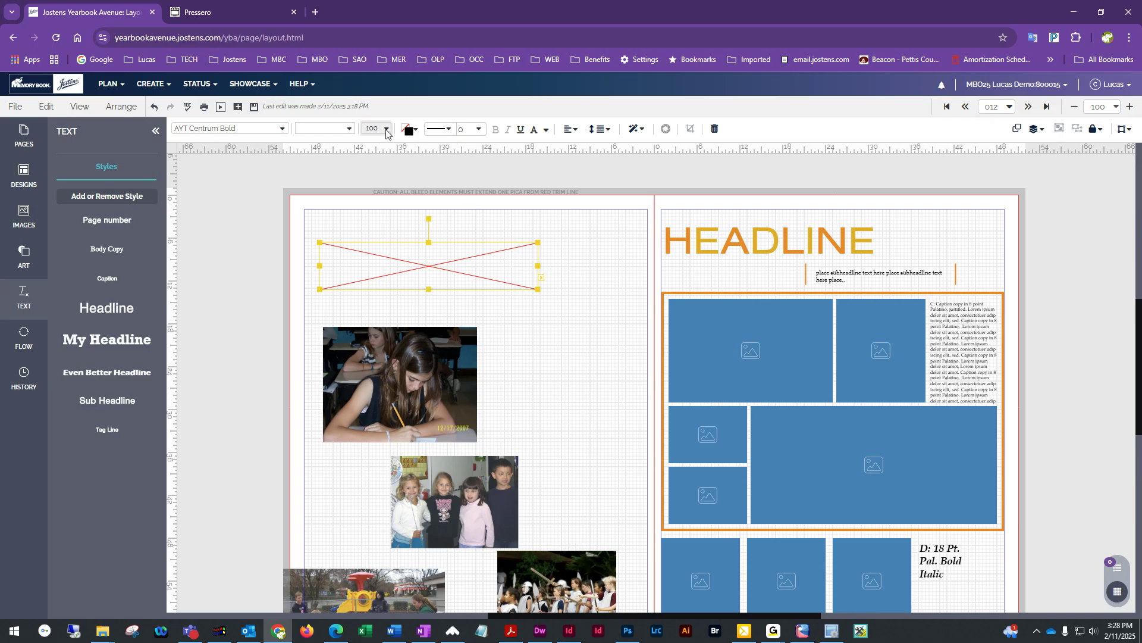
left_click_drag(429, 290, 427, 322)
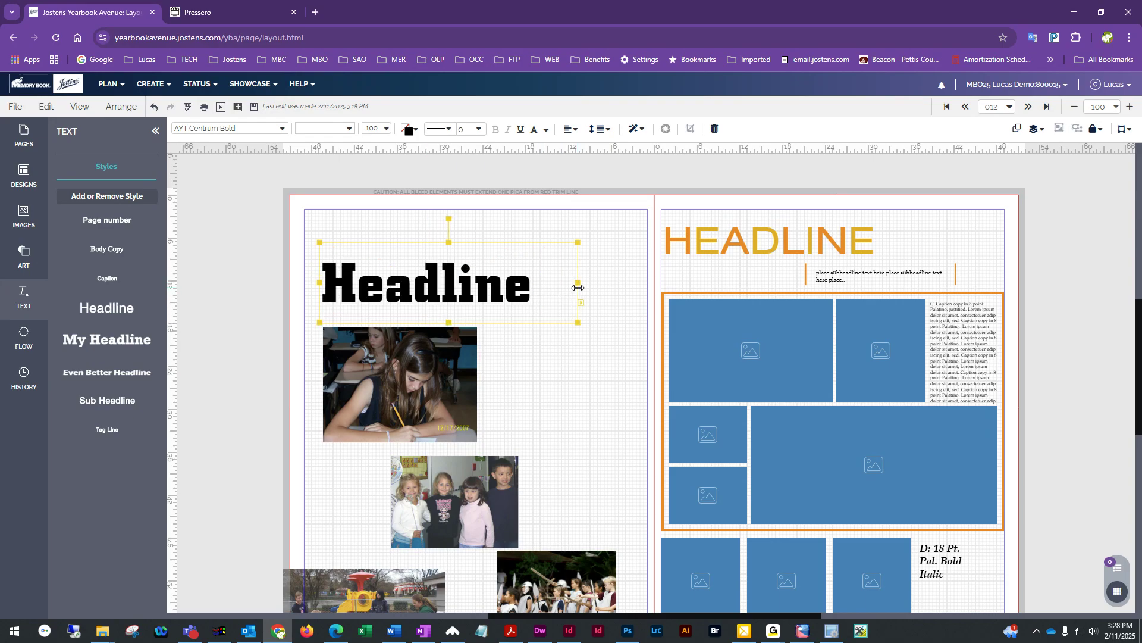
left_click(568, 373)
left_click_drag(384, 298, 436, 265)
left_click(598, 386)
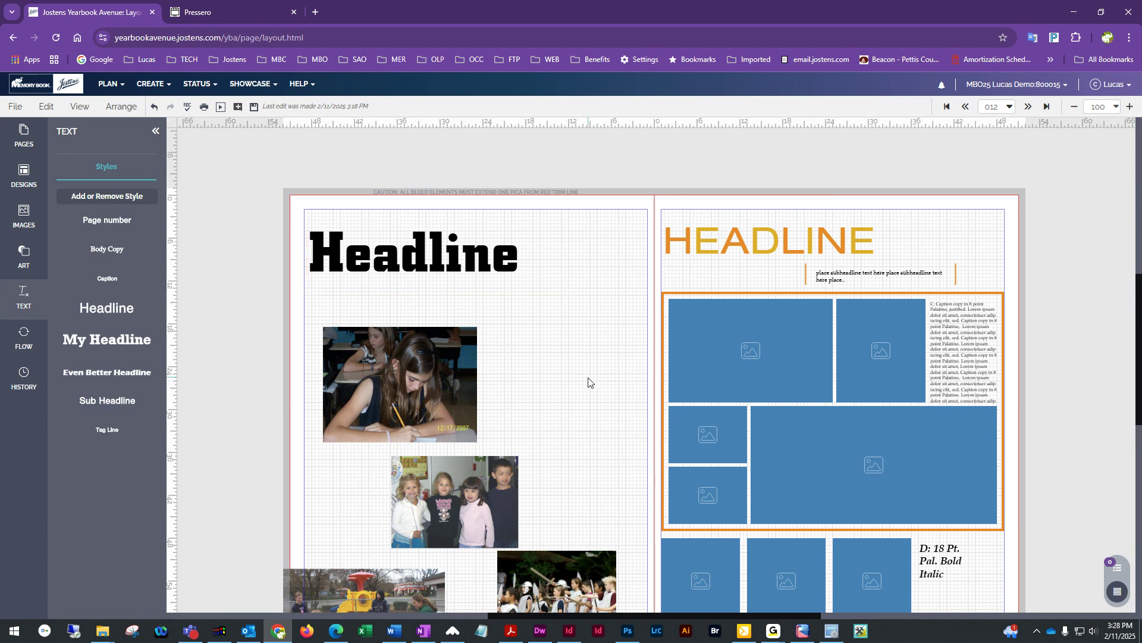
- Arrange the four photos on page 12 in two rows of two below the Headline text
scroll(588, 381, "down", 1)
left_click_drag(436, 337, 420, 306)
left_click_drag(460, 417, 552, 273)
left_click_drag(562, 519, 572, 415)
left_click_drag(368, 573, 389, 444)
- Fill page 13's three largest image boxes with the candid photos of the writing girl, the four-child group and the cello player
left_click(30, 222)
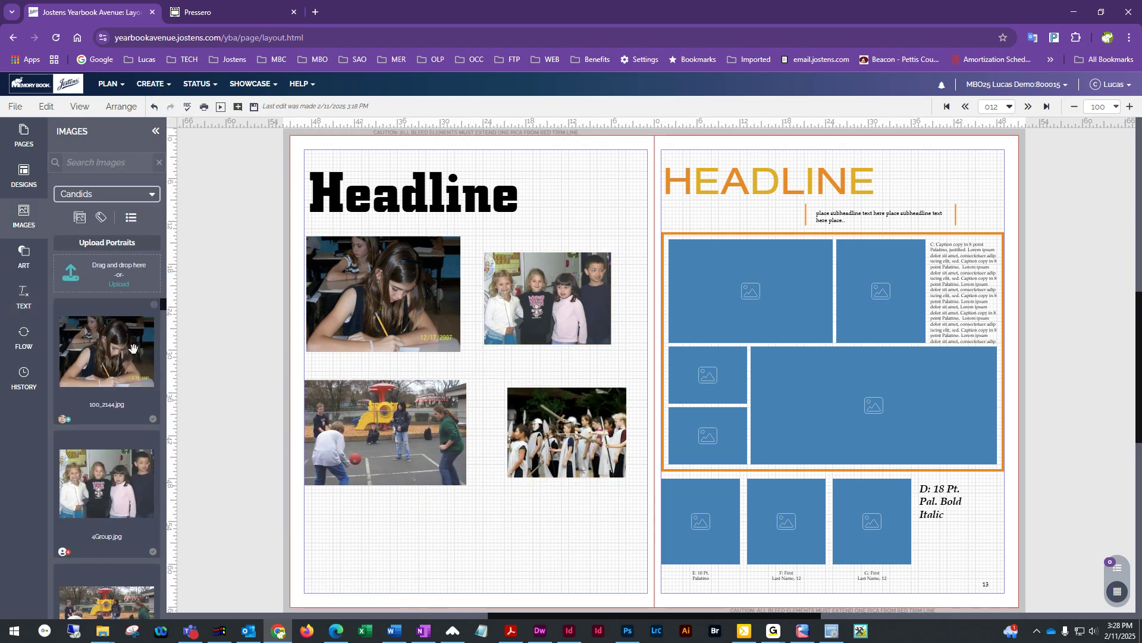
left_click_drag(112, 349, 749, 283)
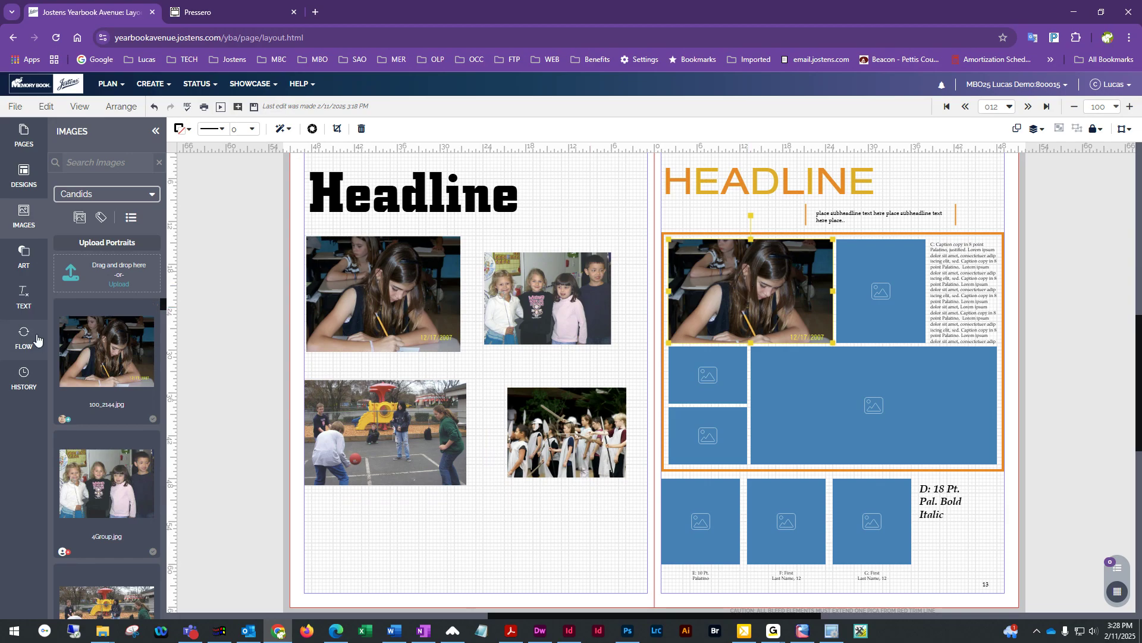
left_click_drag(116, 477, 859, 395)
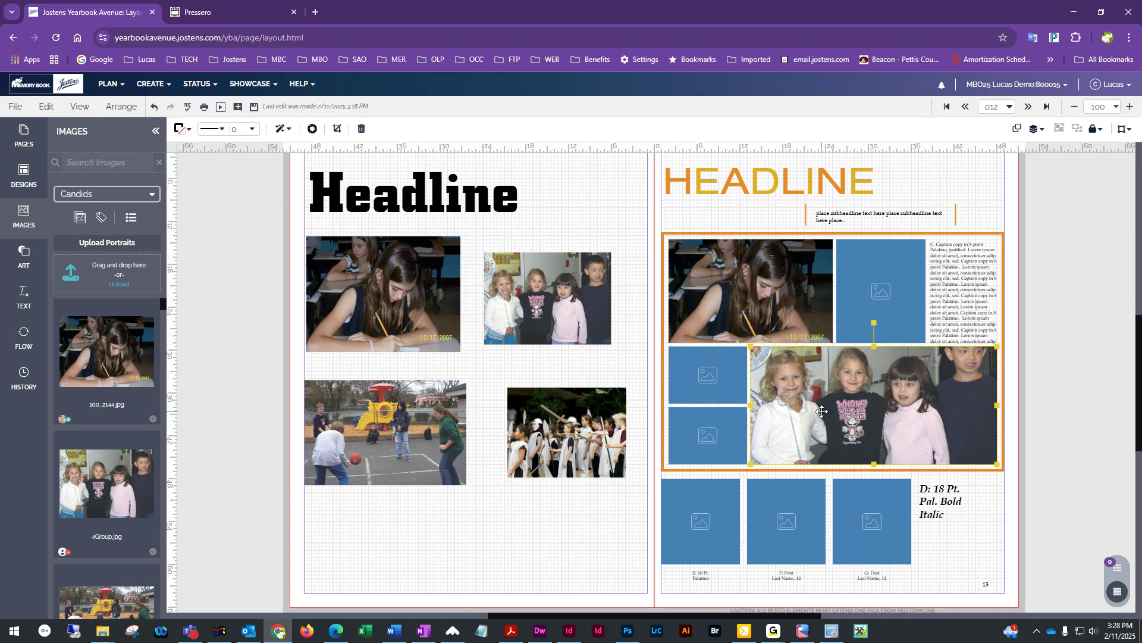
scroll(91, 573, "down", 10)
scroll(105, 556, "up", 5)
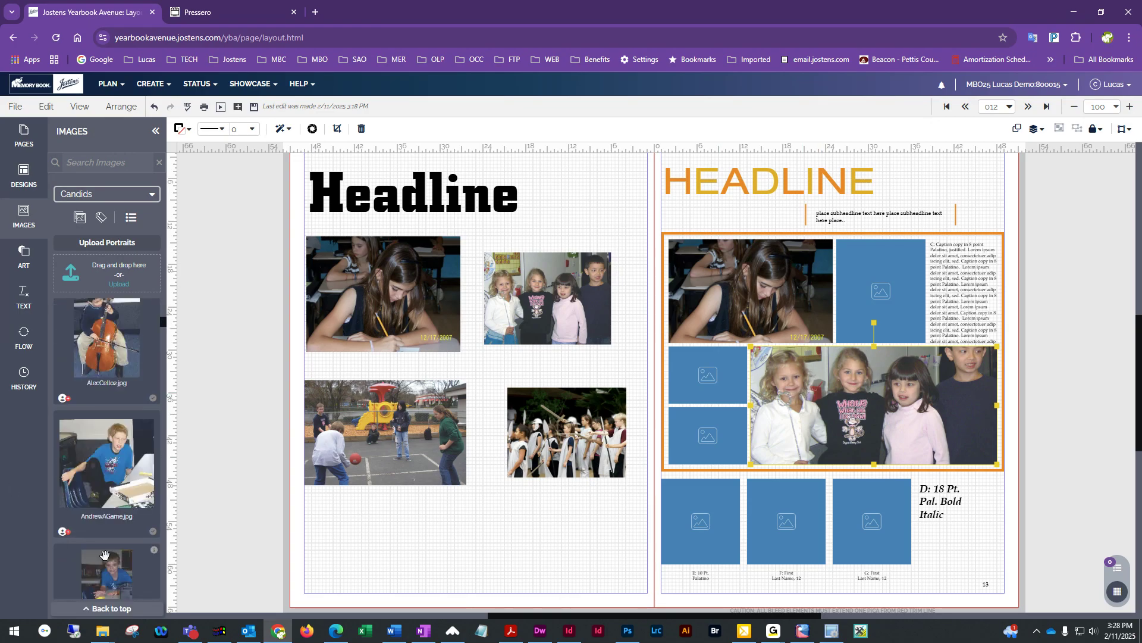
left_click_drag(107, 556, 870, 290)
- Place two classroom group photos from the Candids in the two small stacked image boxes on page 13
scroll(98, 526, "down", 5)
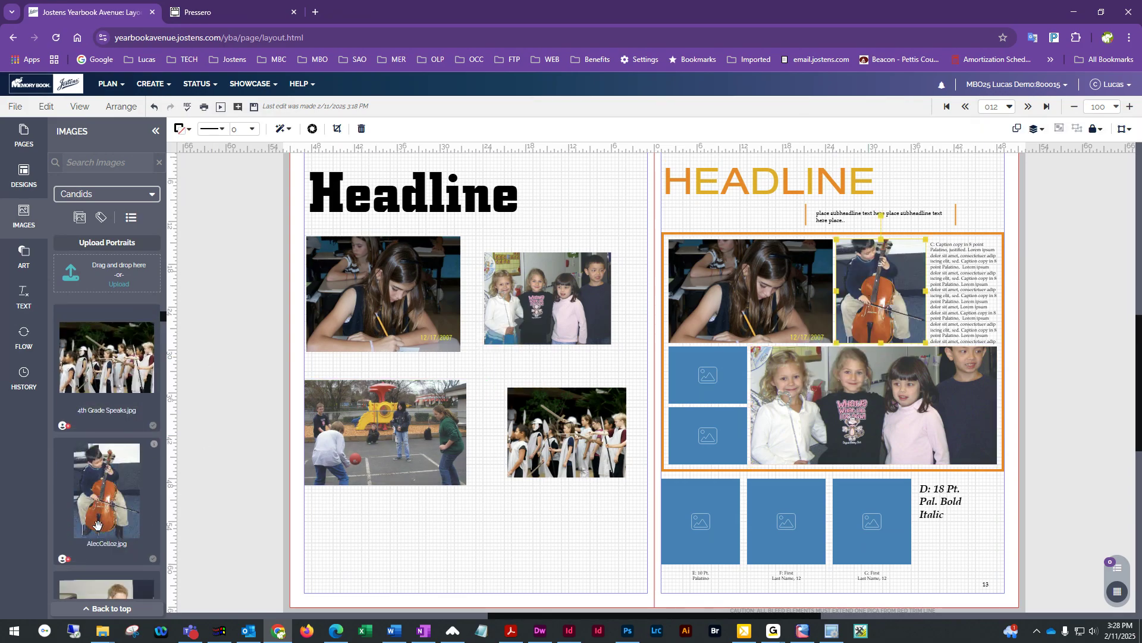
scroll(104, 534, "down", 4)
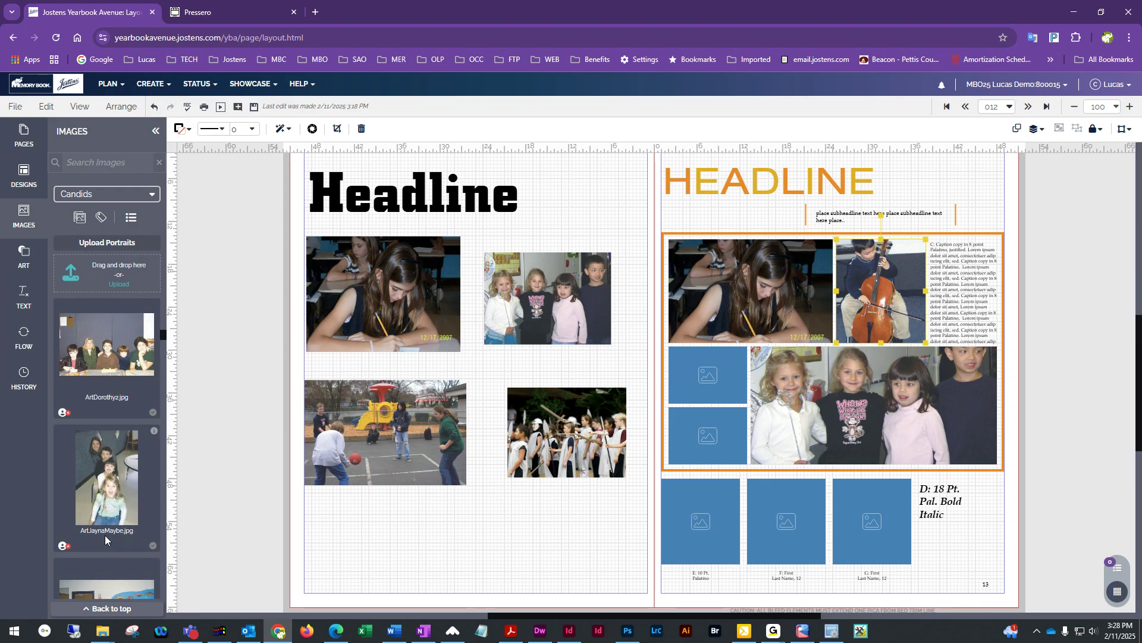
left_click_drag(108, 483, 708, 434)
scroll(110, 549, "down", 2)
scroll(109, 548, "down", 1)
left_click_drag(101, 461, 714, 372)
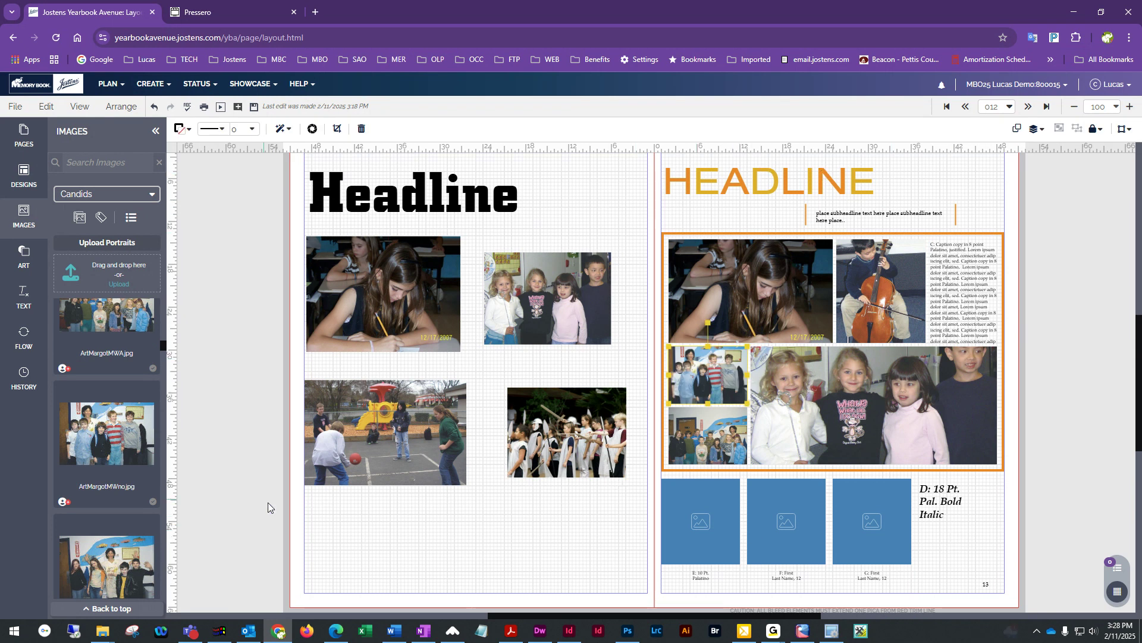
- Fill page 13's bottom row, using the children-with-cake photo in the first two boxes and a vertical group photo in the third
scroll(123, 501, "down", 3)
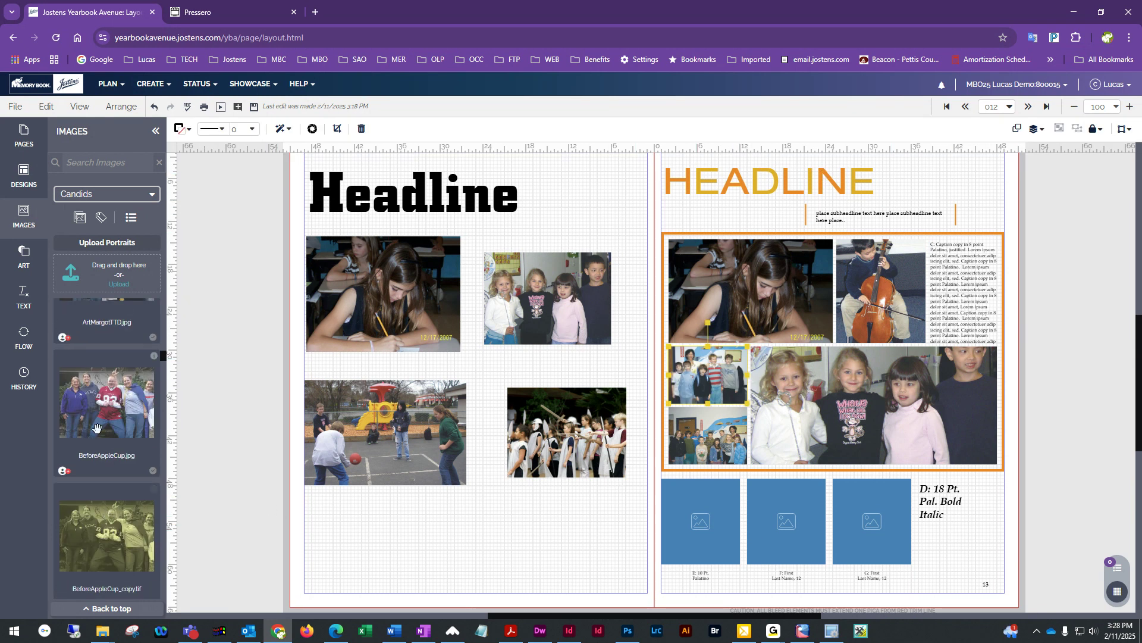
scroll(104, 504, "down", 2)
left_click_drag(104, 504, 712, 521)
left_click_drag(106, 393, 787, 496)
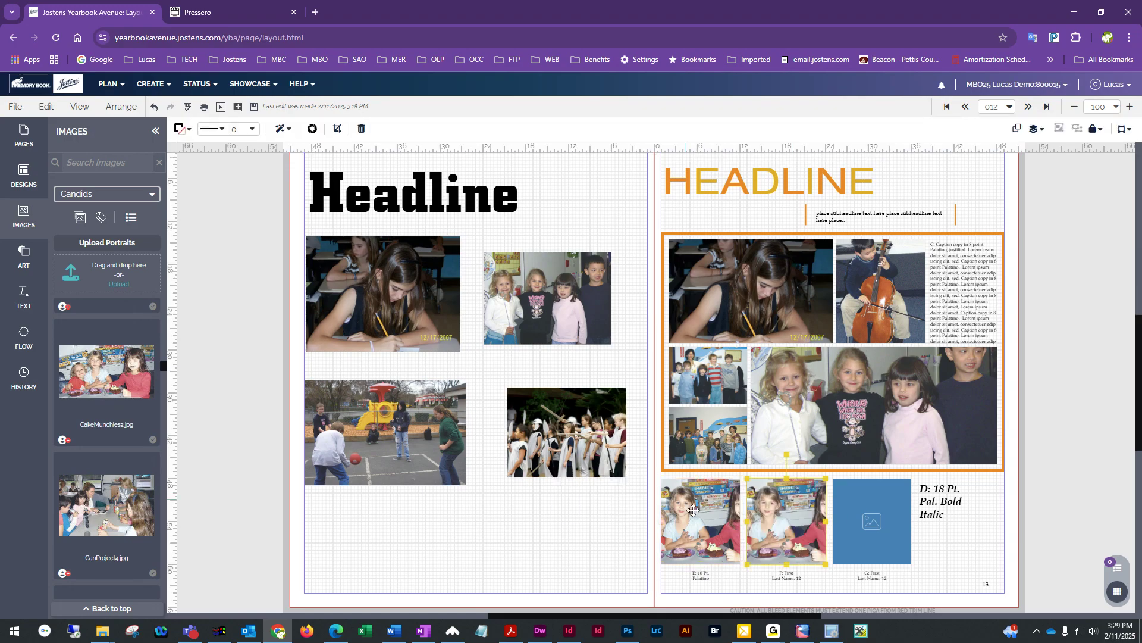
scroll(119, 499, "down", 3)
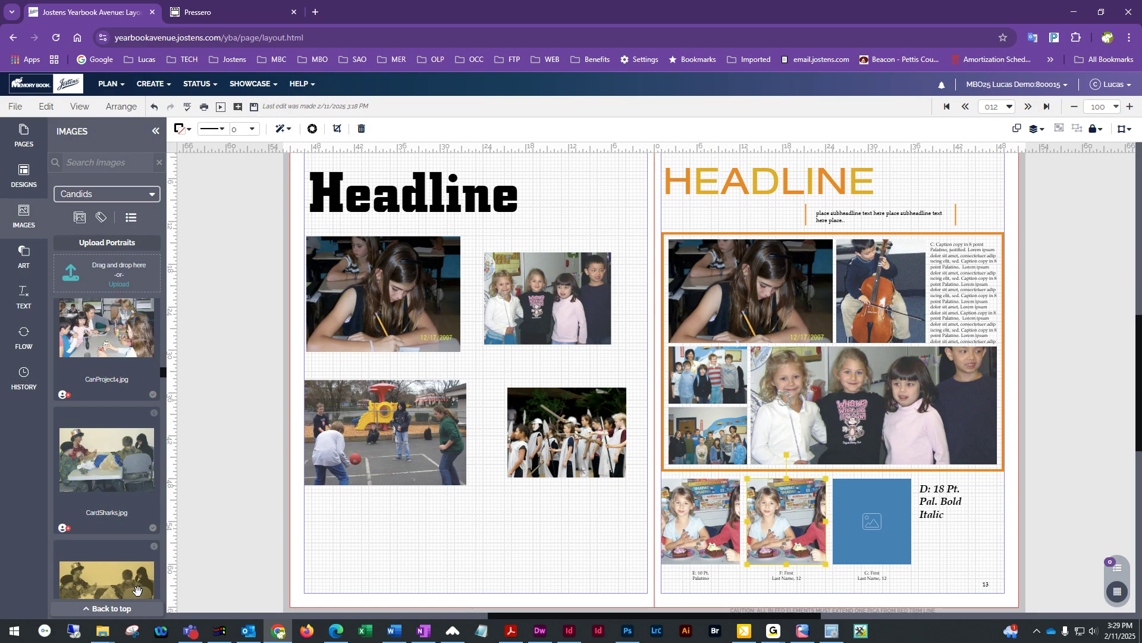
scroll(117, 480, "down", 5)
scroll(117, 552, "down", 5)
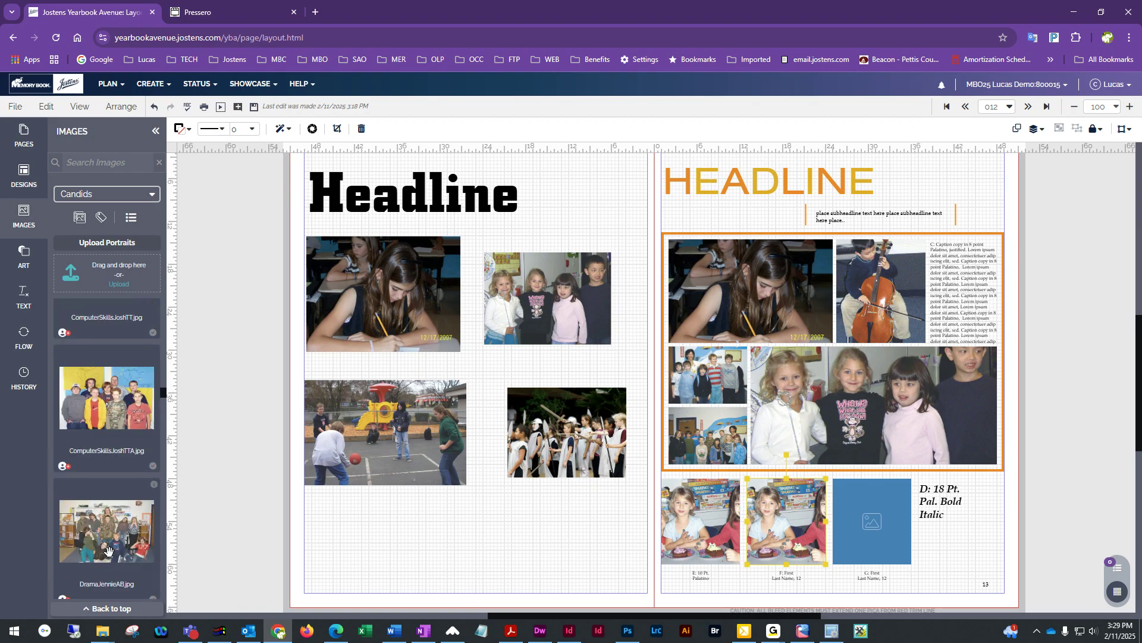
left_click_drag(107, 552, 877, 519)
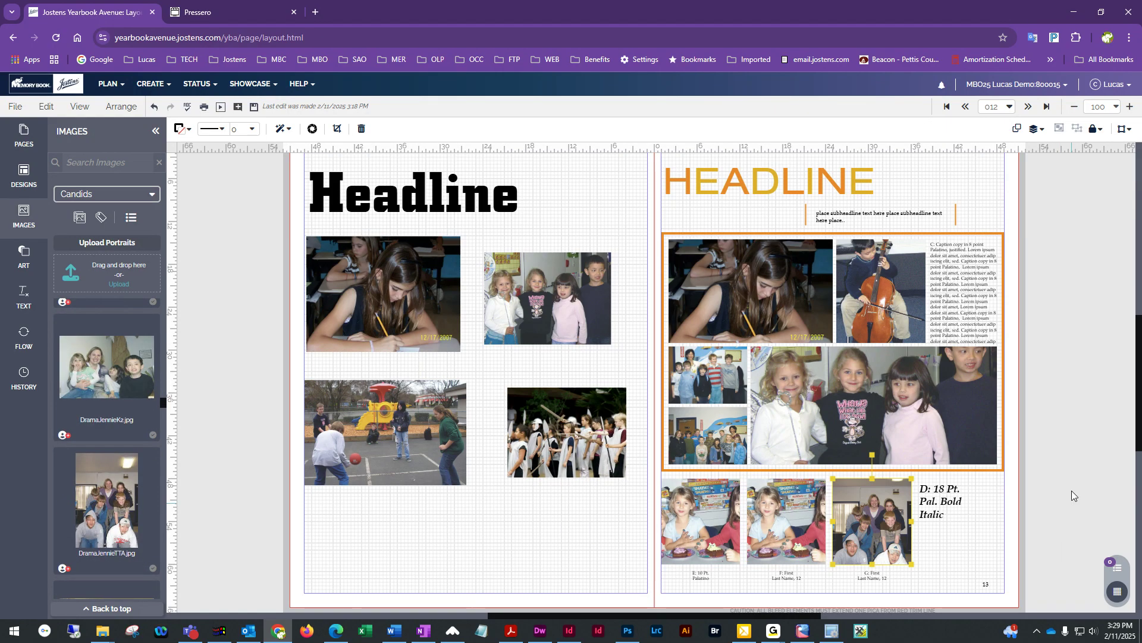
left_click(1072, 463)
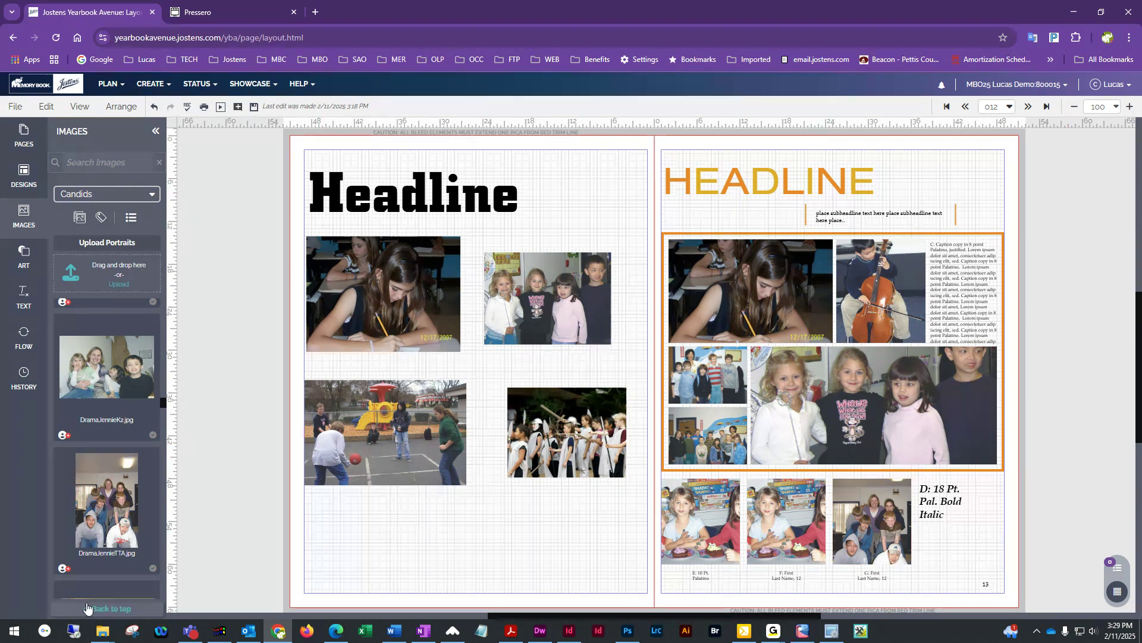
- Add the photos of children at the yellow table and of the bending boy side by side near the bottom of page 12
scroll(107, 506, "down", 5)
left_click_drag(107, 411, 378, 545)
left_click_drag(108, 543, 555, 535)
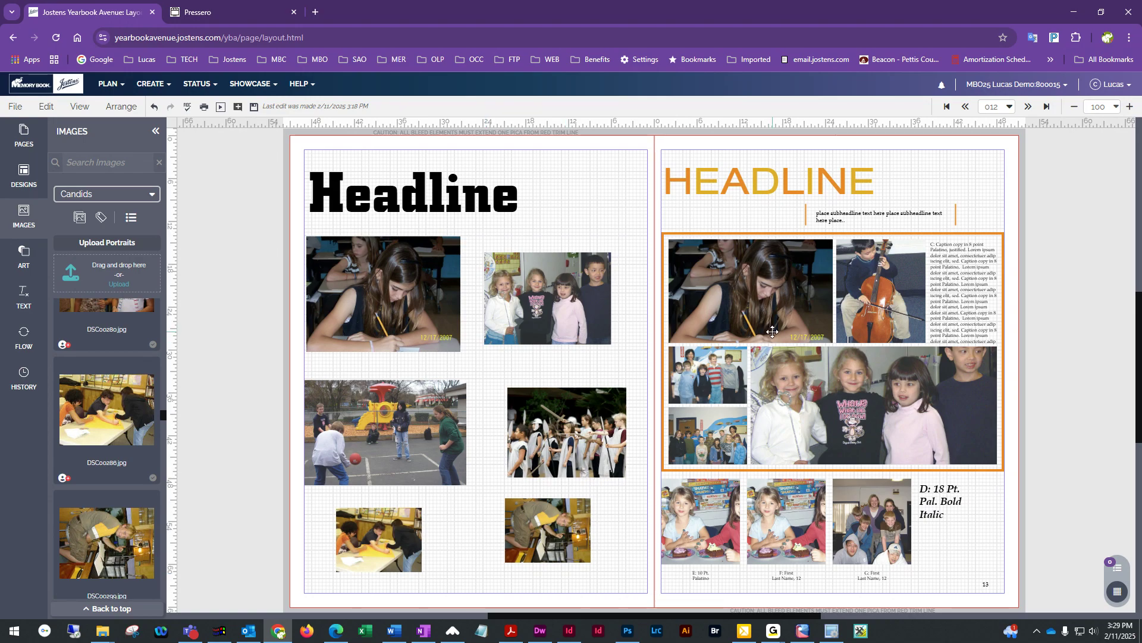
- Remove the photos from the three largest image boxes on page 13, keeping the empty boxes
left_click(753, 174)
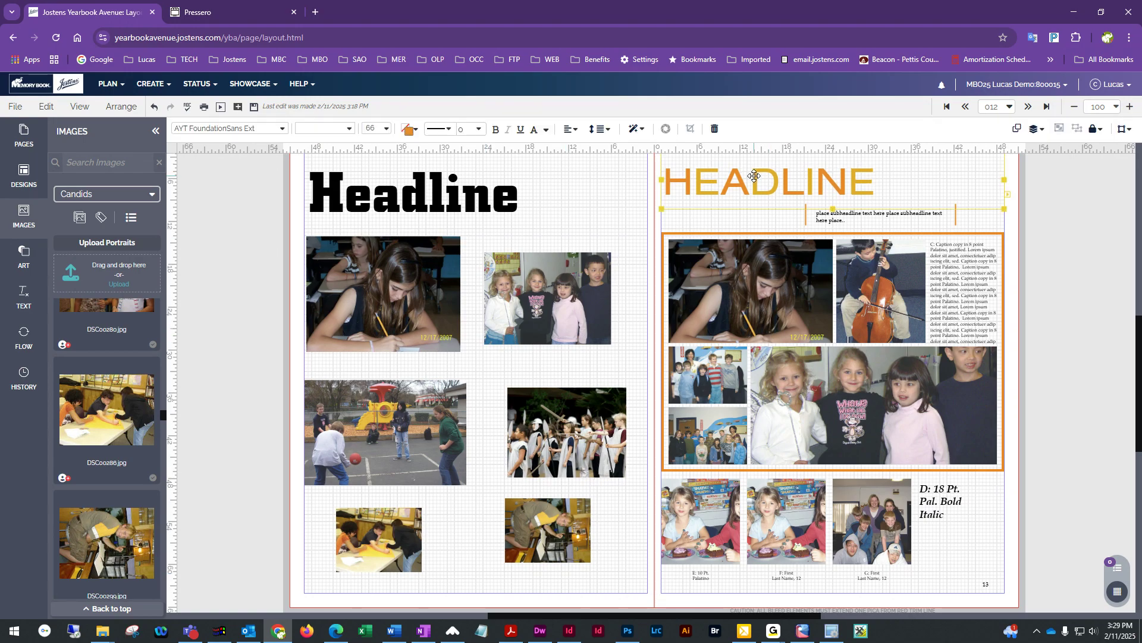
scroll(764, 256, "up", 1)
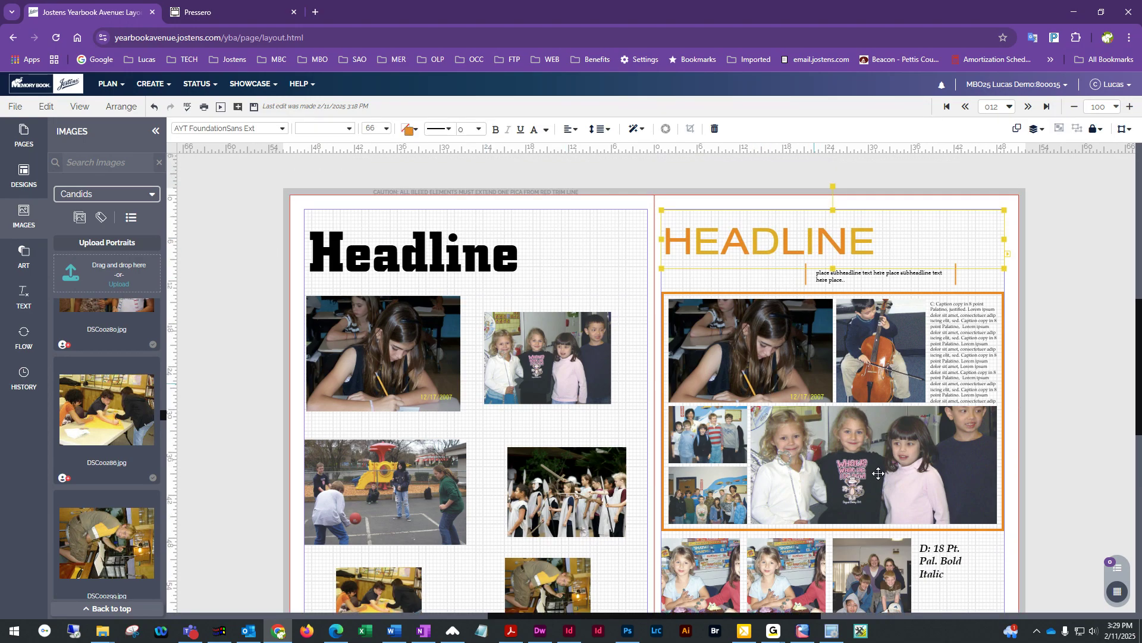
left_click(765, 352)
key("Delete")
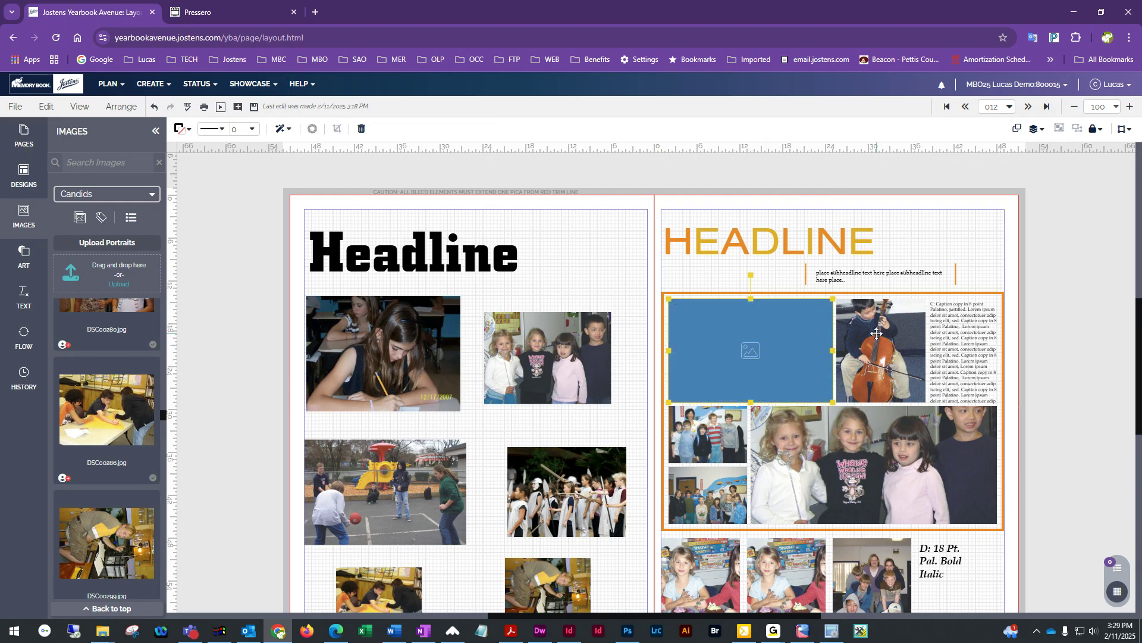
left_click(877, 334)
key("Delete")
left_click(867, 482)
key("Delete")
- Clear the photos from the two small stacked image boxes on page 13, undoing a deletion along the way
left_click(700, 436)
key("Delete")
left_click(698, 493)
left_click(154, 107)
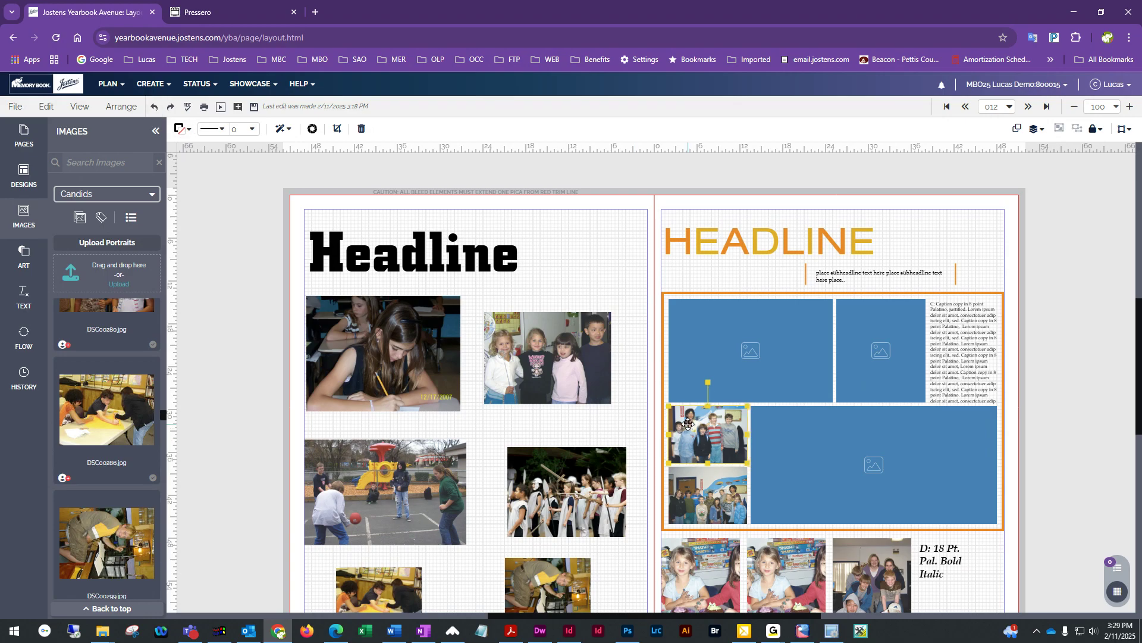
key("Delete")
left_click(716, 491)
key("Delete")
- Remove the photos from the three image boxes in page 13's bottom row, keeping the boxes
left_click(717, 565)
key("Delete")
left_click(776, 573)
key("Delete")
left_click(857, 577)
key("Delete")
left_click(1051, 546)
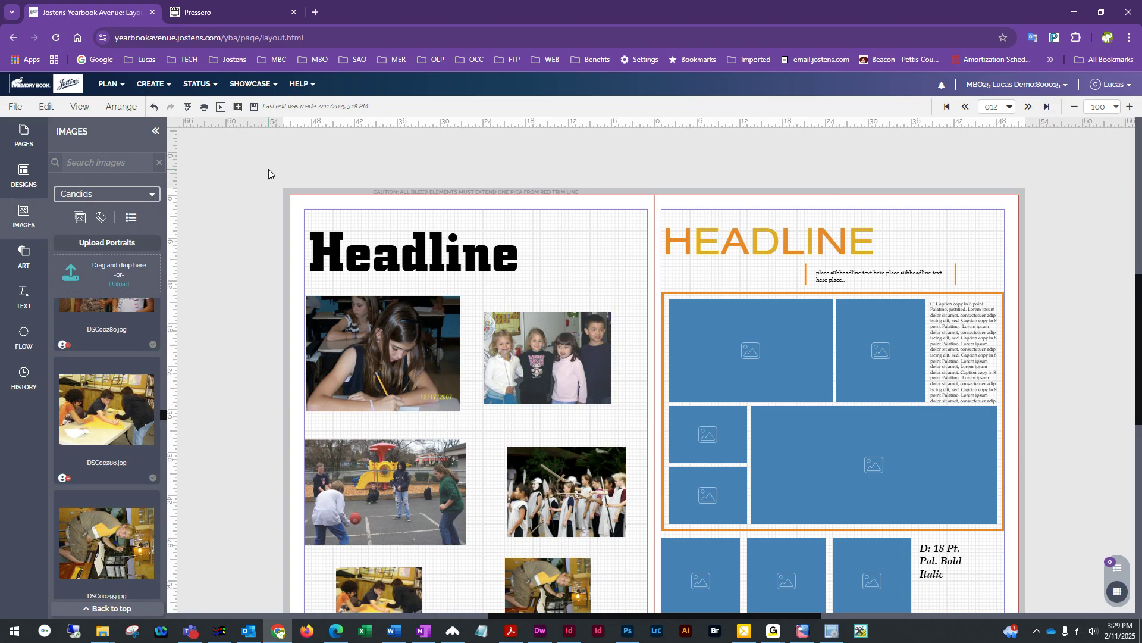
- Save the layout and delete the "D: 18 Pt. Pal. Bold Italic" text box on page 13
left_click(253, 106)
scroll(816, 301, "down", 1)
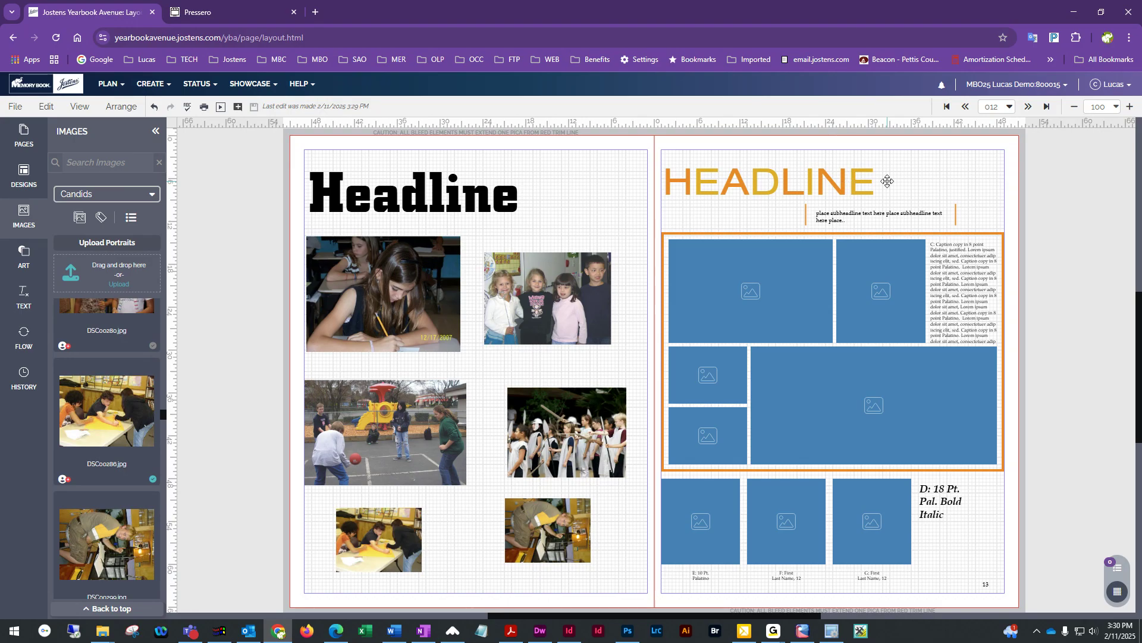
left_click(946, 495)
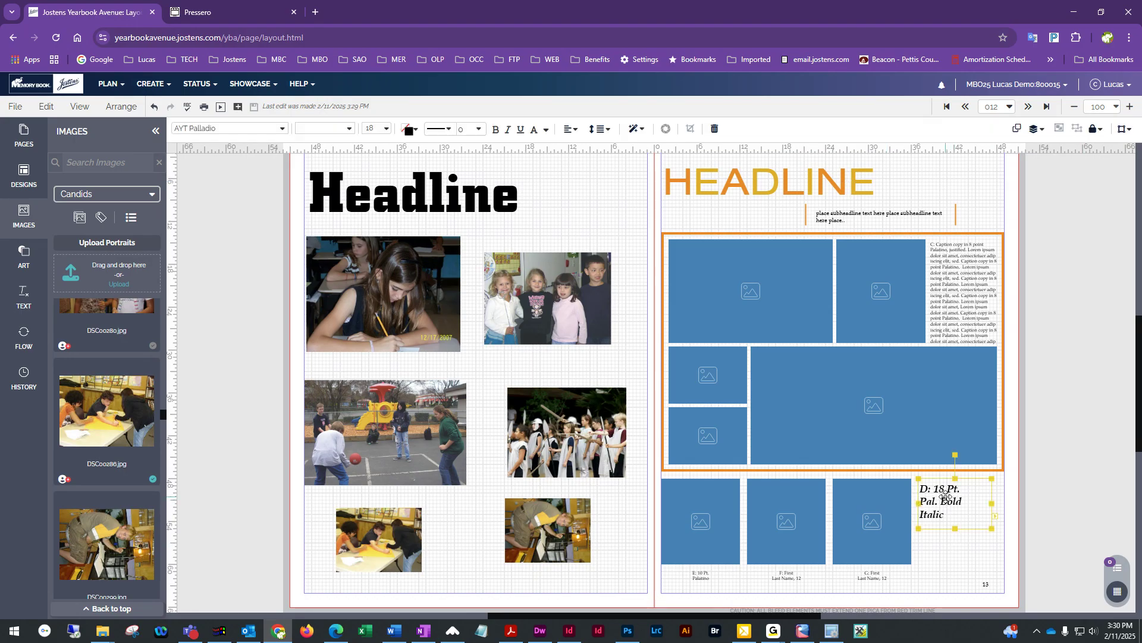
key("Delete")
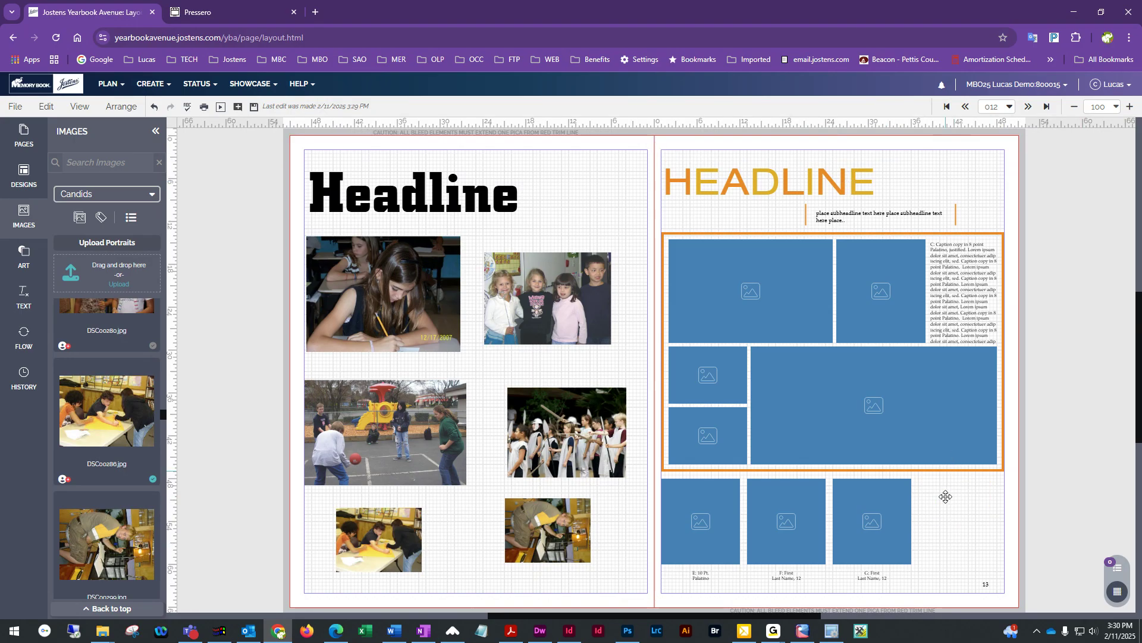
- Move page 13's orange frame down to the bottom margin and shorten it from above to surround the lowest row of image boxes
left_click(982, 471)
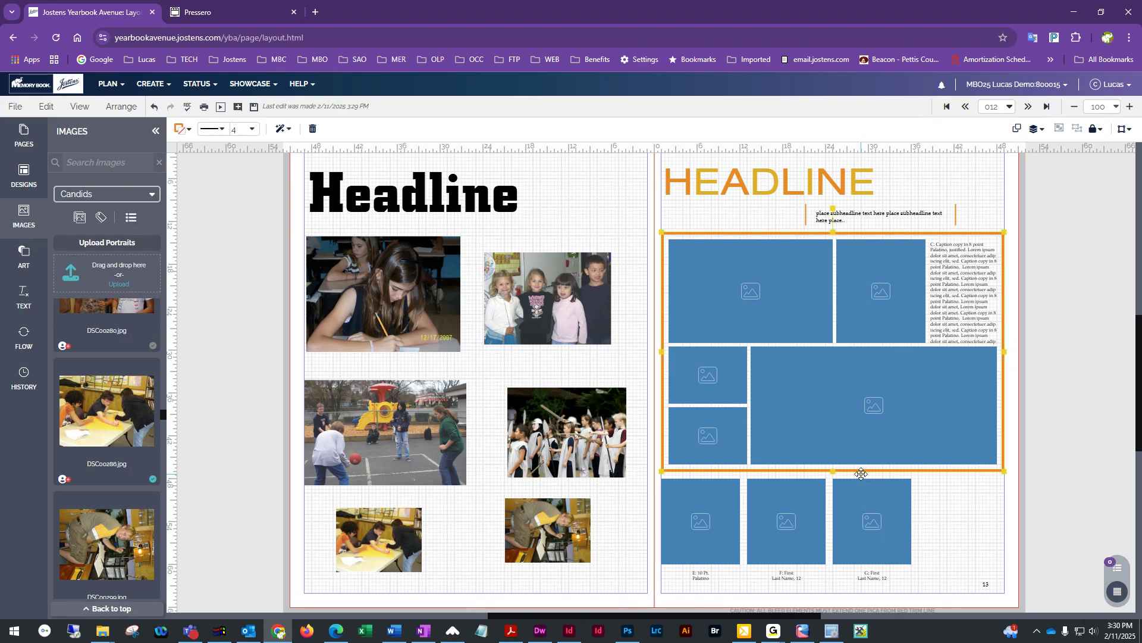
key("Down")
key("Down")
key("Down")
key("Down")
key("Down")
key("Down")
key("Down")
key("Down")
key("Down")
key("Down")
key("Down")
key("Down")
key("Down")
key("Down")
key("Down")
key("Down")
key("Down")
key("Down")
key("Down")
key("Down")
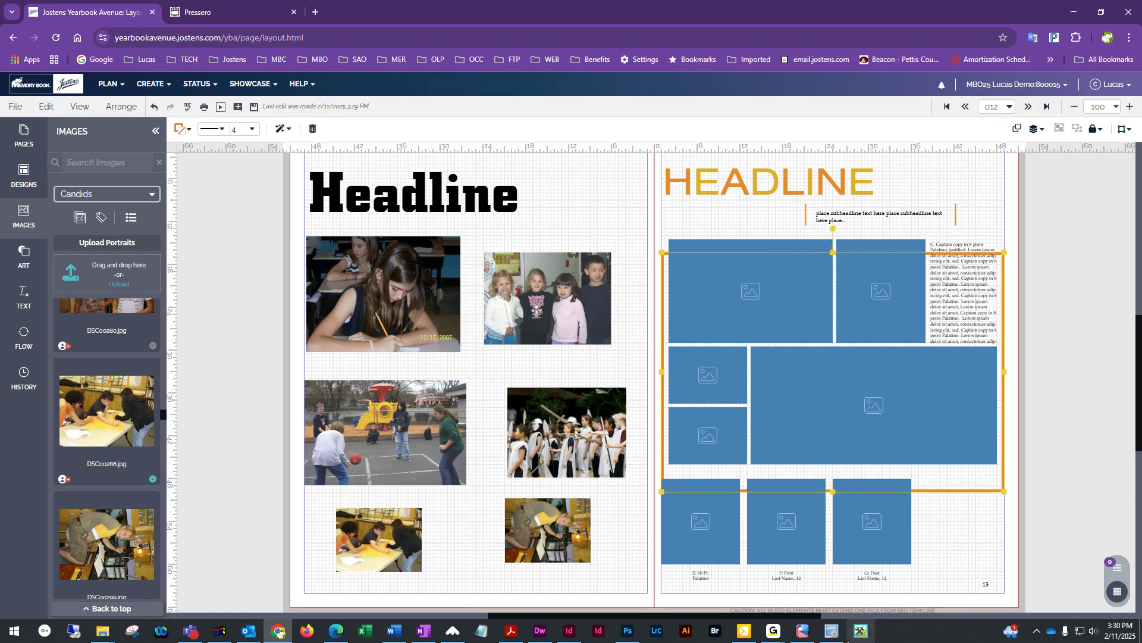
key("Down")
key("Down")
key("Down")
key("Down")
key("Down")
key("Down")
key("Down")
key("Down")
key("Down")
key("Down")
key("Down")
key("Down")
key("Down")
key("Down")
key("Down")
key("Down")
key("Down")
key("Down")
key("Down")
key("Down")
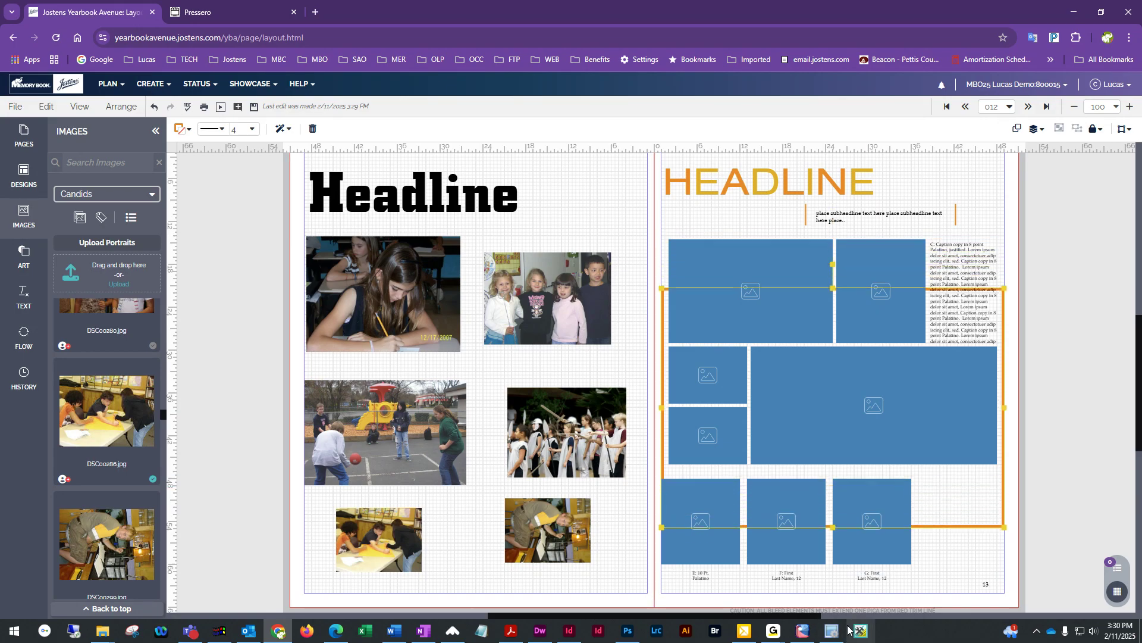
key("Down")
key("Down")
key("Down")
key("Down")
key("Down")
key("Down")
key("Down")
key("Down")
key("Down")
key("Down")
key("Down")
key("Down")
key("Down")
key("Down")
key("Down")
key("Down")
key("Down")
key("Down")
key("Down")
key("Down")
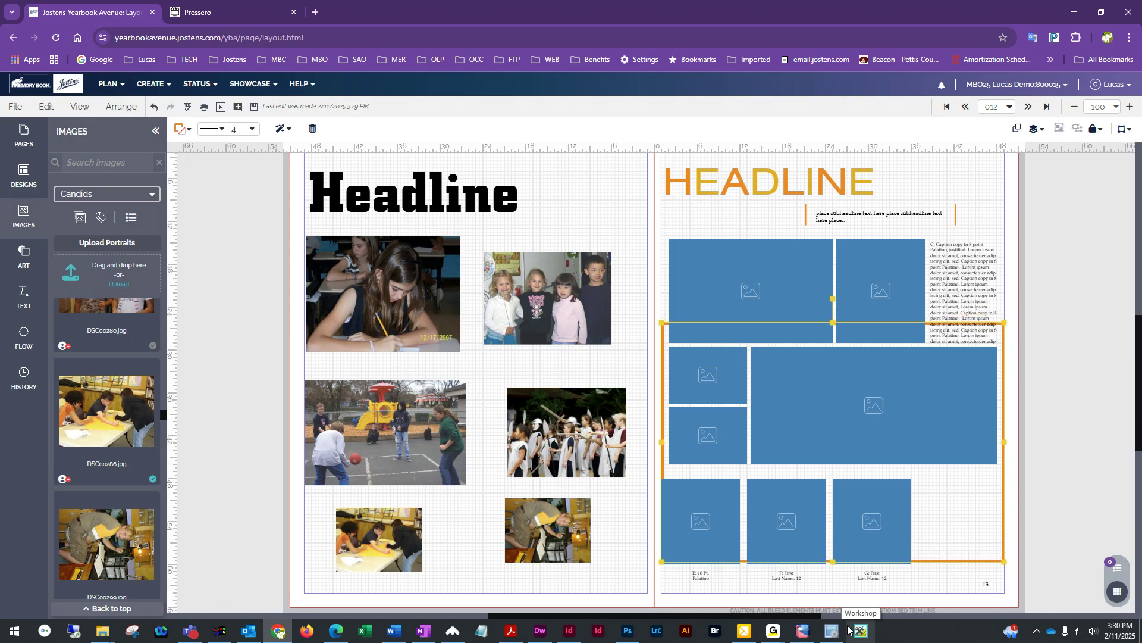
key("Down")
key("Down")
key("Down")
key("Down")
key("Down")
key("Down")
key("Down")
key("Down")
key("Down")
key("Down")
key("Down")
key("Down")
key("Down")
key("Down")
key("Down")
key("Down")
key("Down")
key("Down")
key("Down")
key("Down")
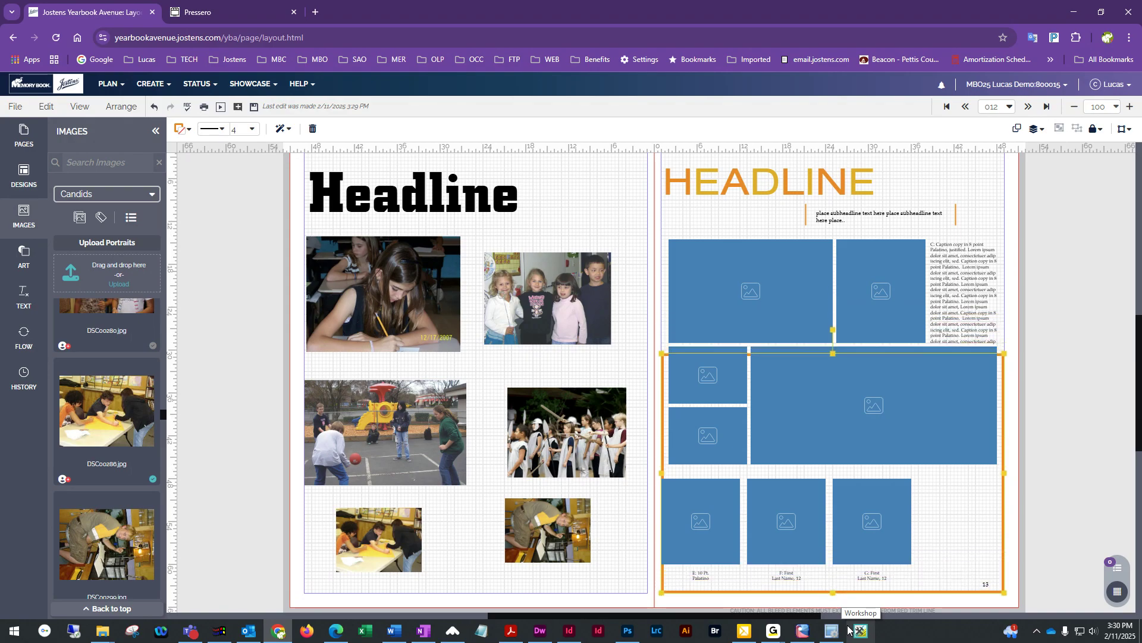
left_click_drag(832, 353, 834, 468)
left_click(1039, 477)
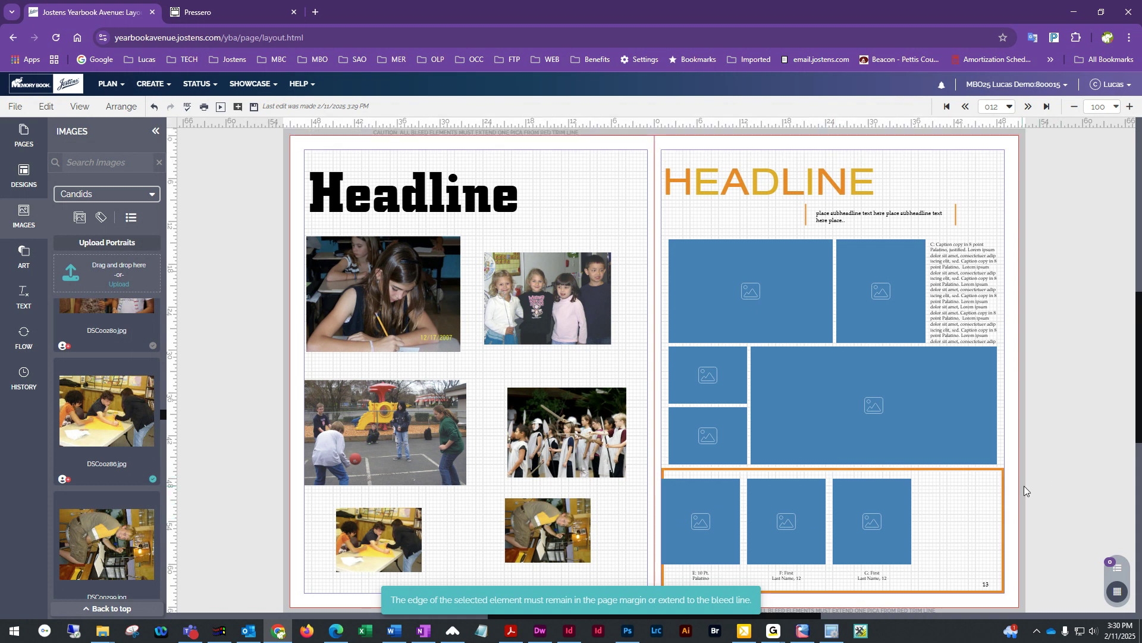
- Nudge the bottom row of three image boxes and their captions right together, lining them up with the boxes above inside the orange frame
left_click_drag(948, 497, 691, 578)
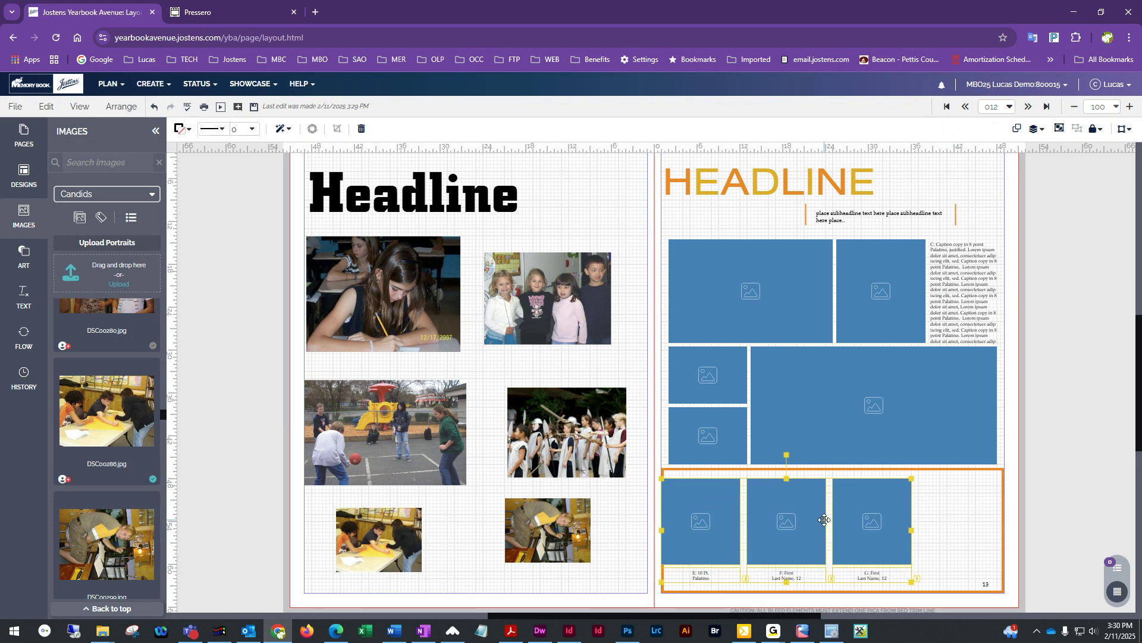
key("Right")
key("Right")
key("Right")
key("Right")
key("Right")
key("Right")
key("Right")
key("Right")
key("Right")
key("Right")
key("Right")
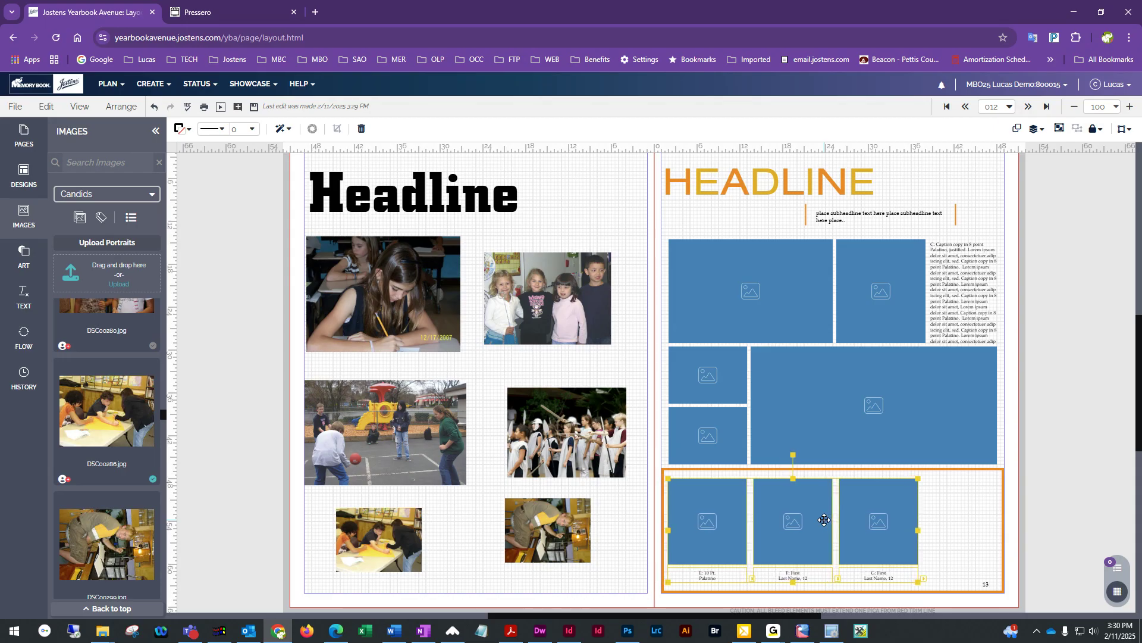
key("Right")
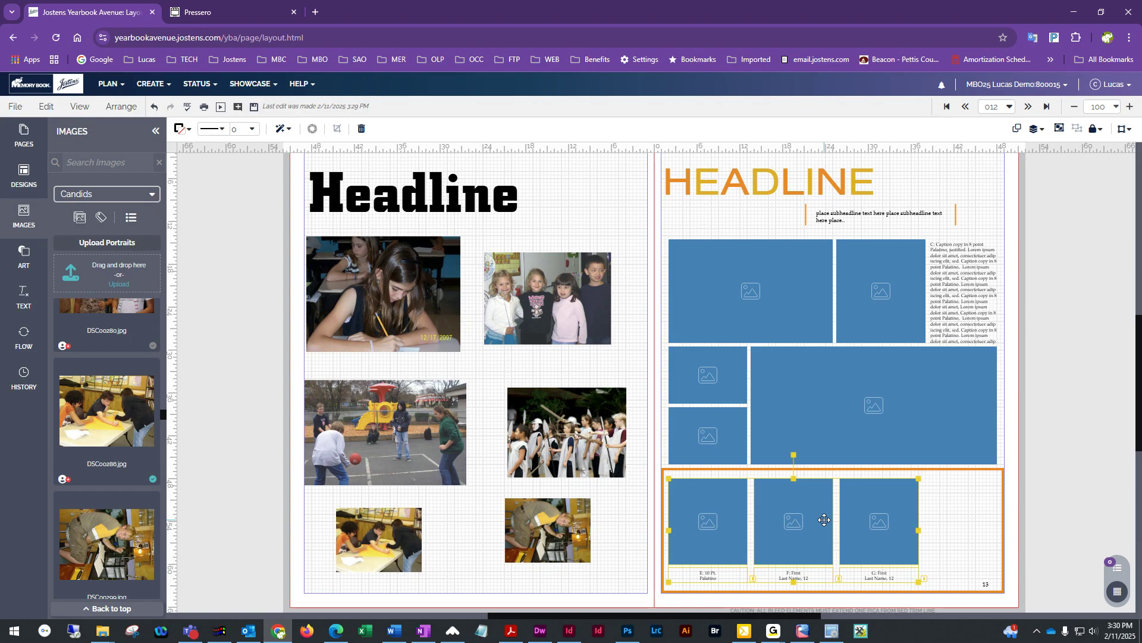
- Delete the orange "HEADLINE" text and the subheadline with its two orange side bars from page 13
left_click(936, 529)
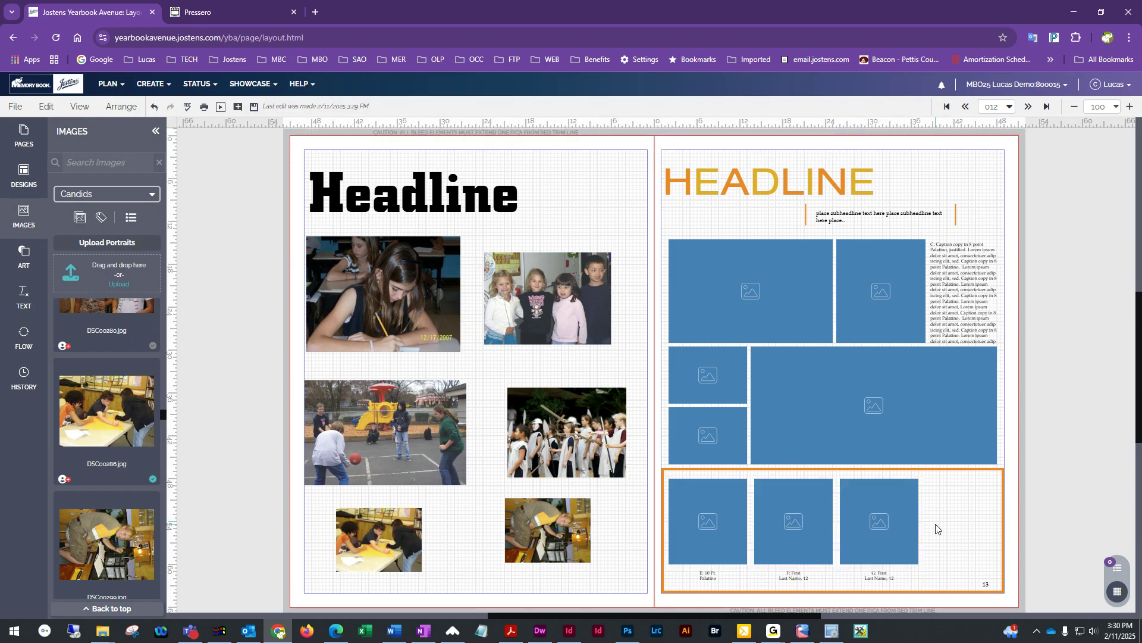
left_click(818, 177)
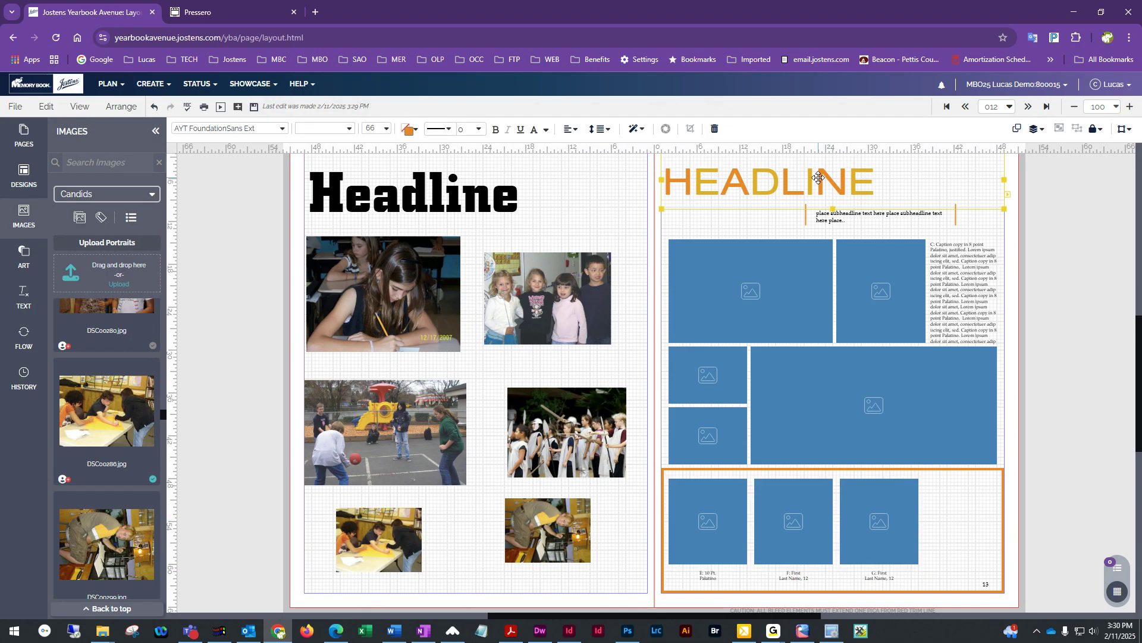
key("Delete")
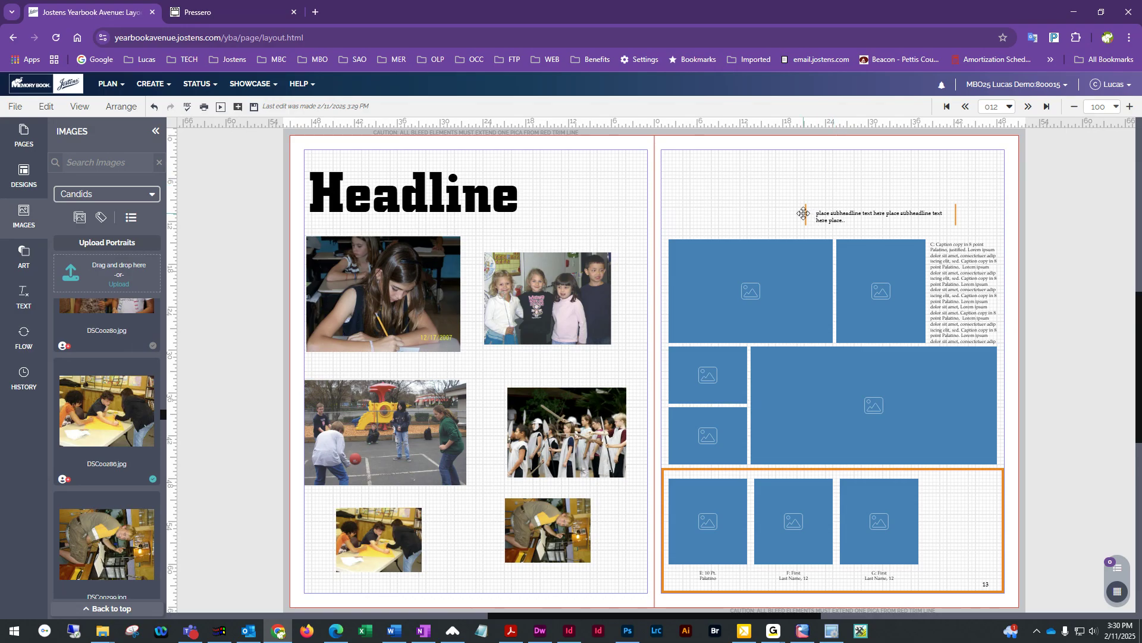
left_click_drag(763, 192, 984, 231)
key("Delete")
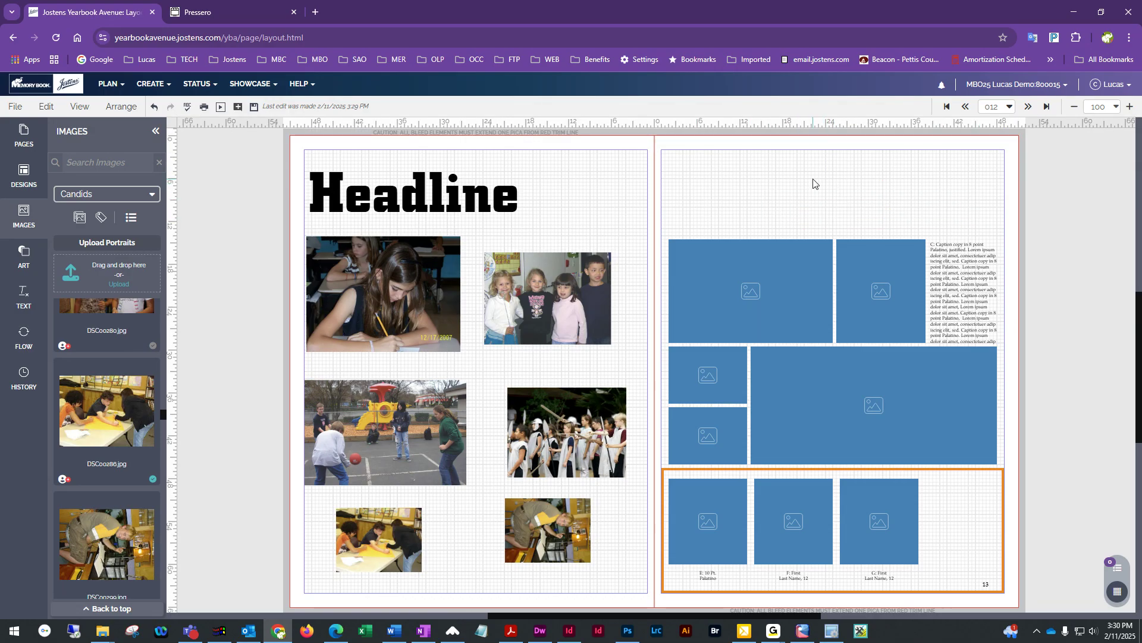
- Copy the third image box in page 13's bottom row and place the copy beside it as a fourth box
left_click(870, 504)
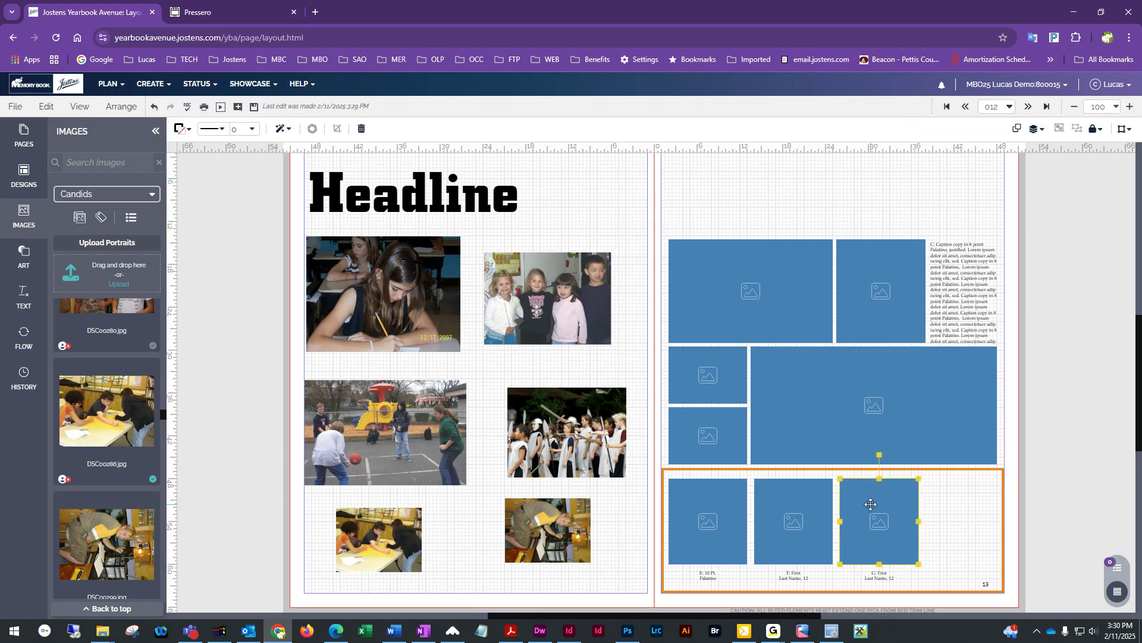
key("ctrl+v")
left_click_drag(885, 525, 955, 531)
left_click(1036, 507)
- Align the top edges of the third and fourth image boxes in page 13's bottom row
left_click(892, 512, "shift")
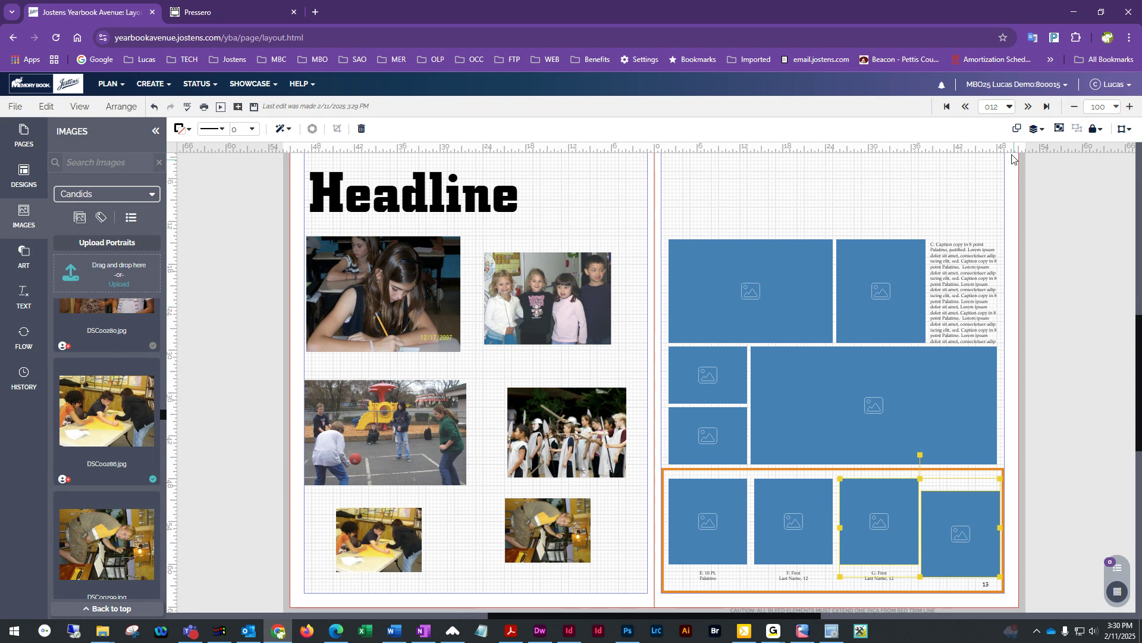
left_click(1036, 128)
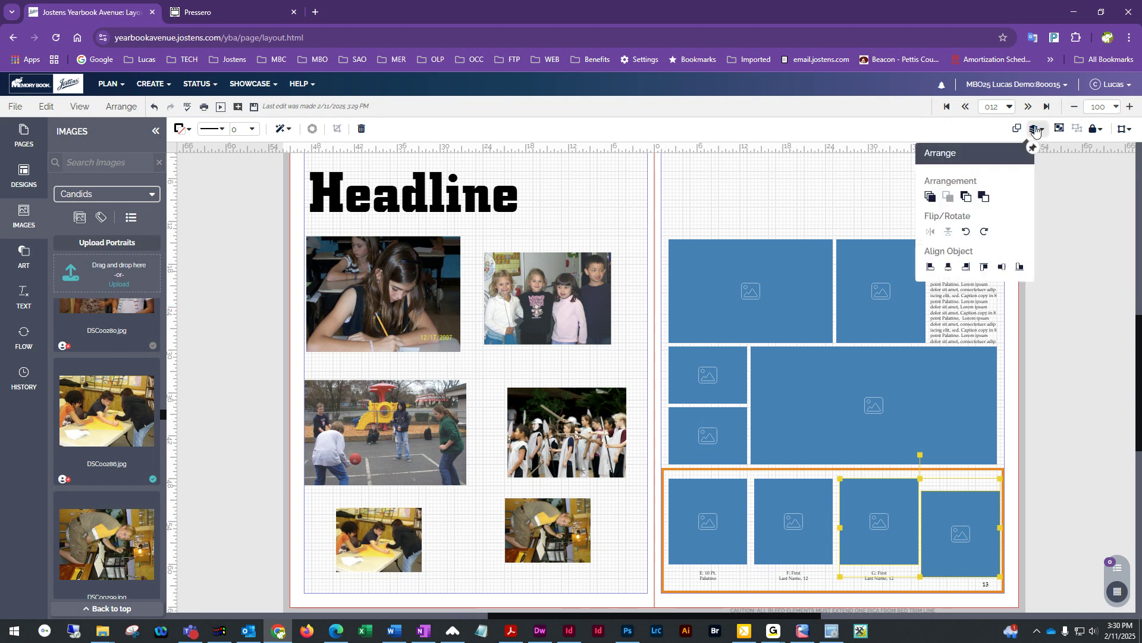
left_click(985, 269)
left_click(1074, 499)
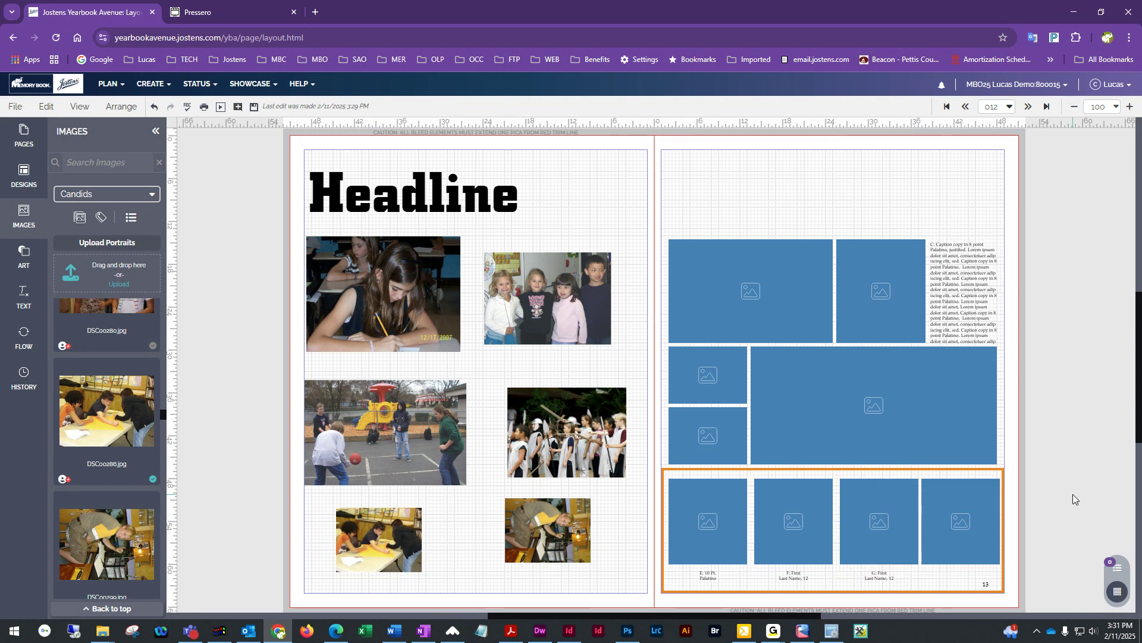
- Nudge the fourth bottom-row image box slightly left to line up with the large box above, and select the third box
left_click(970, 514)
key("Left")
key("Left")
key("Left")
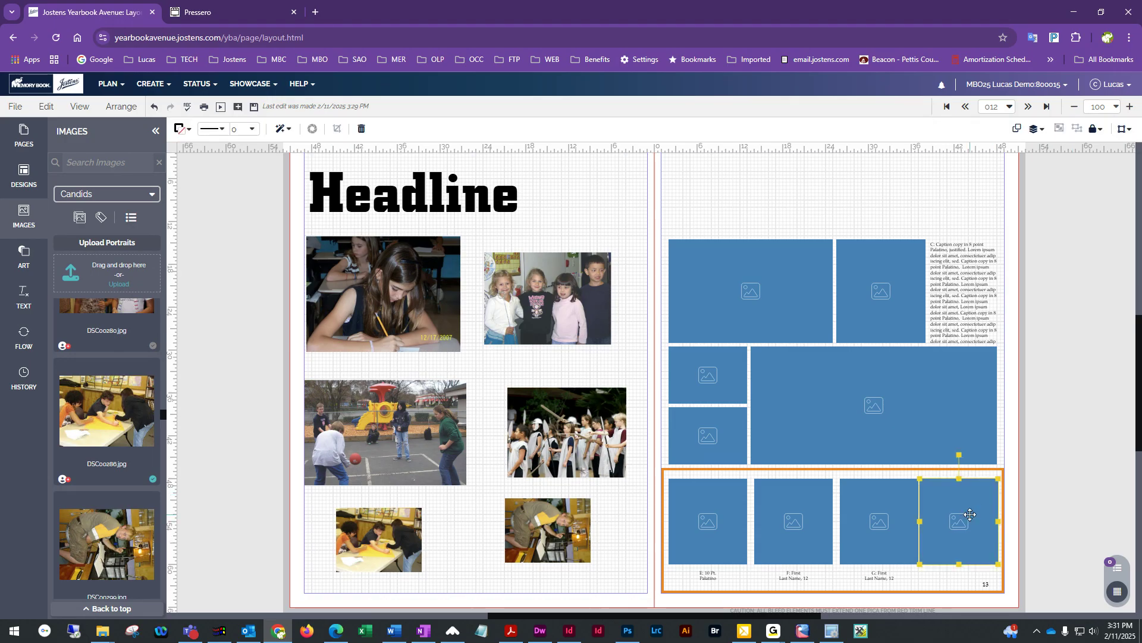
left_click(881, 518)
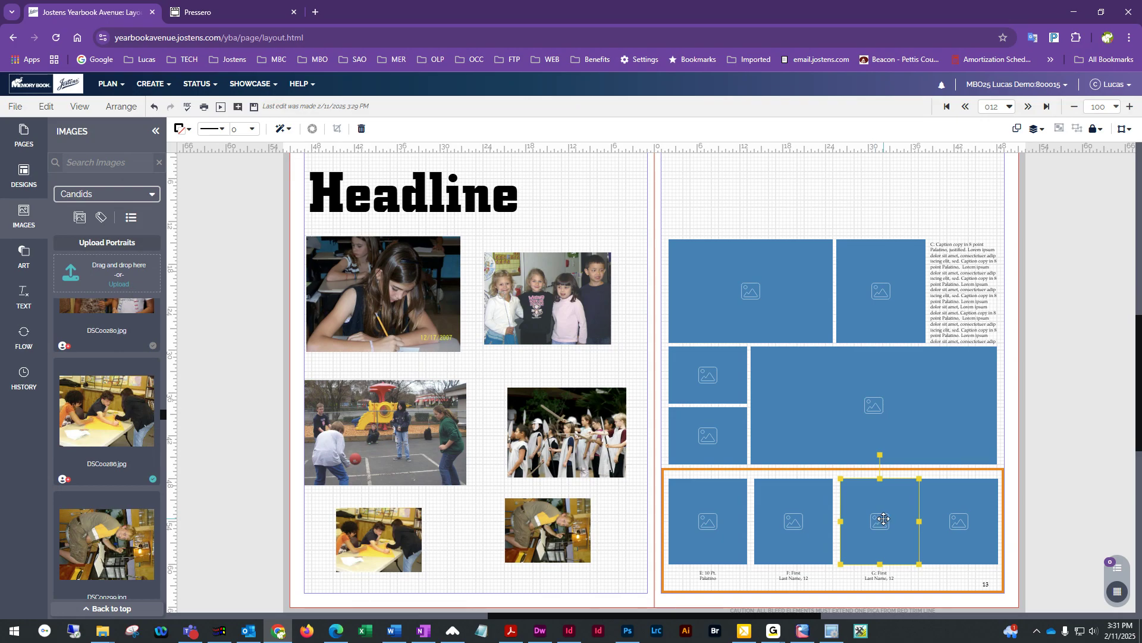
- Nudge the third photo box in the bottom row left to open a gap before the fourth box
key("Left")
key("Left")
key("Left")
key("Left")
key("Left")
key("Left")
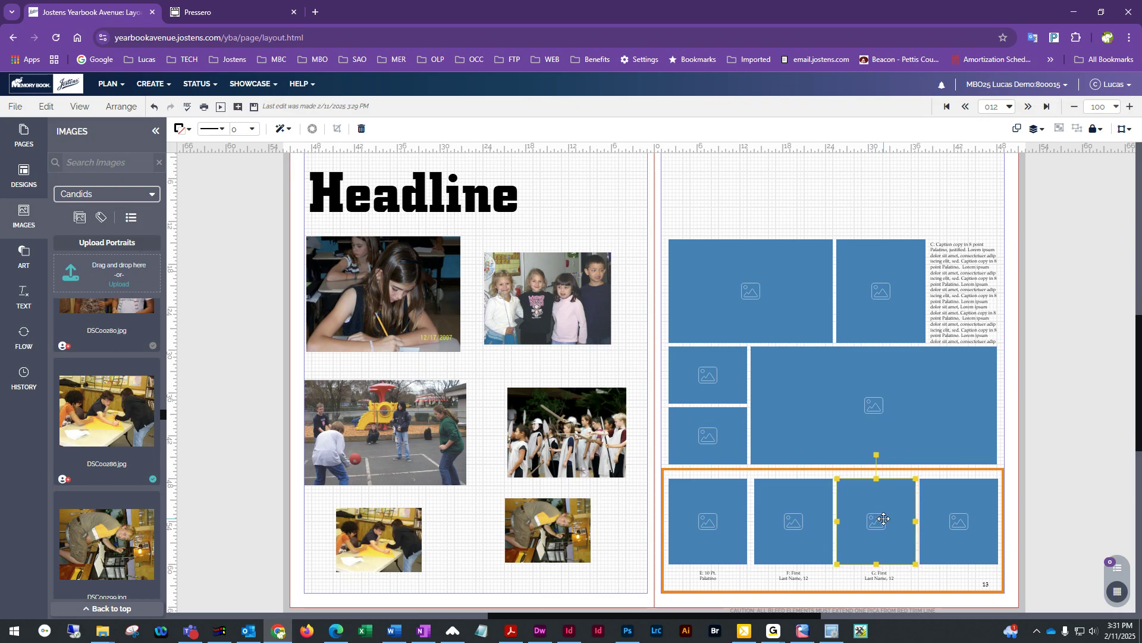
- Nudge the second photo box in the bottom row left, closer to the first box
left_click(798, 535)
key("Left")
key("Left")
key("Left")
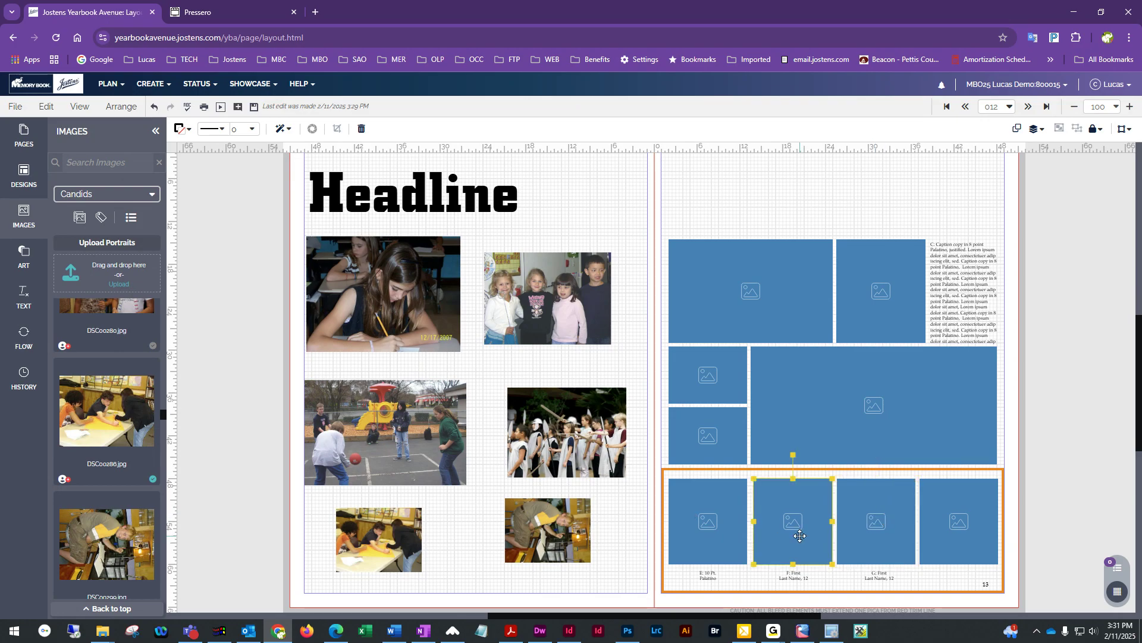
key("Left")
key("Left")
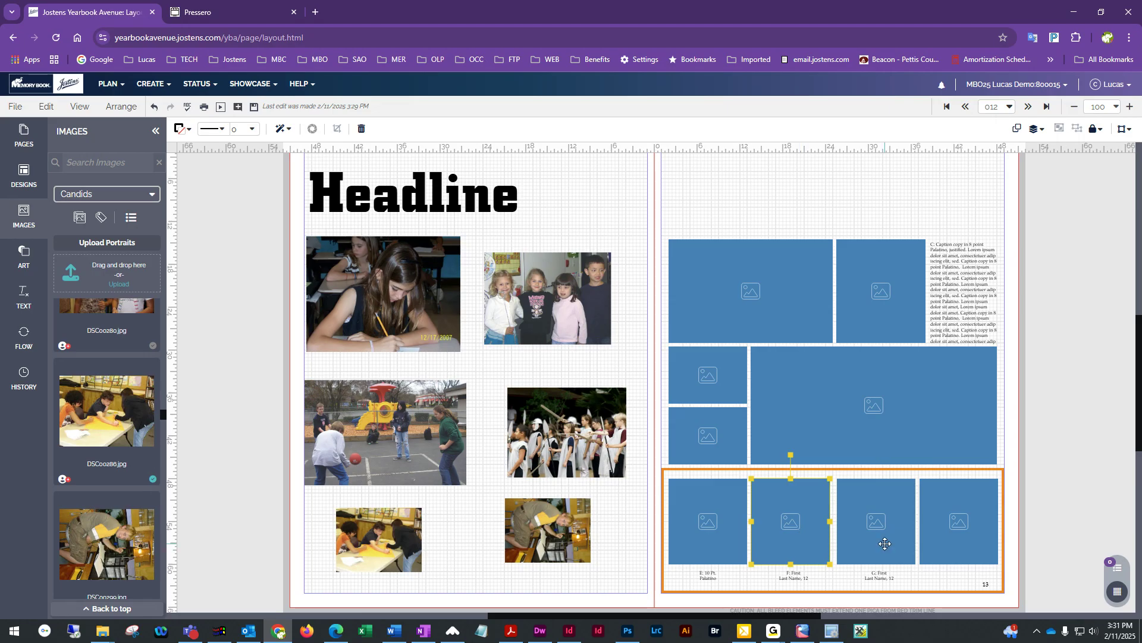
- Shift the third and fourth photo boxes in the bottom row slightly left together, aligning the fourth with the large box above
left_click(930, 542)
left_click(864, 526, "shift")
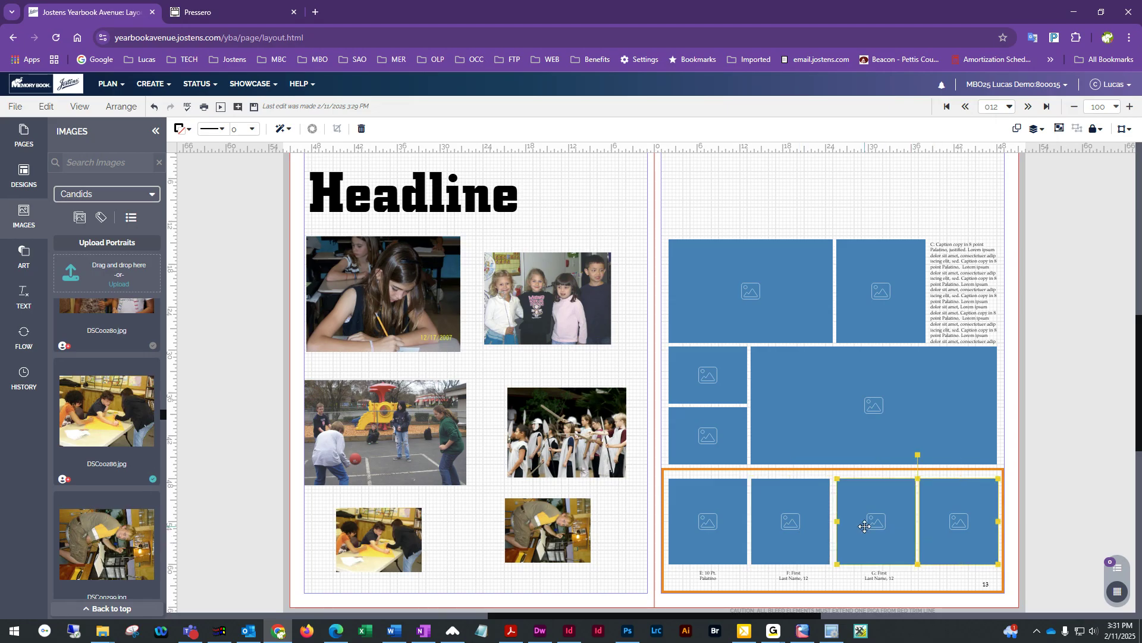
key("Left")
key("Left")
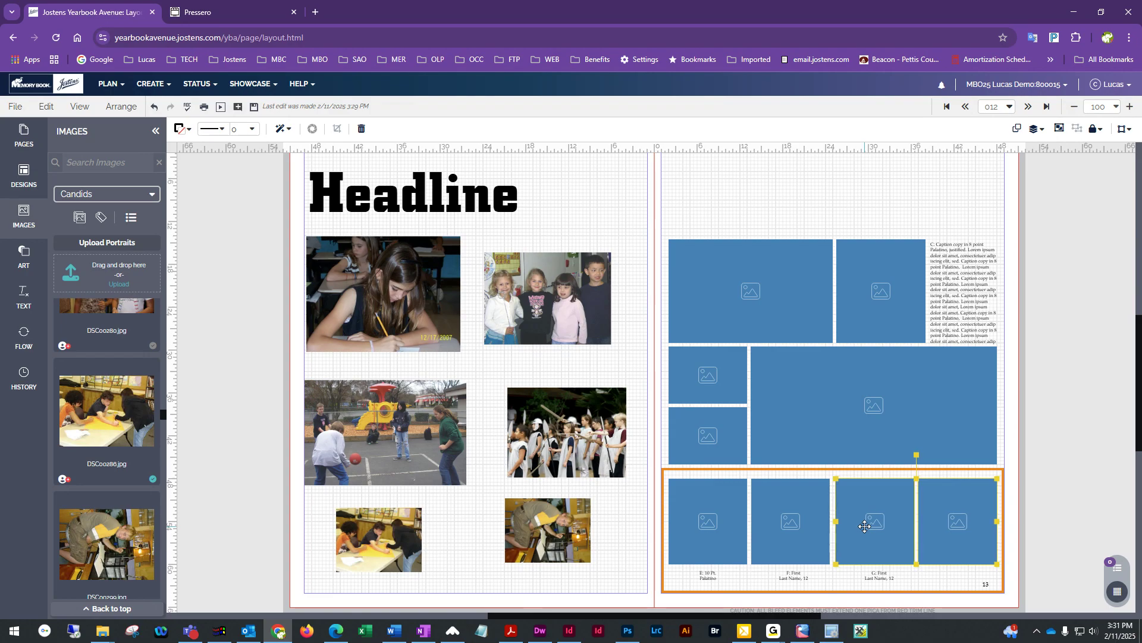
left_click(1072, 489)
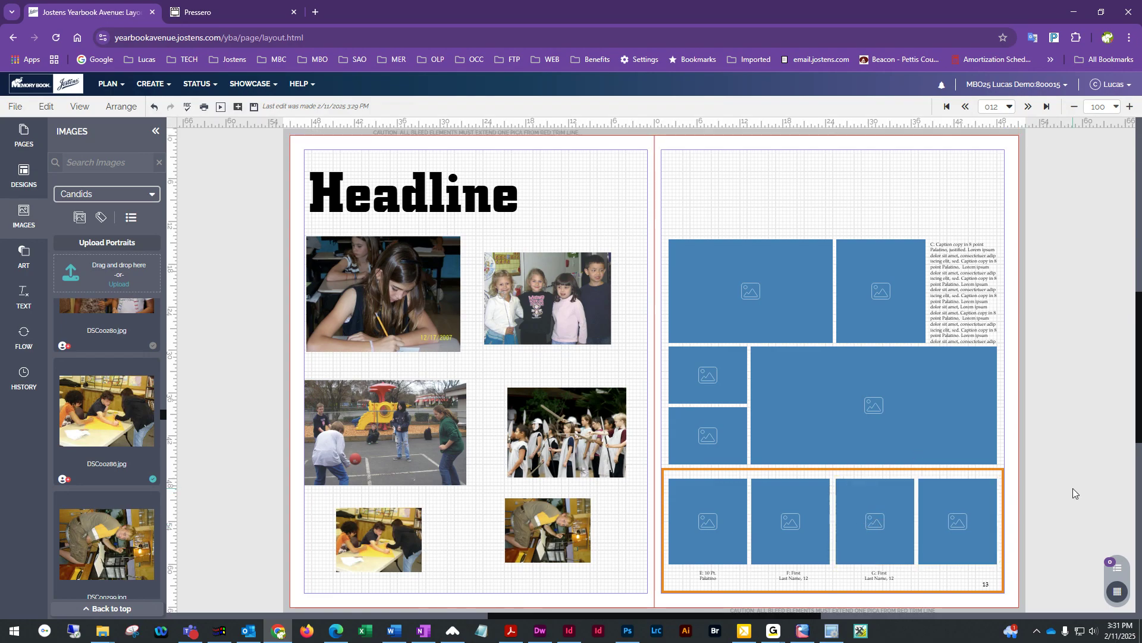
- Nudge the second bottom-row photo box slightly right to even out the gaps
left_click(821, 523)
key("Right")
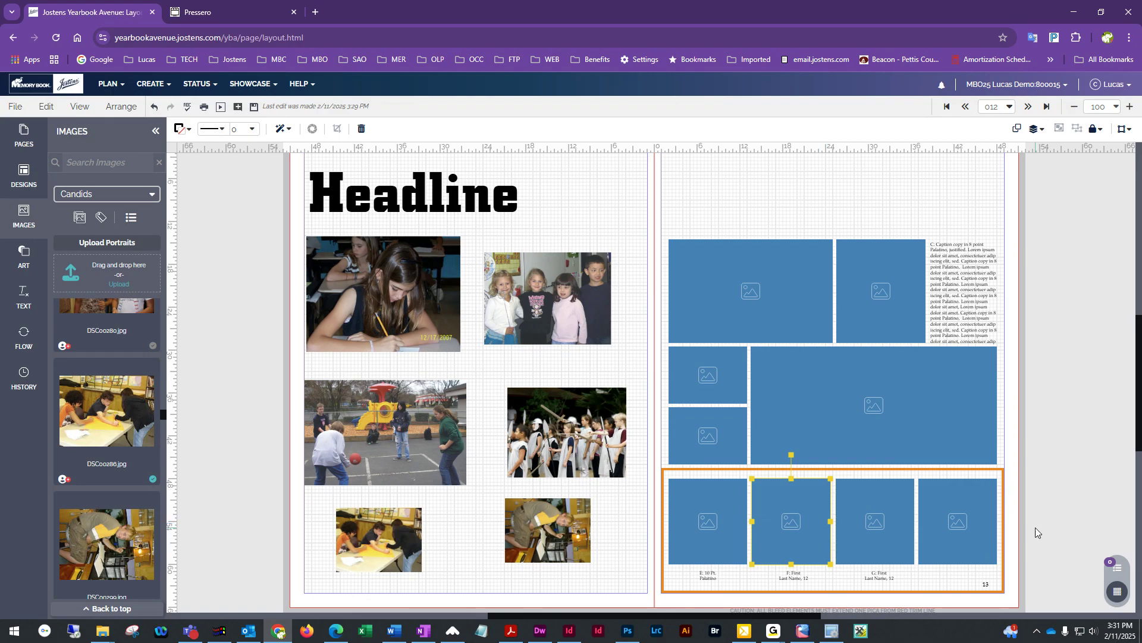
left_click(1069, 501)
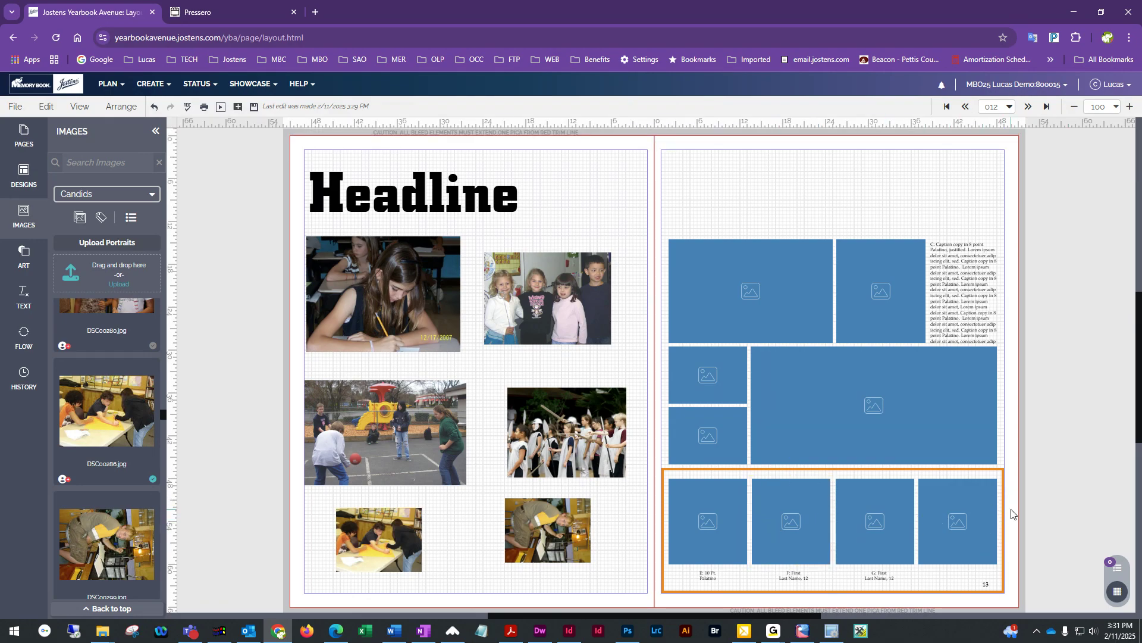
- Duplicate the "G: First Last Name, 12" caption and place the copy under the fourth bottom-row photo box
left_click(889, 576)
left_click_drag(890, 576, 975, 576)
left_click(1087, 497)
- Change the shape stroke of the orange frame around the bottom photo row to the yellow from the Virtual color set
left_click(1006, 474)
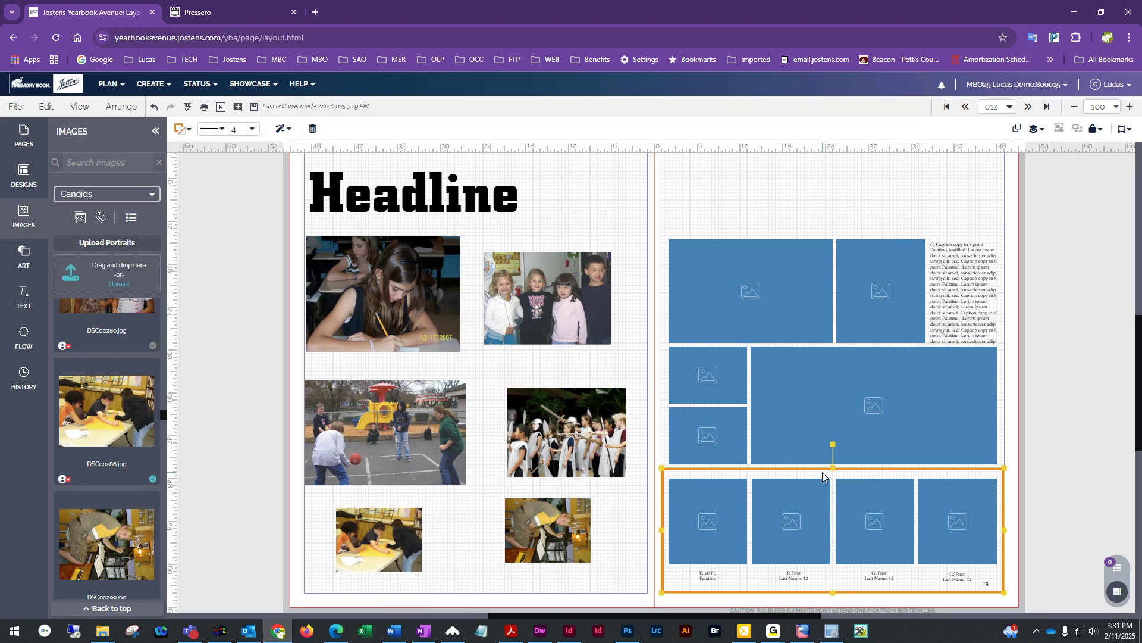
left_click(179, 130)
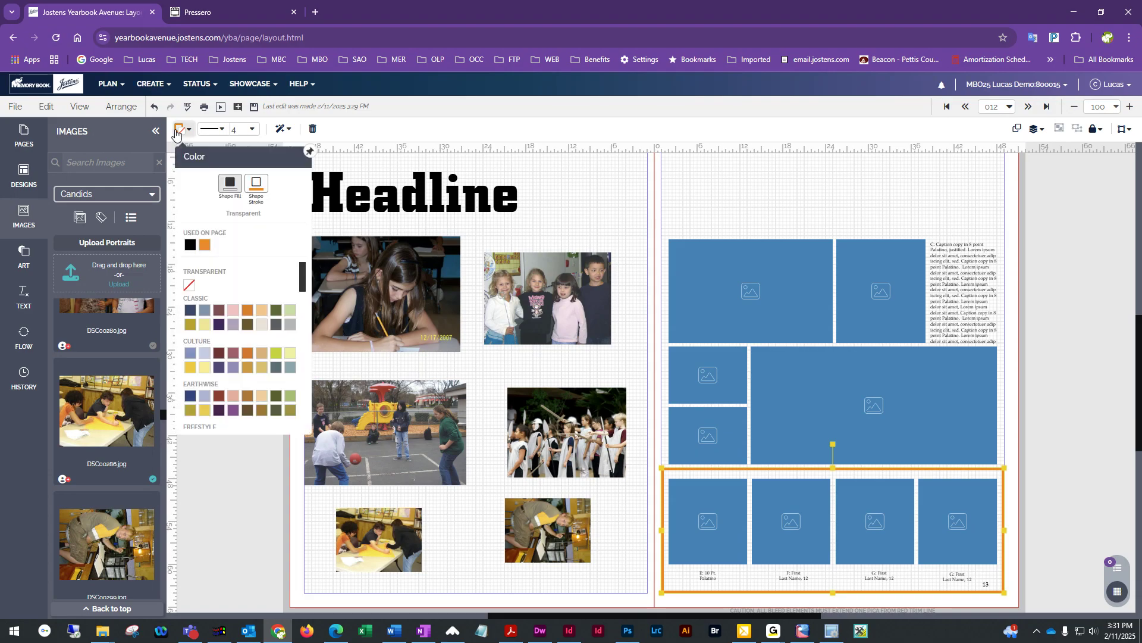
left_click(258, 202)
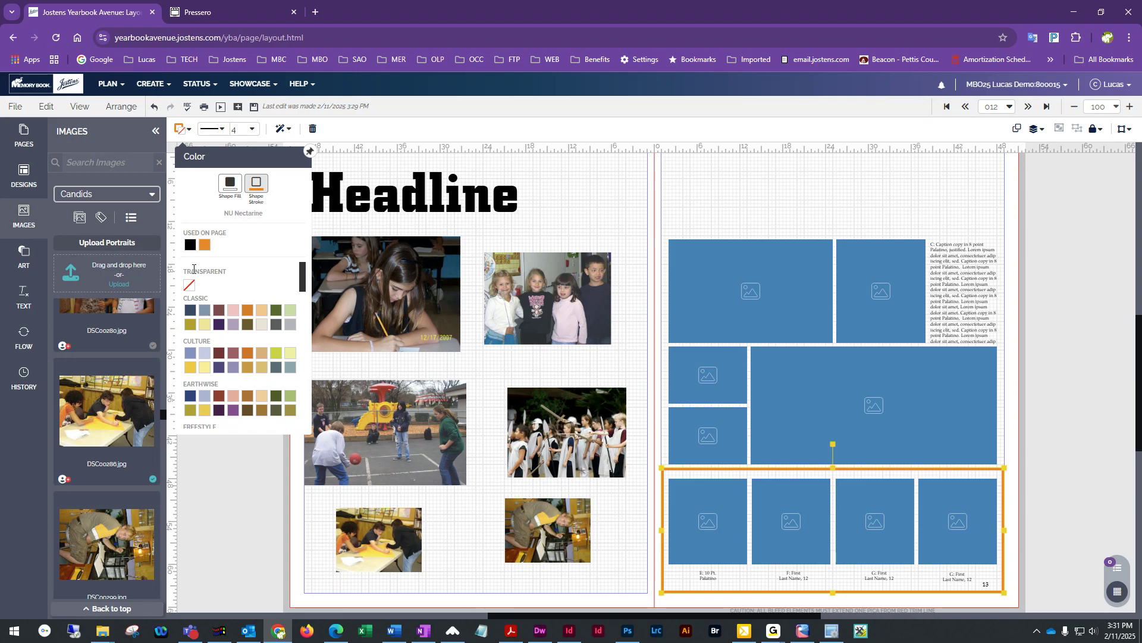
scroll(268, 345, "down", 3)
scroll(267, 347, "down", 3)
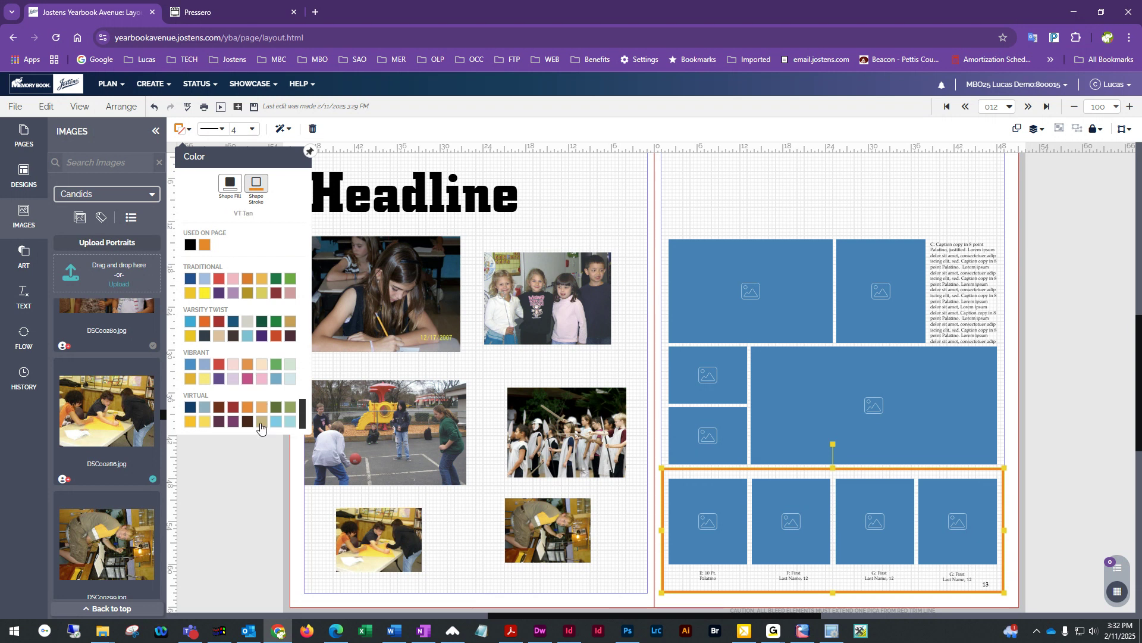
left_click(190, 420)
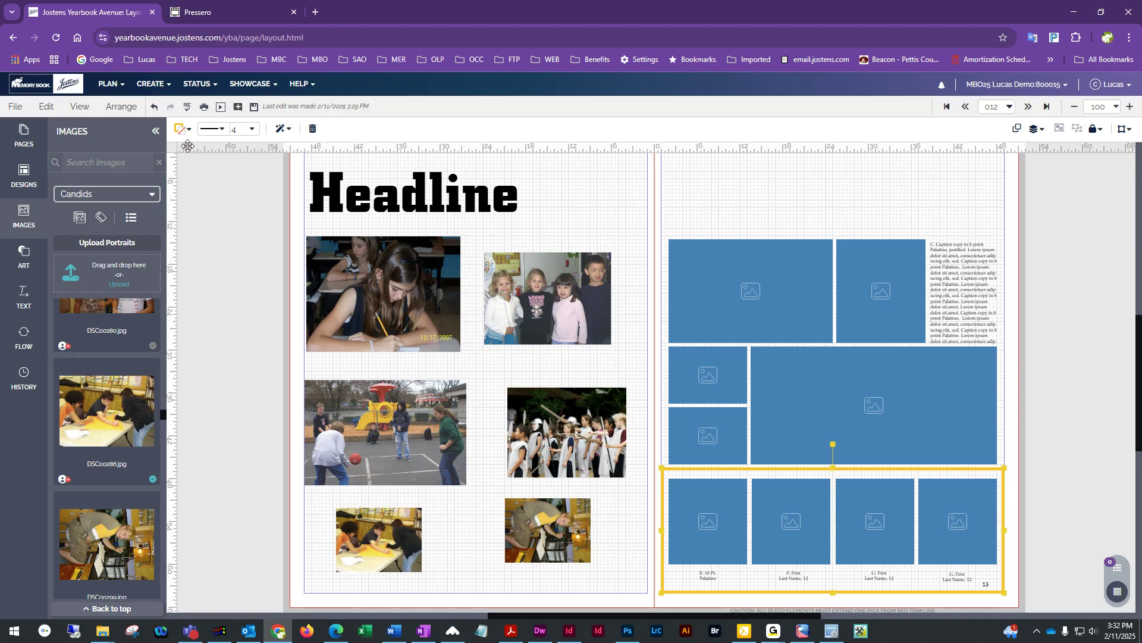
left_click(256, 355)
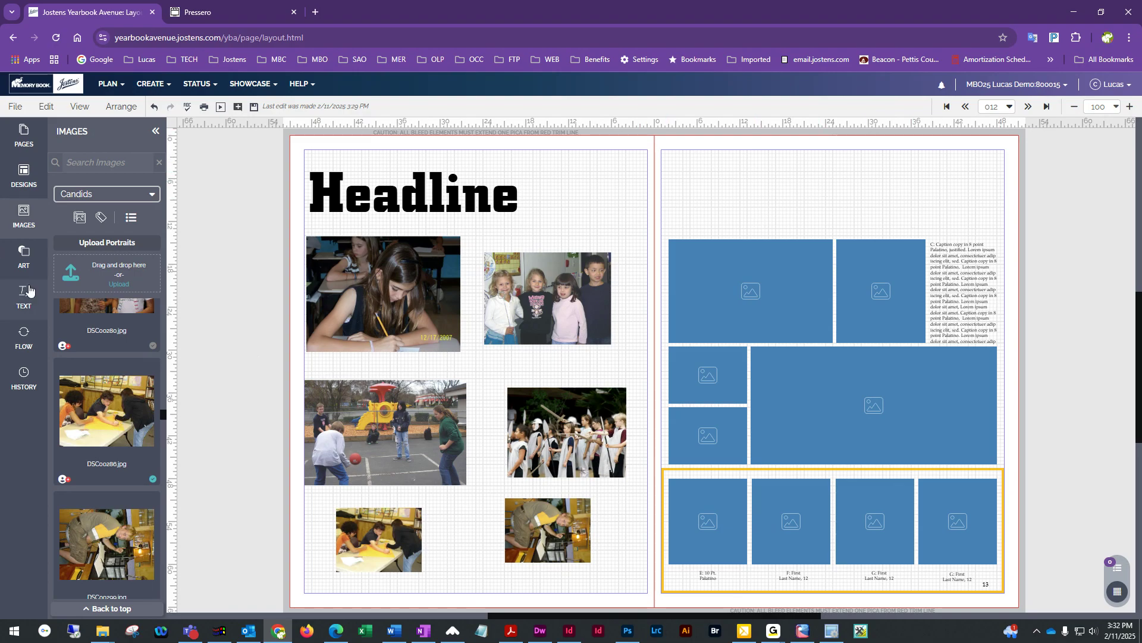
- Show the Headline designs from the Click-N-Go! category
left_click(18, 226)
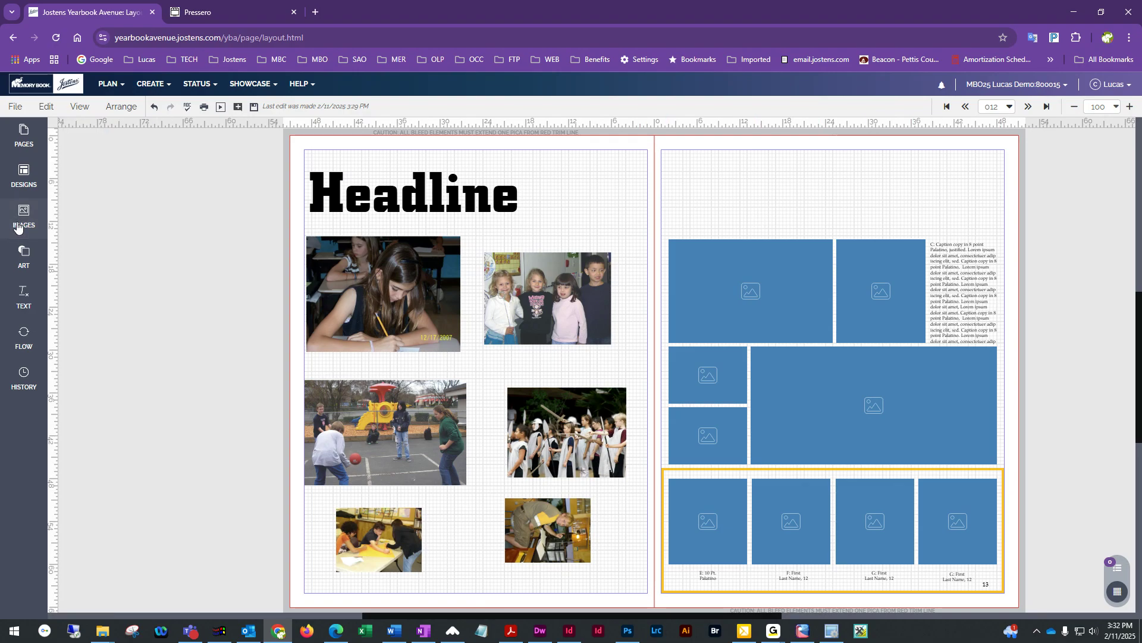
left_click(18, 226)
left_click(24, 174)
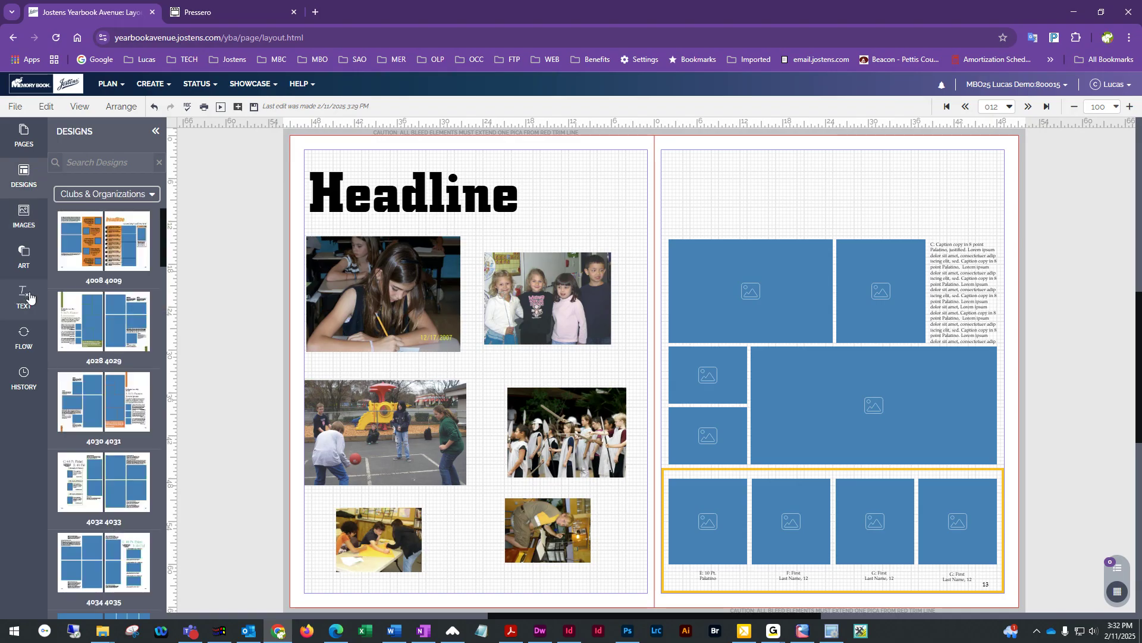
left_click(16, 186)
left_click(119, 194)
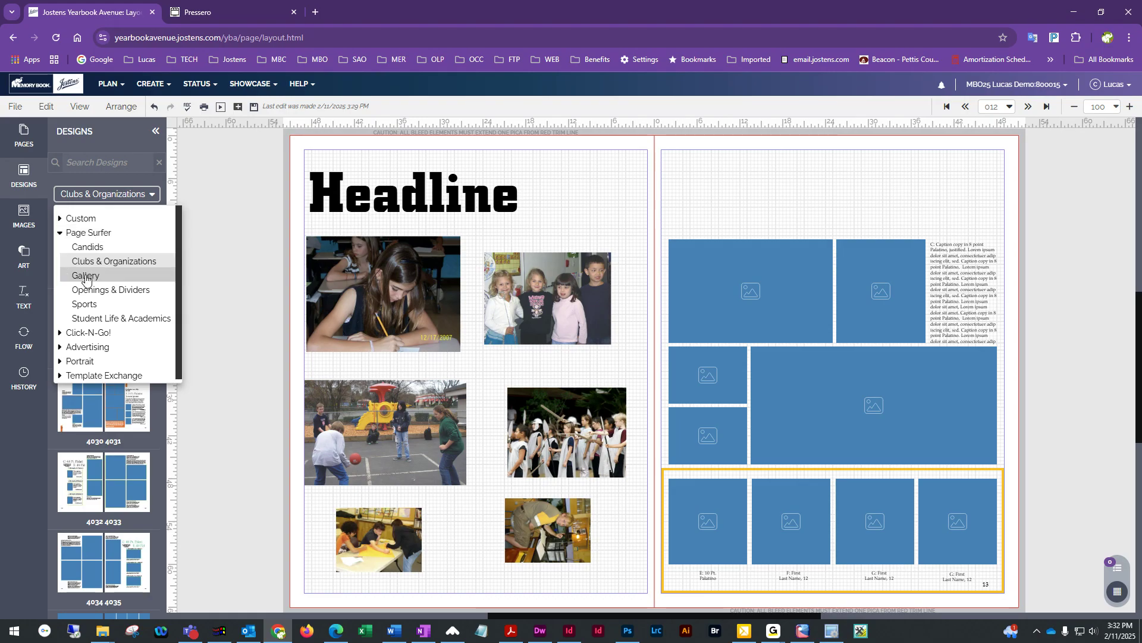
left_click(59, 333)
scroll(59, 336, "down", 3)
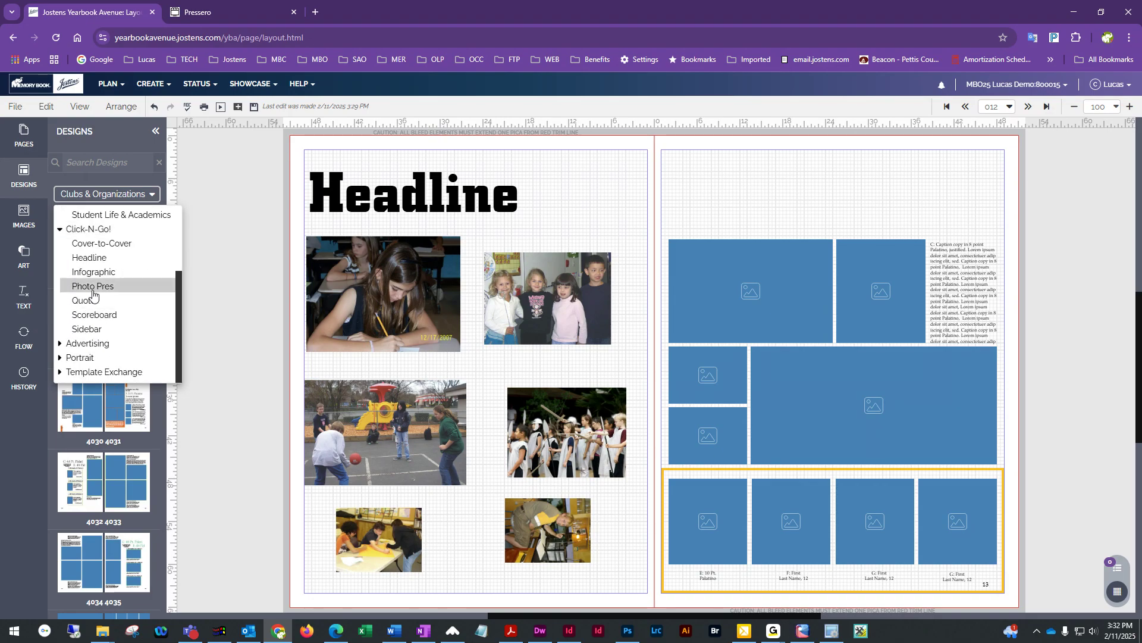
left_click(90, 258)
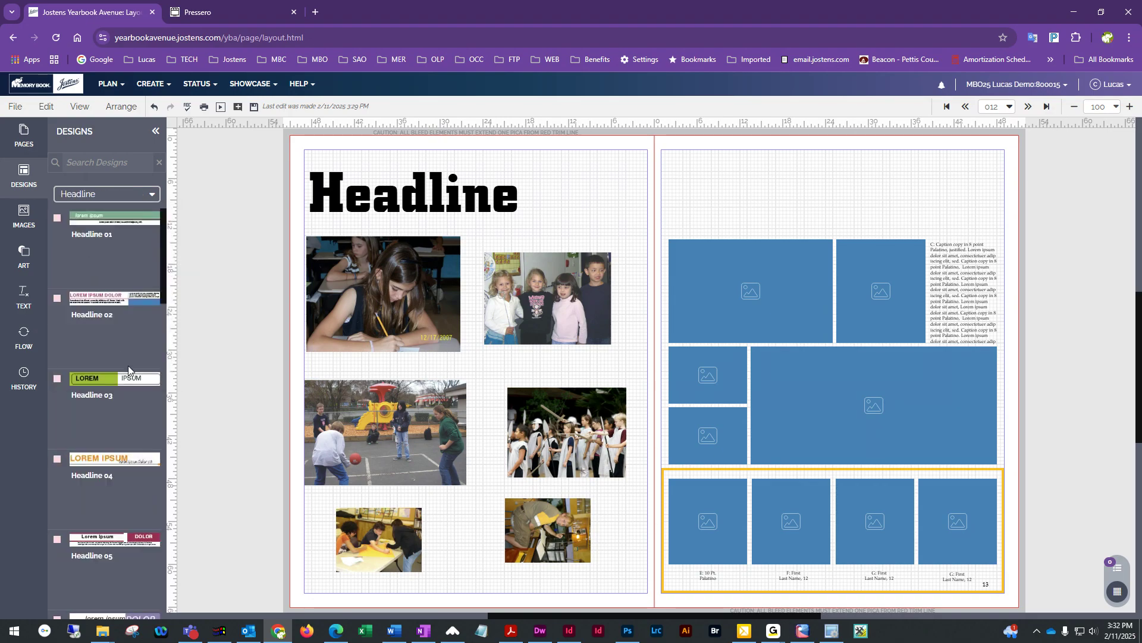
- Place the Headline 18 design in the empty space above the photo boxes on page 13
scroll(129, 369, "down", 8)
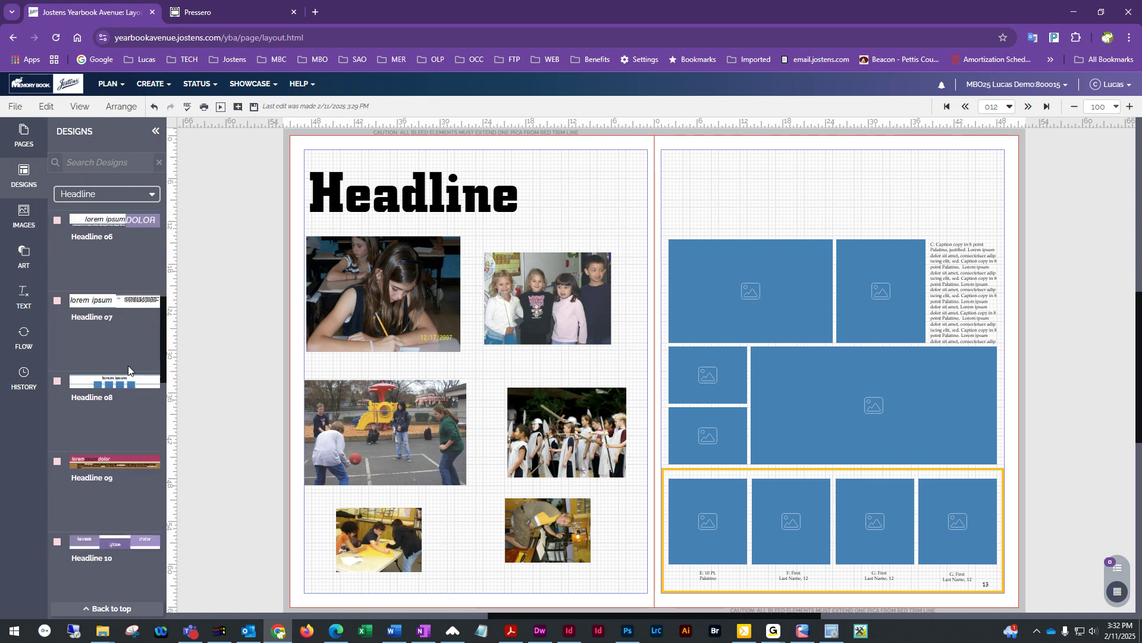
scroll(127, 365, "down", 7)
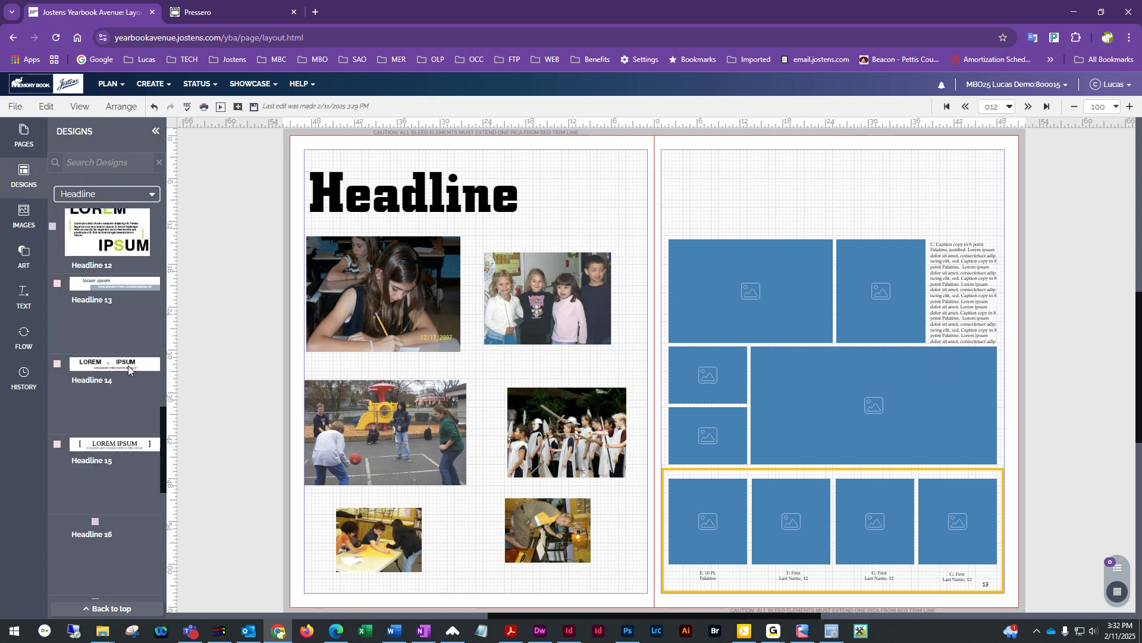
scroll(127, 365, "down", 7)
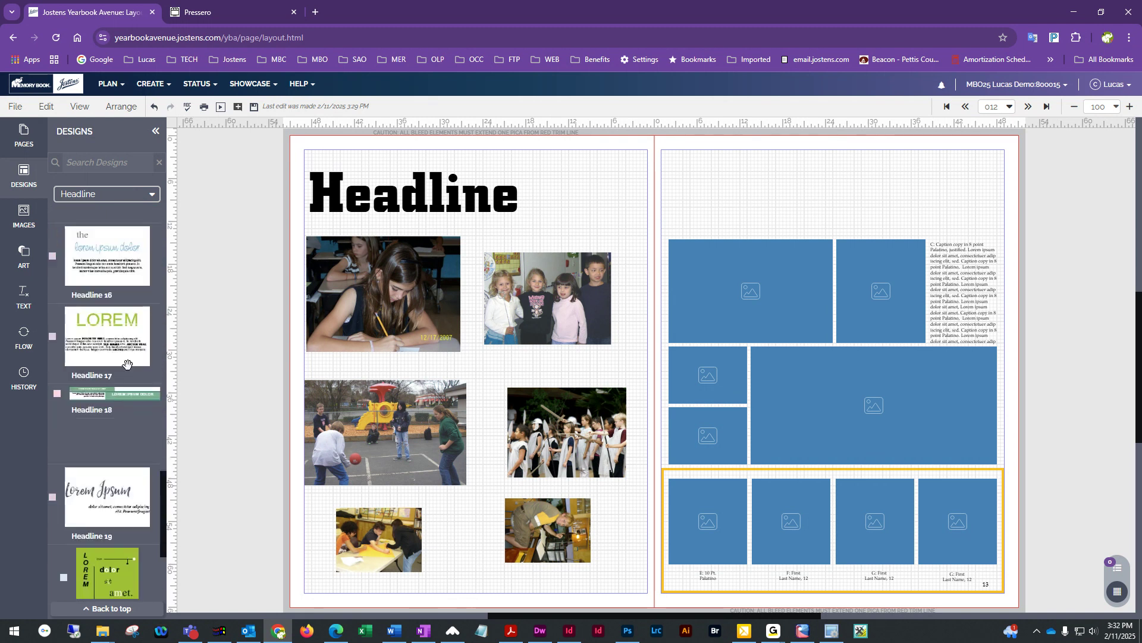
scroll(127, 366, "up", 5)
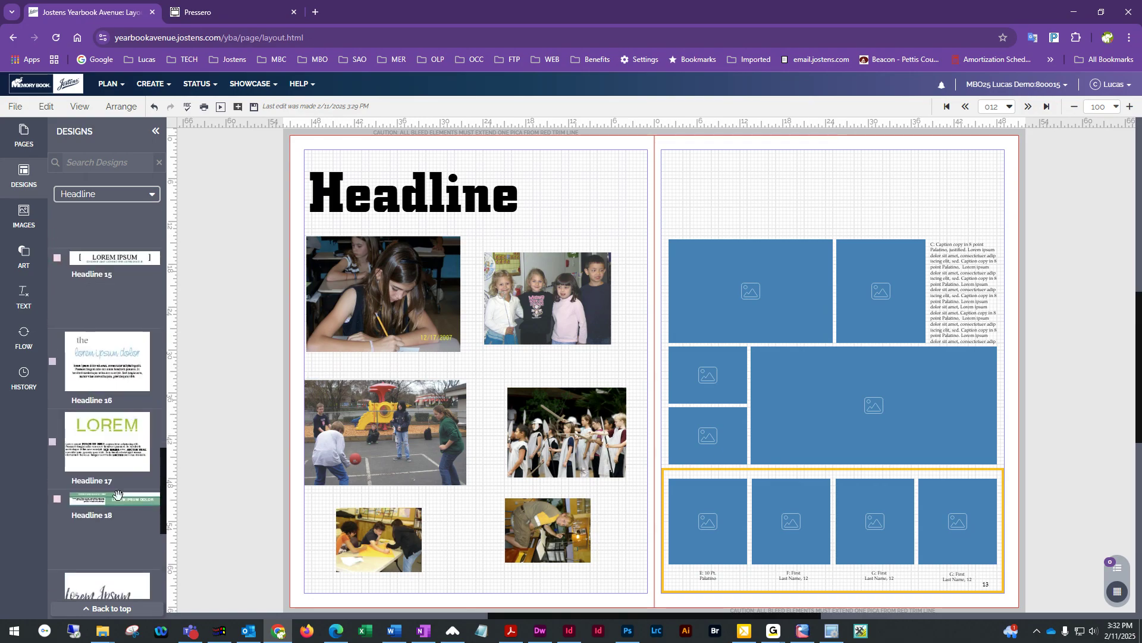
left_click_drag(116, 497, 825, 198)
left_click(1035, 223)
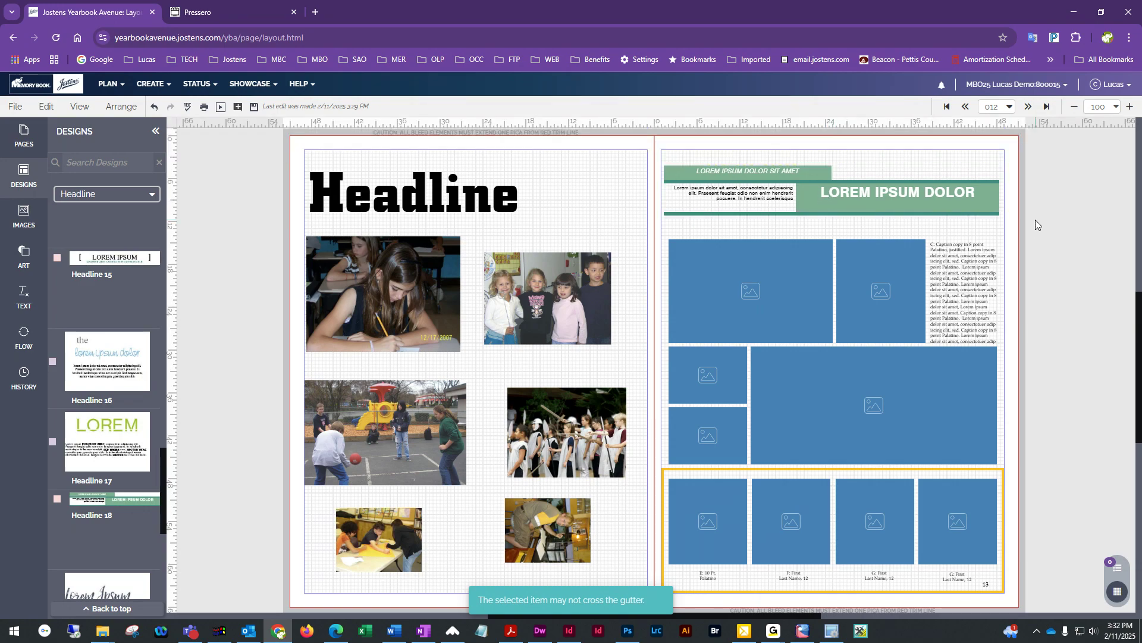
- Ungroup the placed headline design on page 13 into separate elements
left_click(983, 202)
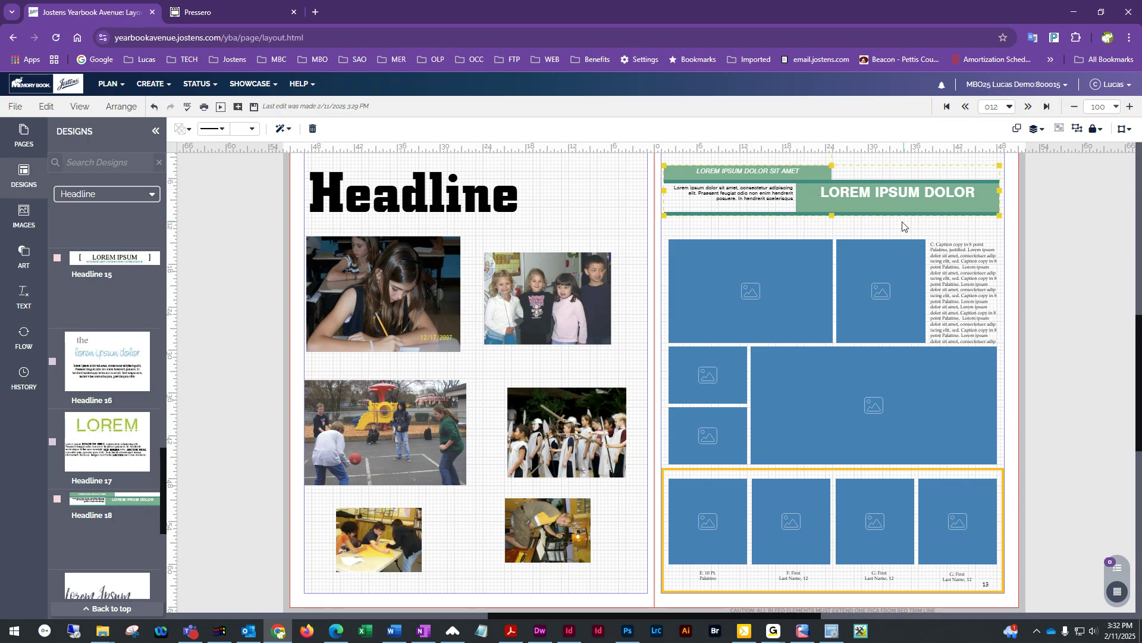
left_click(1076, 128)
left_click(1063, 225)
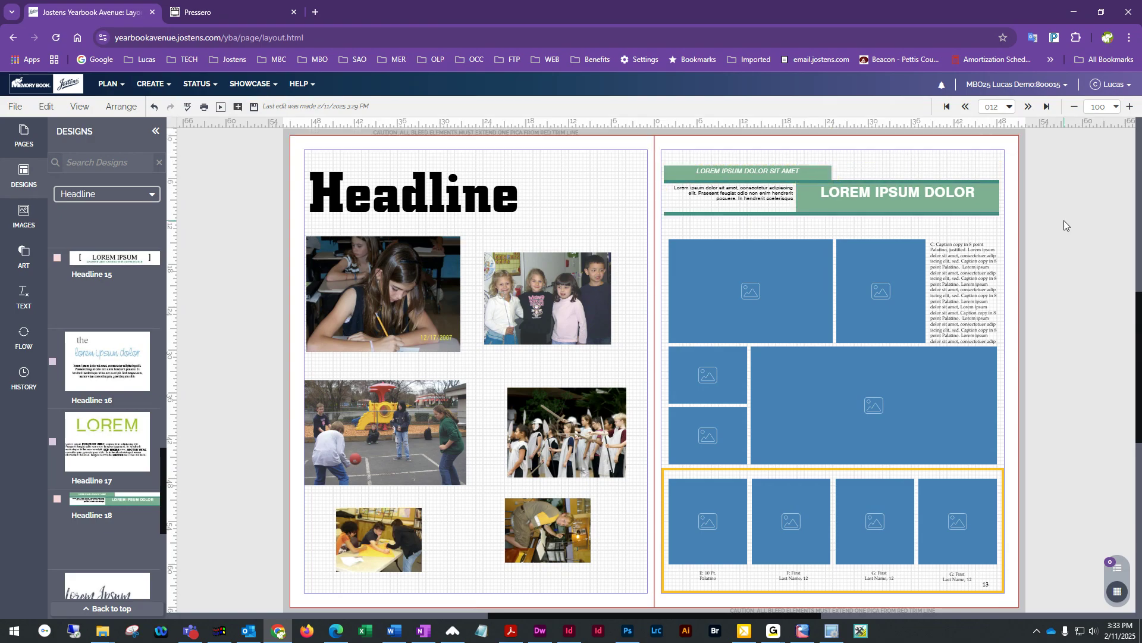
- Recolor the two dark green horizontal lines of the headline design with the yellow already used on the page
left_click(845, 181)
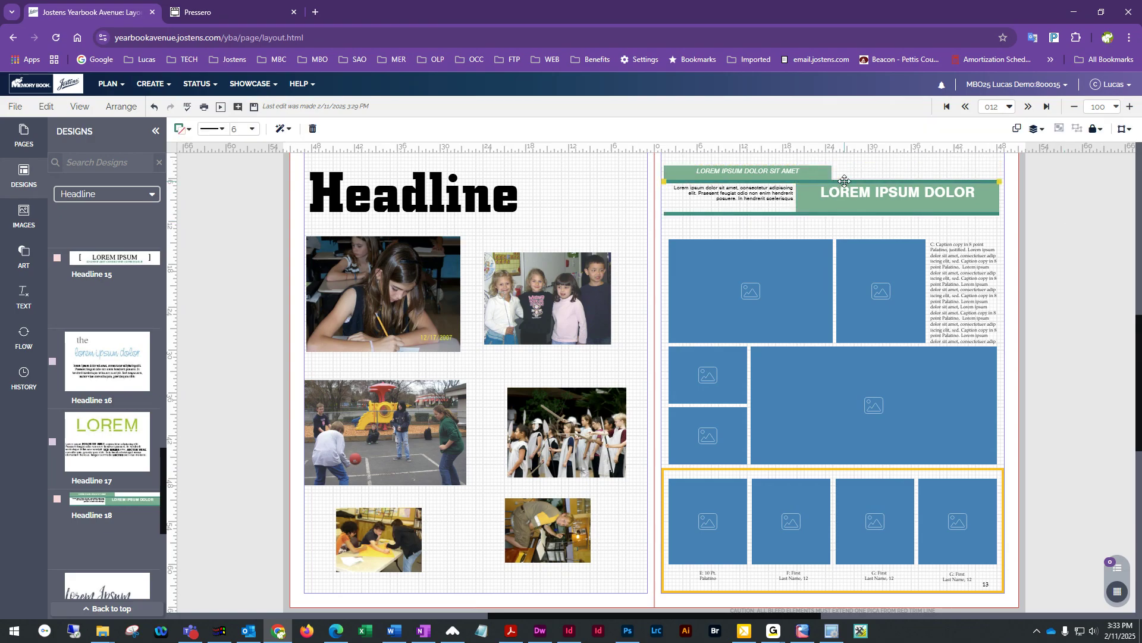
left_click(786, 214)
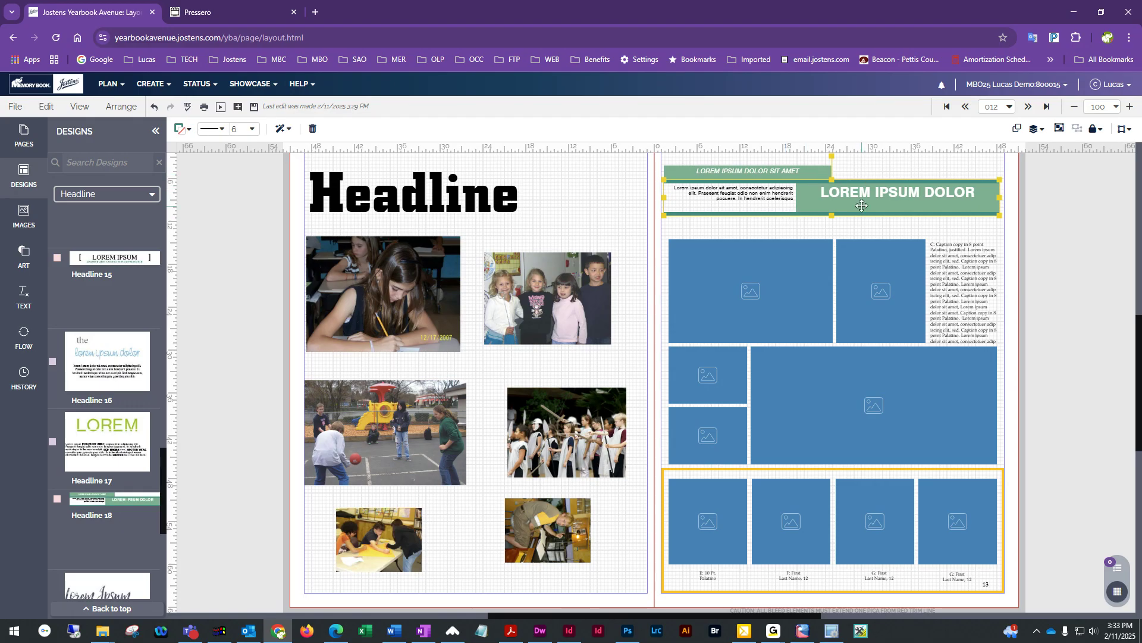
left_click(181, 129)
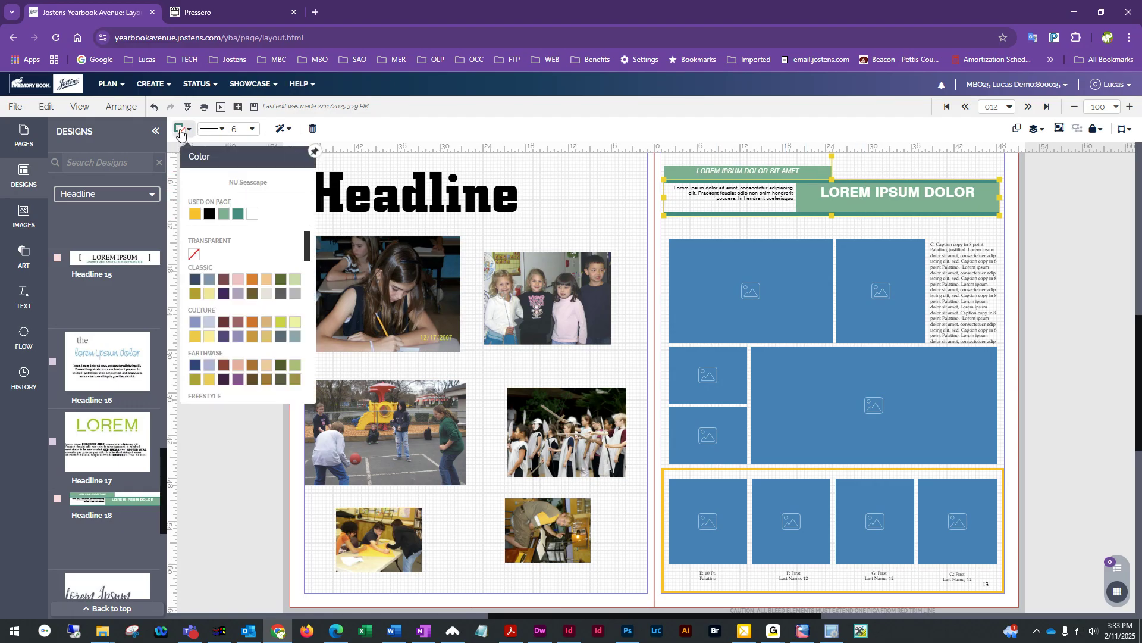
left_click(195, 214)
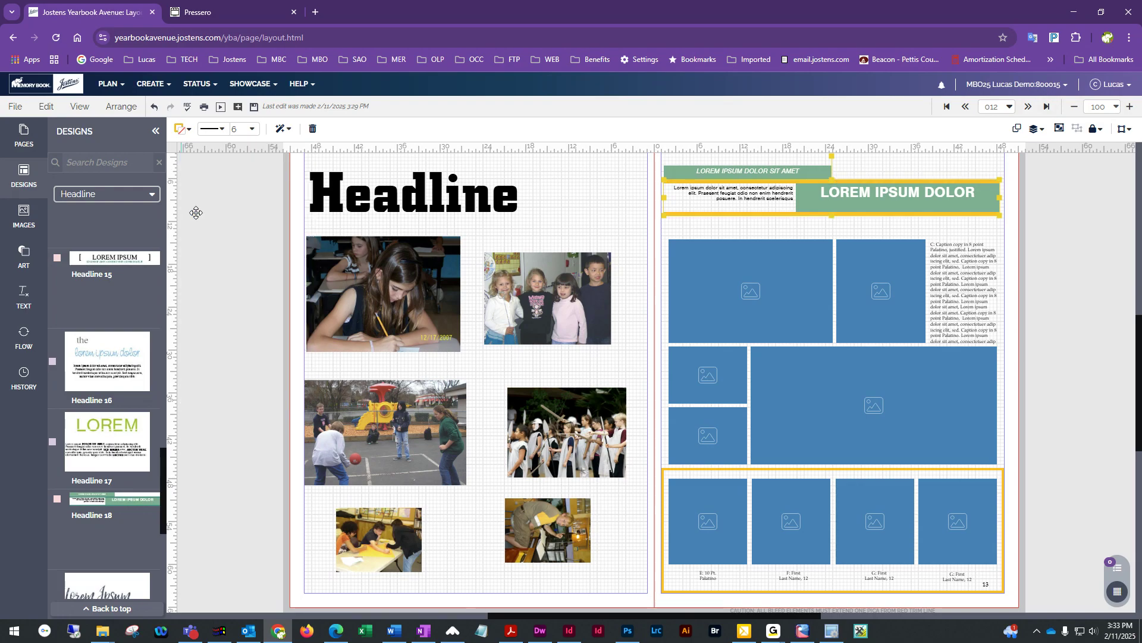
left_click(1083, 217)
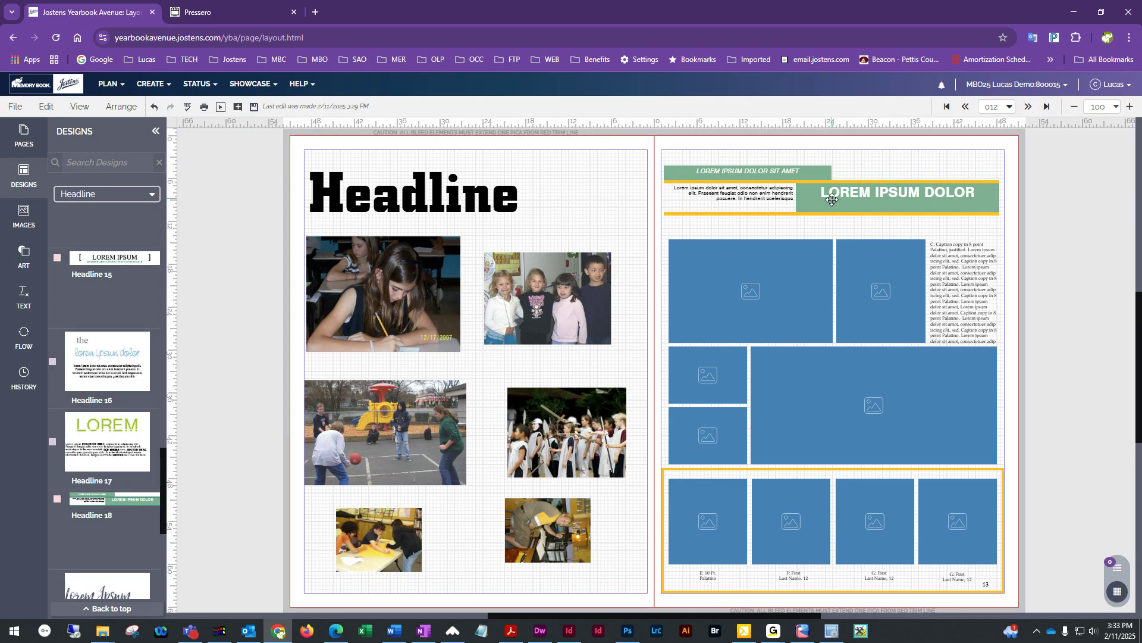
- Fill the subtitle box of the page 13 headline design with the light yellow from the Virtual color palette
left_click(821, 174)
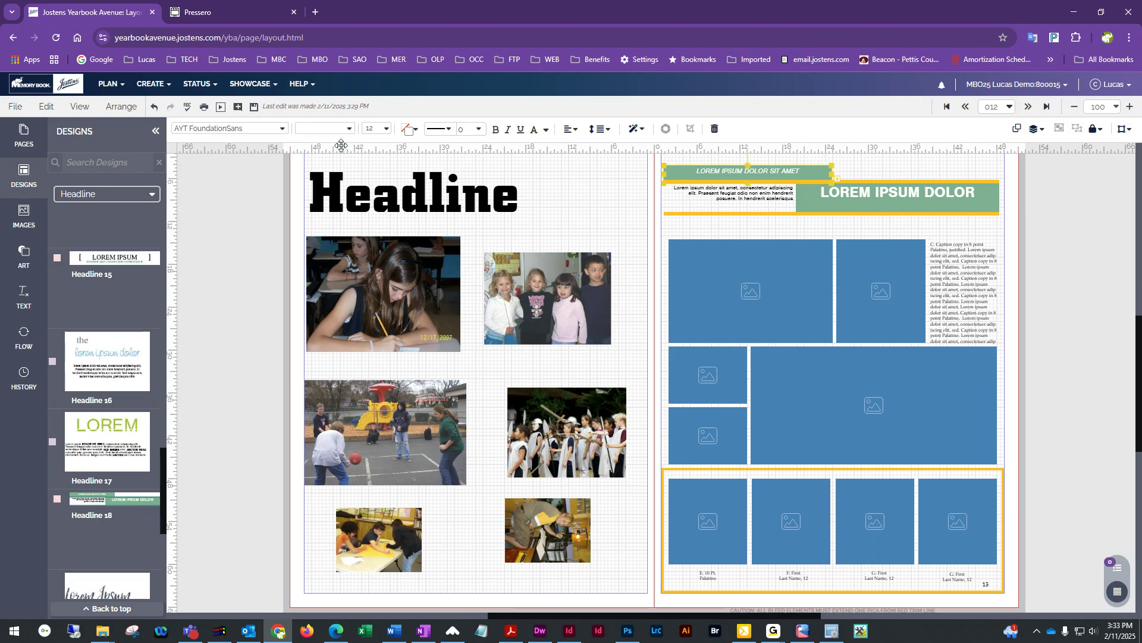
left_click(411, 138)
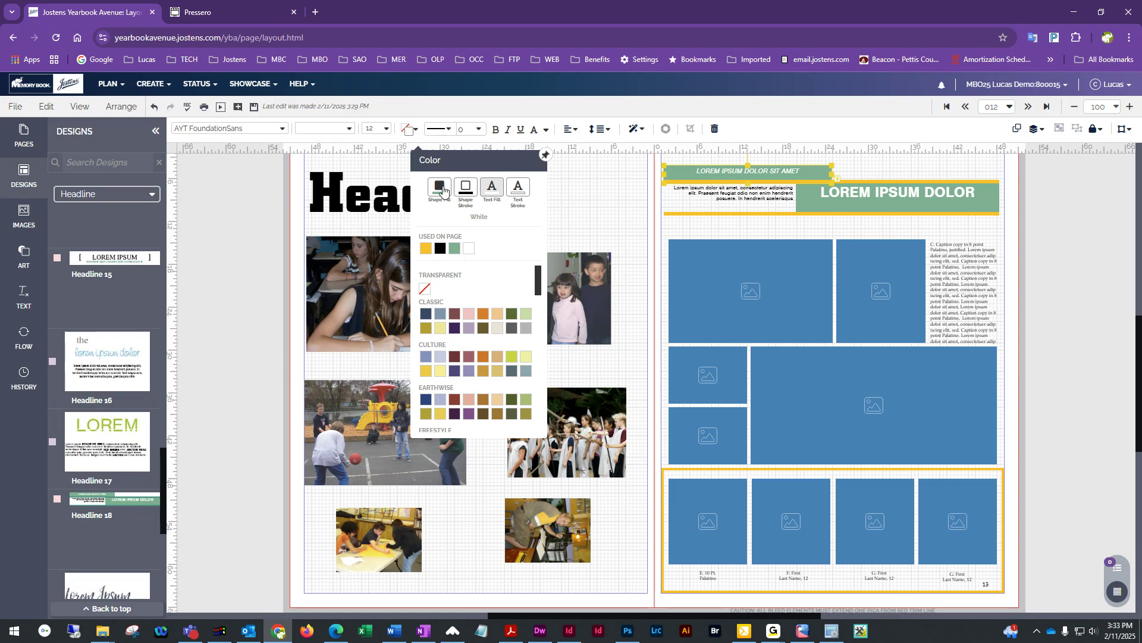
left_click(409, 129)
left_click(799, 171)
left_click(1130, 106)
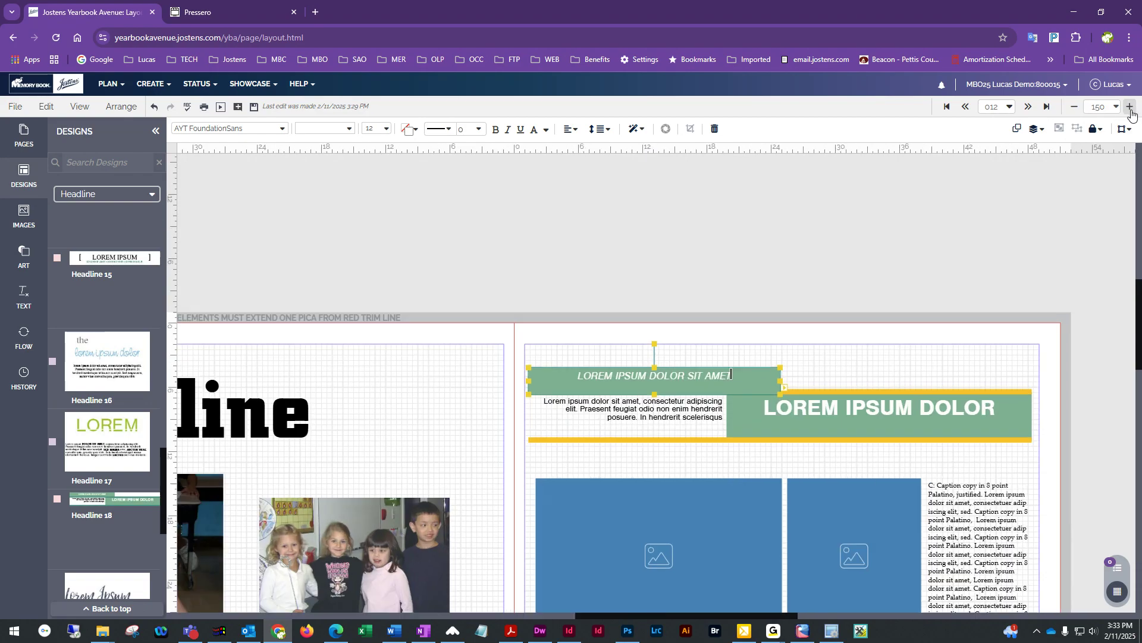
left_click(1130, 107)
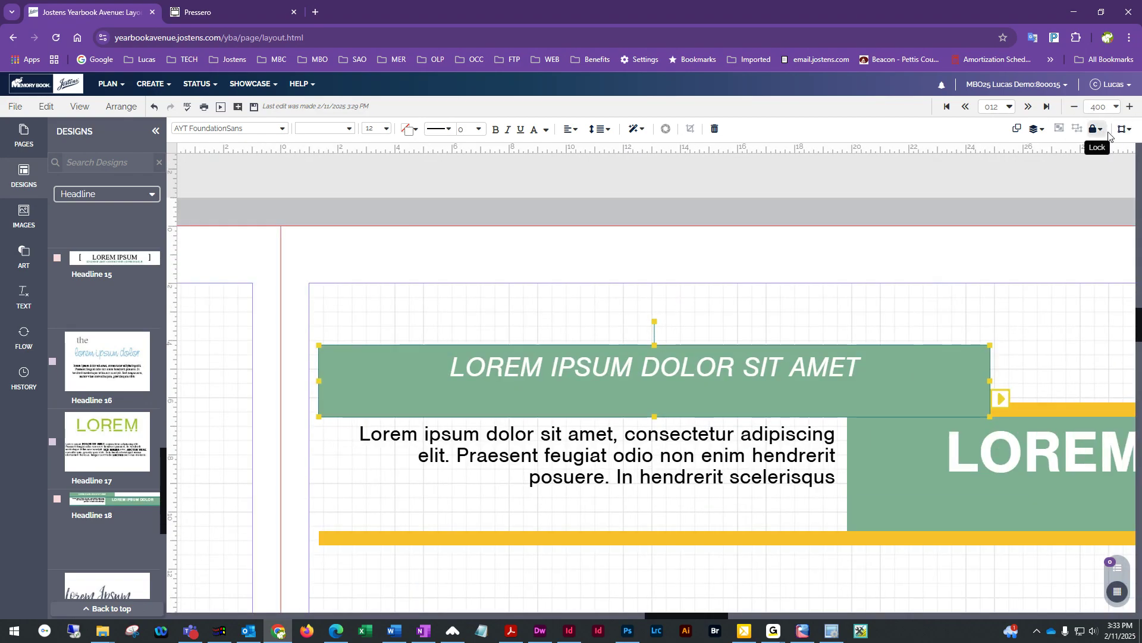
left_click(1074, 107)
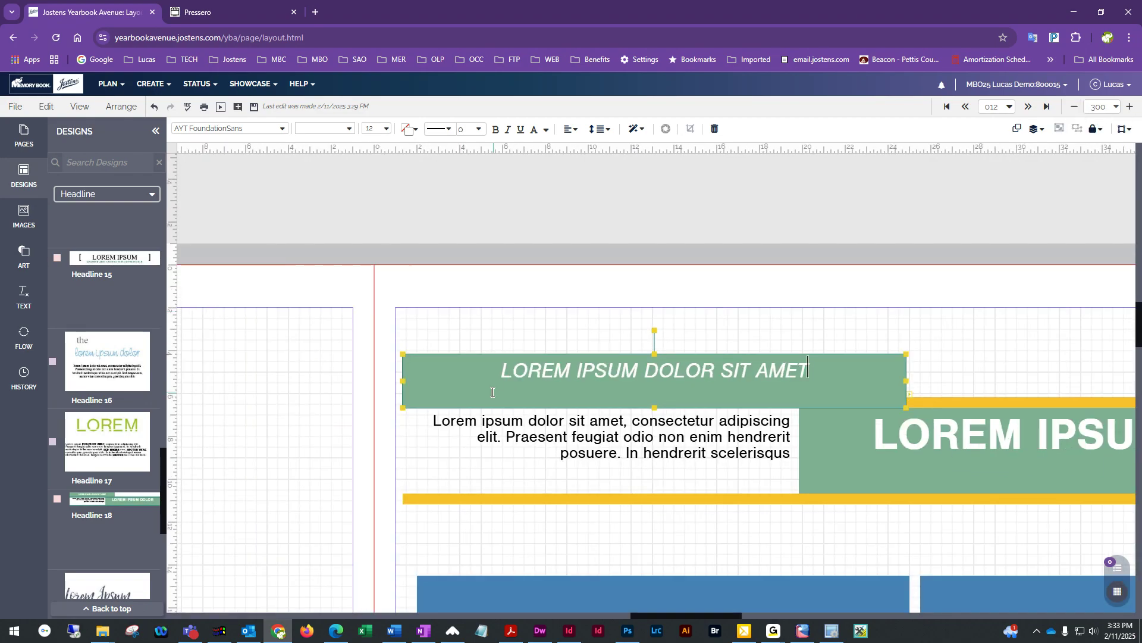
left_click(484, 348)
left_click(461, 363)
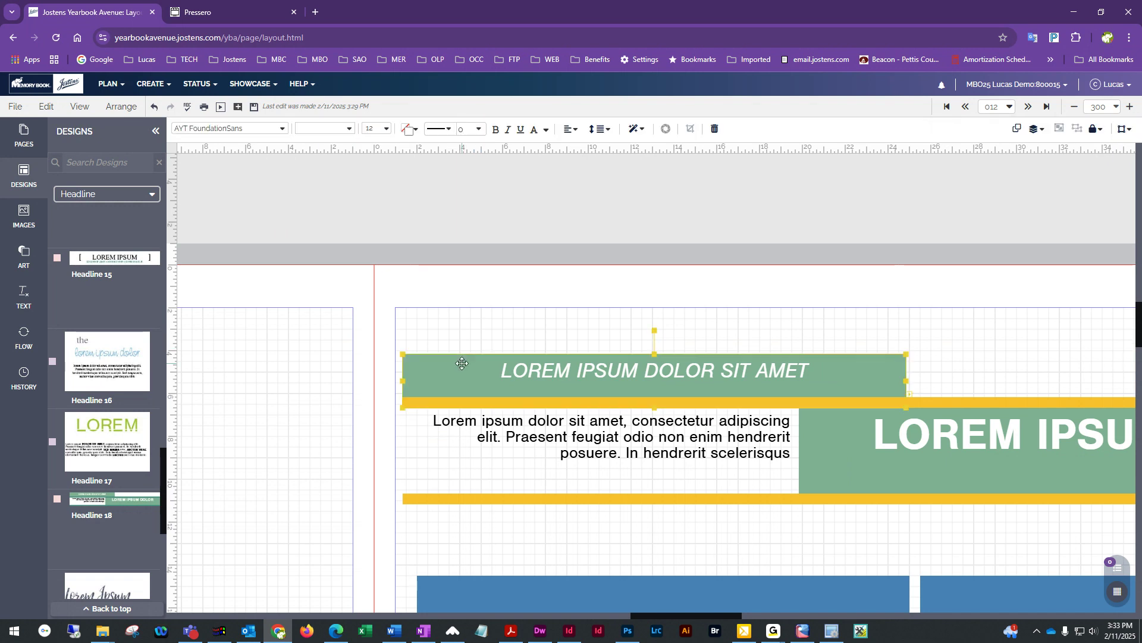
left_click(411, 136)
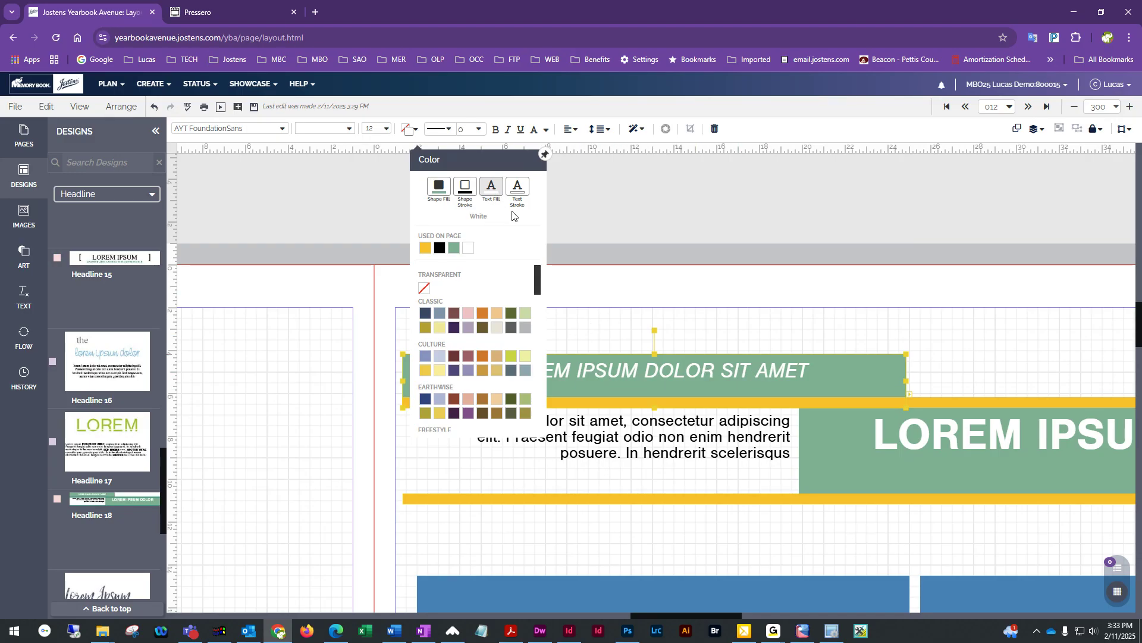
left_click(519, 191)
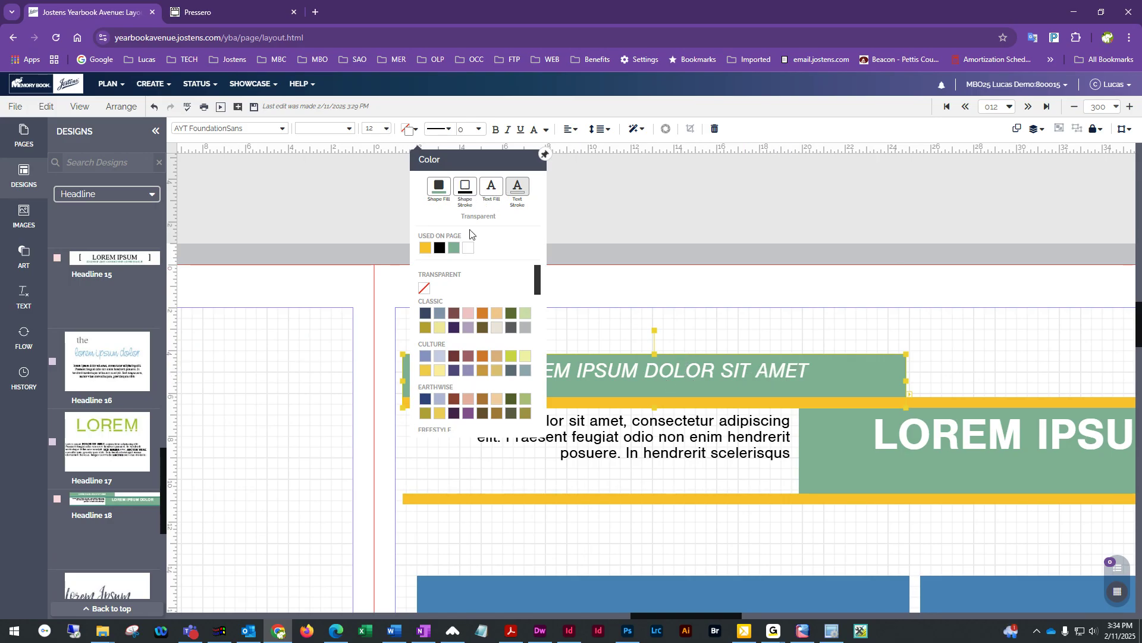
left_click(464, 189)
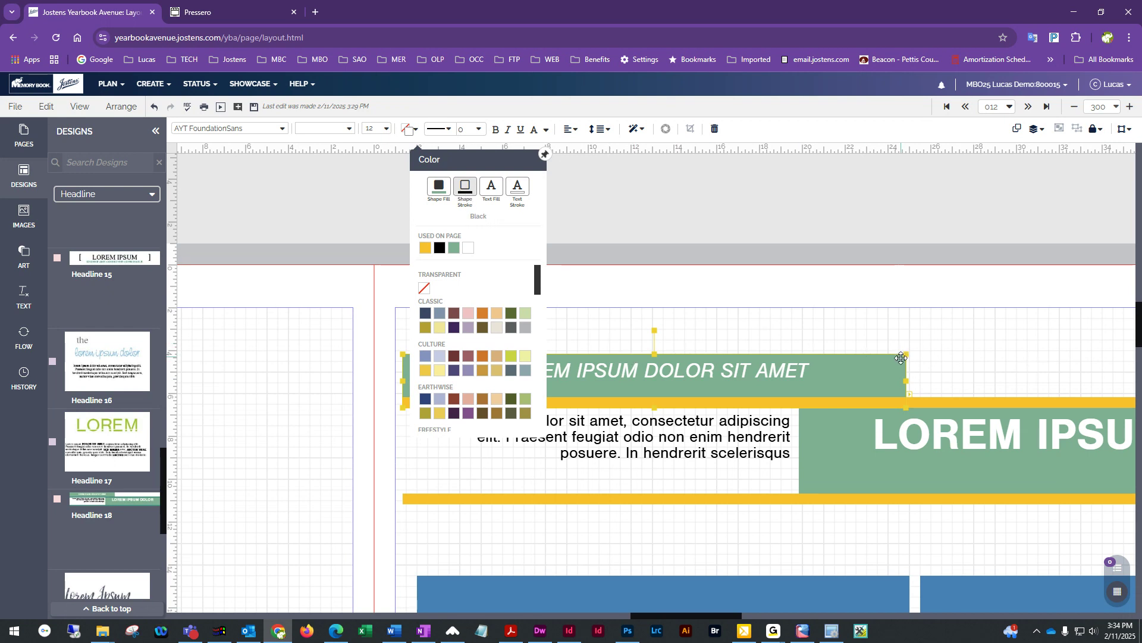
left_click(440, 191)
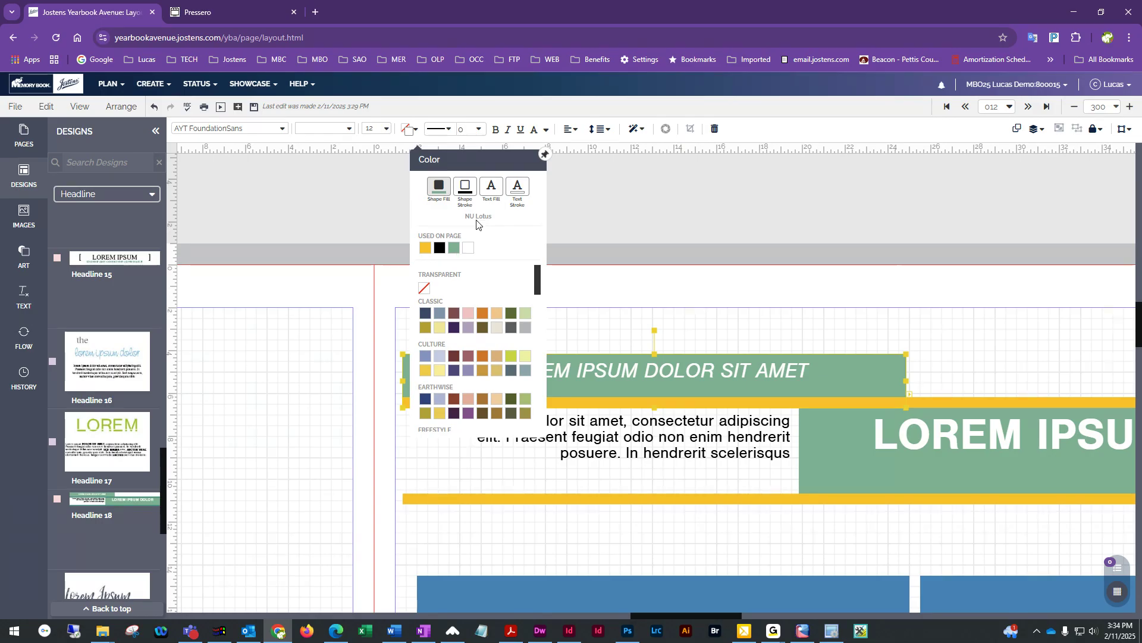
scroll(490, 366, "down", 5)
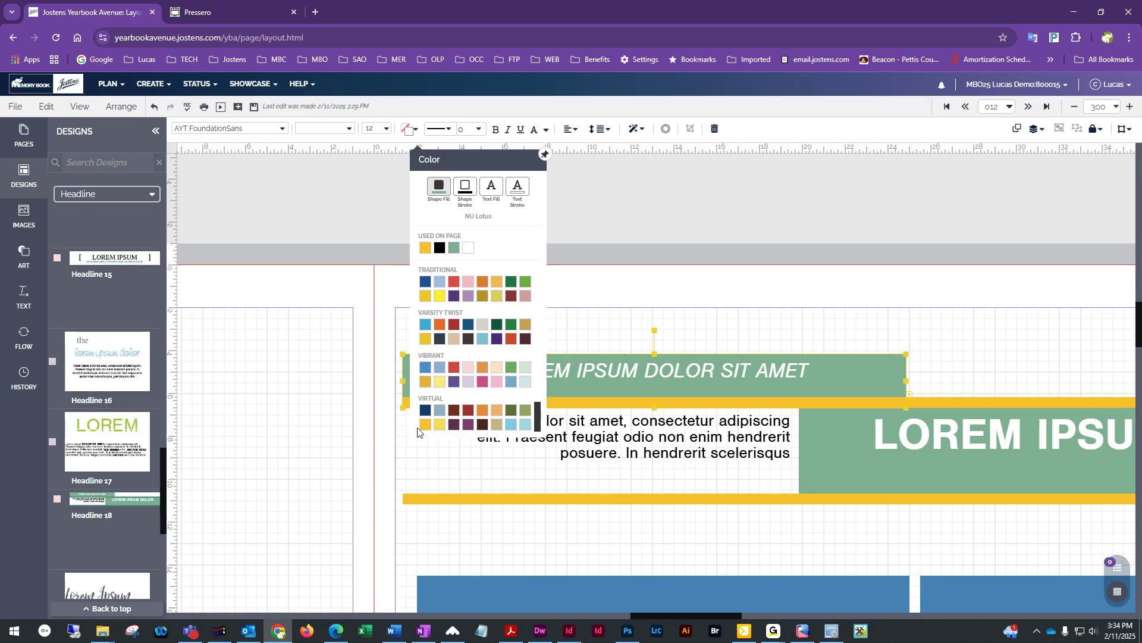
left_click(440, 425)
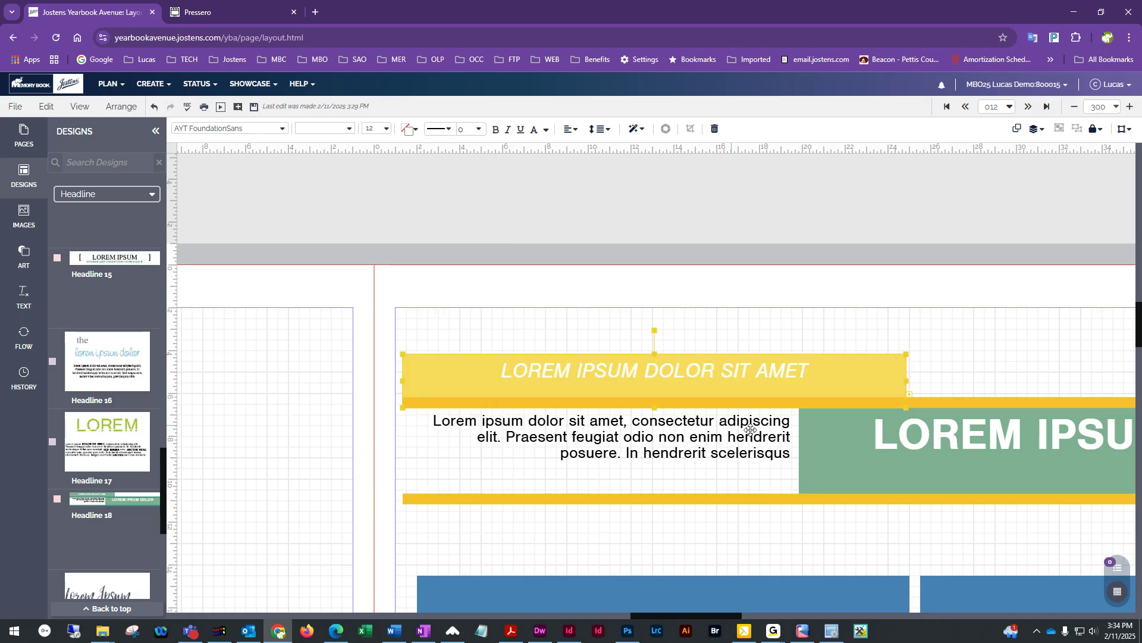
- Fill the large green title box of the headline design with the light yellow already used on the page
left_click(848, 458)
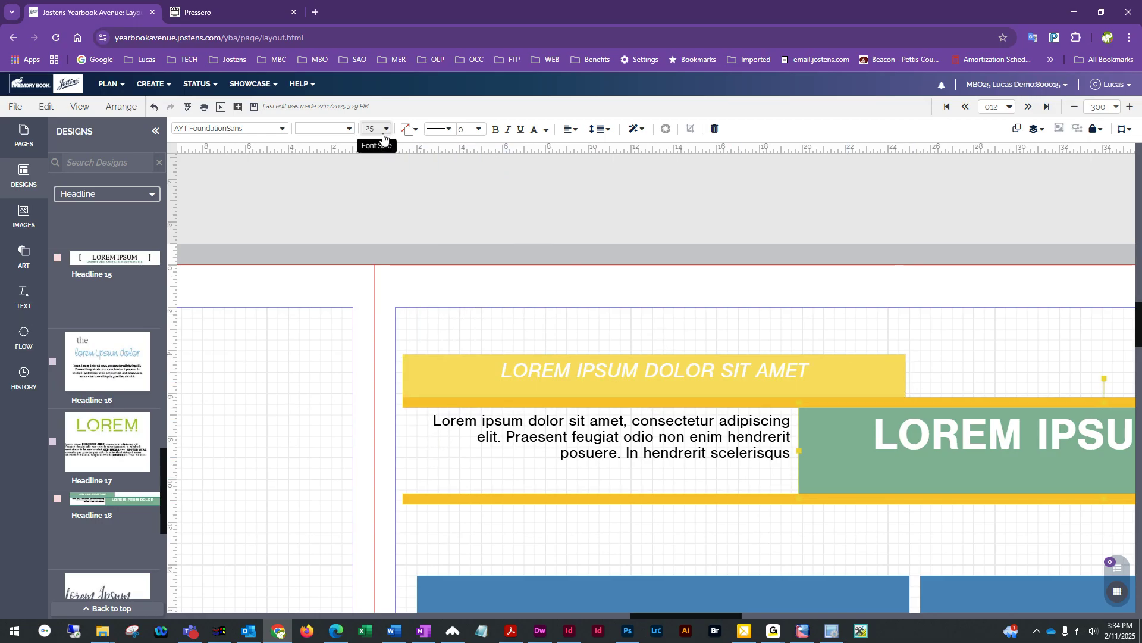
left_click(409, 129)
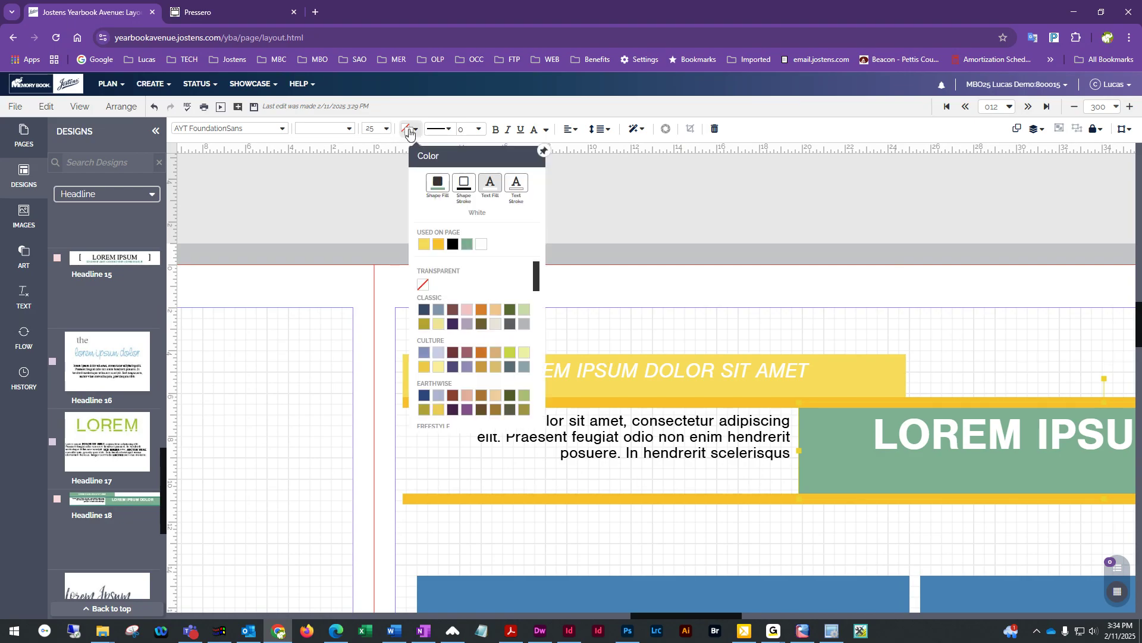
left_click(438, 186)
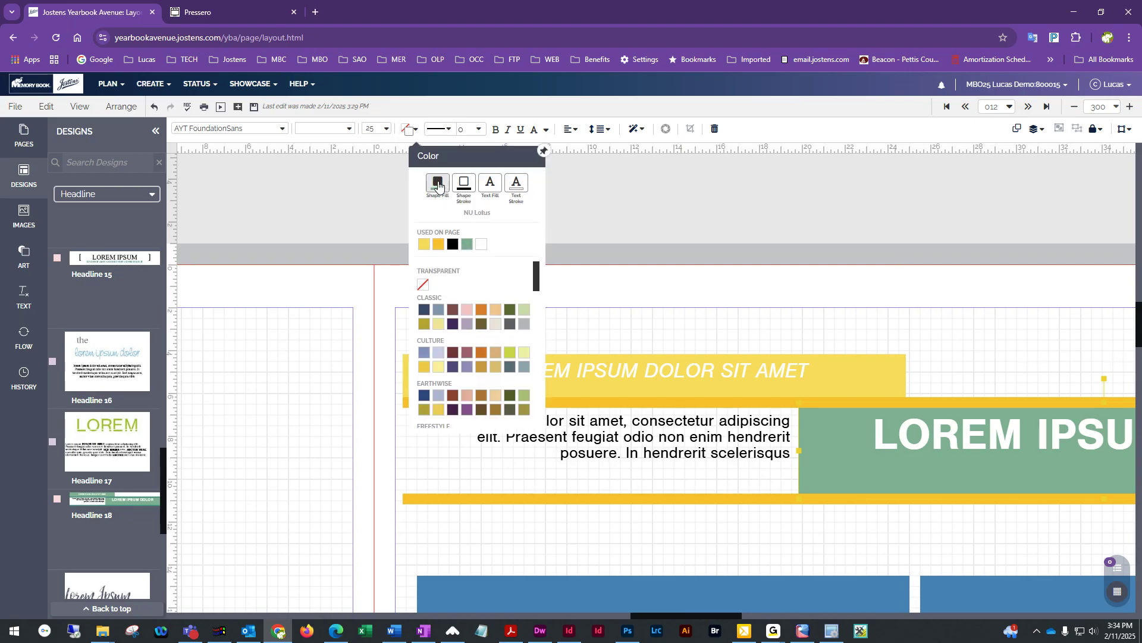
left_click(421, 246)
left_click(428, 243)
left_click(968, 322)
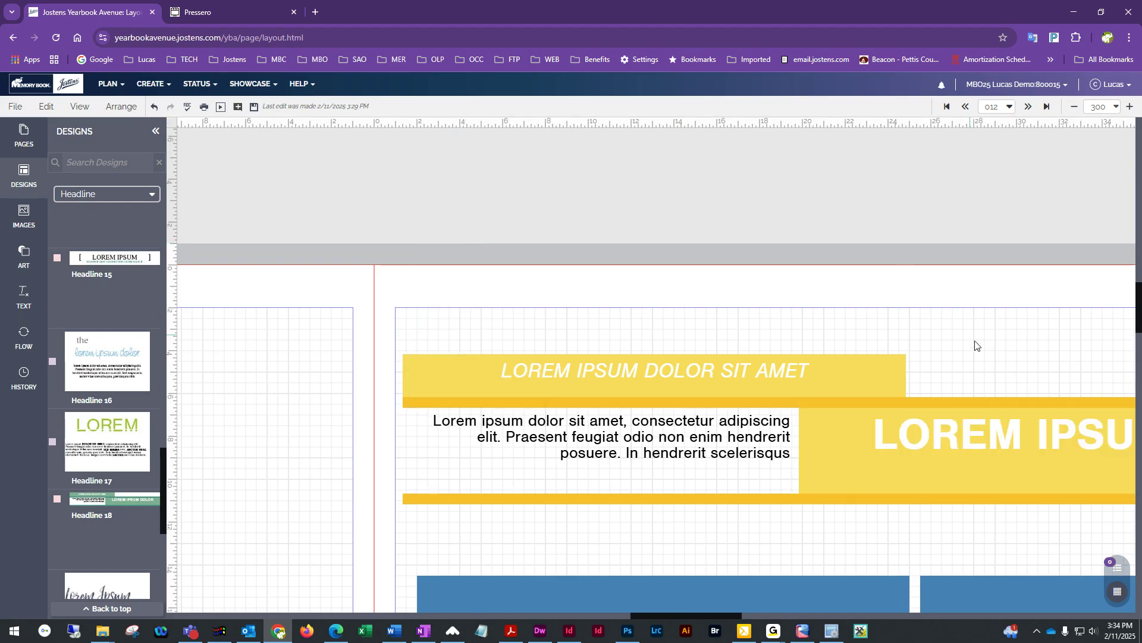
- Change the subtitle text "LOREM IPSUM DOLOR SIT AMET" in the headline design to black
left_click_drag(1048, 334, 812, 296)
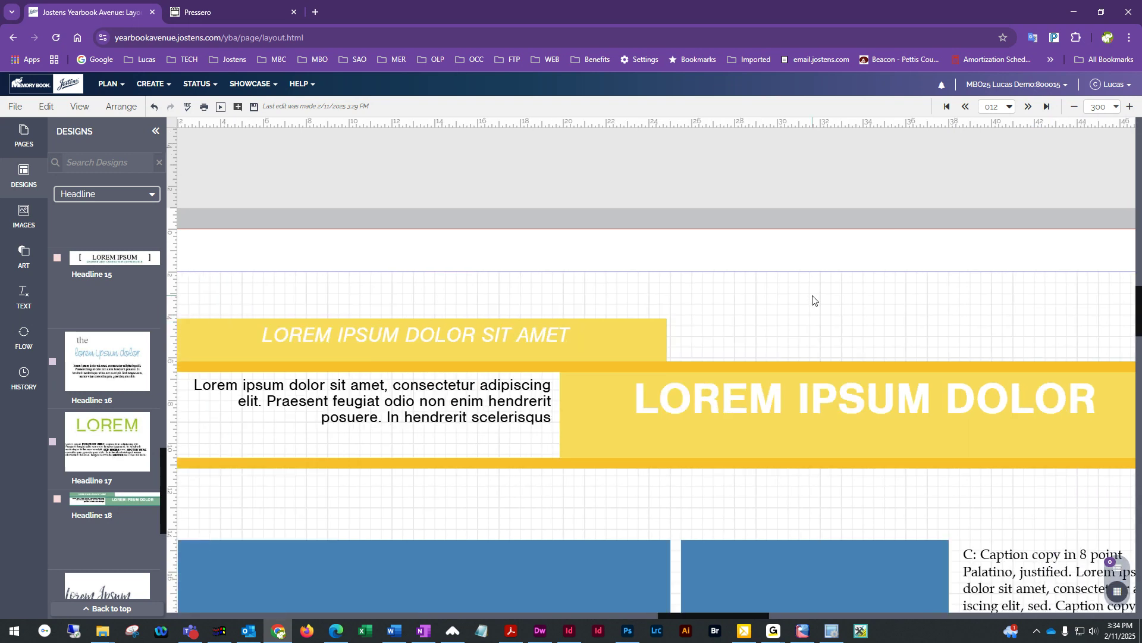
left_click(1074, 107)
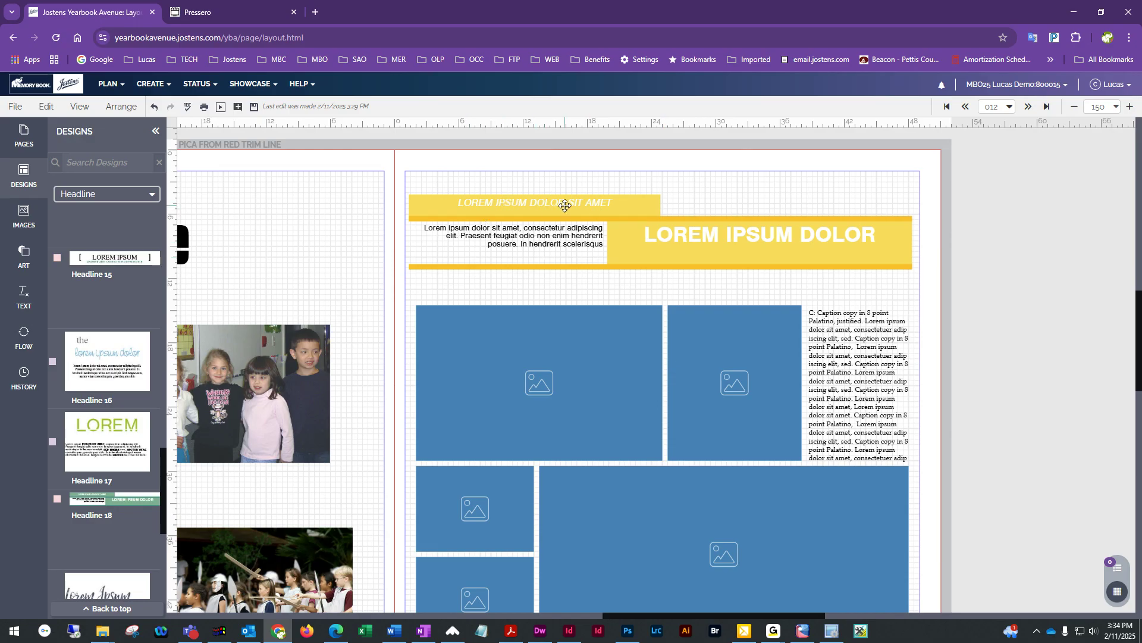
scroll(750, 357, "down", 3)
scroll(750, 357, "down", 2)
scroll(750, 357, "up", 7)
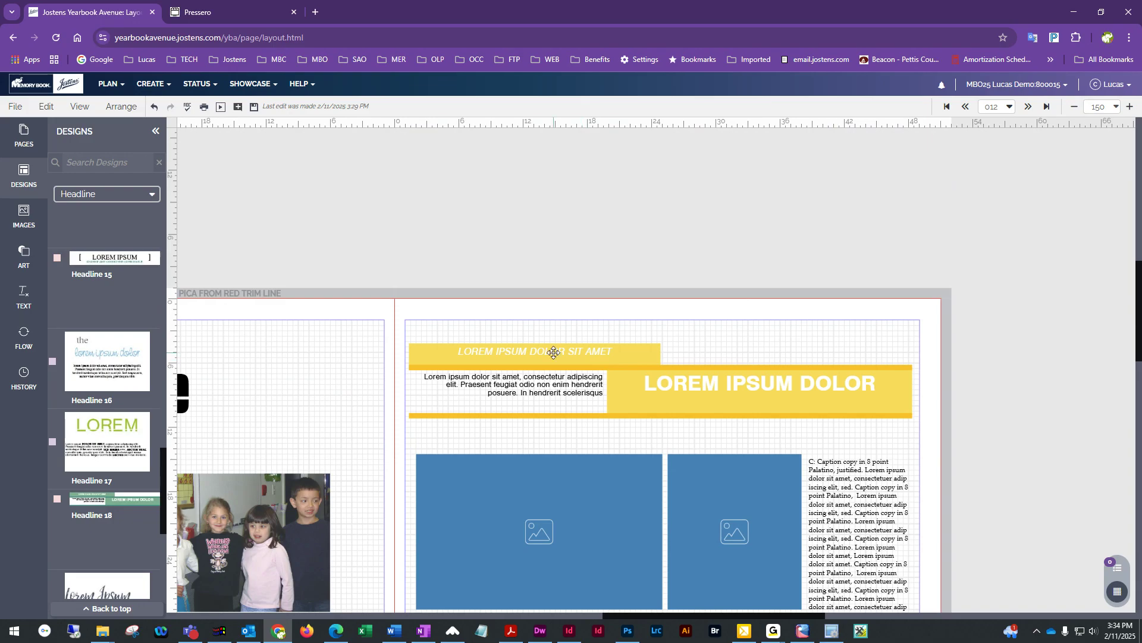
left_click(554, 352)
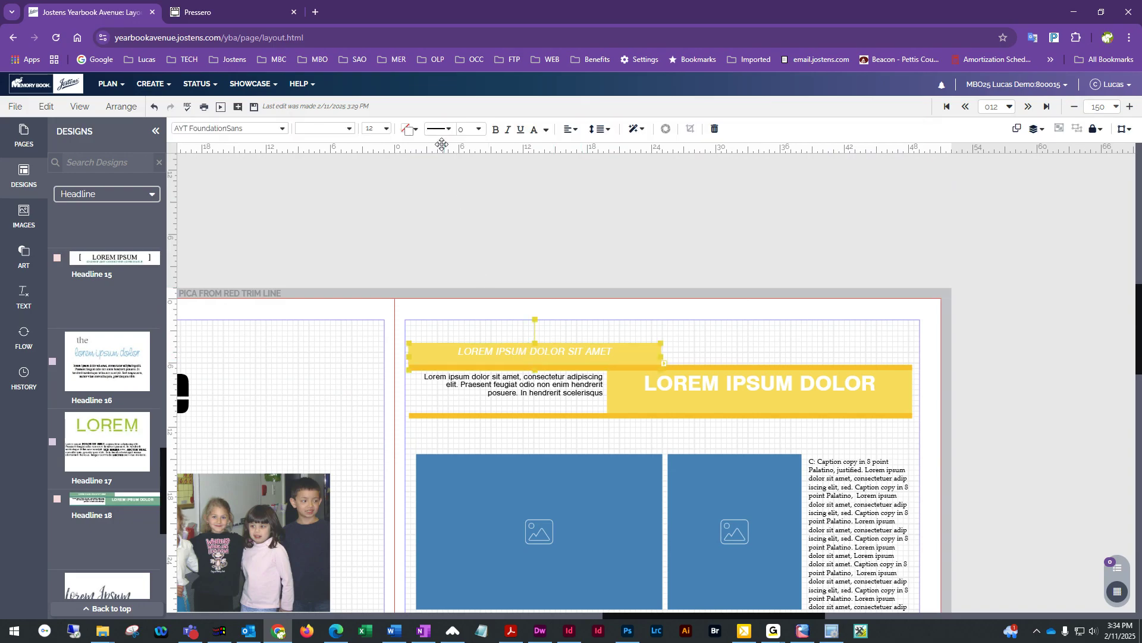
left_click(408, 128)
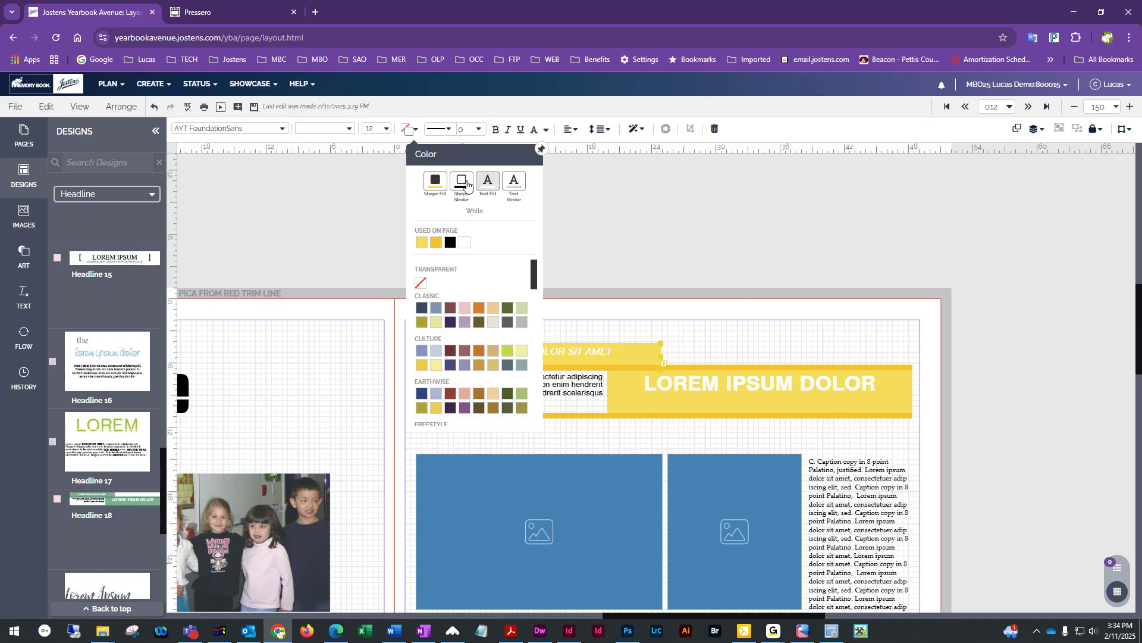
left_click(450, 243)
- Change the large title text "LOREM IPSUM DOLOR" in the headline design to black
left_click(702, 382)
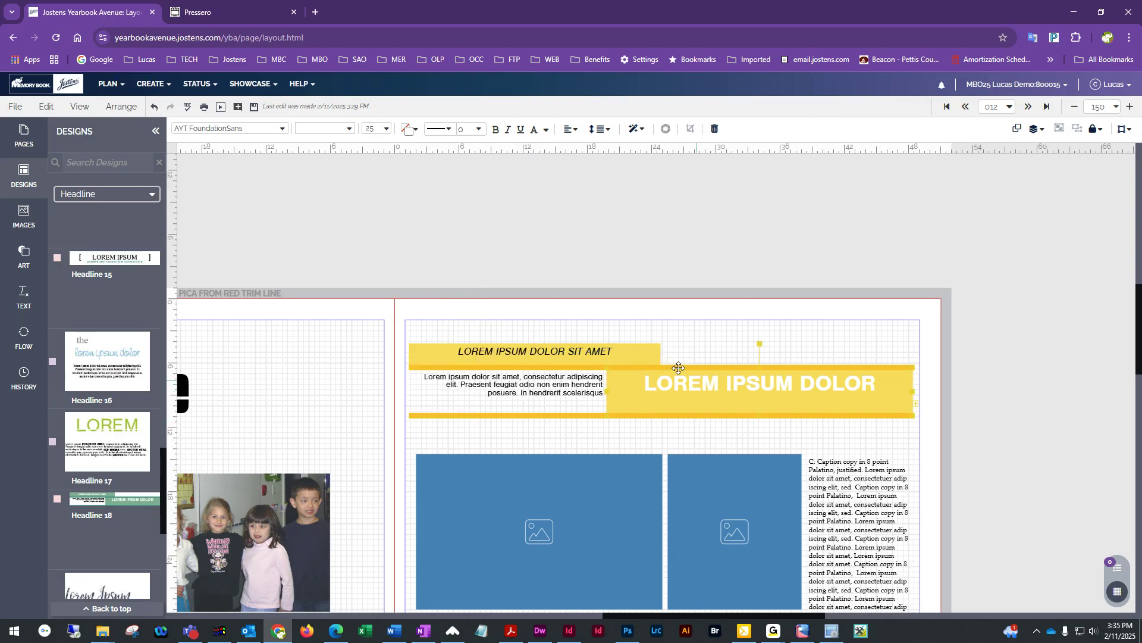
left_click(409, 129)
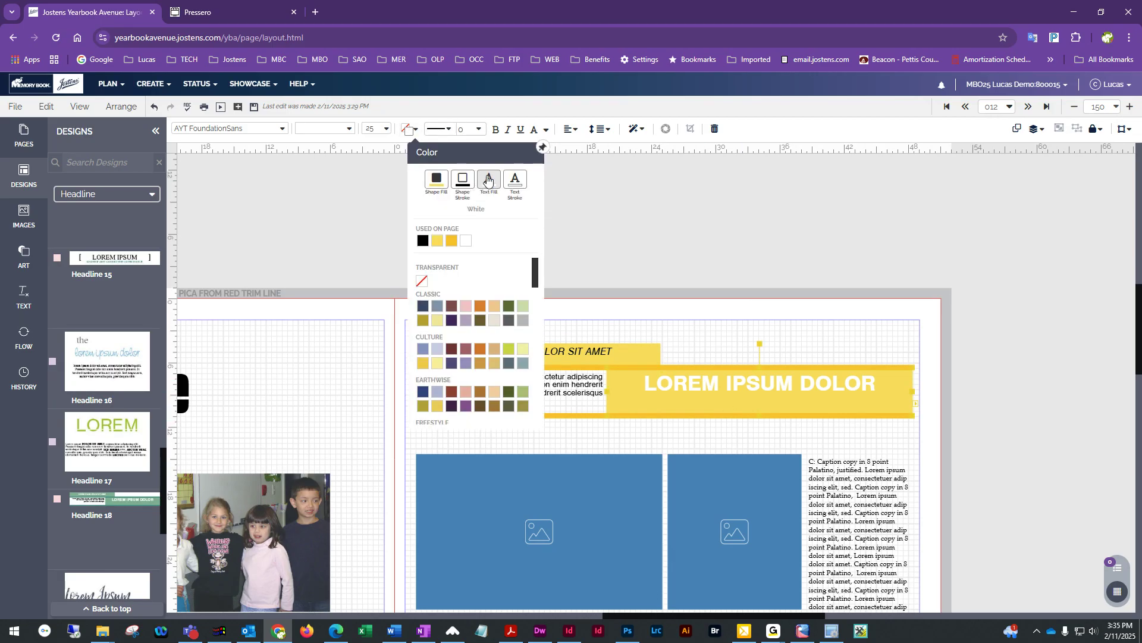
left_click(422, 240)
left_click(690, 242)
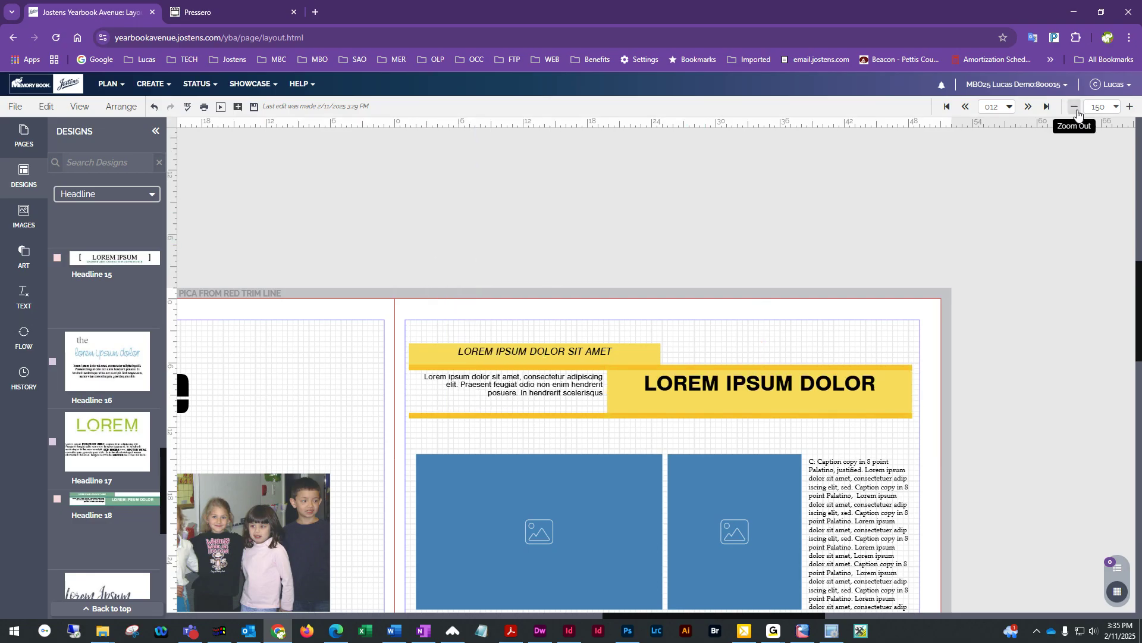
- Apply moderately rounded corners to all nine photo boxes on page 13 at once
left_click(1075, 107)
scroll(1017, 315, "down", 2)
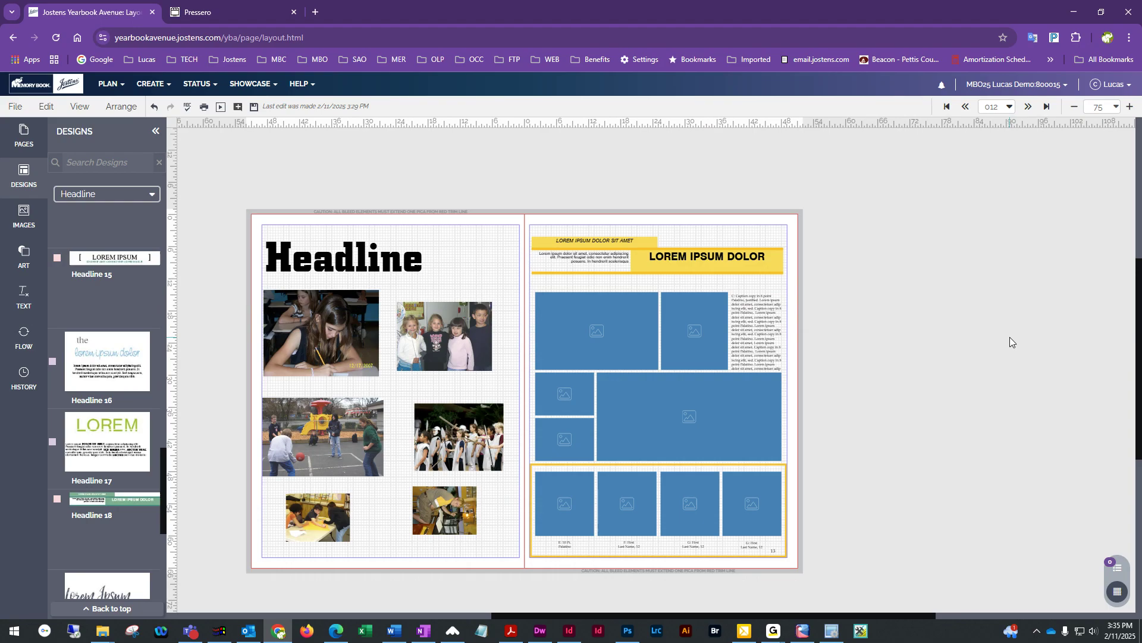
left_click(1129, 106)
left_click(1130, 106)
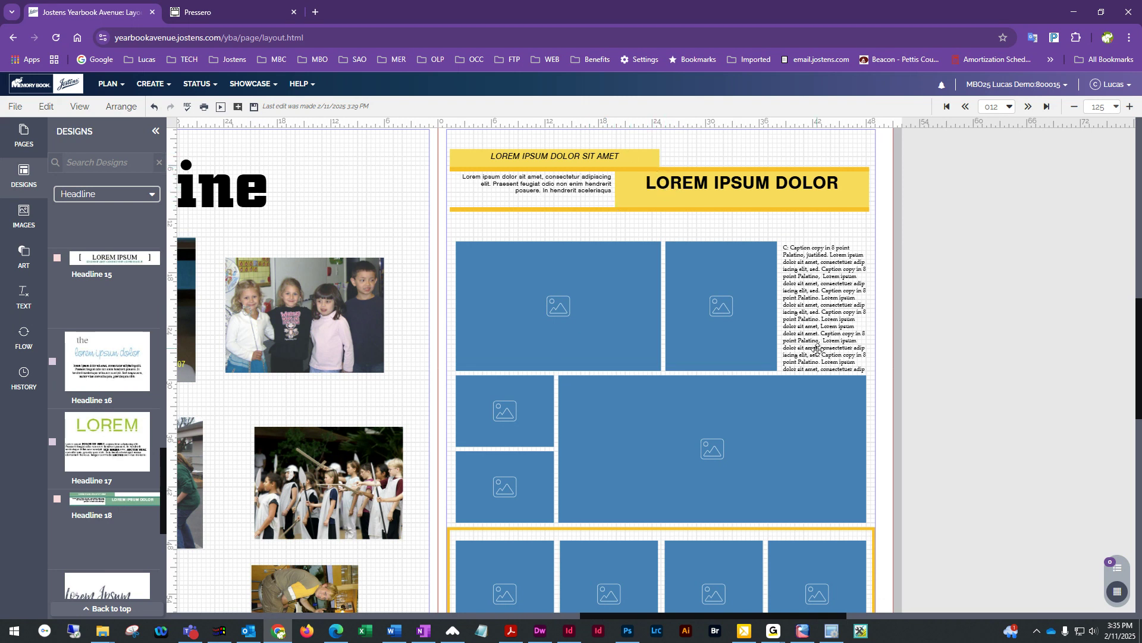
scroll(833, 354, "down", 1)
scroll(839, 356, "up", 1)
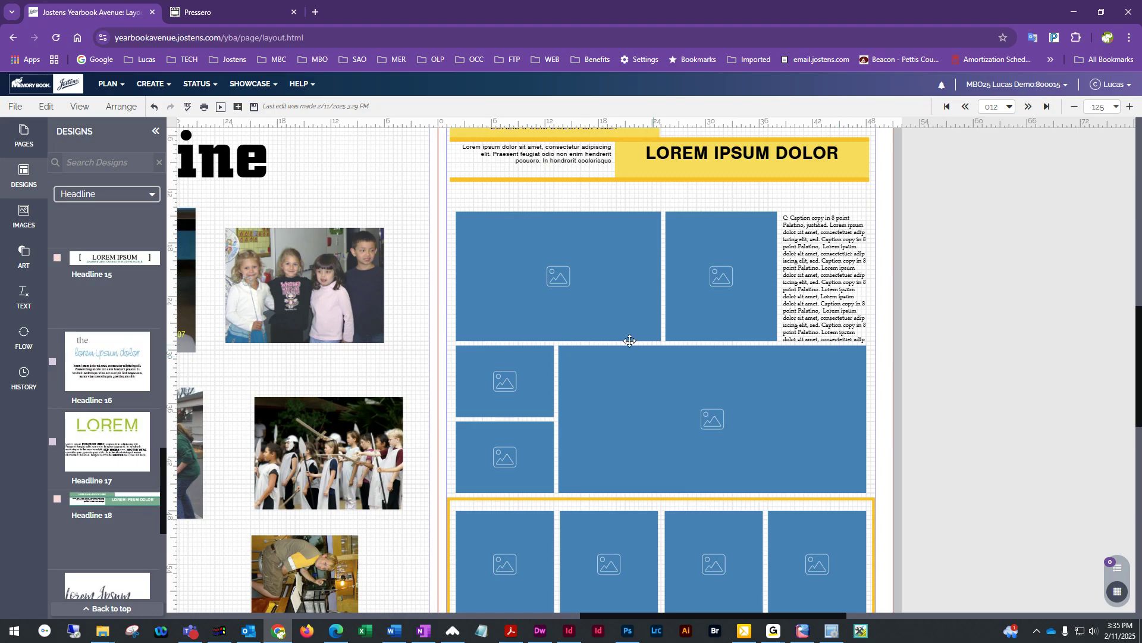
left_click(539, 247)
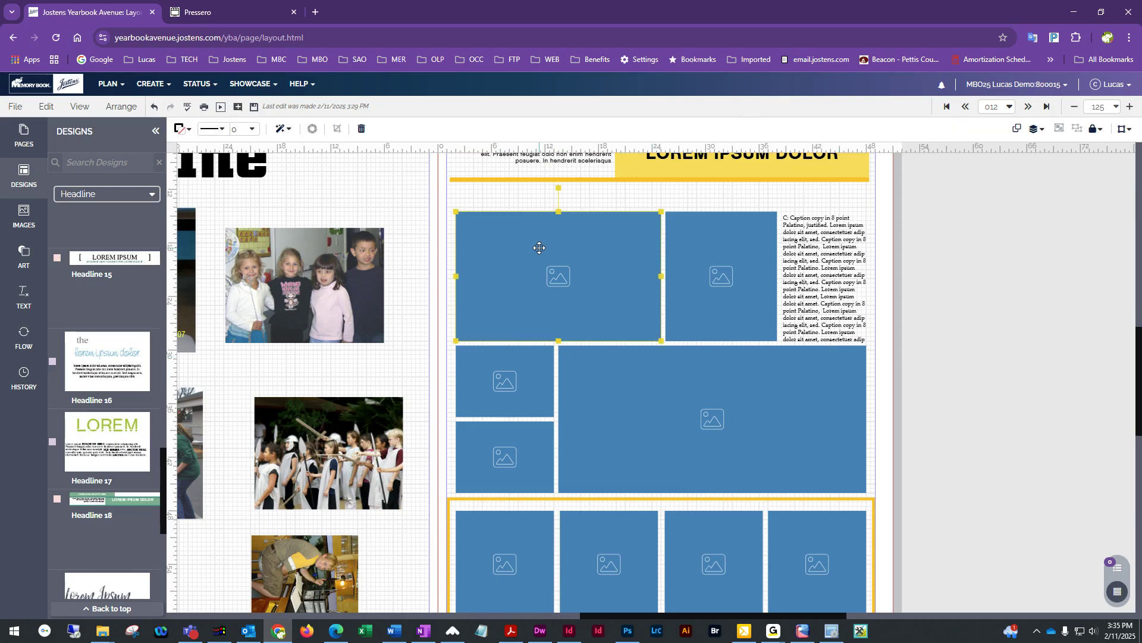
left_click(714, 255, "shift")
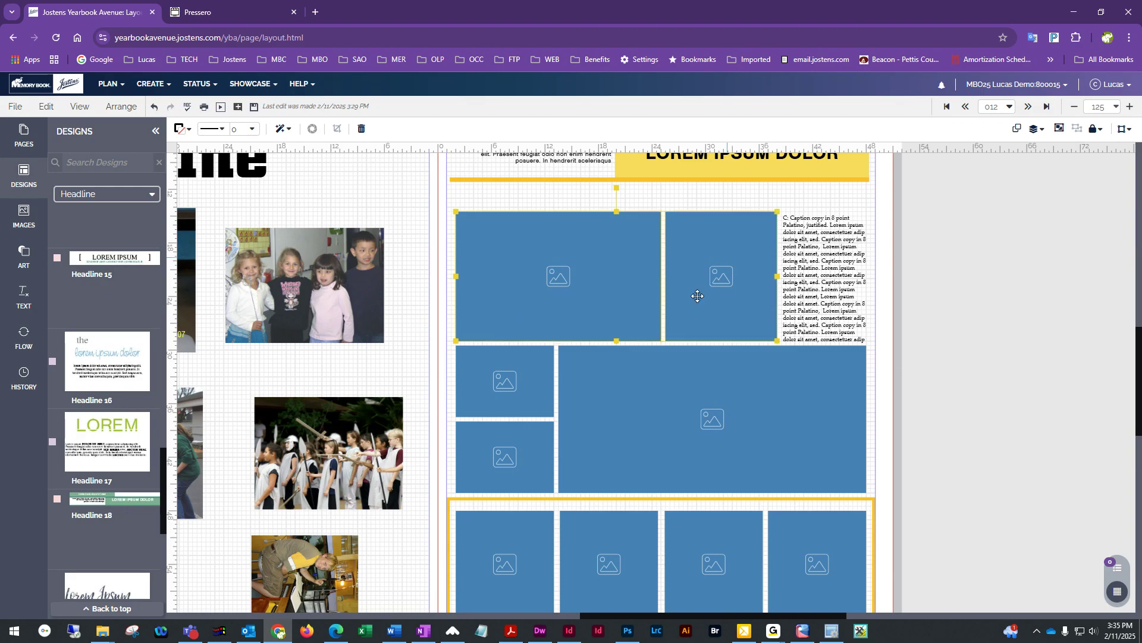
left_click(523, 389, "shift")
left_click(520, 461, "shift")
left_click(811, 408, "shift")
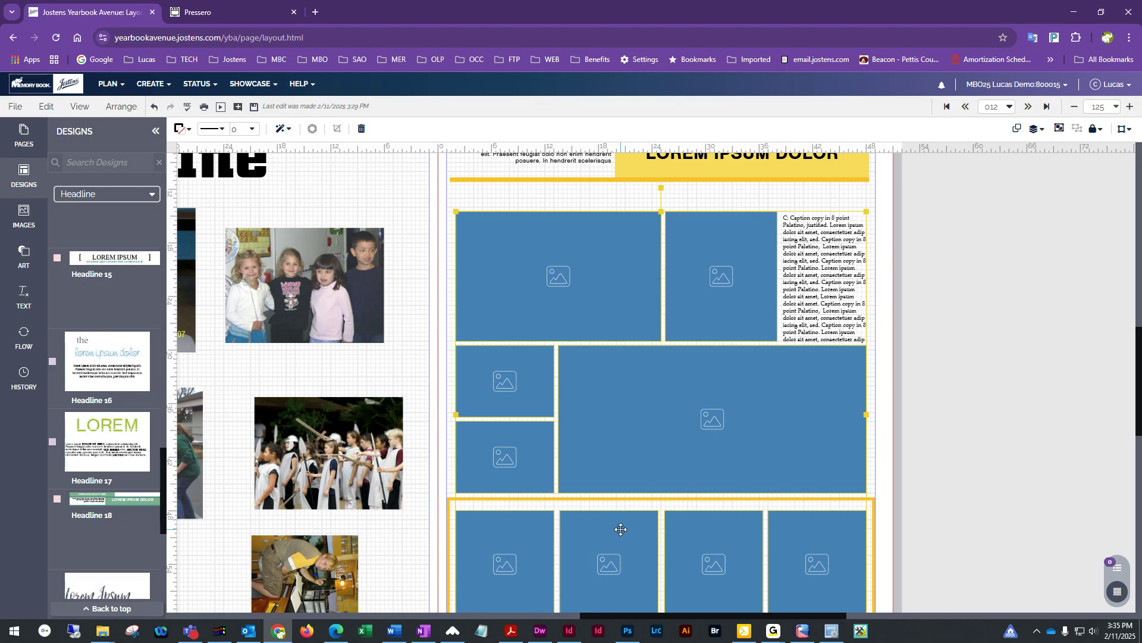
left_click(282, 132)
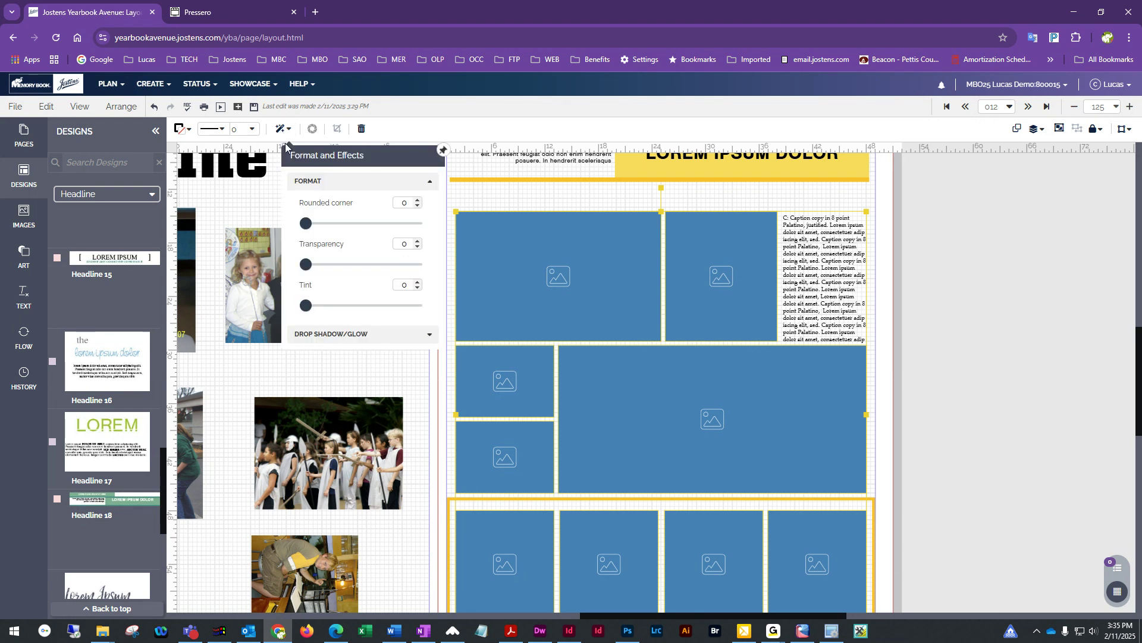
left_click(308, 225)
left_click_drag(307, 227, 345, 234)
left_click_drag(344, 234, 342, 235)
left_click(479, 198)
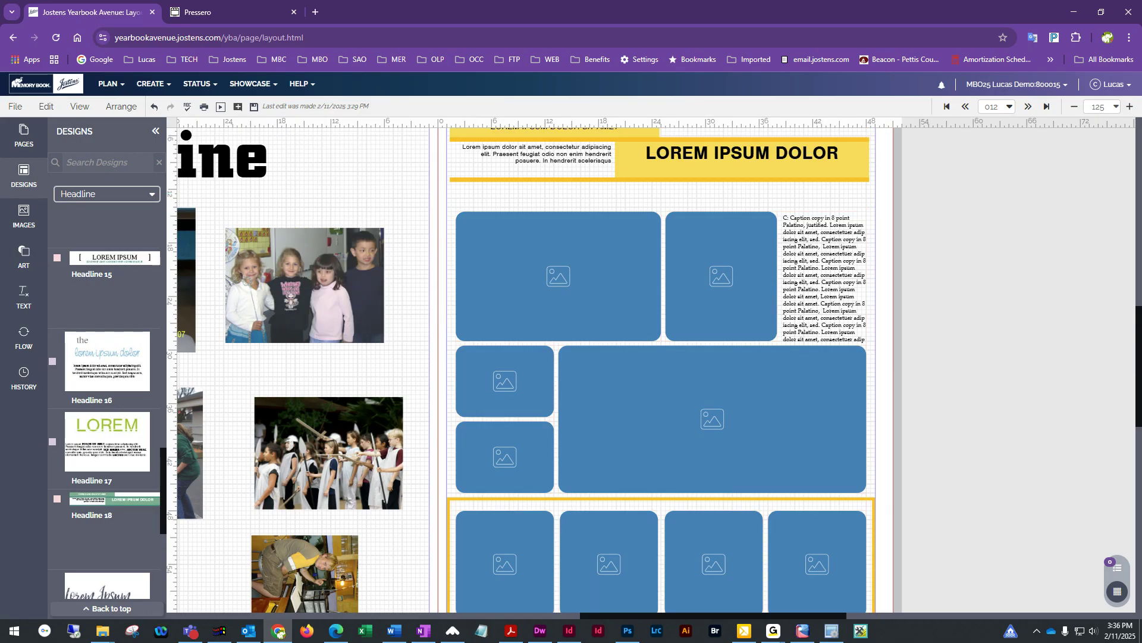
scroll(797, 303, "down", 3)
scroll(780, 357, "up", 3)
left_click(537, 241)
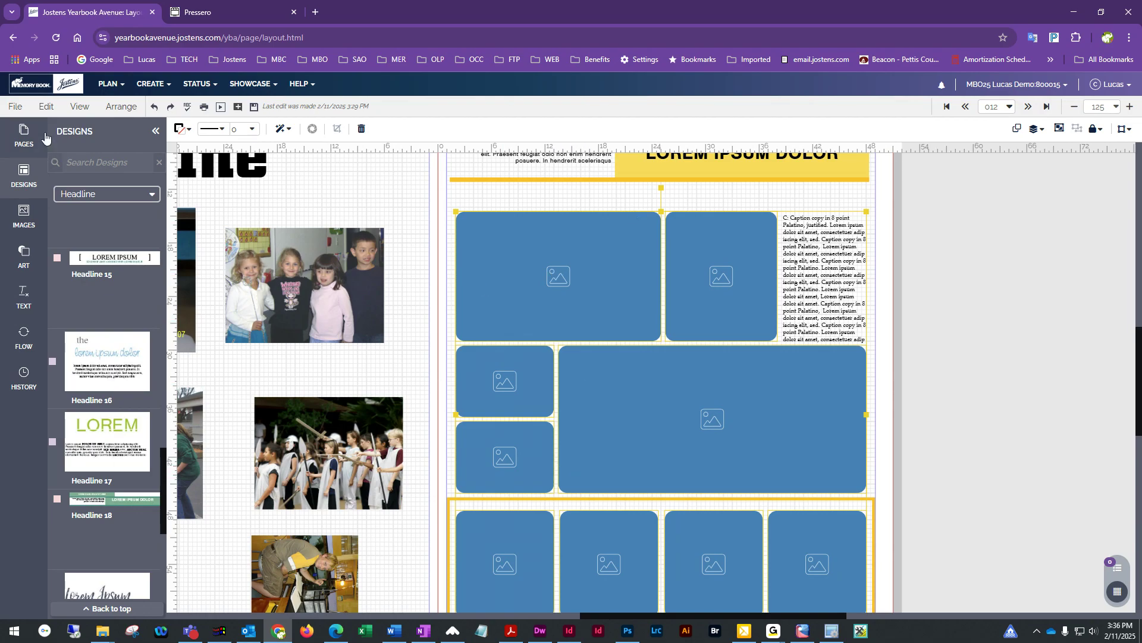
left_click(1041, 302)
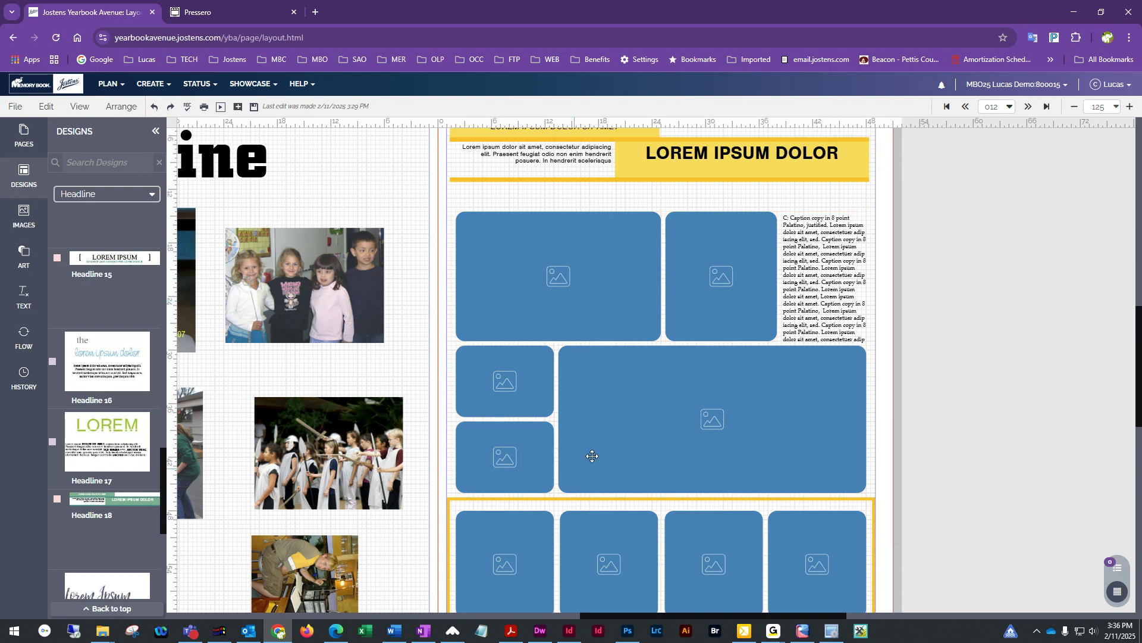
- Try the hexagon and circle shapes on page 13's first large photo box below the headline design, and undo the changes
left_click(518, 288)
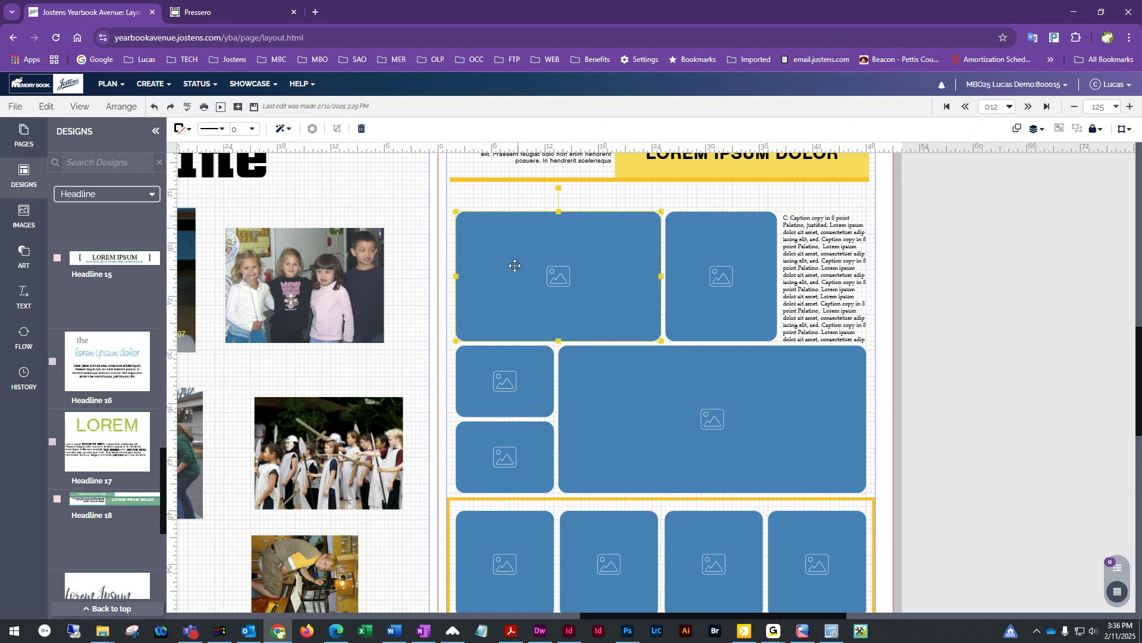
left_click(44, 111)
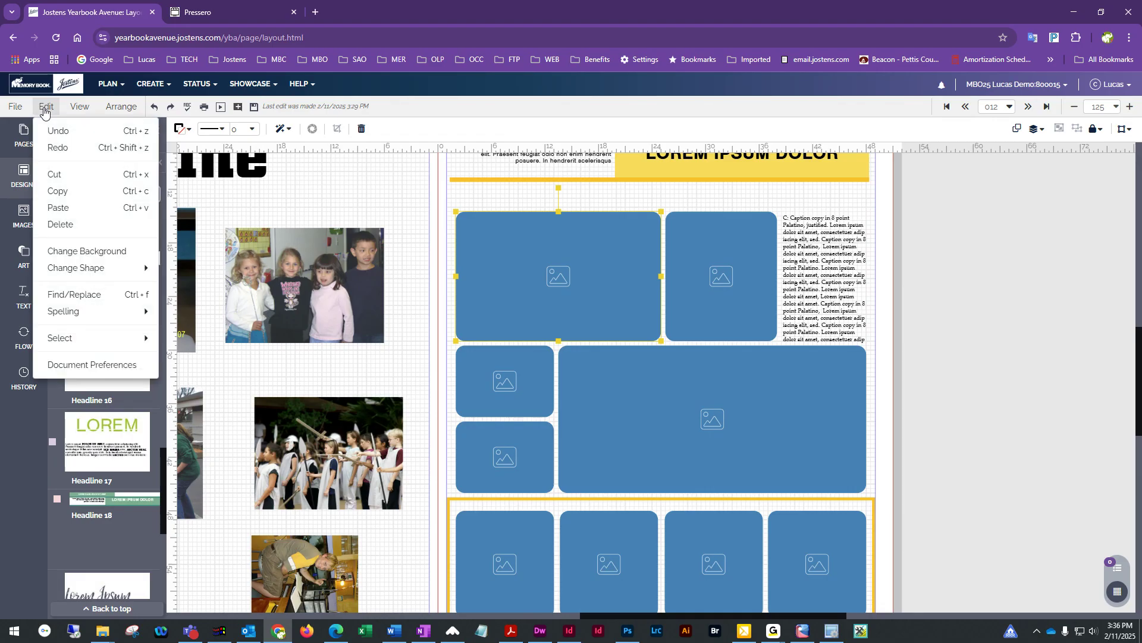
mouse_move(44, 110)
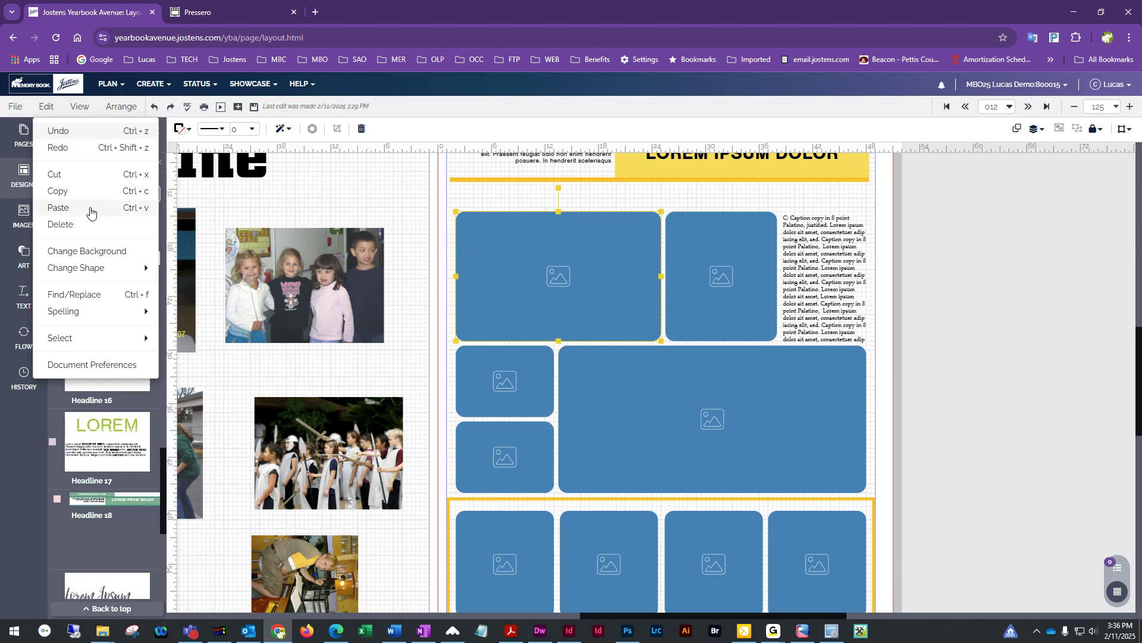
mouse_move(69, 276)
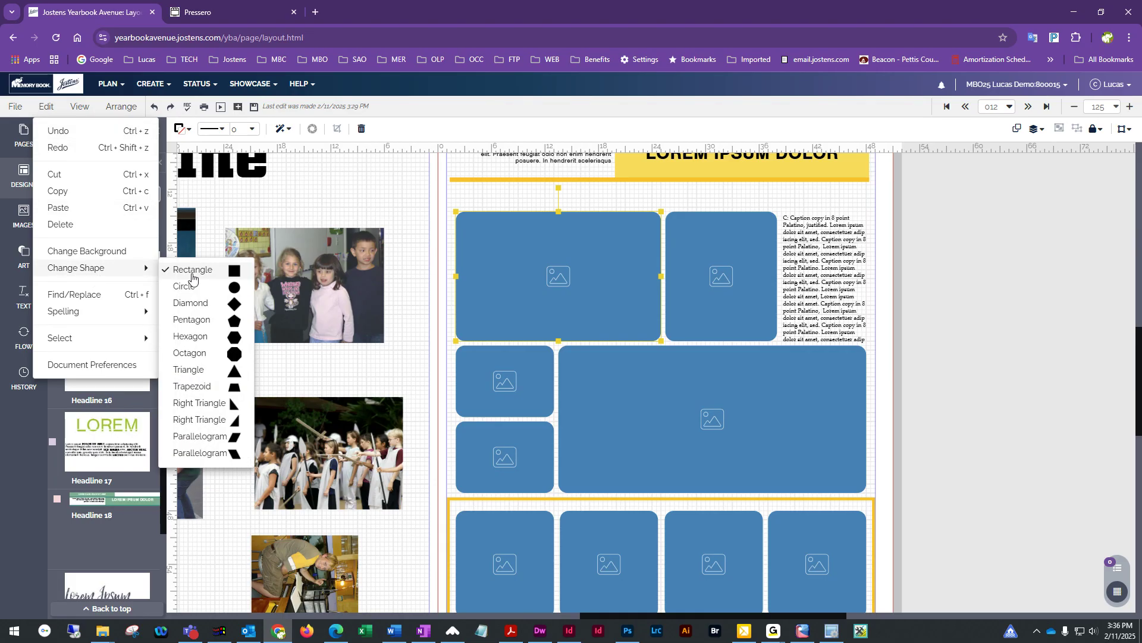
left_click(196, 338)
left_click(45, 107)
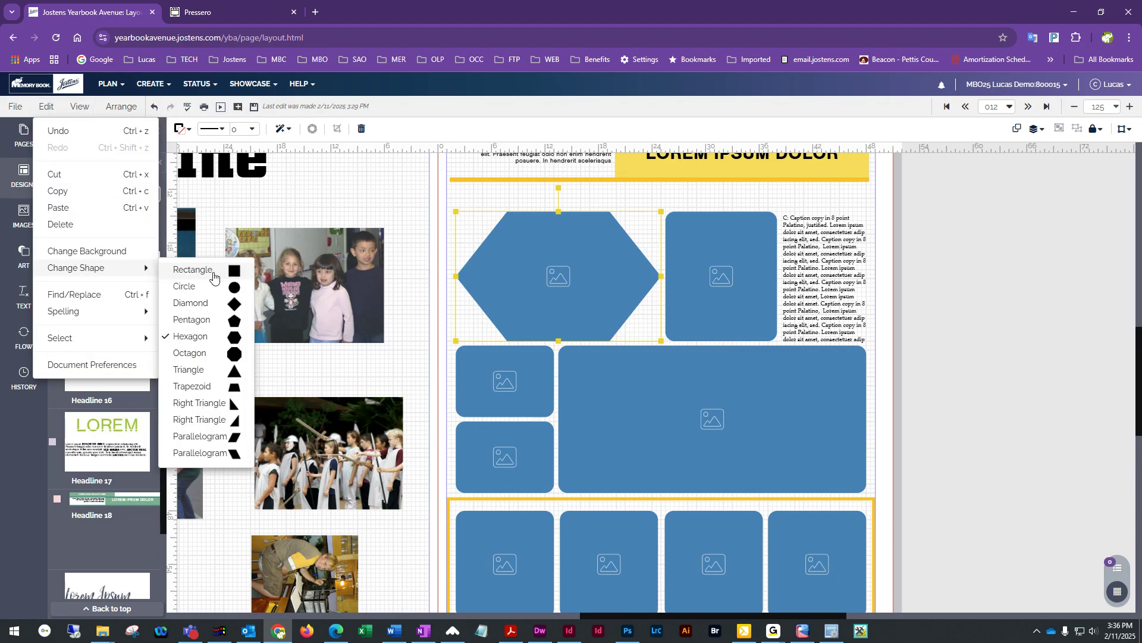
left_click(205, 286)
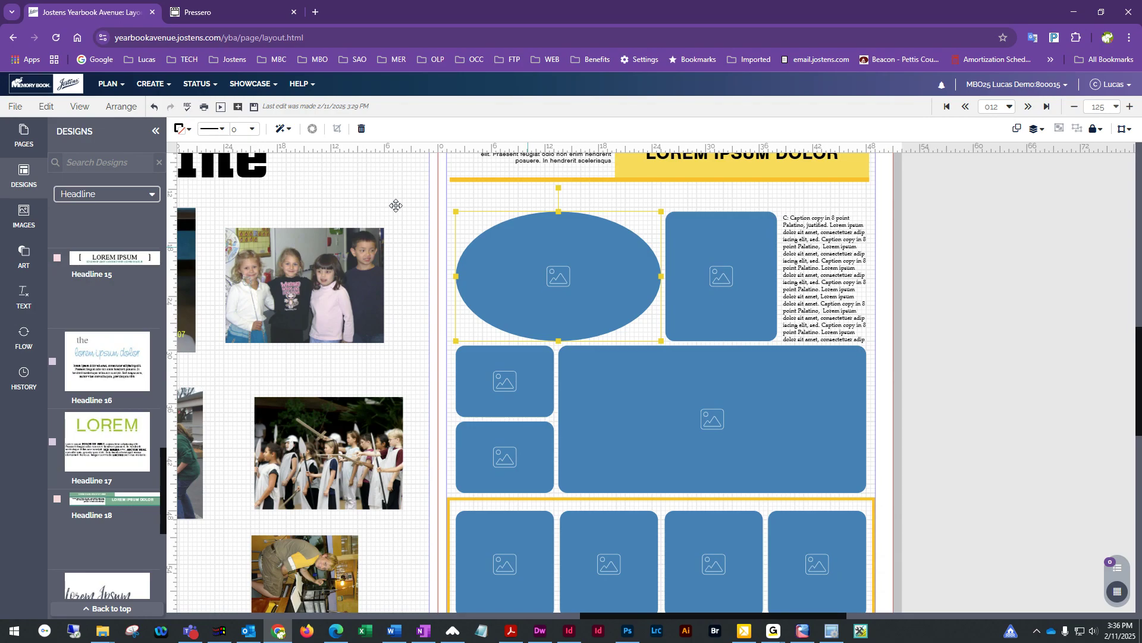
left_click(154, 107)
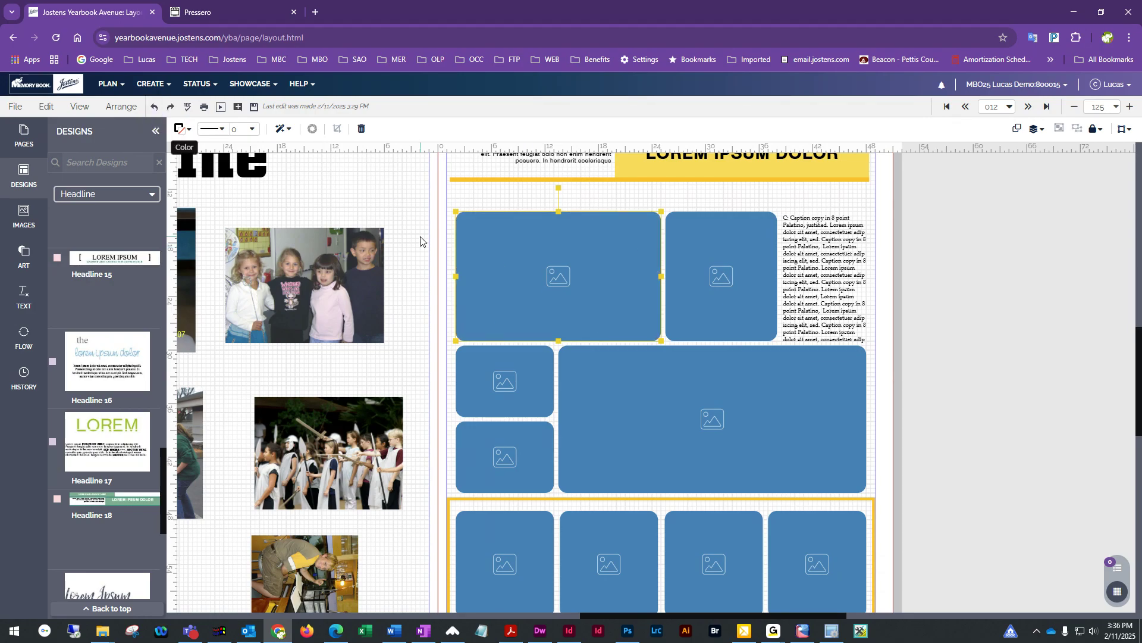
left_click(1018, 296)
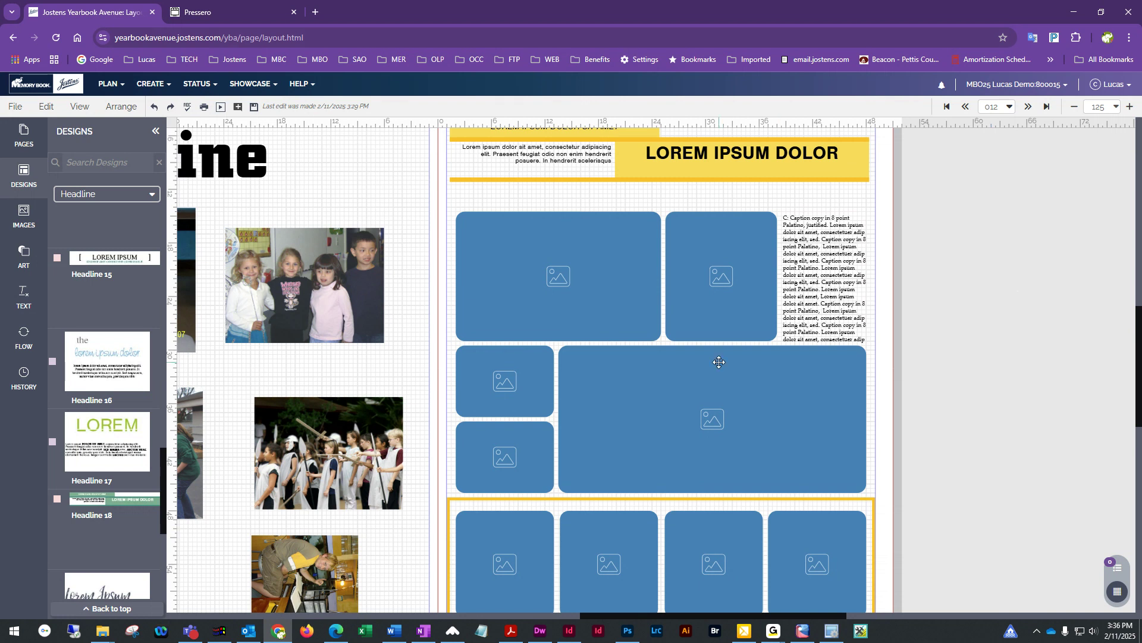
- Move the five upper photo boxes and the caption block on page 13 up together by about 1 pica, closer to the headline design
scroll(714, 363, "down", 3)
scroll(562, 405, "up", 3)
scroll(653, 450, "up", 2)
scroll(653, 450, "down", 1)
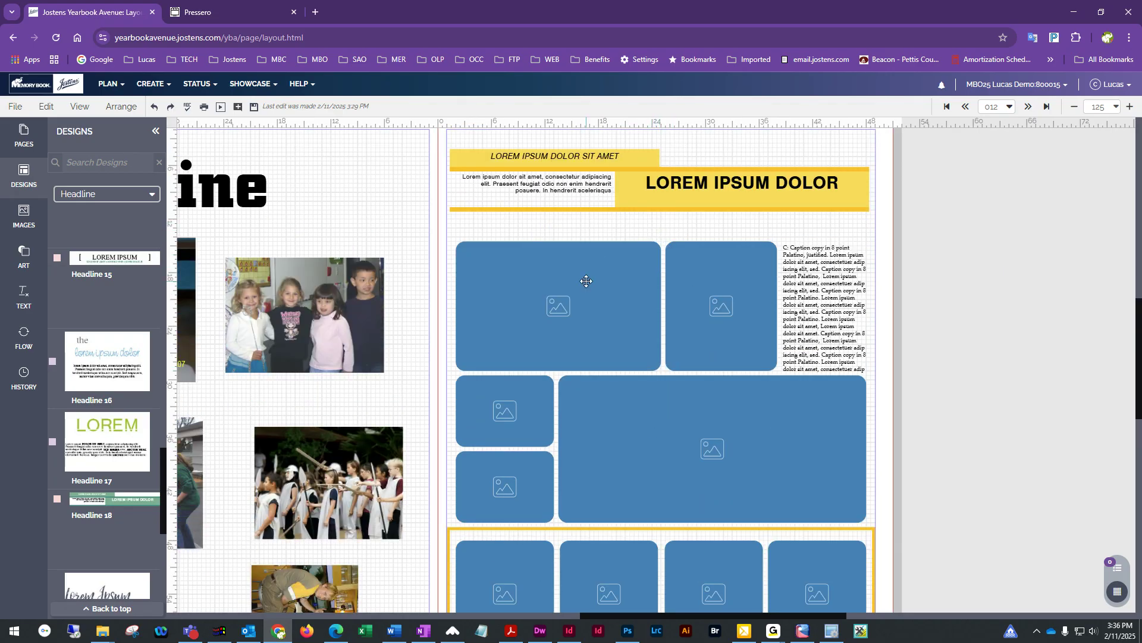
left_click_drag(883, 263, 492, 457)
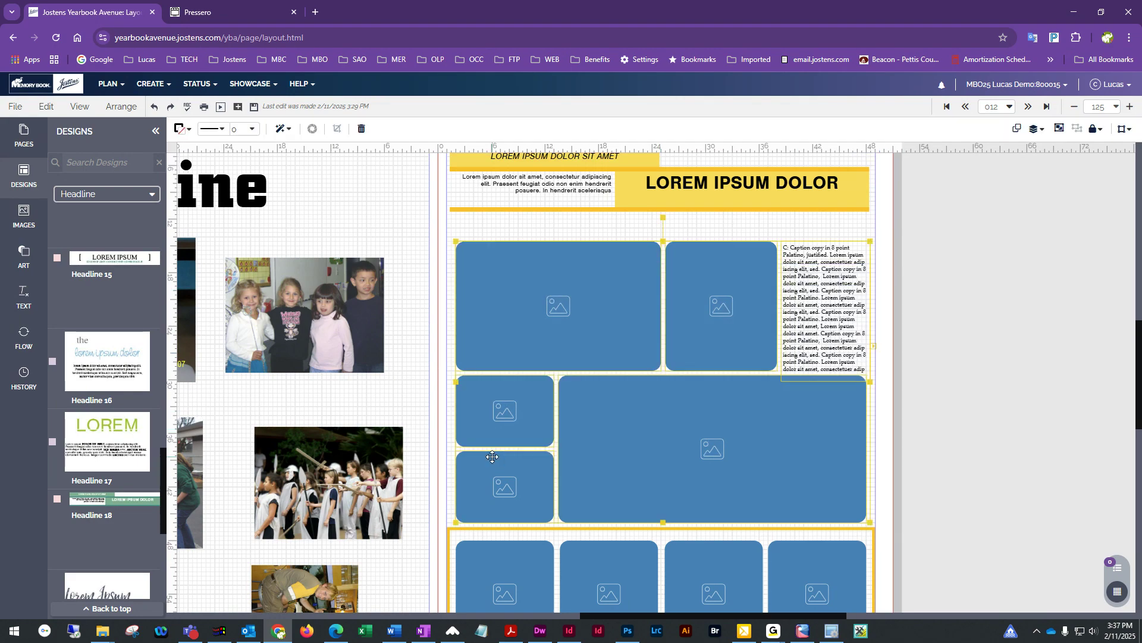
key("Up")
key("Up")
key("Up")
key("Up")
key("Up")
key("Up")
key("Up")
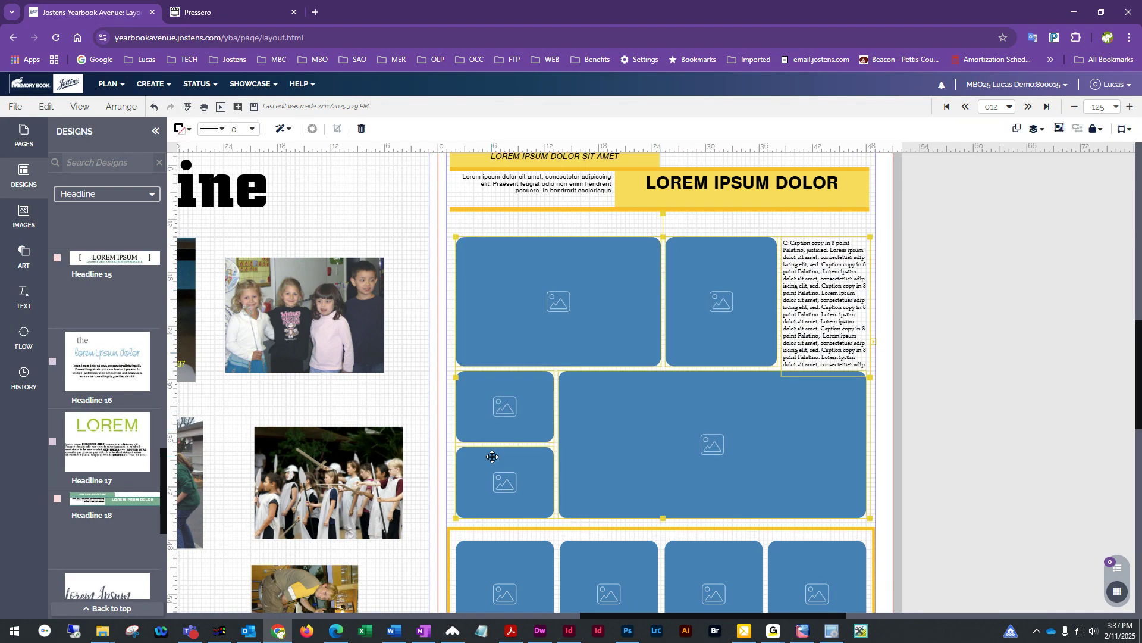
key("Up")
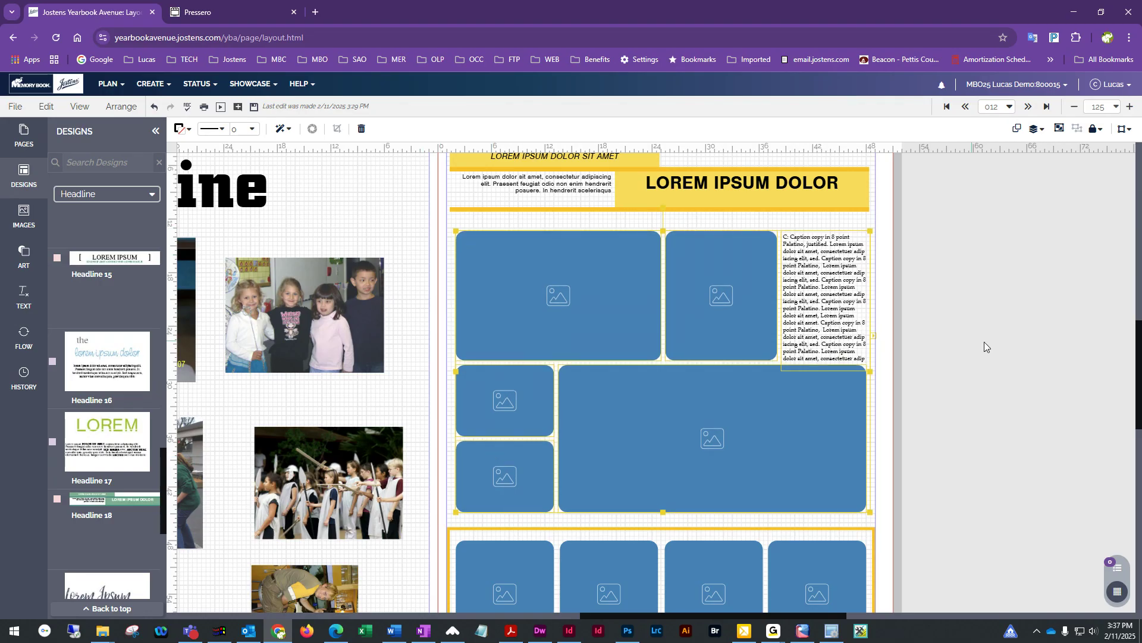
left_click(1011, 350)
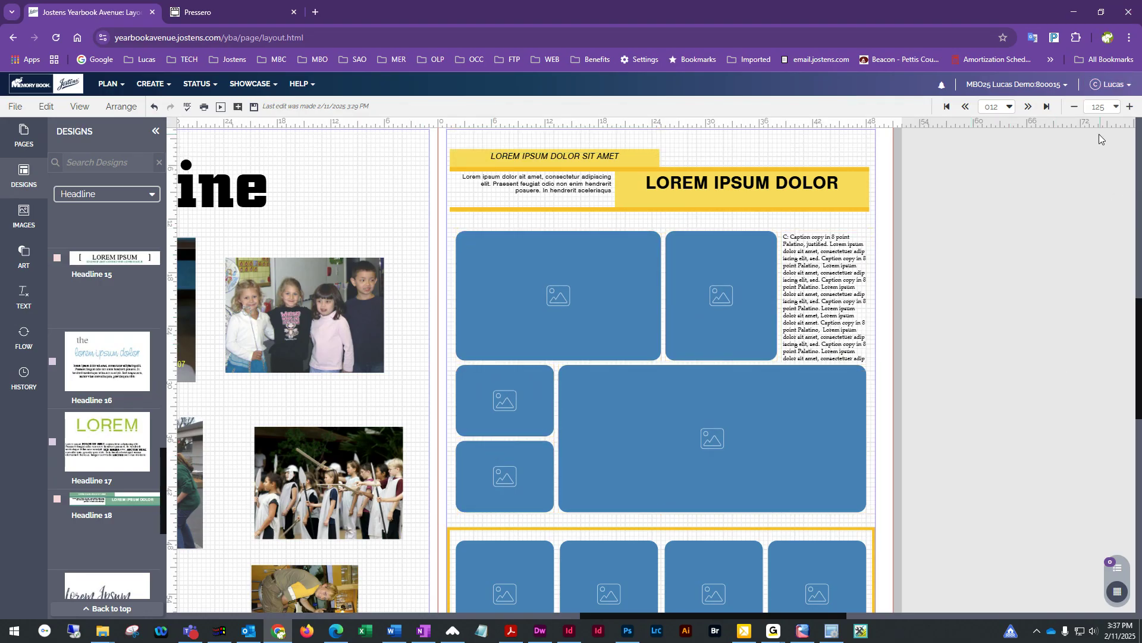
- Save the changes to the page 12–13 spread and go to the page 14–15 spread
left_click(1075, 107)
scroll(1001, 381, "down", 1)
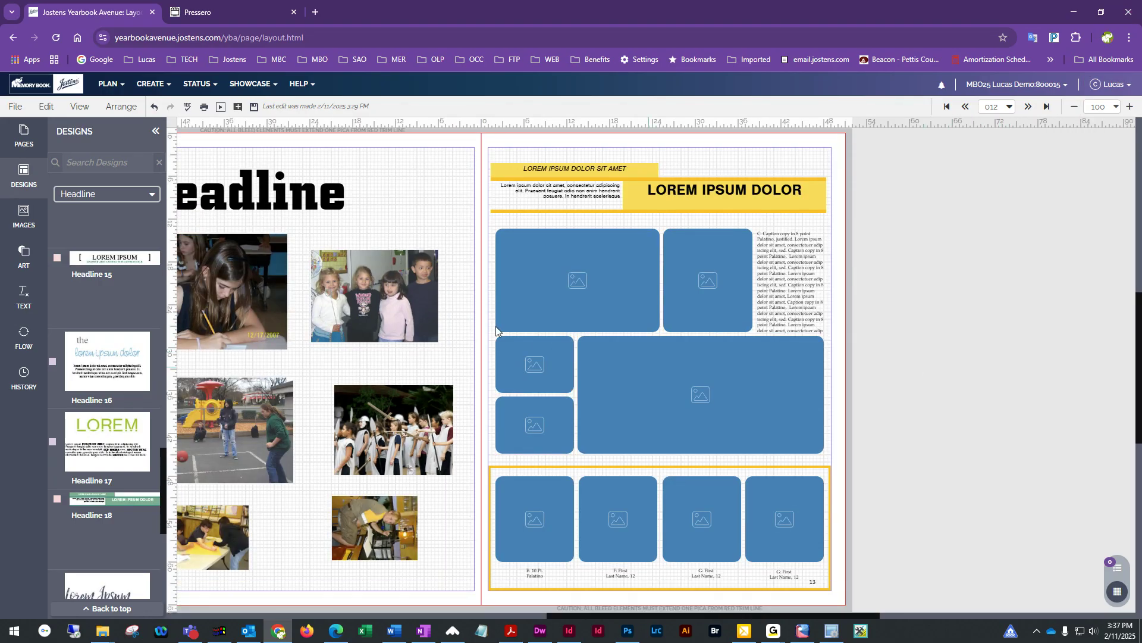
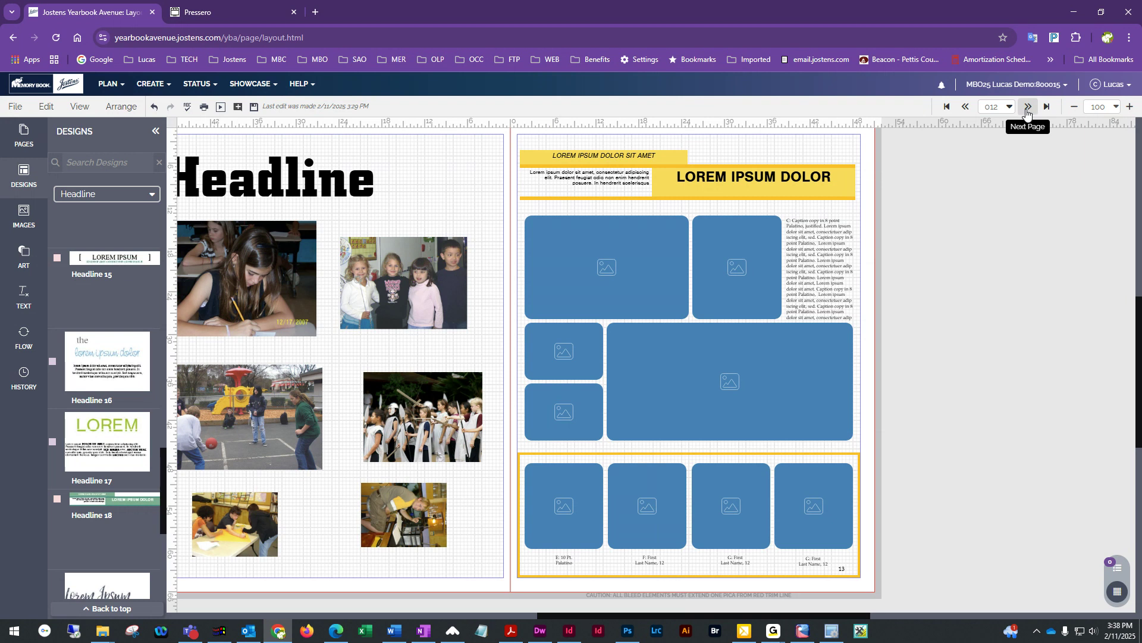
left_click(1027, 110)
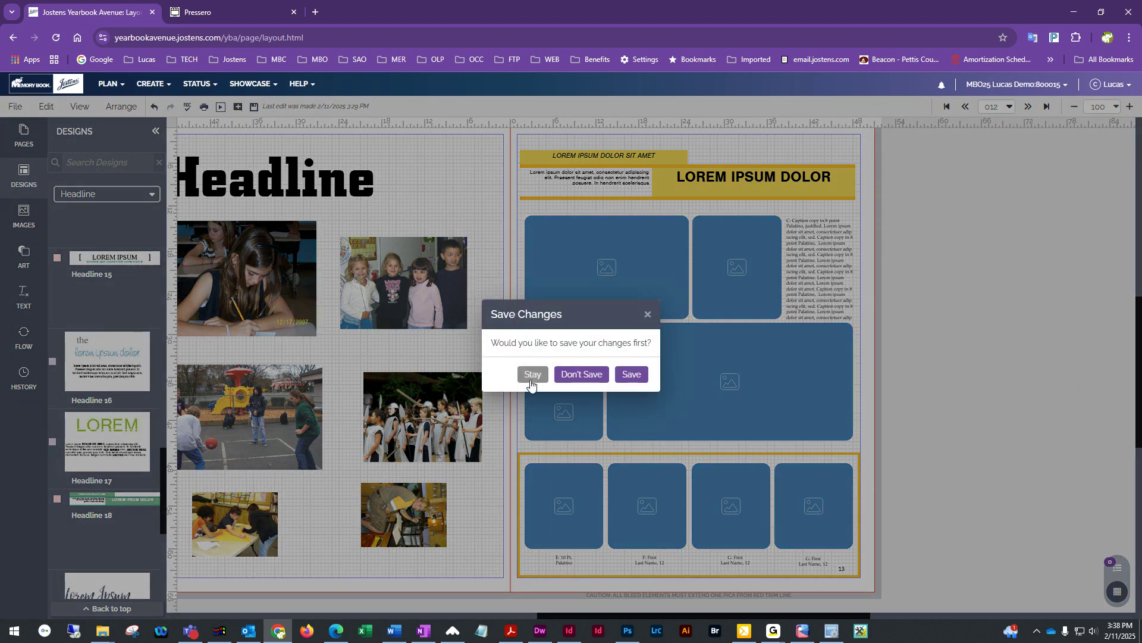
left_click(636, 374)
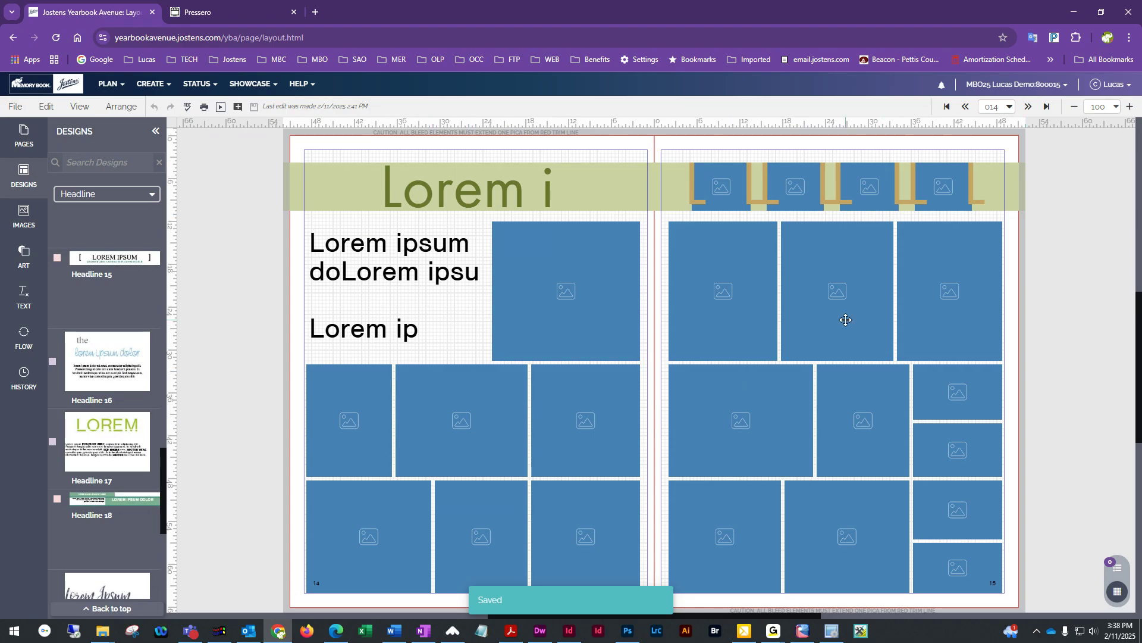
scroll(773, 290, "down", 1)
scroll(641, 273, "up", 1)
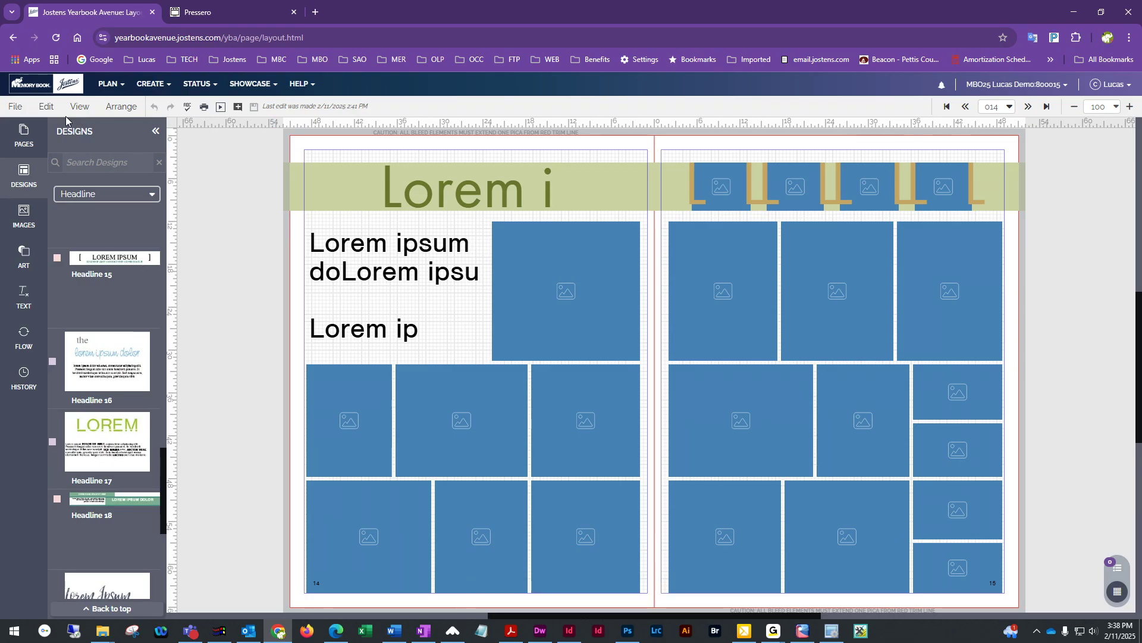
- Select all elements on the page 14–15 spread and delete them
left_click(41, 112)
mouse_move(137, 321)
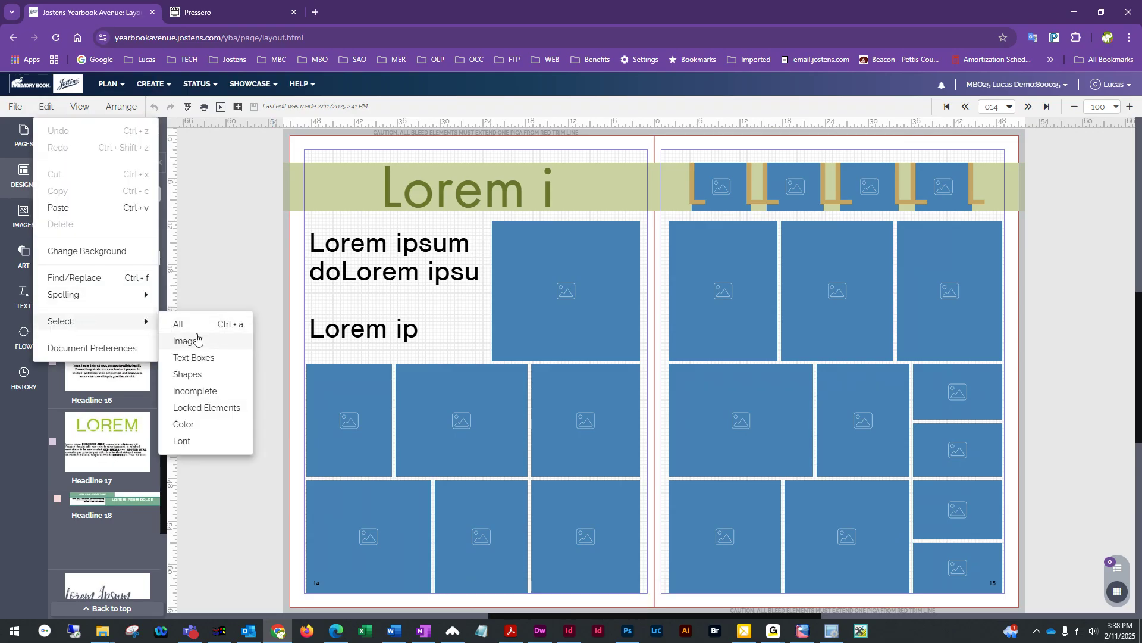
left_click(192, 326)
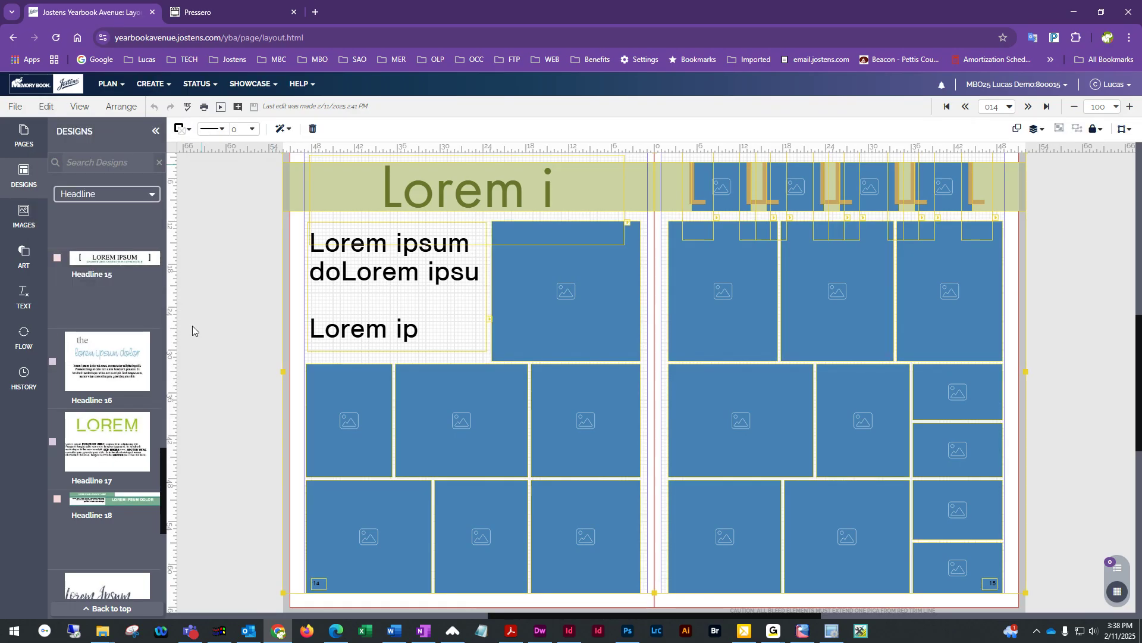
key("Delete")
left_click(188, 242)
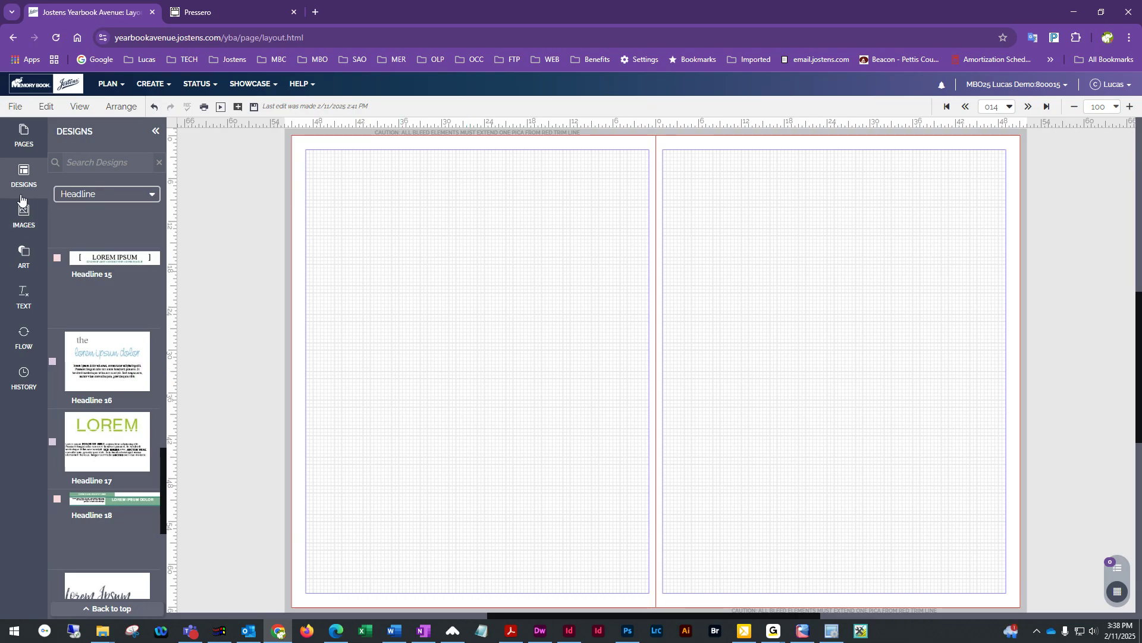
- Apply the "class candid page" design from My Templates to page 15 without retaining existing content
left_click(28, 176)
left_click(27, 176)
left_click(113, 196)
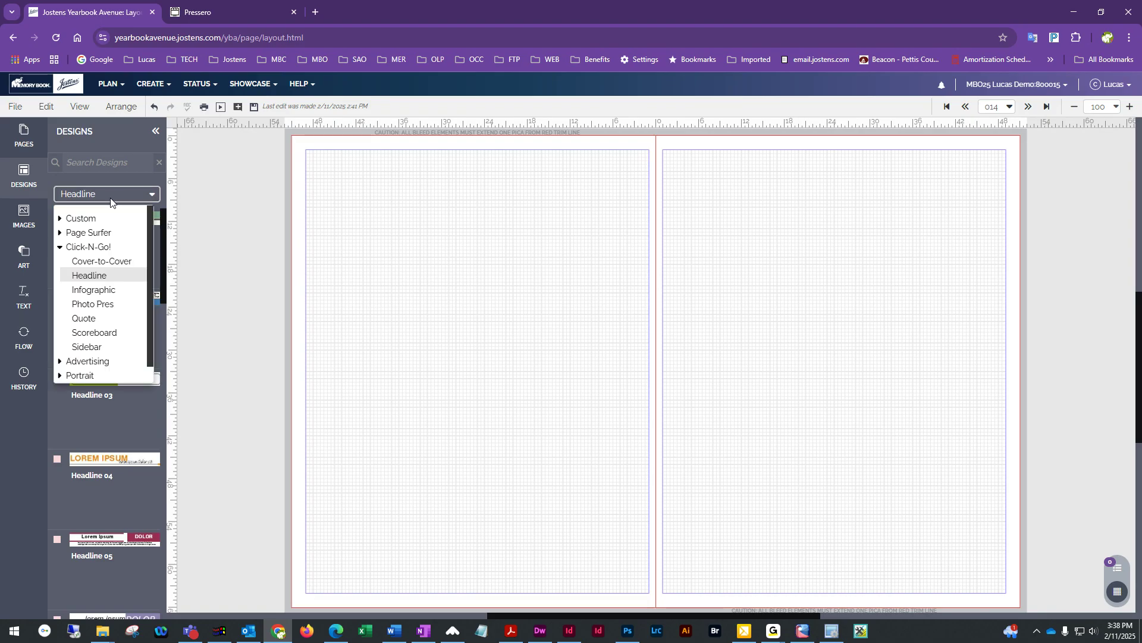
left_click(60, 220)
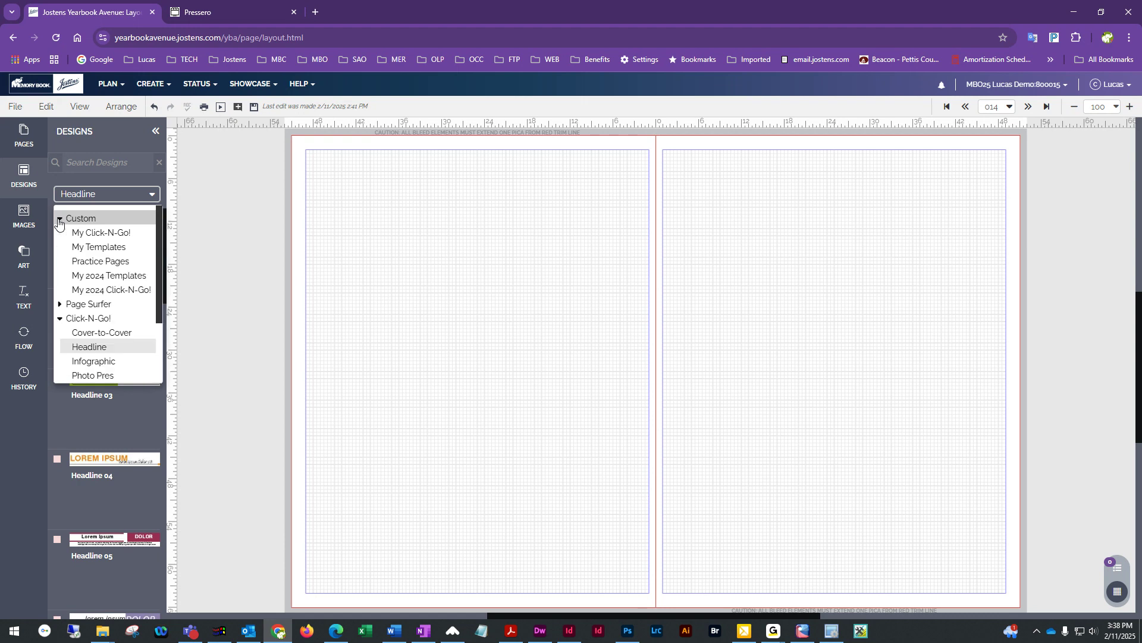
left_click(97, 247)
mouse_move(104, 249)
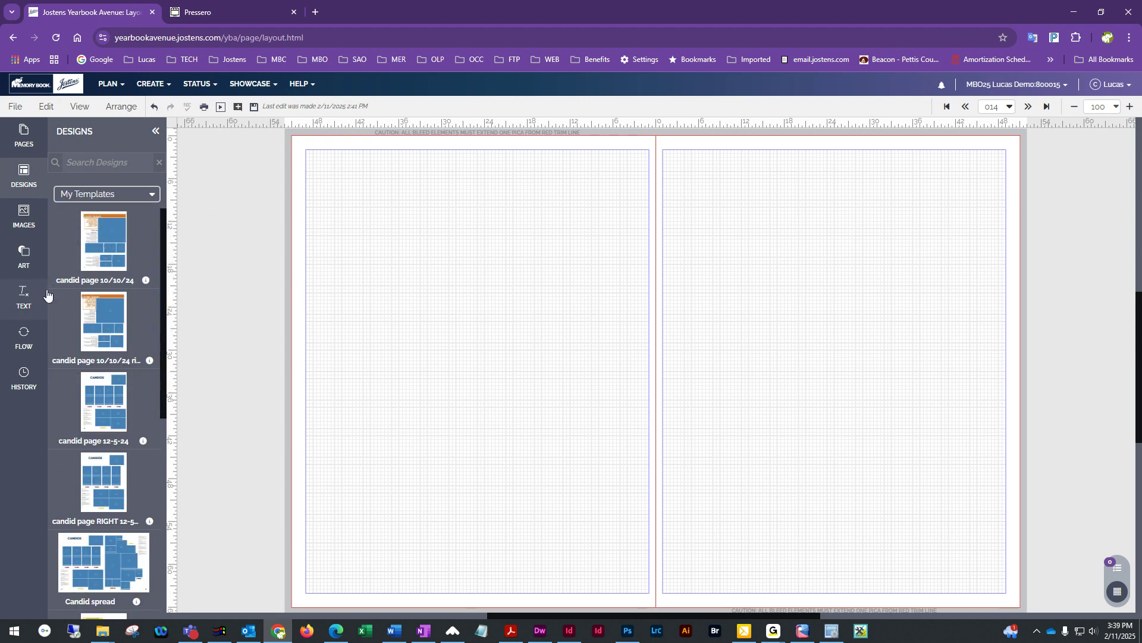
scroll(99, 414, "down", 5)
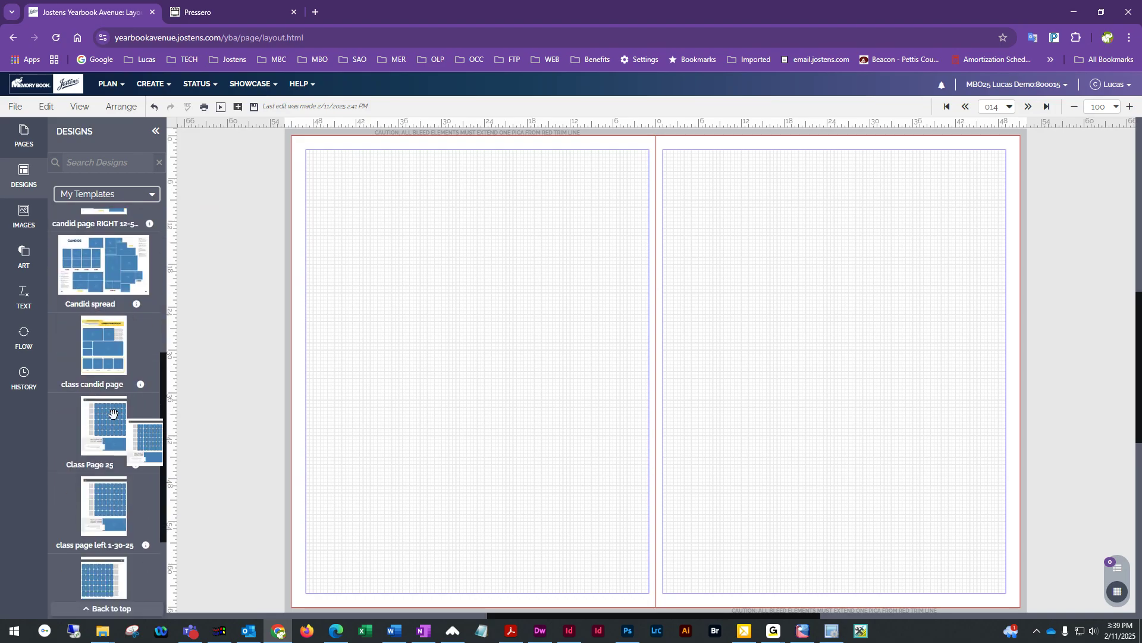
mouse_move(108, 349)
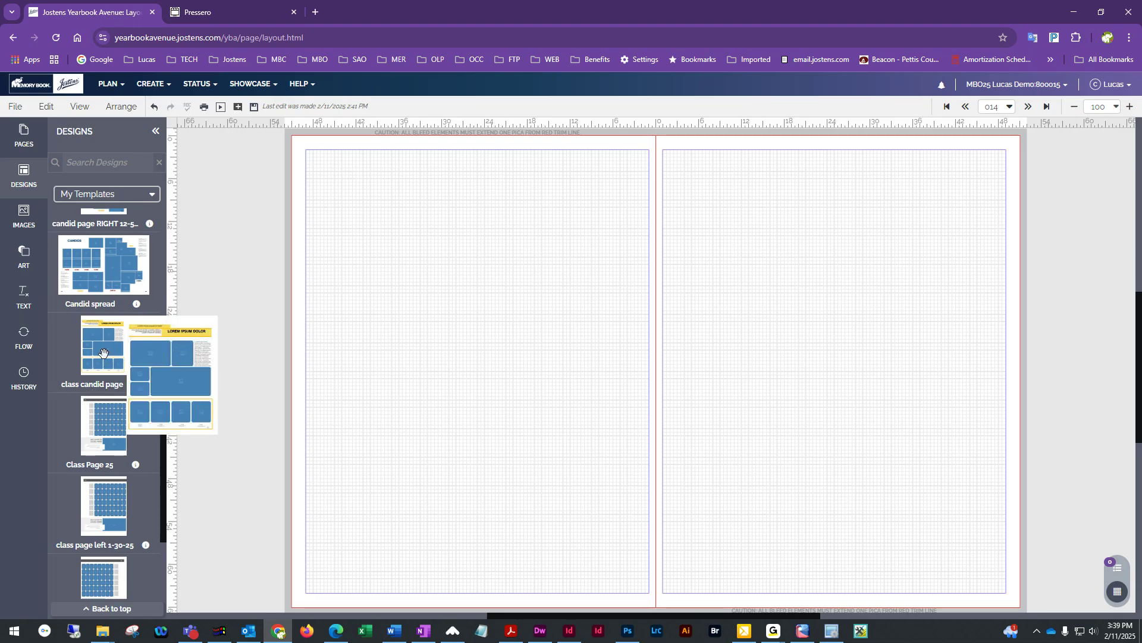
left_click_drag(103, 353, 830, 287)
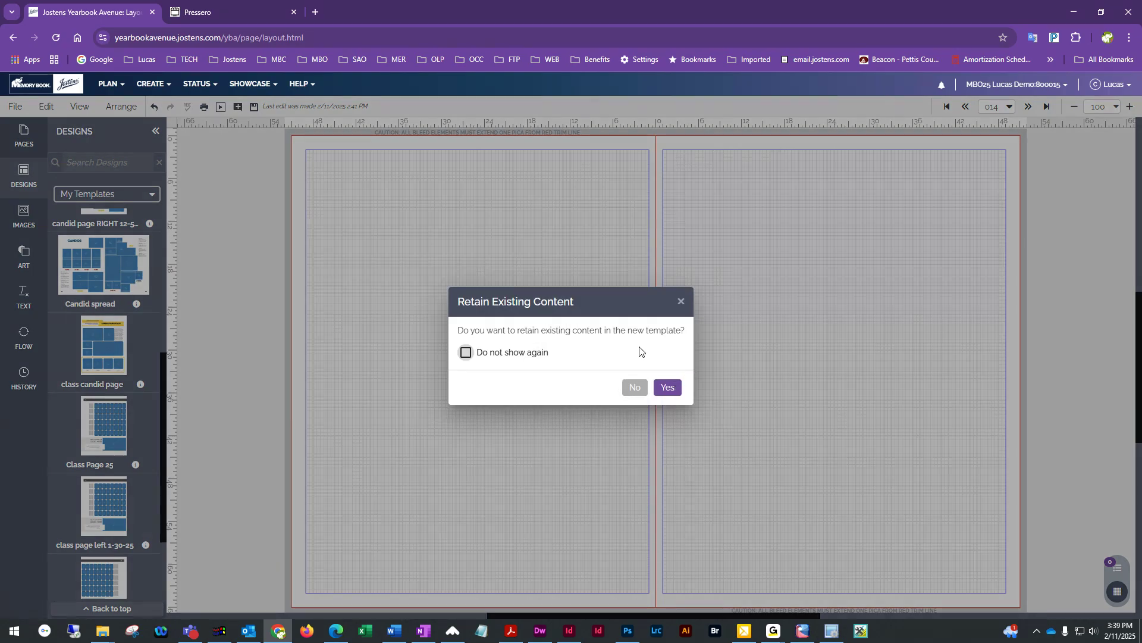
left_click(633, 388)
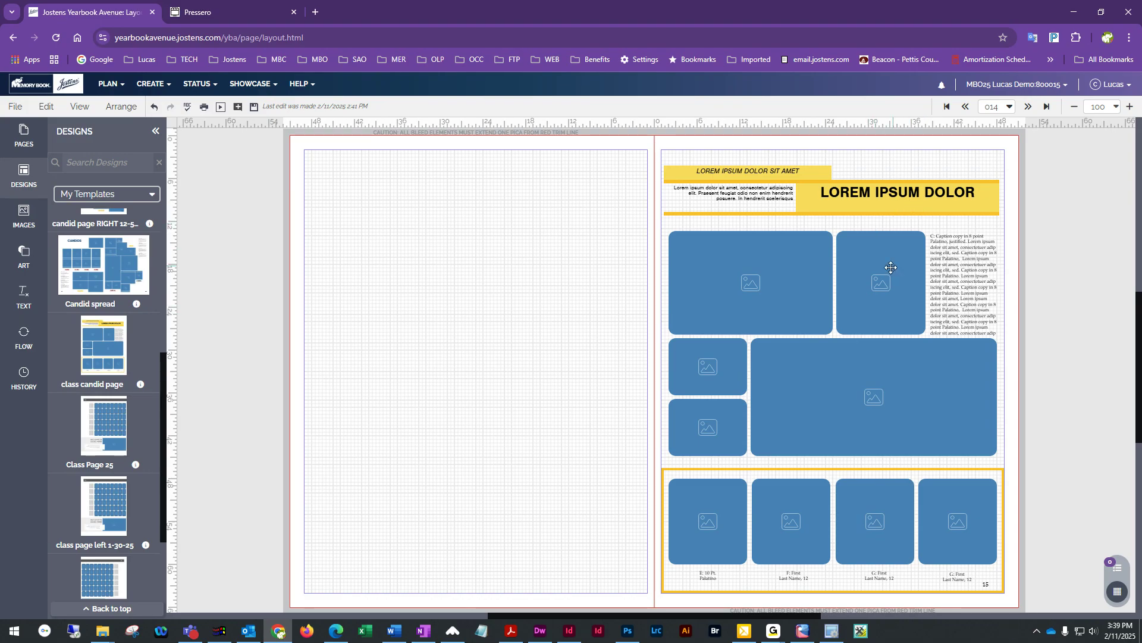
- Return to the page 12–13 spread without saving the current changes, and shift page 12's headline slightly downward
left_click(970, 109)
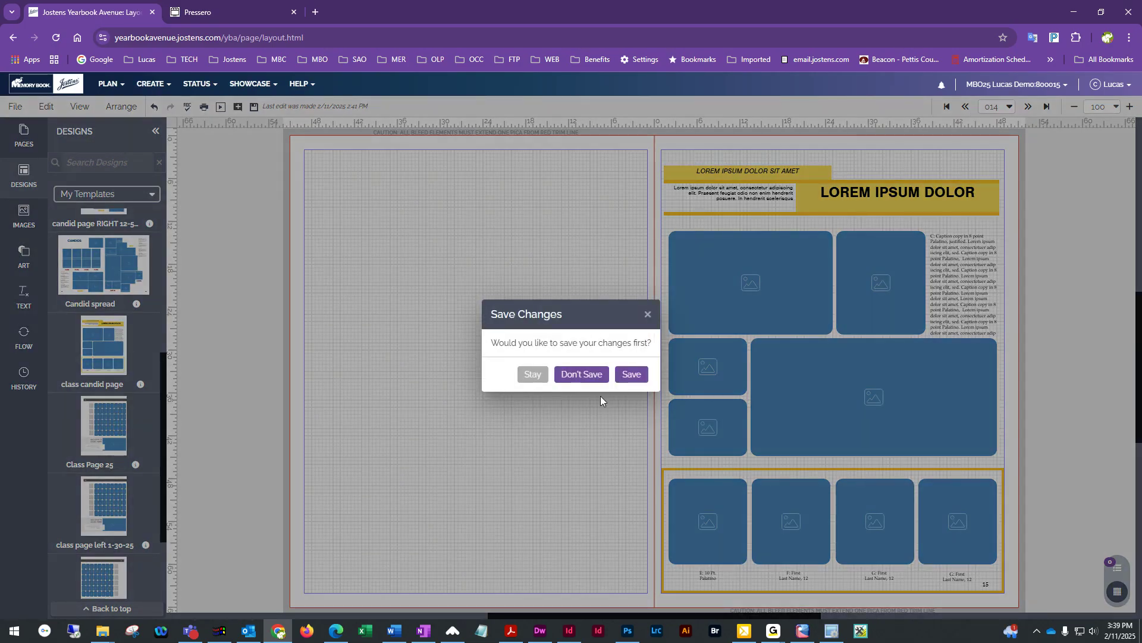
left_click(601, 380)
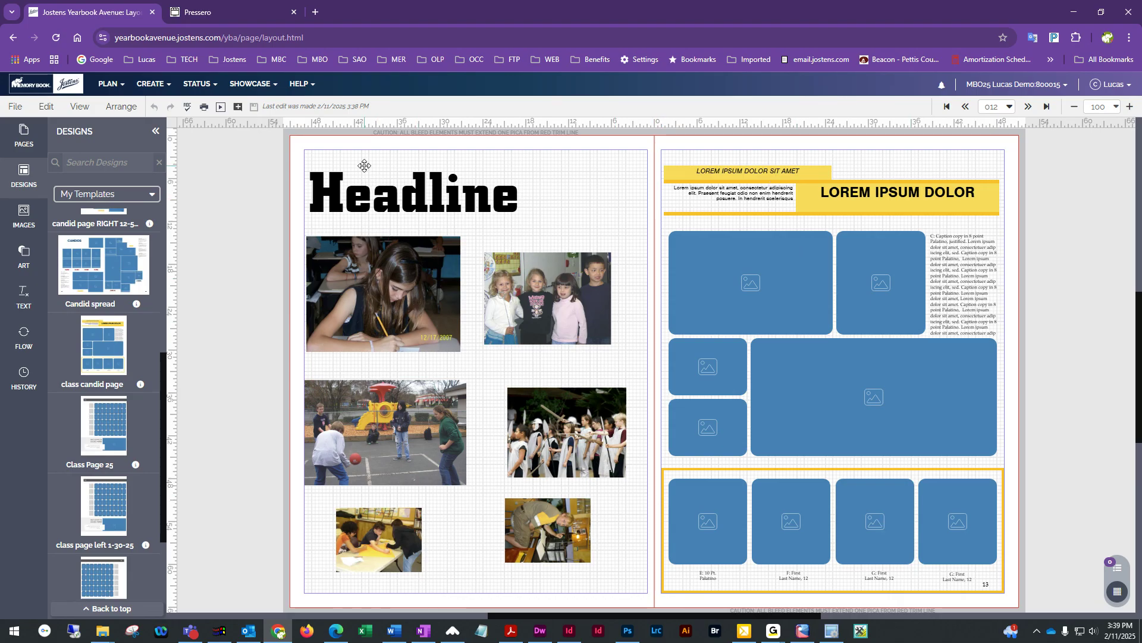
mouse_move(365, 165)
left_mouse_down()
mouse_move(430, 308)
mouse_move(394, 273)
mouse_move(382, 171)
mouse_move(365, 171)
left_mouse_up()
left_click(627, 246)
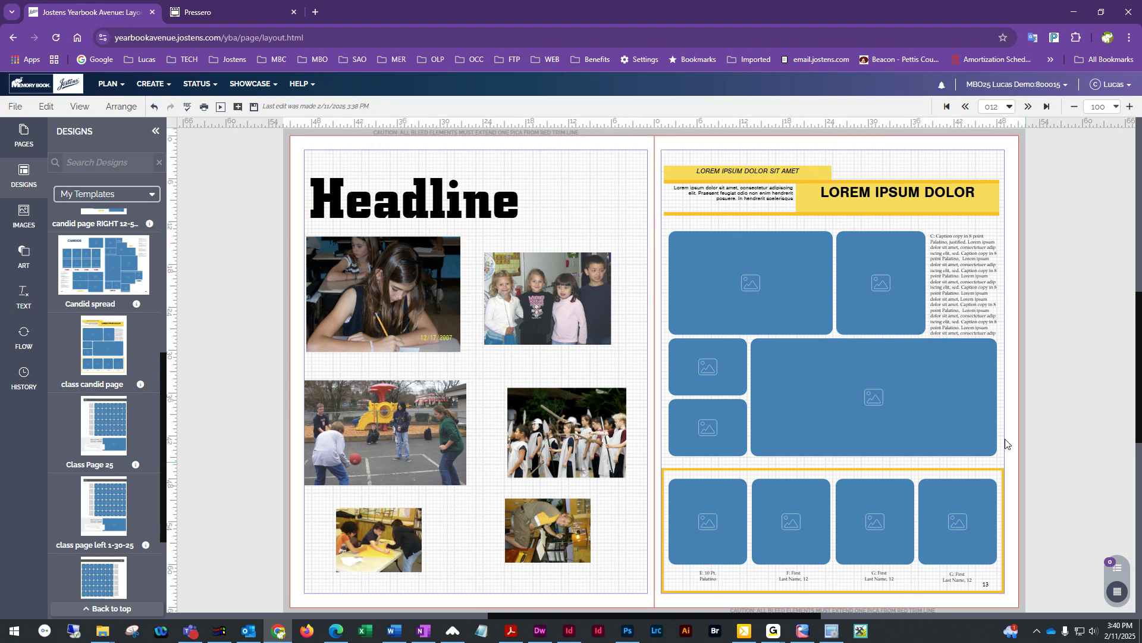
- Try to place the candid photo 100_2144.jpg in page 13's first large photo box, and decline using it again
left_click(24, 215)
left_click_drag(104, 357, 762, 272)
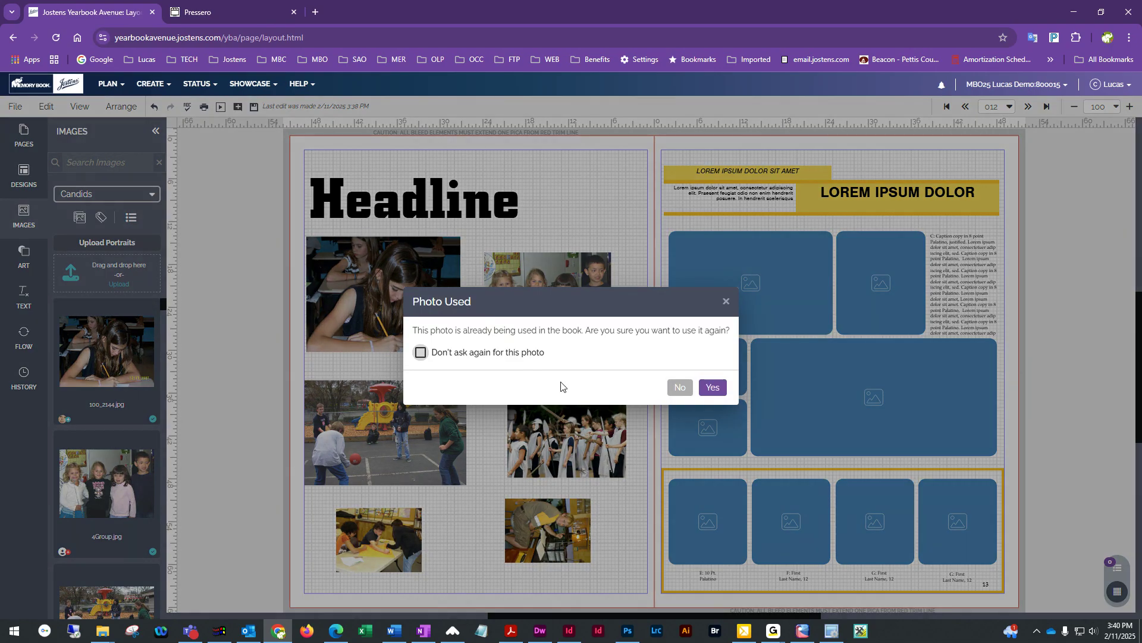
left_click(680, 388)
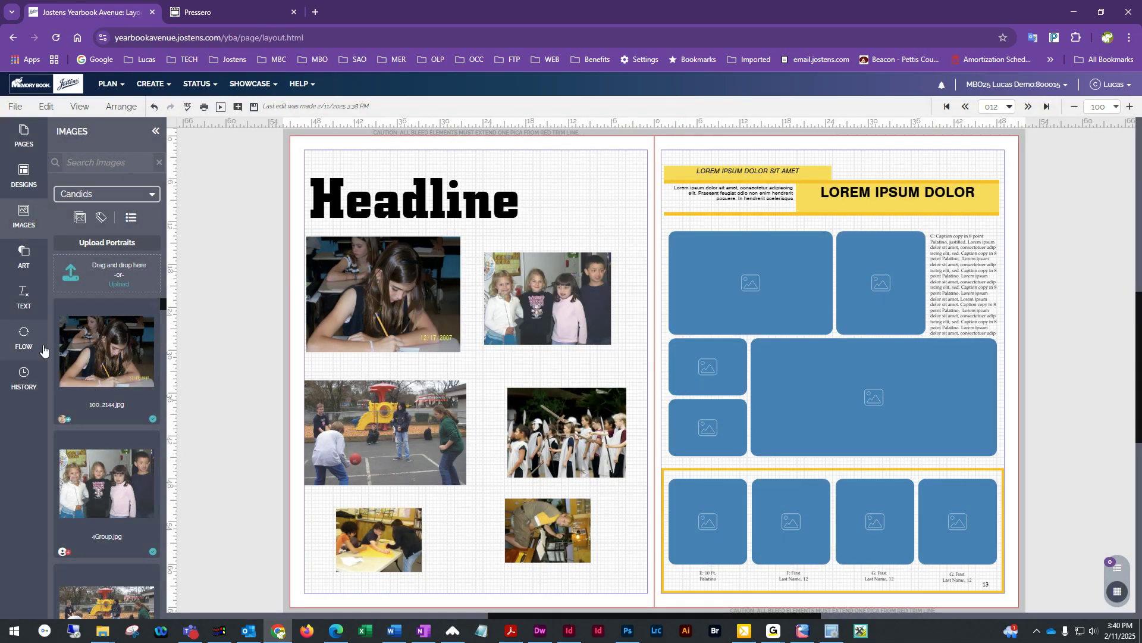
- Place 100_2144.jpg in page 13's first large photo box and 4Group.jpg in the largest box, allowing both photos to be reused
left_click_drag(101, 342, 728, 262)
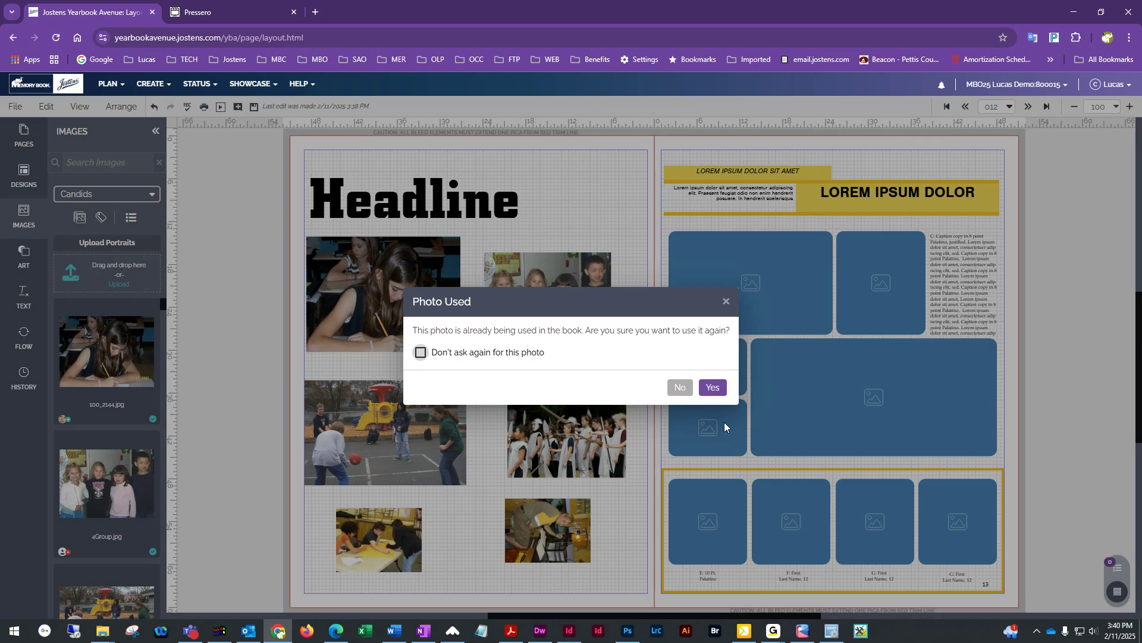
left_click(713, 387)
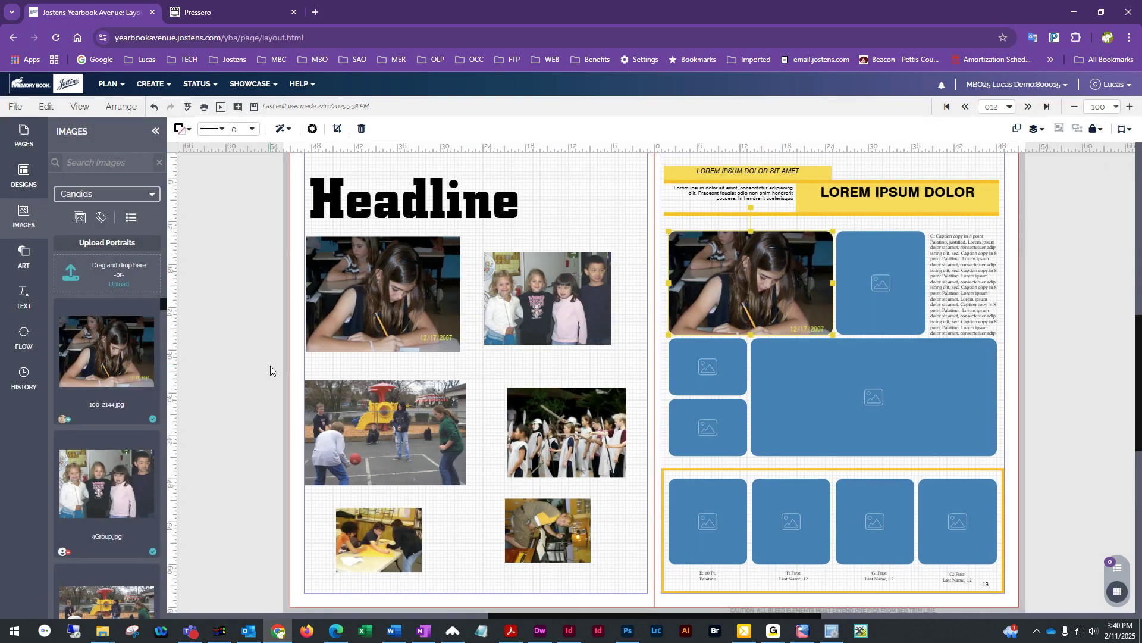
left_click_drag(121, 495, 925, 411)
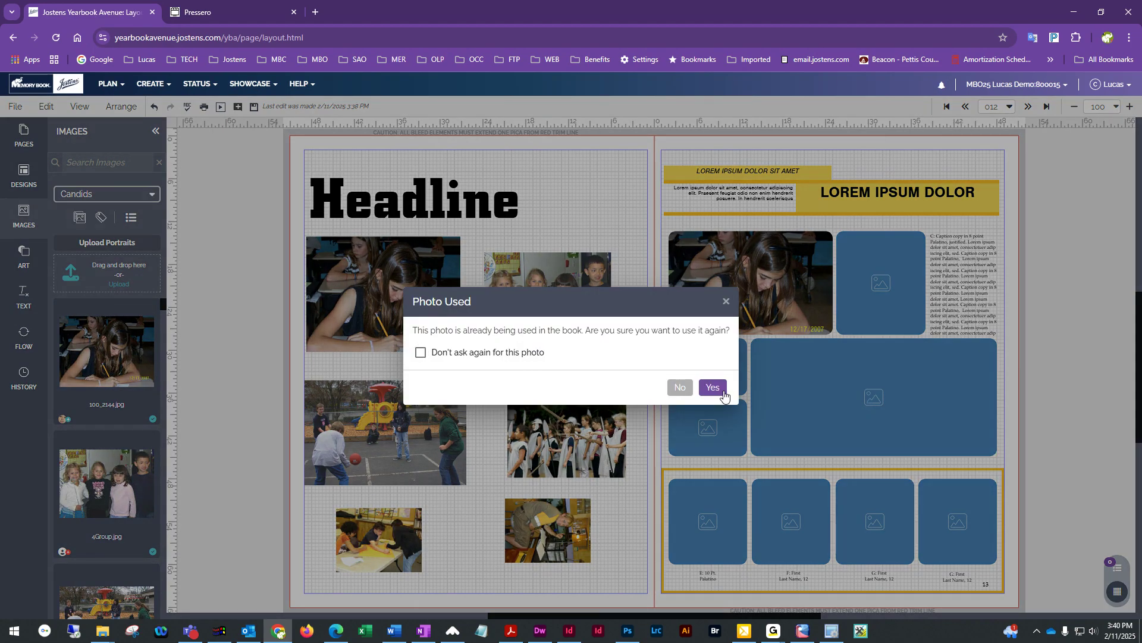
left_click(713, 387)
- Place 4Square.jpg in page 13's photo box beside the caption copy and allow its reuse
scroll(700, 397, "down", 3)
scroll(107, 507, "down", 2)
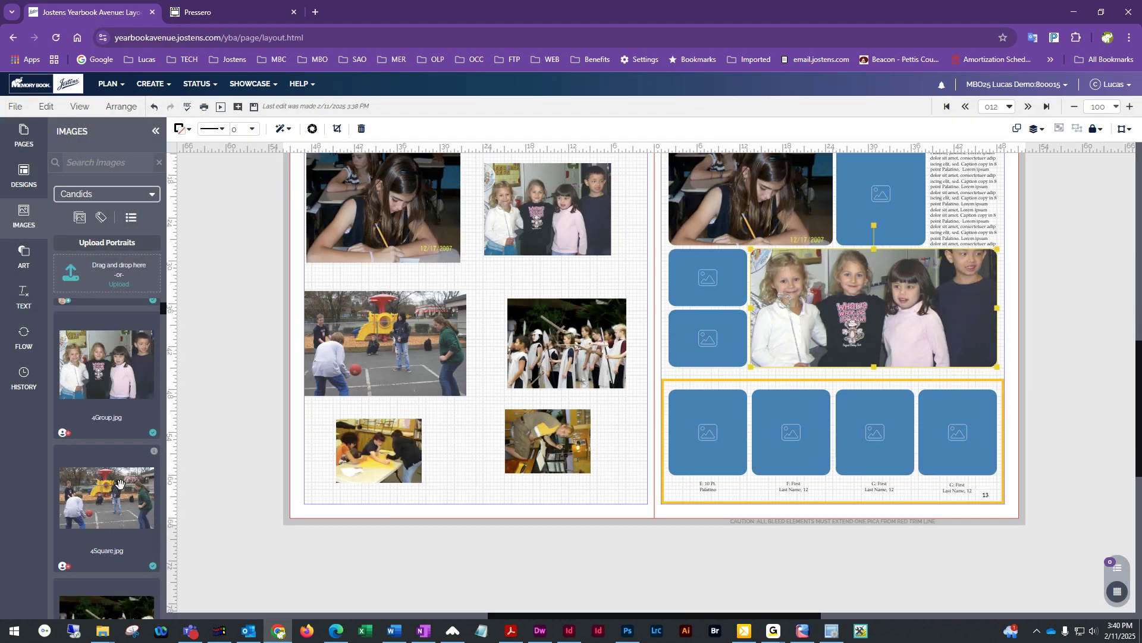
left_click_drag(108, 506, 881, 193)
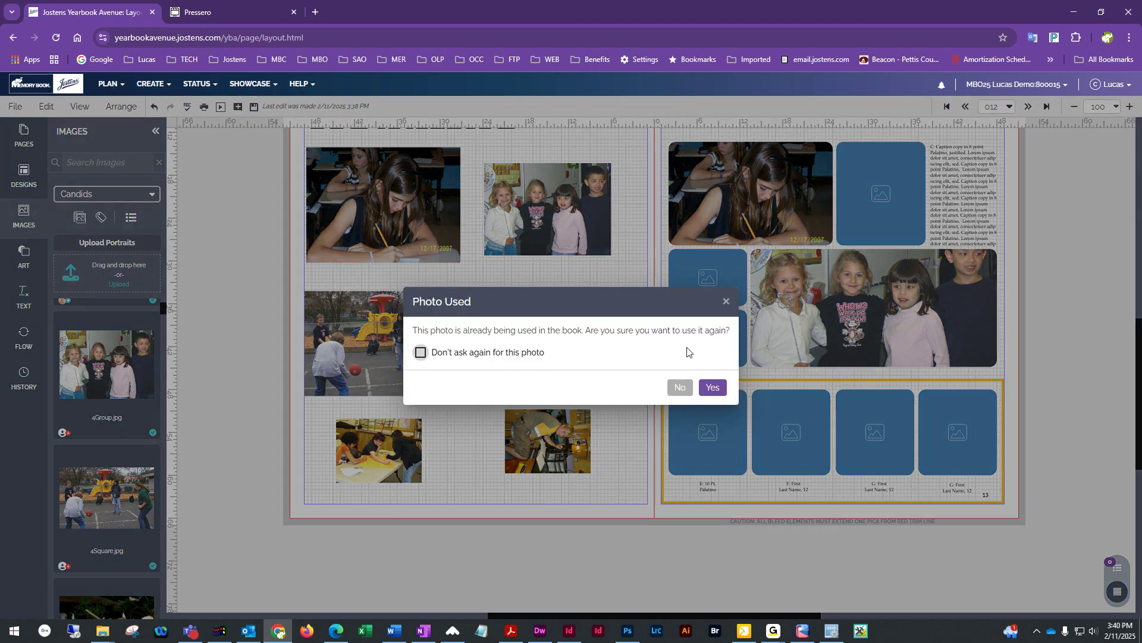
left_click(702, 393)
- Place CakeMunchies2.jpg in the first and second photo boxes of page 13's yellow-bordered row
scroll(104, 527, "down", 4)
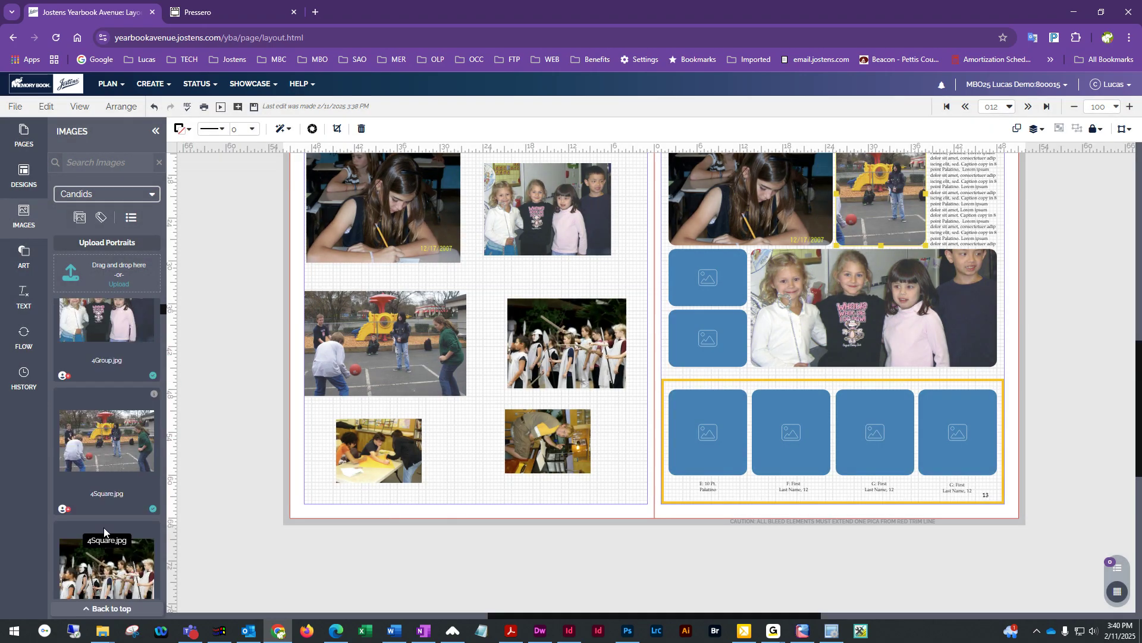
scroll(104, 527, "down", 5)
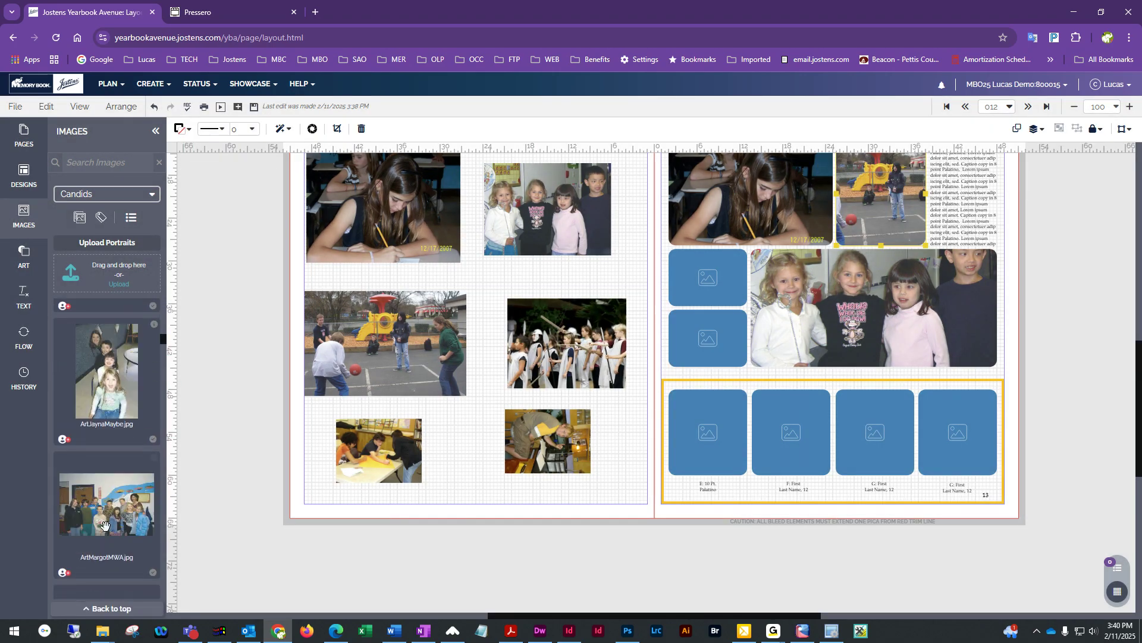
scroll(106, 526, "down", 5)
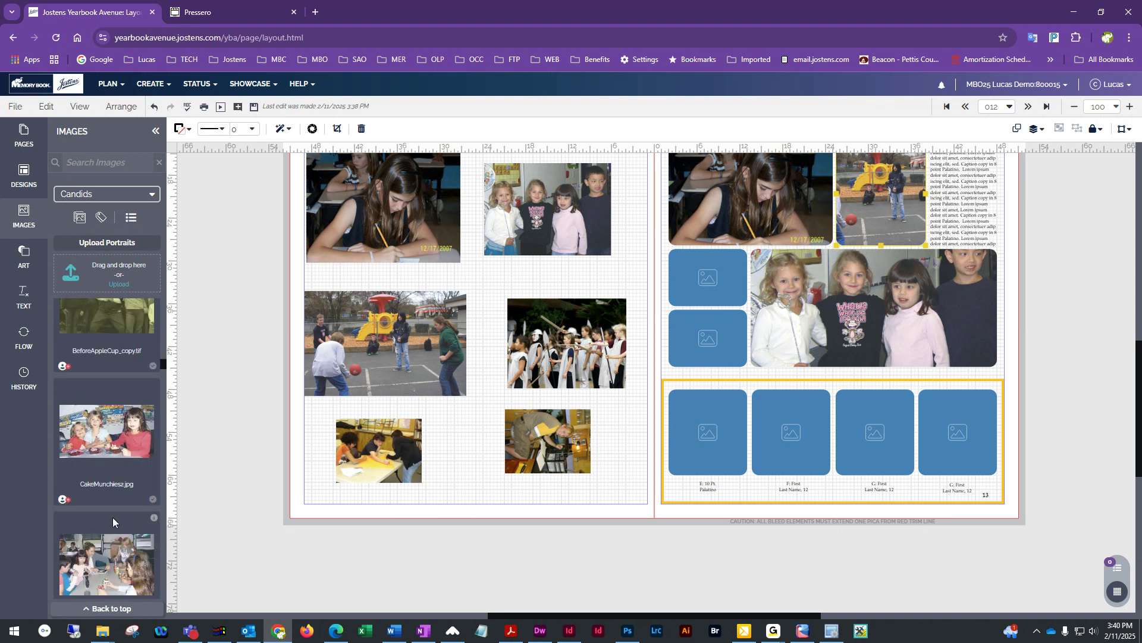
left_click_drag(106, 438, 702, 425)
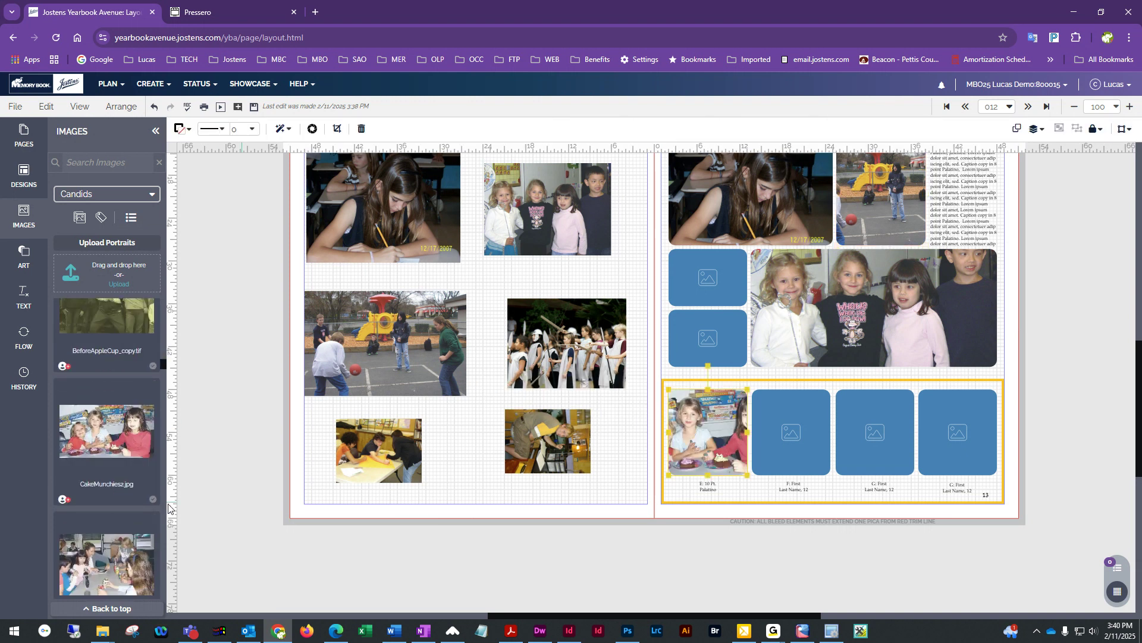
left_click_drag(109, 446, 782, 423)
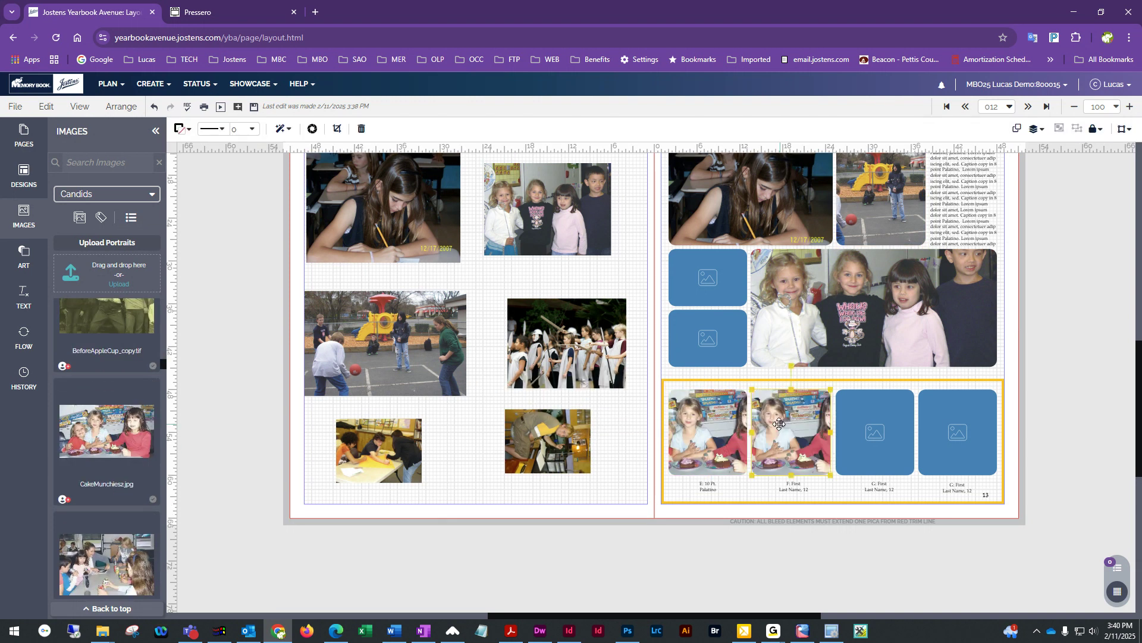
- Fill the third box of page 13's yellow-bordered row with CardSharks_copy.tif and the fourth with DSC00280.jpg
scroll(105, 566, "down", 5)
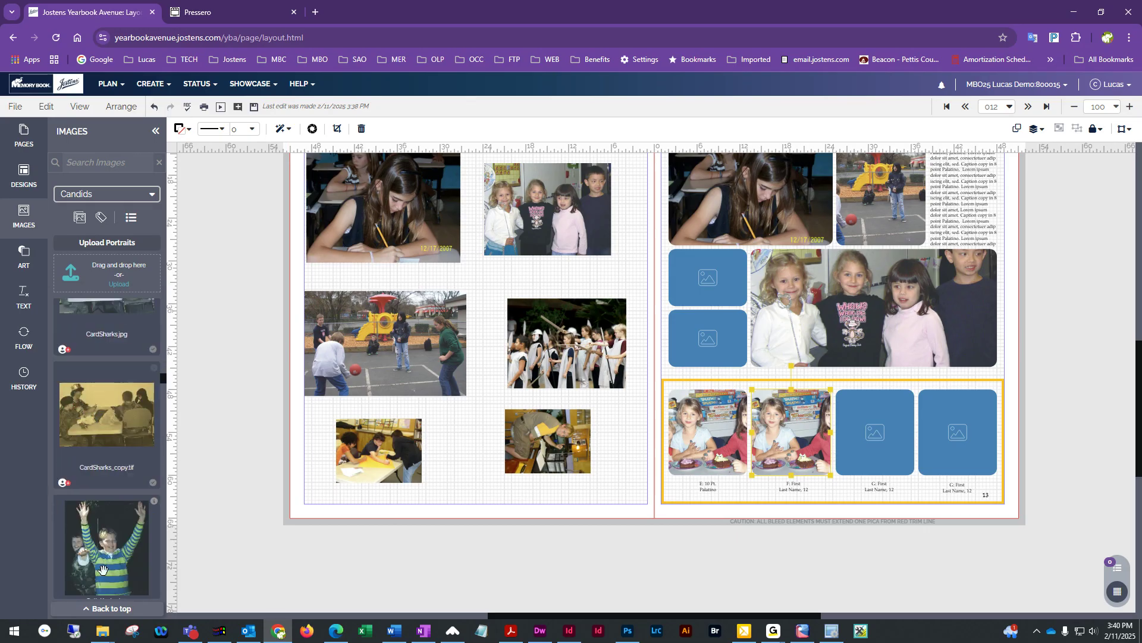
left_click_drag(95, 396, 875, 432)
scroll(93, 530, "down", 5)
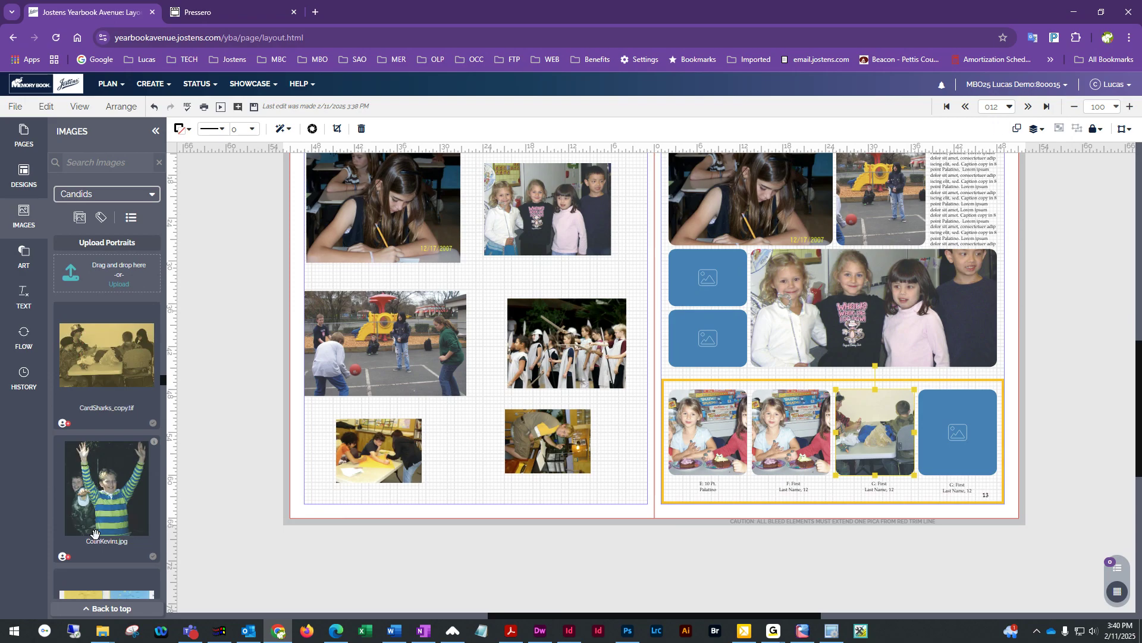
scroll(95, 533, "down", 5)
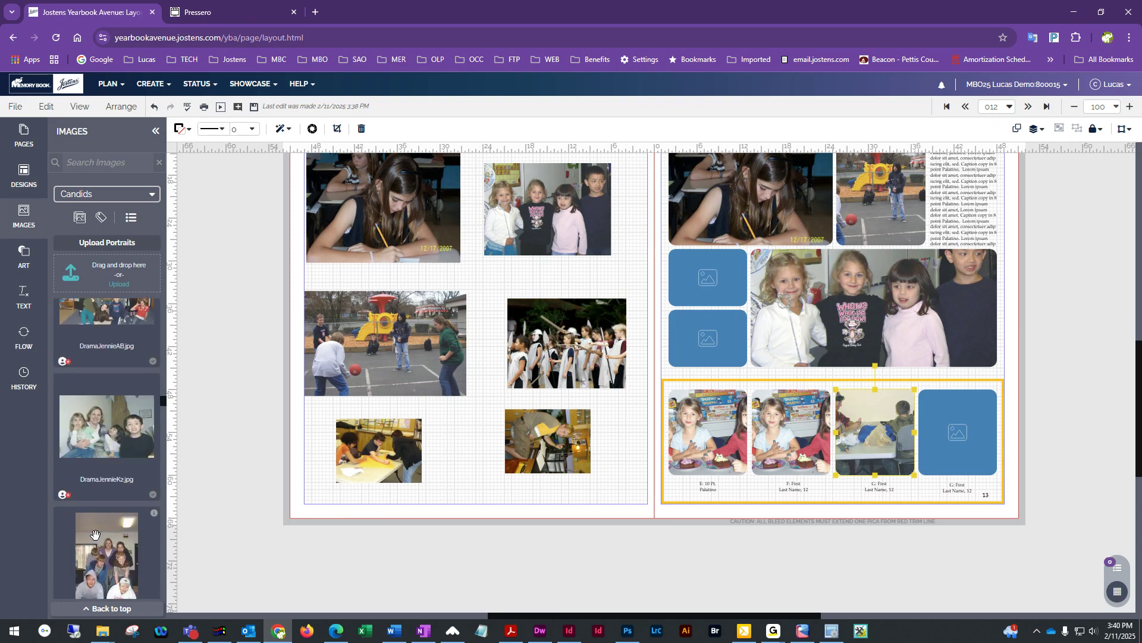
scroll(95, 534, "down", 5)
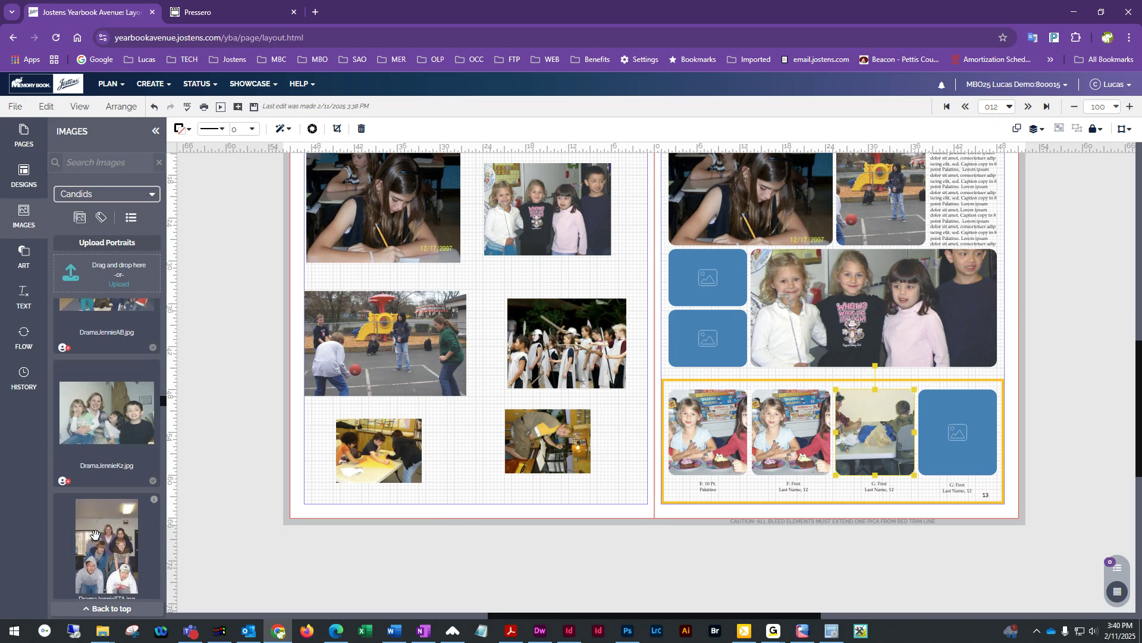
left_click_drag(128, 451, 934, 412)
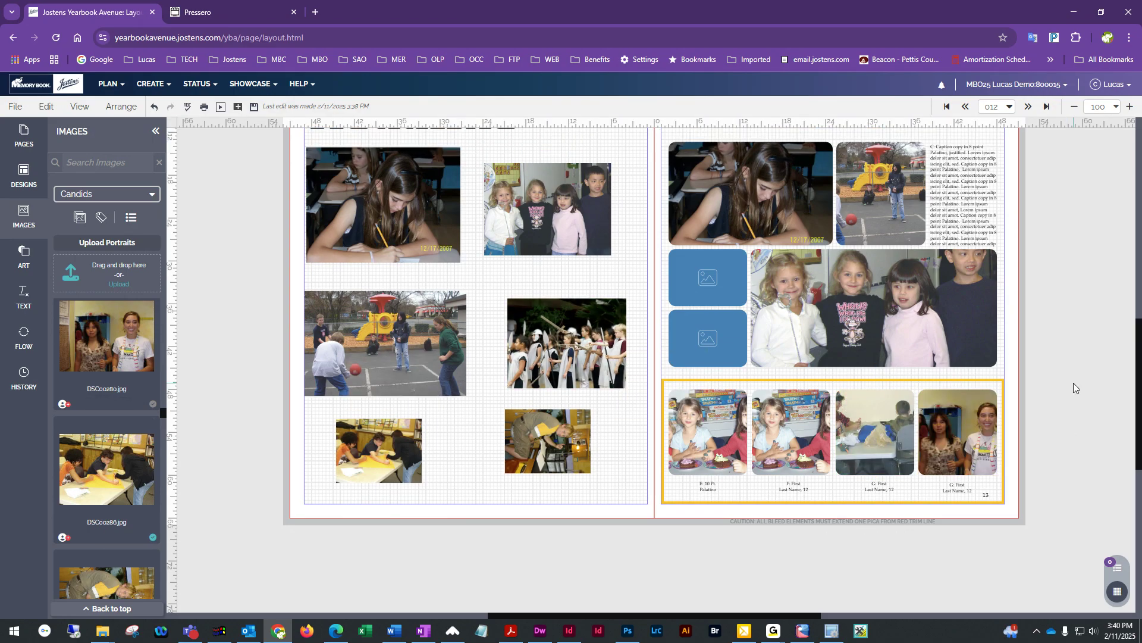
- Place DSC00314.jpg in the upper and DSC00476.jpg in the lower of page 13's two stacked small photo boxes
scroll(107, 476, "down", 4)
left_click_drag(104, 501, 720, 278)
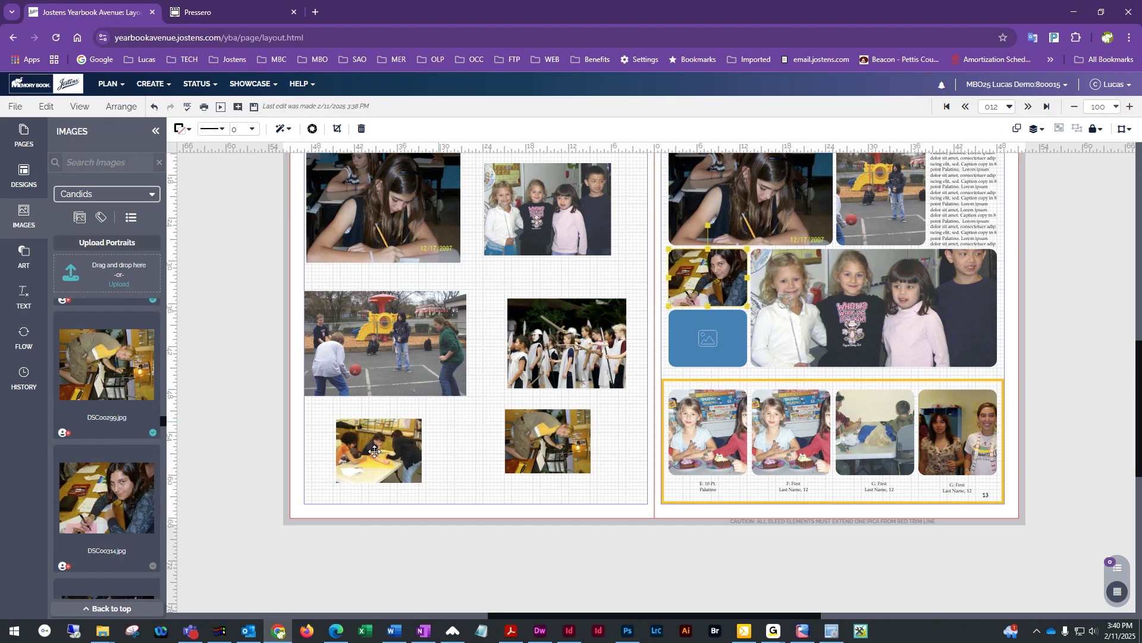
scroll(114, 512, "down", 3)
left_click_drag(100, 460, 708, 338)
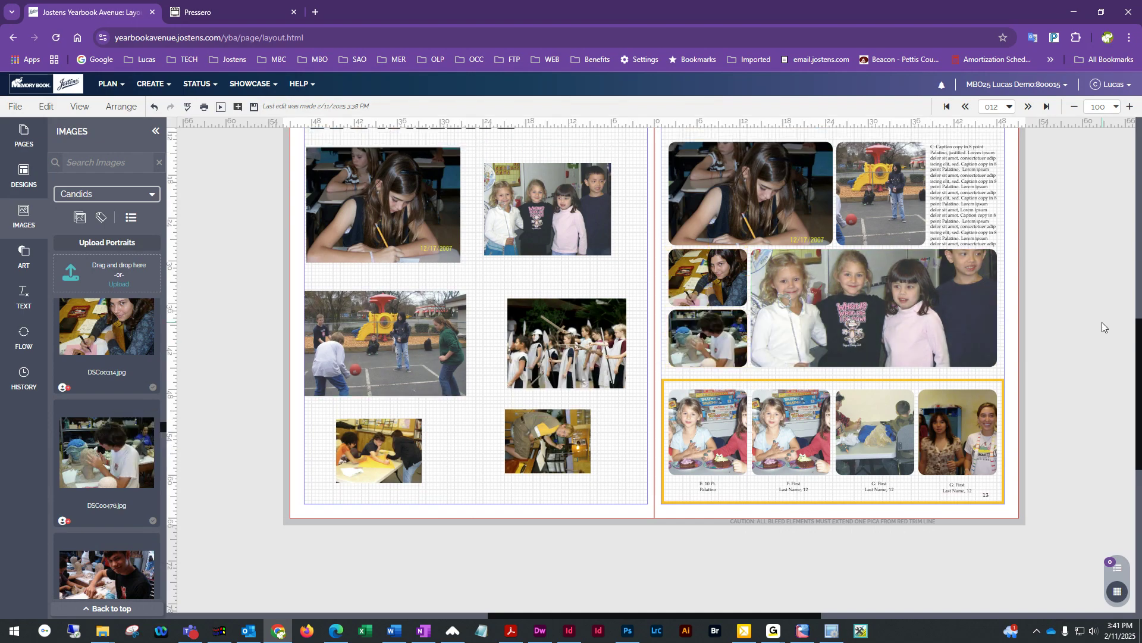
- Crop page 13's large group photo by shifting the image down inside its frame until its upper edge meets the frame
scroll(1062, 313, "up", 2)
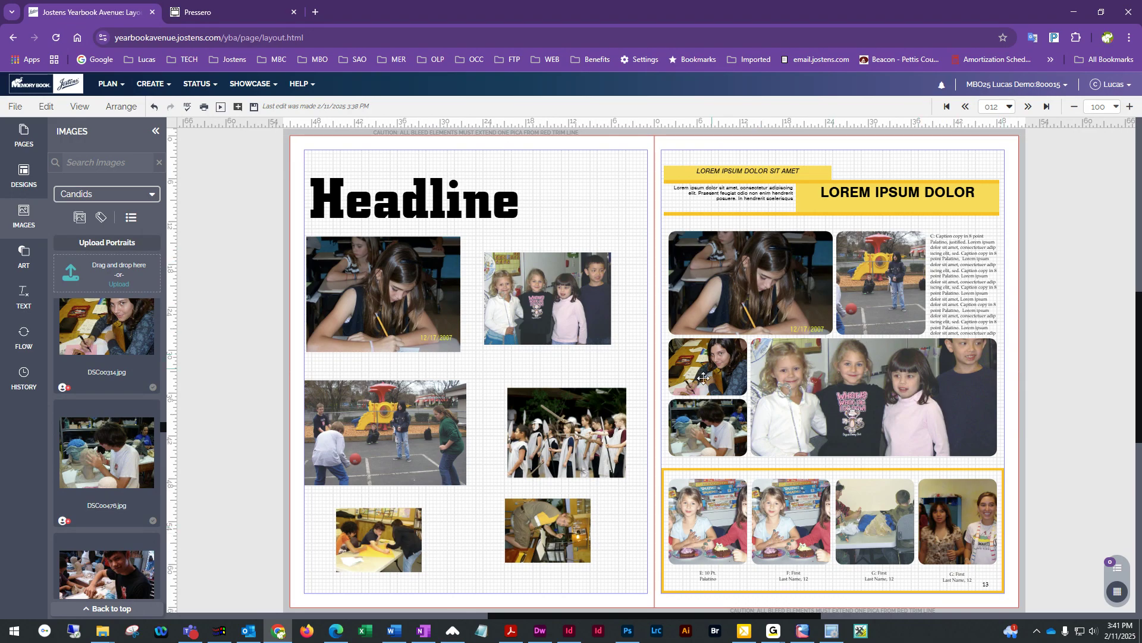
scroll(879, 372, "down", 1)
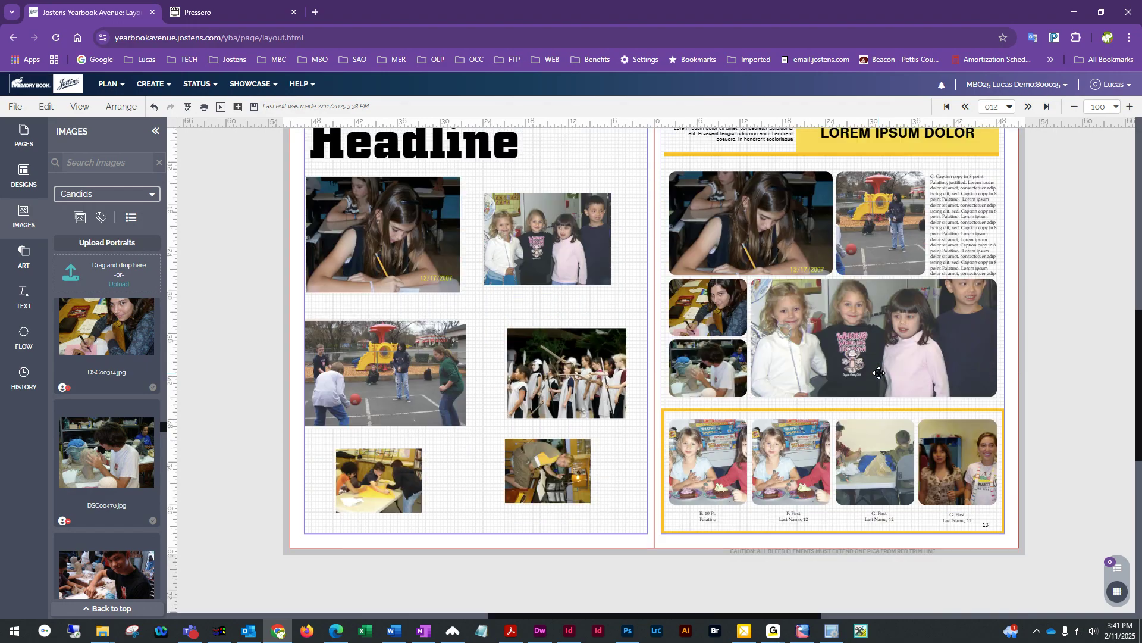
scroll(879, 372, "up", 1)
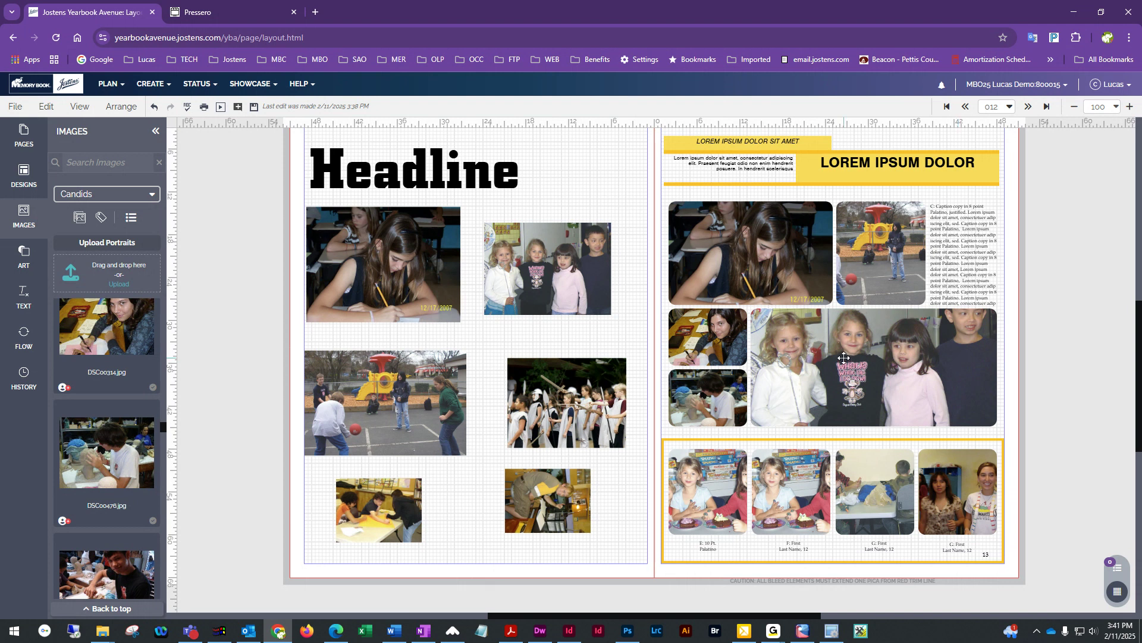
left_click(864, 334)
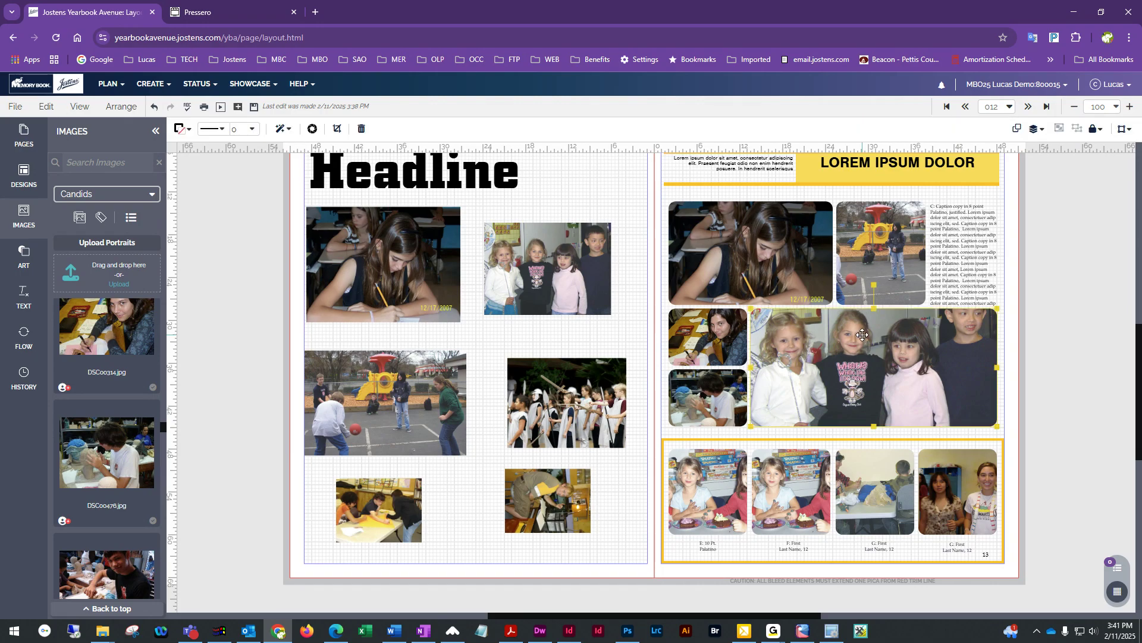
left_click(337, 129)
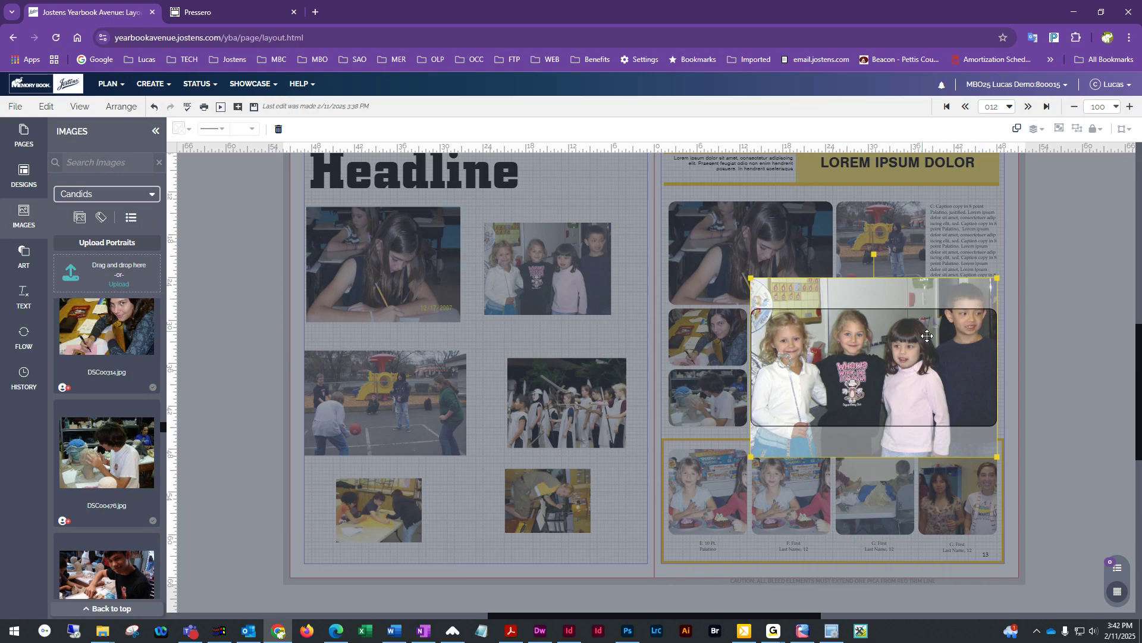
left_click(1072, 324)
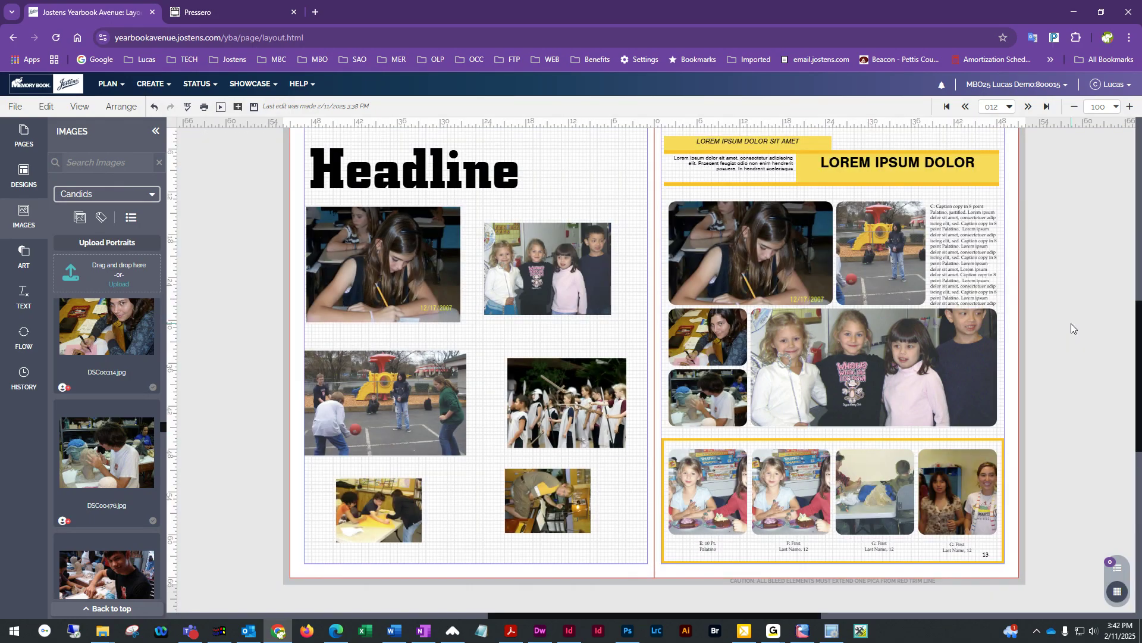
double_click(851, 352)
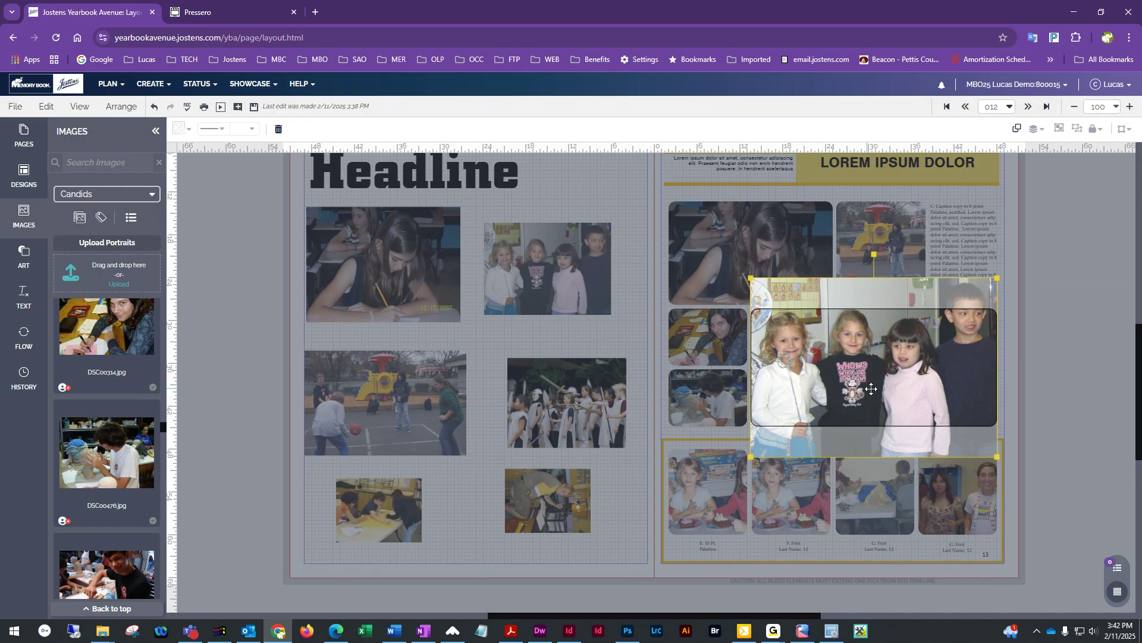
left_click_drag(866, 336, 864, 368)
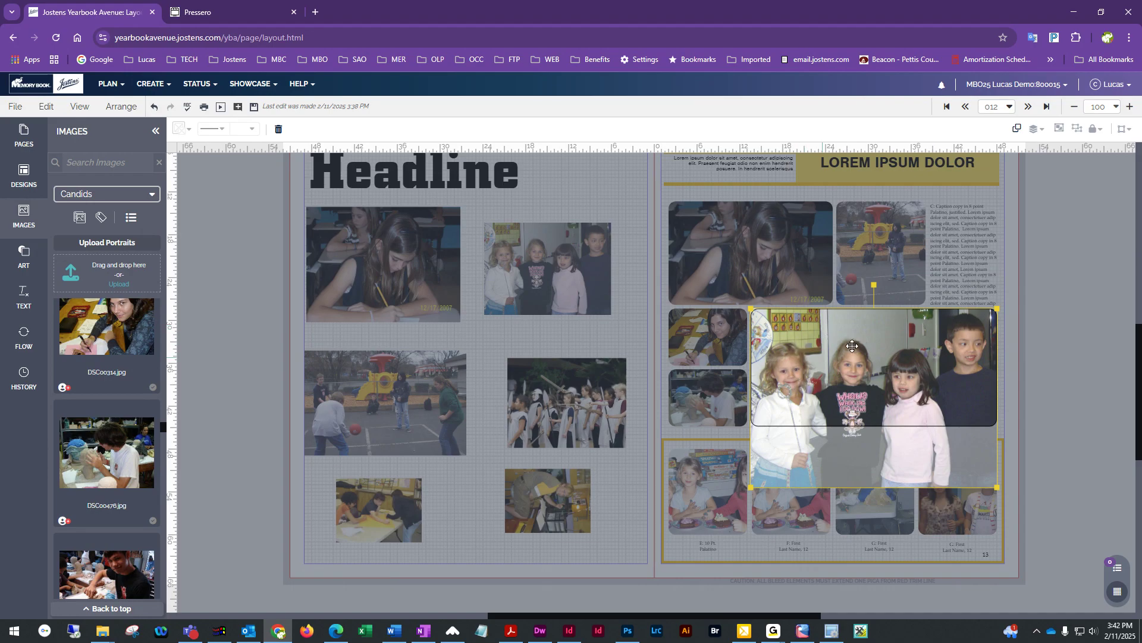
left_click(1077, 335)
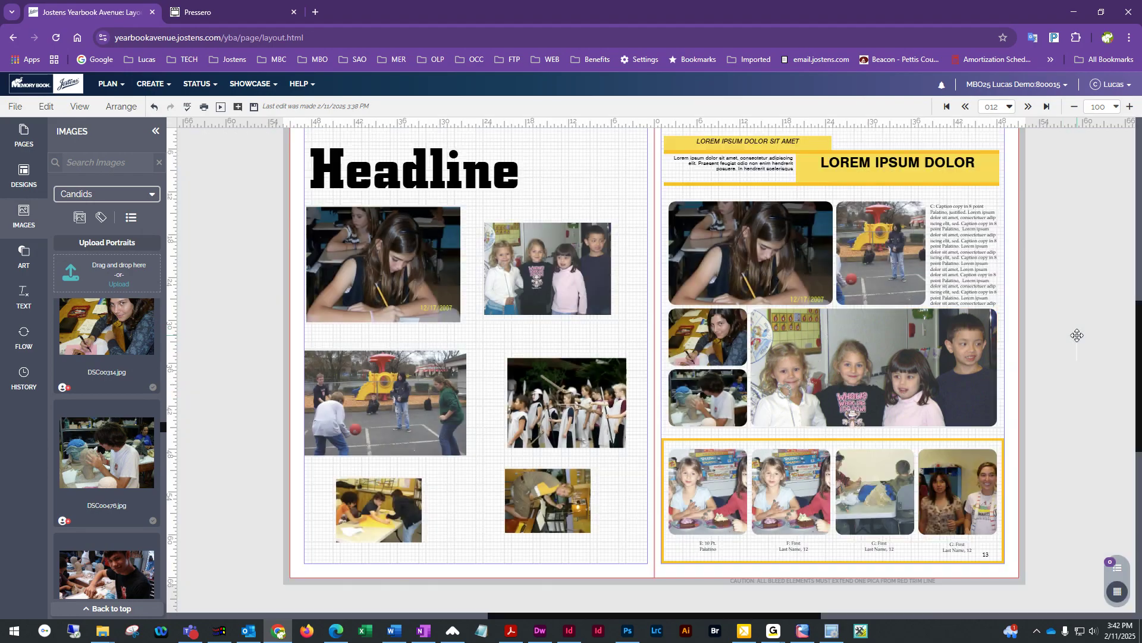
- Try enlarging the group photo within its crop frame on page 13 to fit tightly around the three girls
double_click(869, 375)
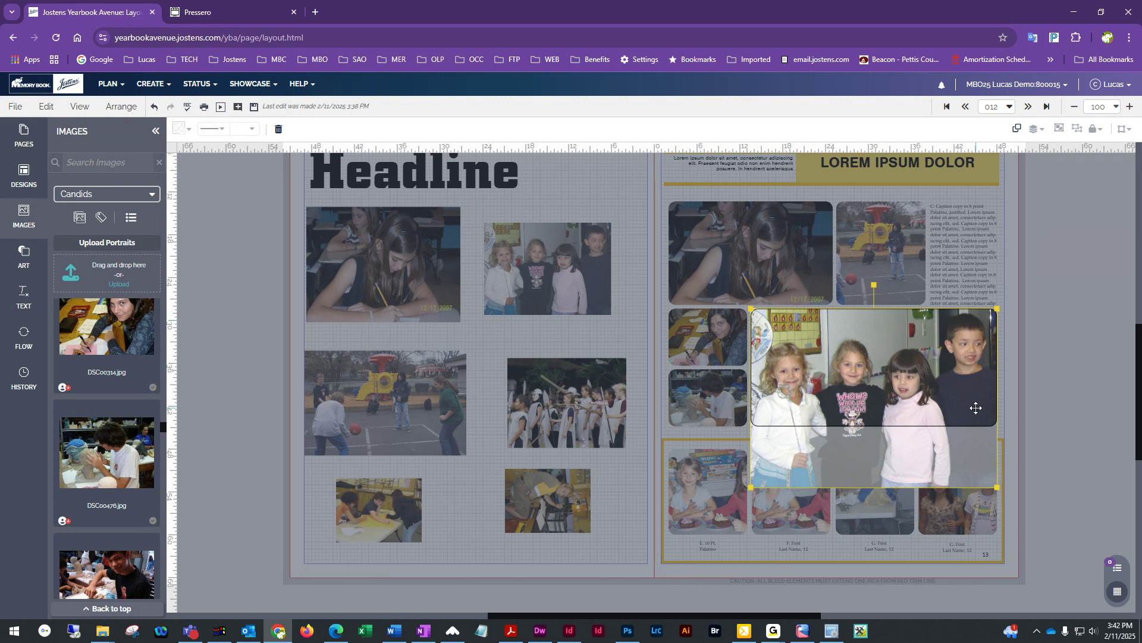
left_click_drag(998, 309, 1000, 307)
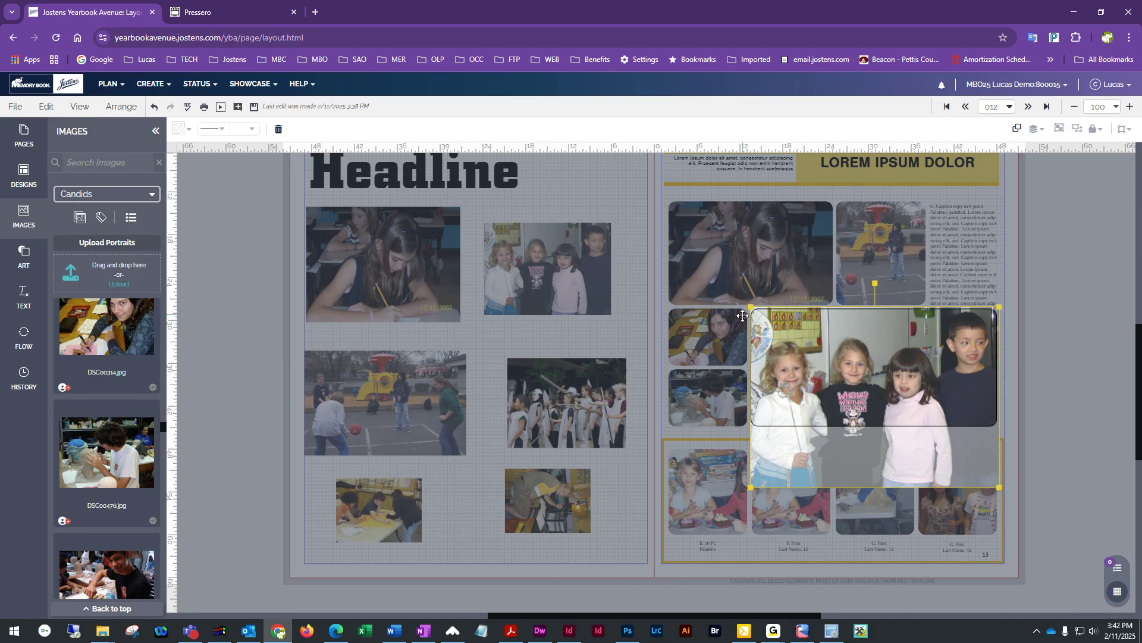
left_click_drag(1002, 306, 1066, 268)
left_click_drag(960, 354, 961, 359)
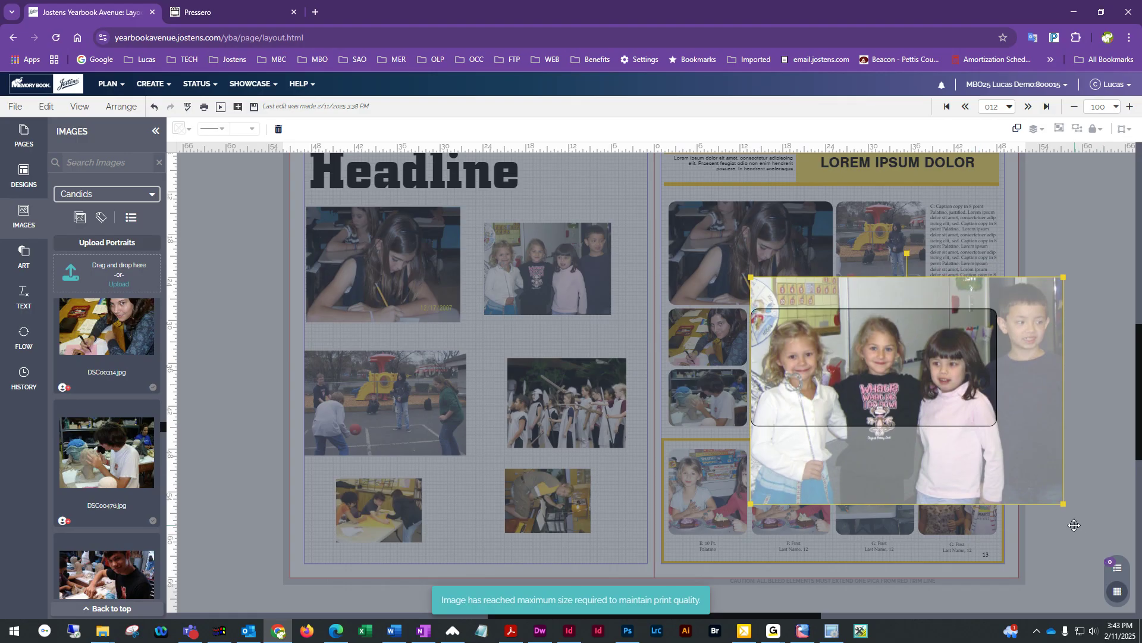
left_click(1095, 470)
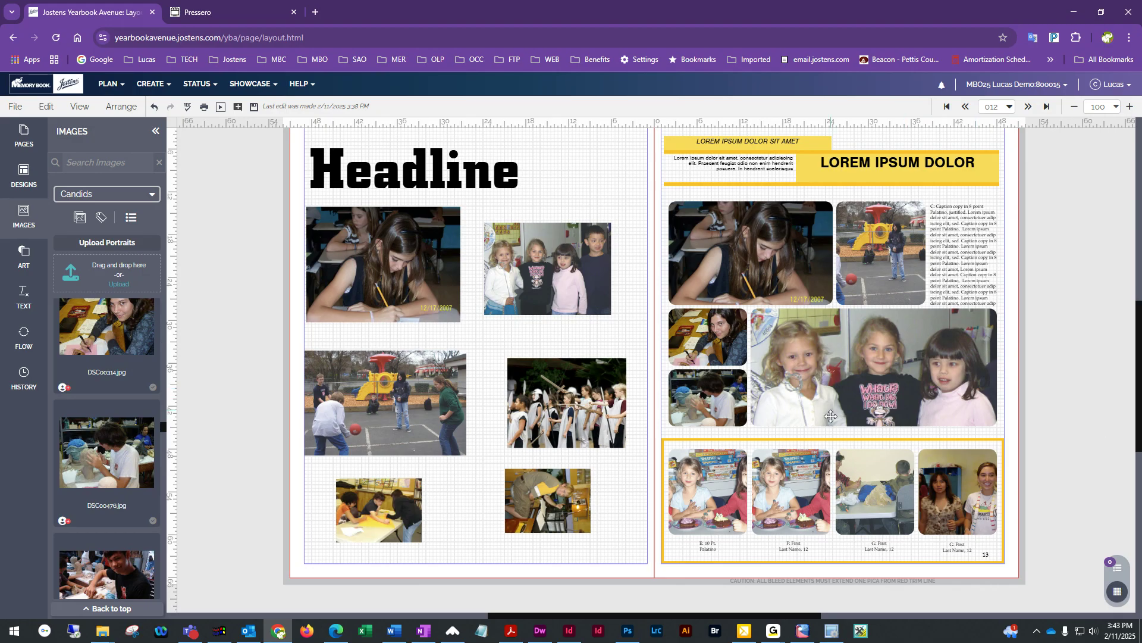
- Shrink the group photo inside its crop frame on page 13 so all four children fit within the frame
double_click(970, 369)
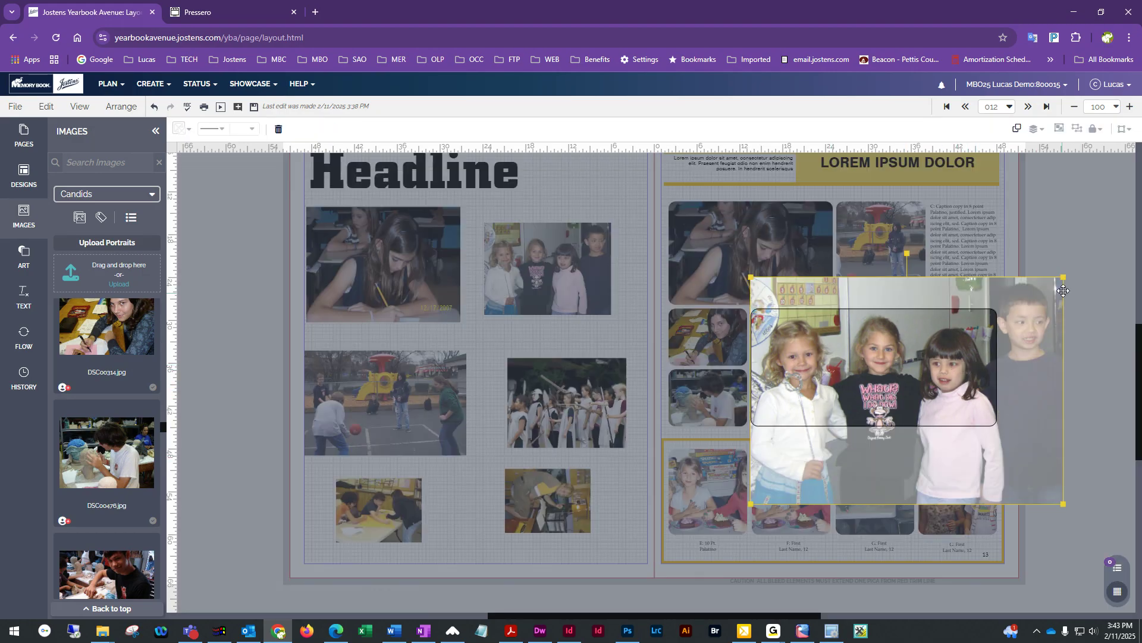
left_click_drag(1065, 277, 971, 308)
mouse_move(948, 374)
left_mouse_down()
mouse_move(923, 373)
mouse_move(941, 378)
left_mouse_up()
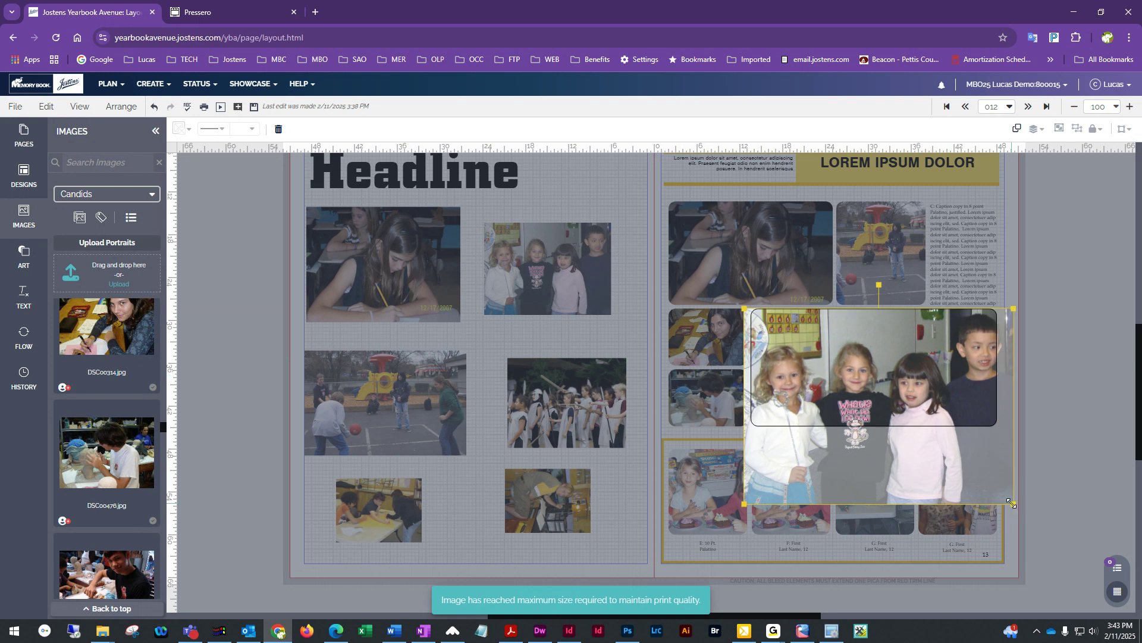
left_click_drag(1012, 503, 958, 461)
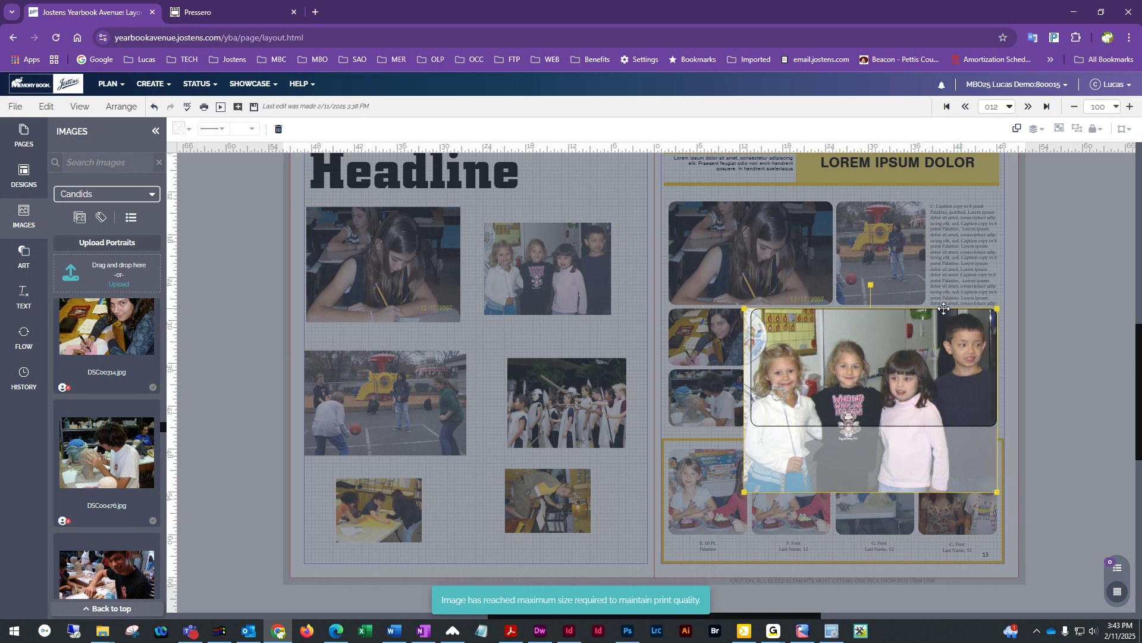
left_click(1052, 313)
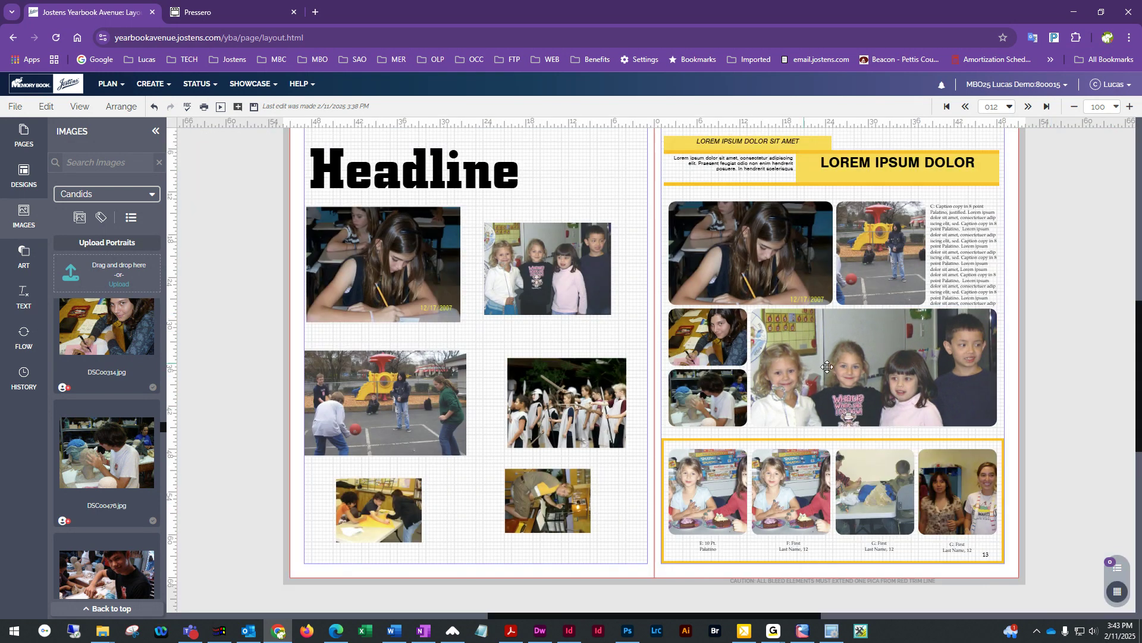
- Reposition the first two bottom-row photos on page 13 inside their frames: two girls in the first, the girl in red in the second
left_click(715, 492)
double_click(715, 491)
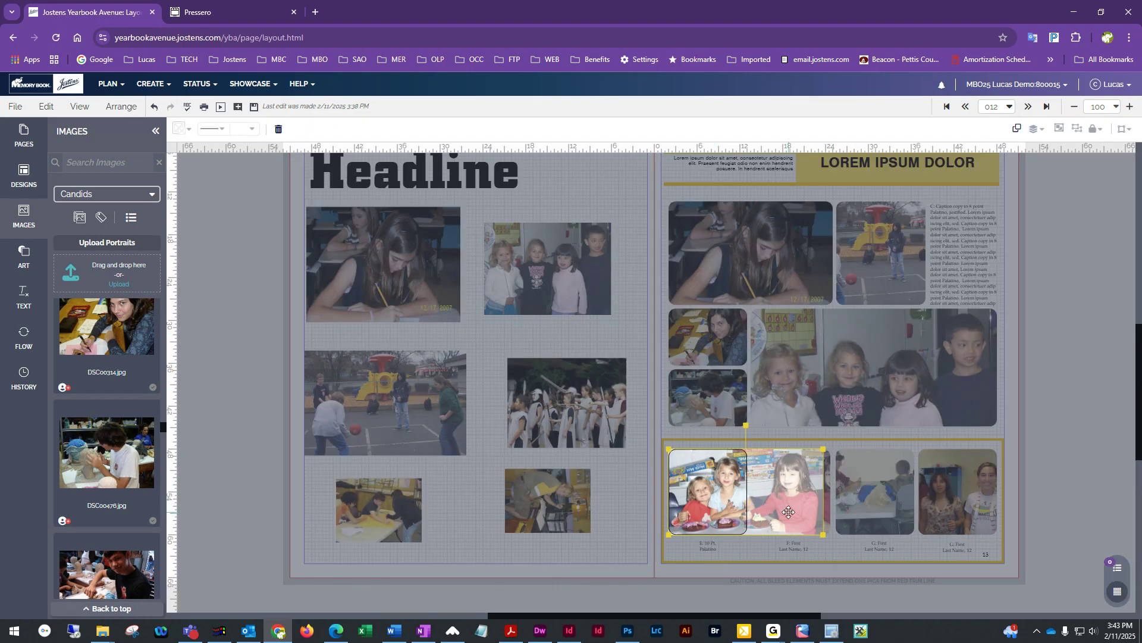
left_click(704, 564)
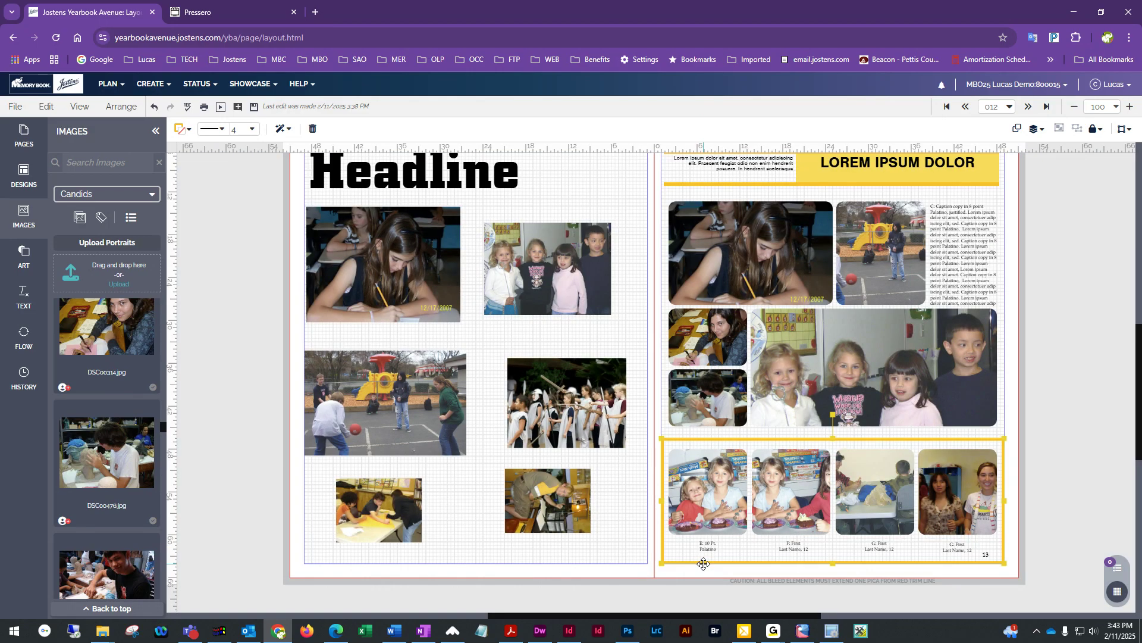
double_click(769, 473)
left_click_drag(807, 493, 781, 493)
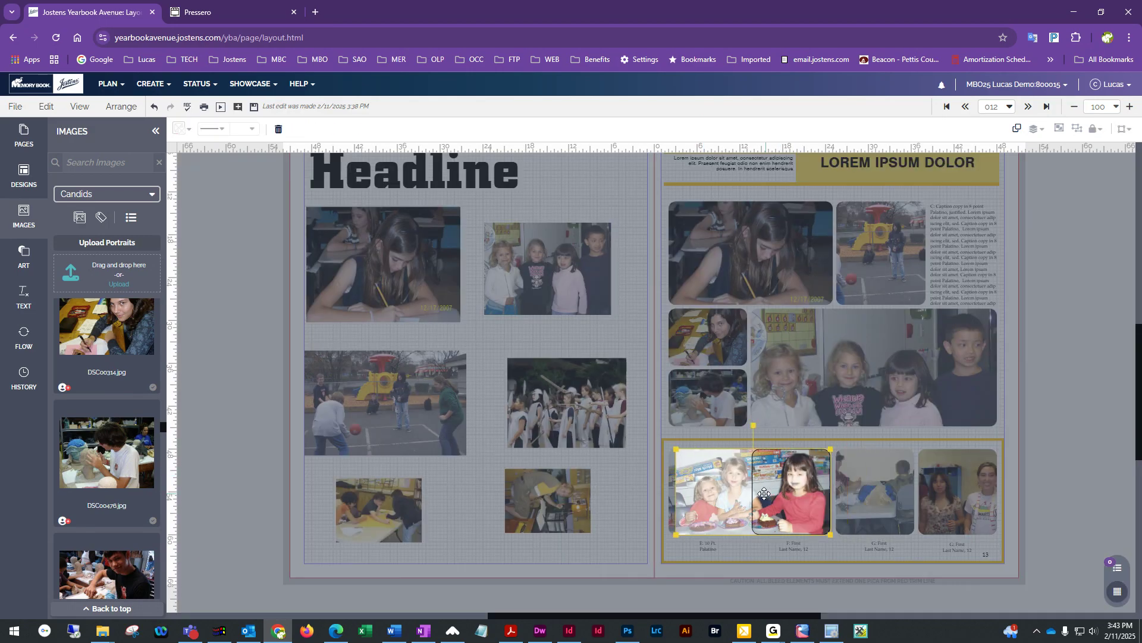
left_click(848, 563)
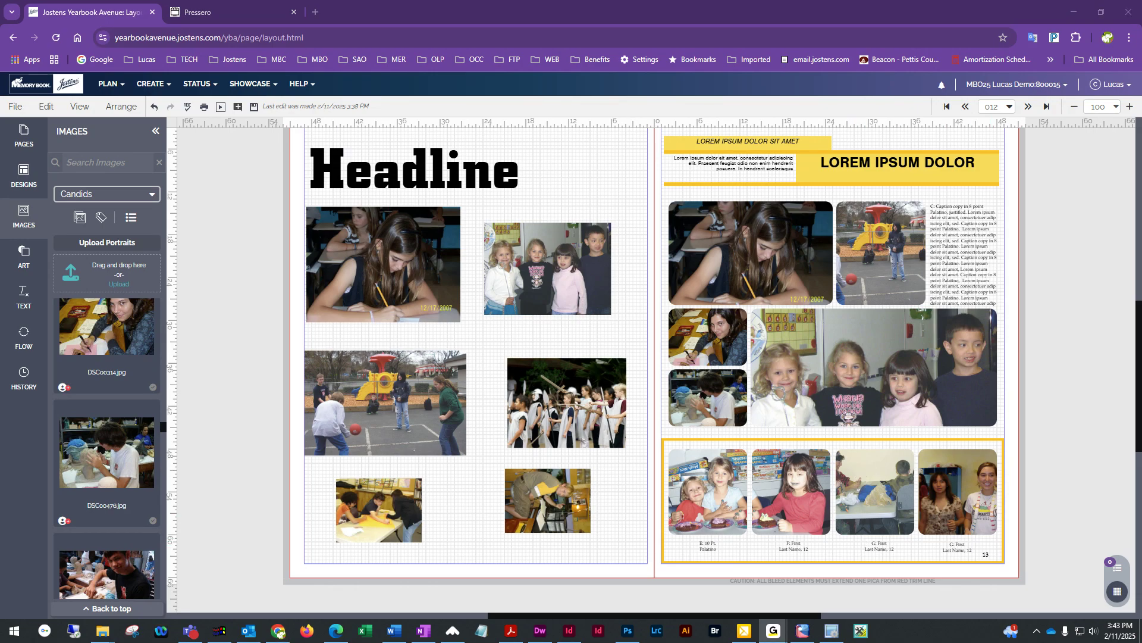
- Give page 13's large photo of the girl writing a 2 pt border in the golden yellow already used on the page
scroll(792, 399, "up", 1)
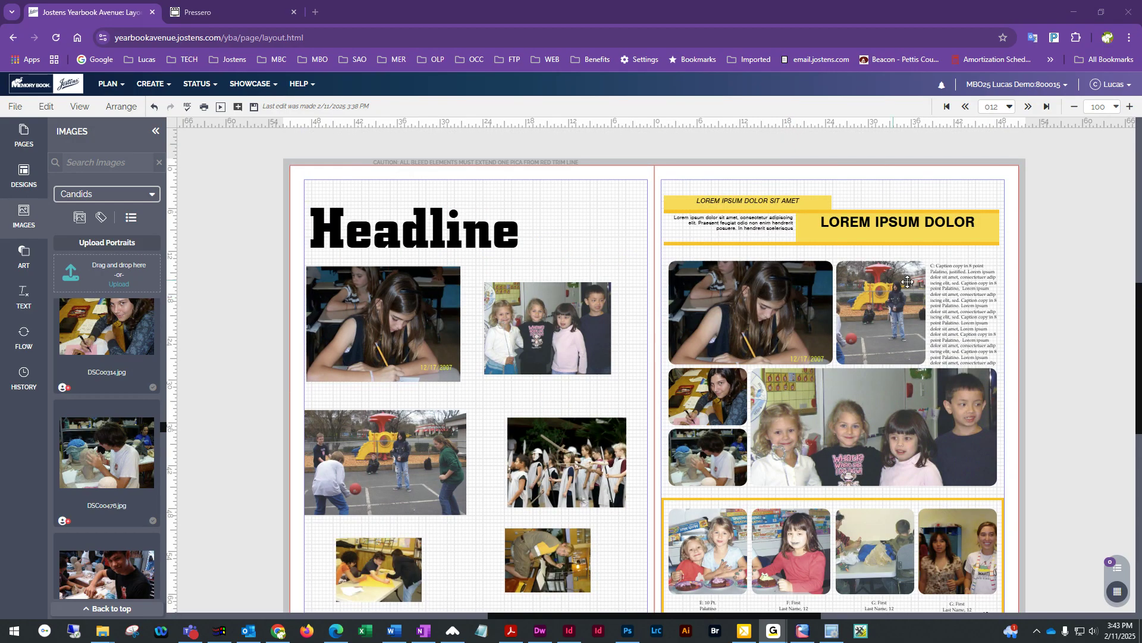
scroll(849, 519, "down", 1)
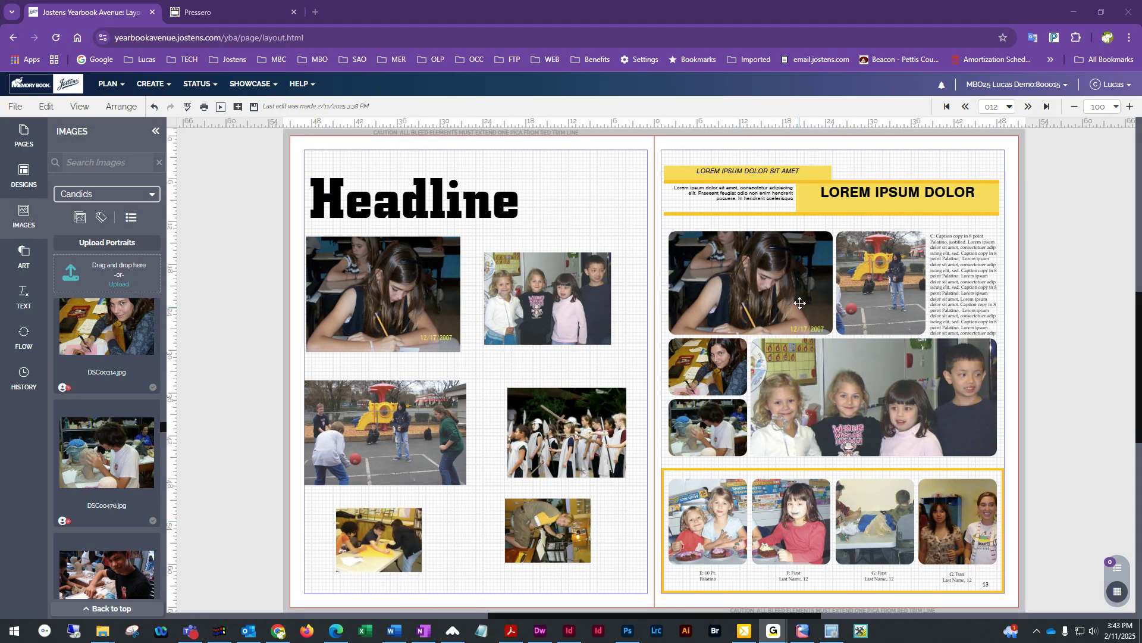
left_click(757, 265)
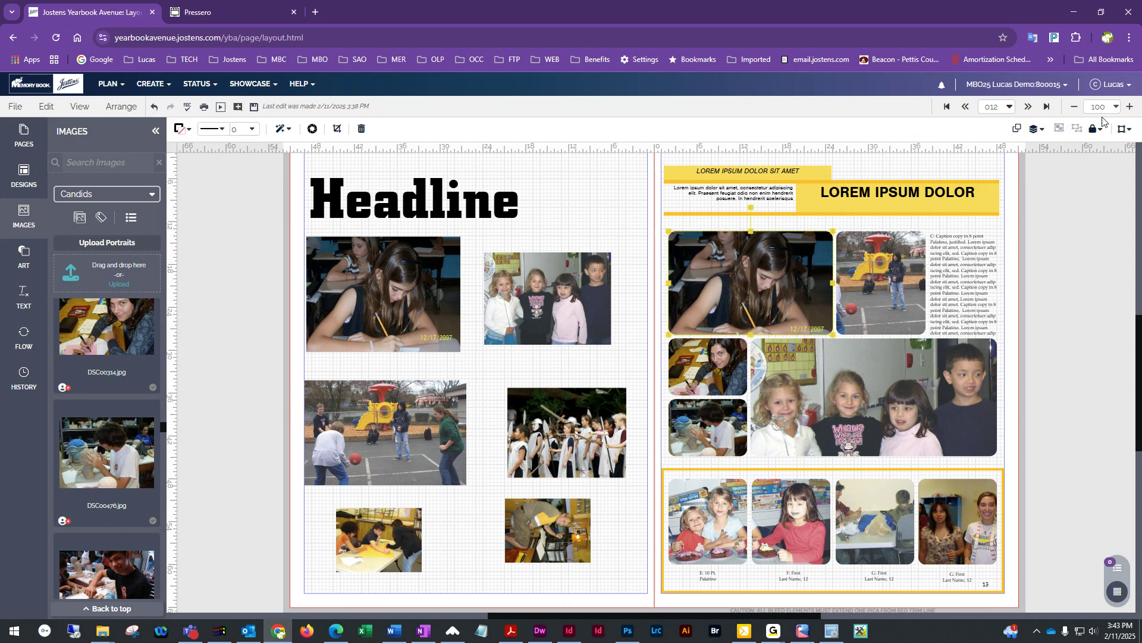
left_click(1130, 107)
left_click(1131, 108)
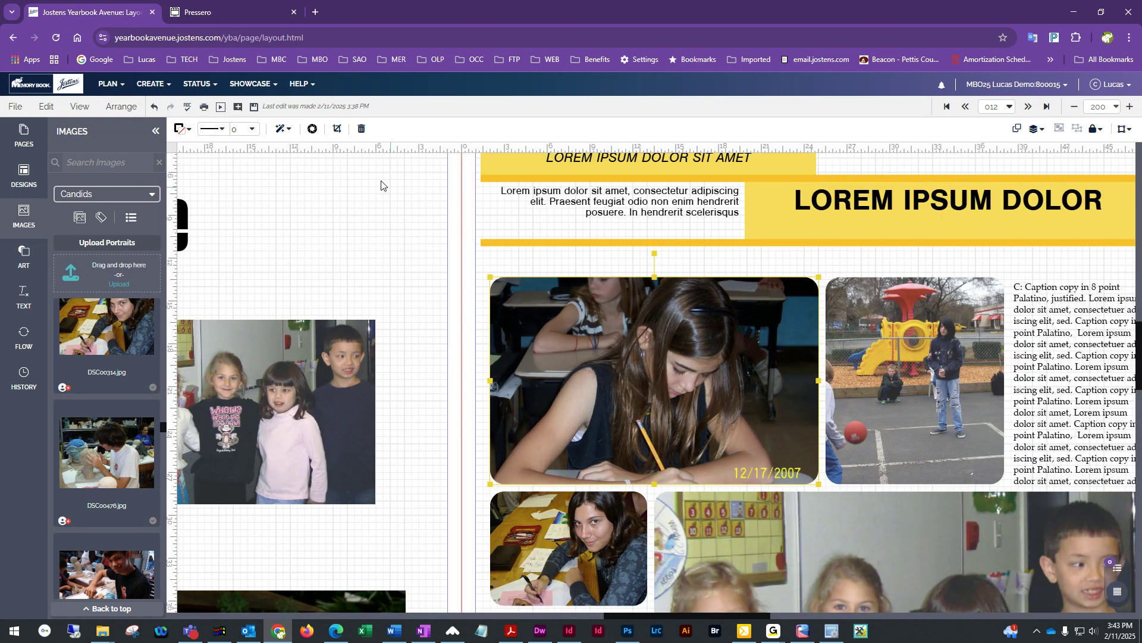
left_click(257, 136)
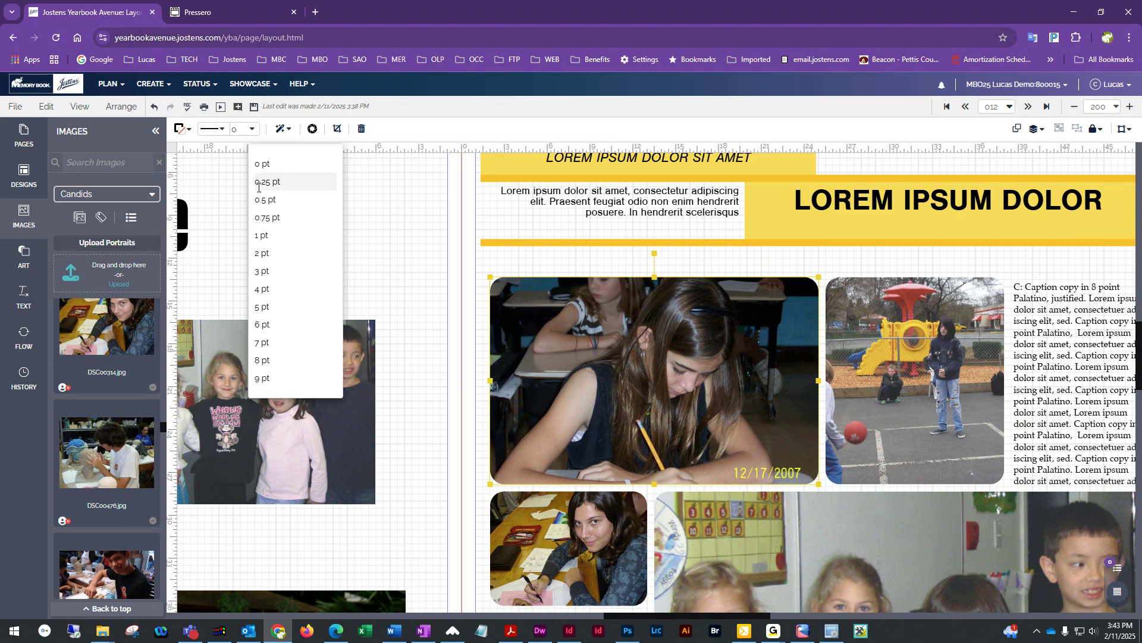
left_click(279, 258)
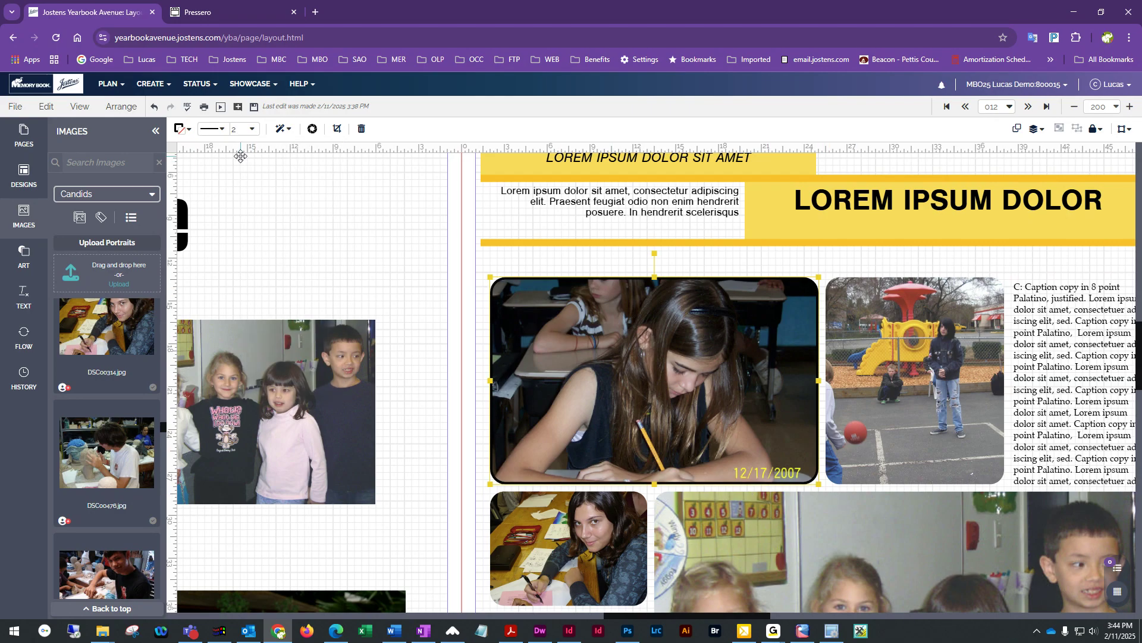
left_click(182, 130)
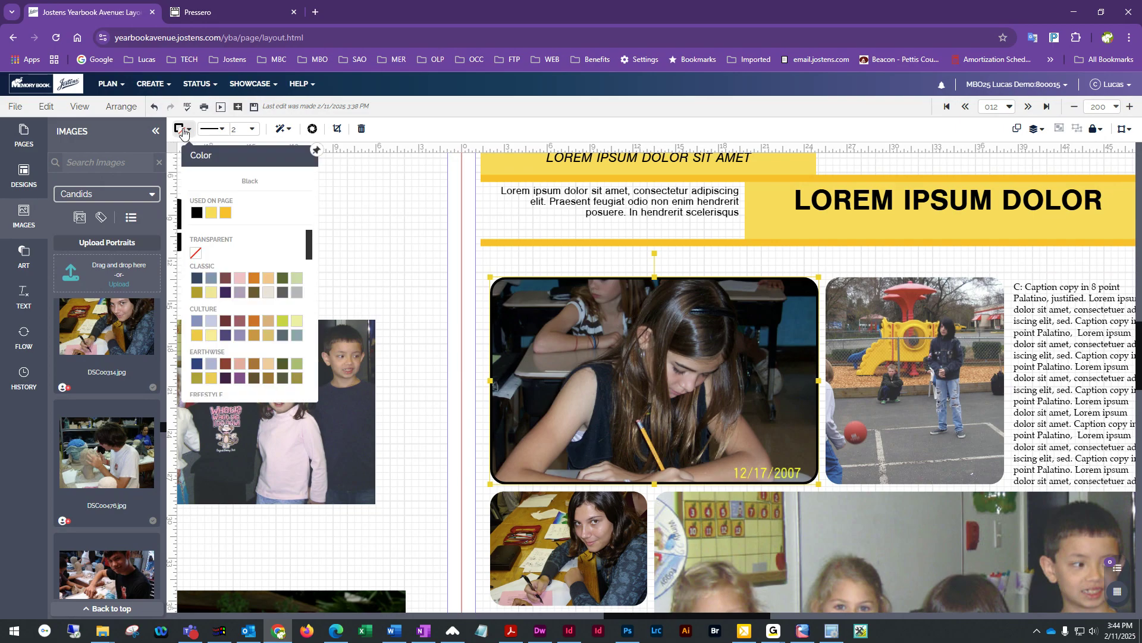
left_click(226, 213)
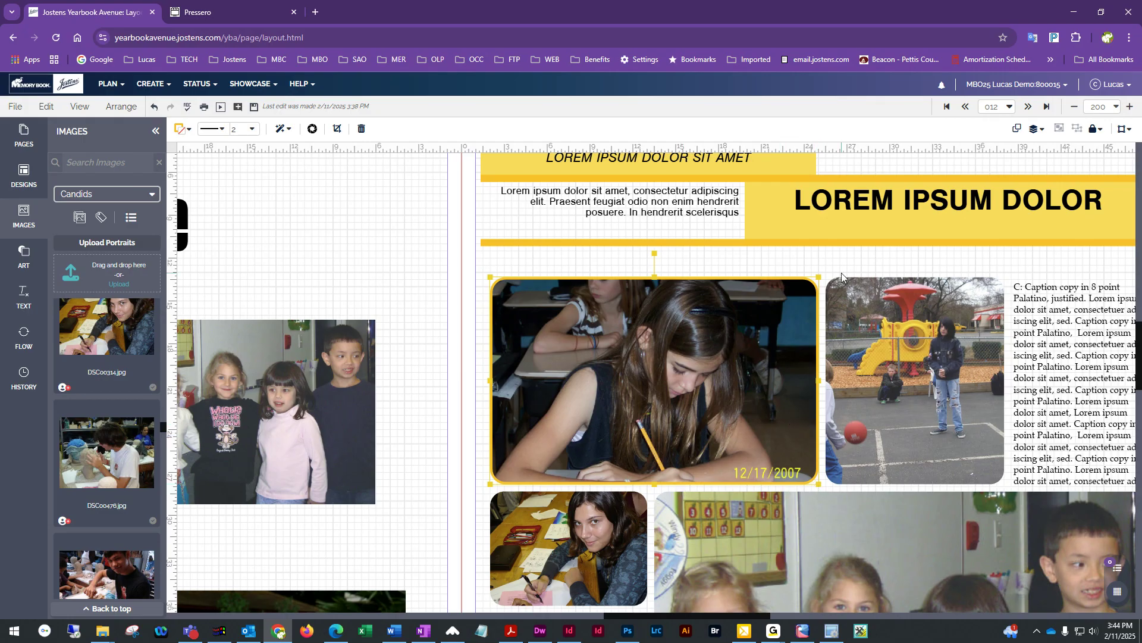
- Apply a matching 2 pt golden yellow border to page 13's playground photo
left_click(877, 335)
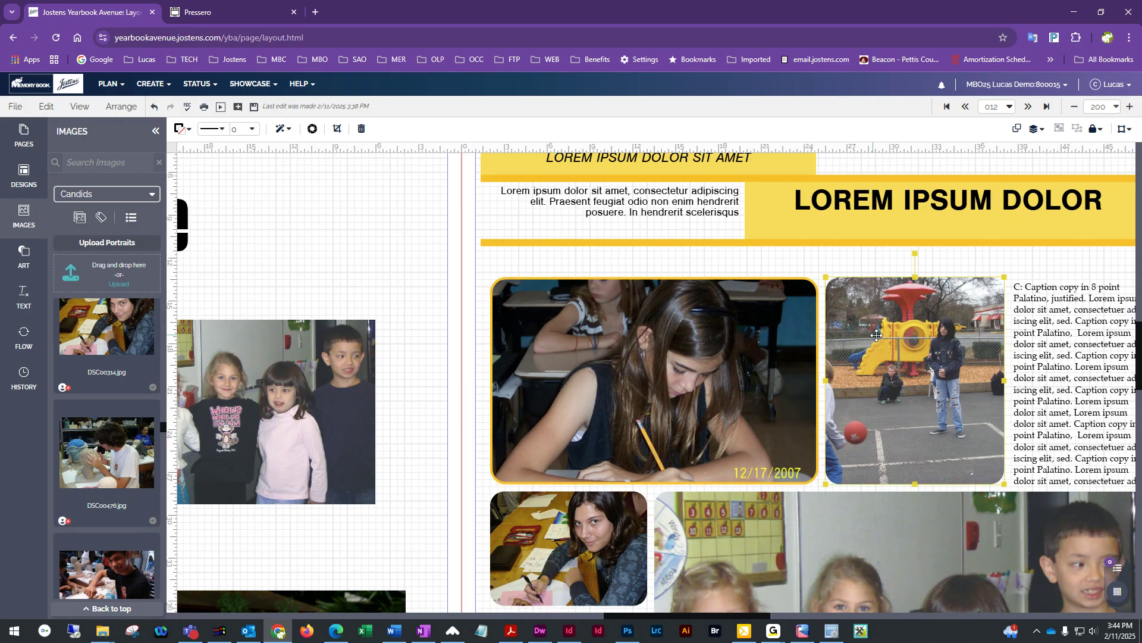
left_click(249, 130)
left_click(290, 254)
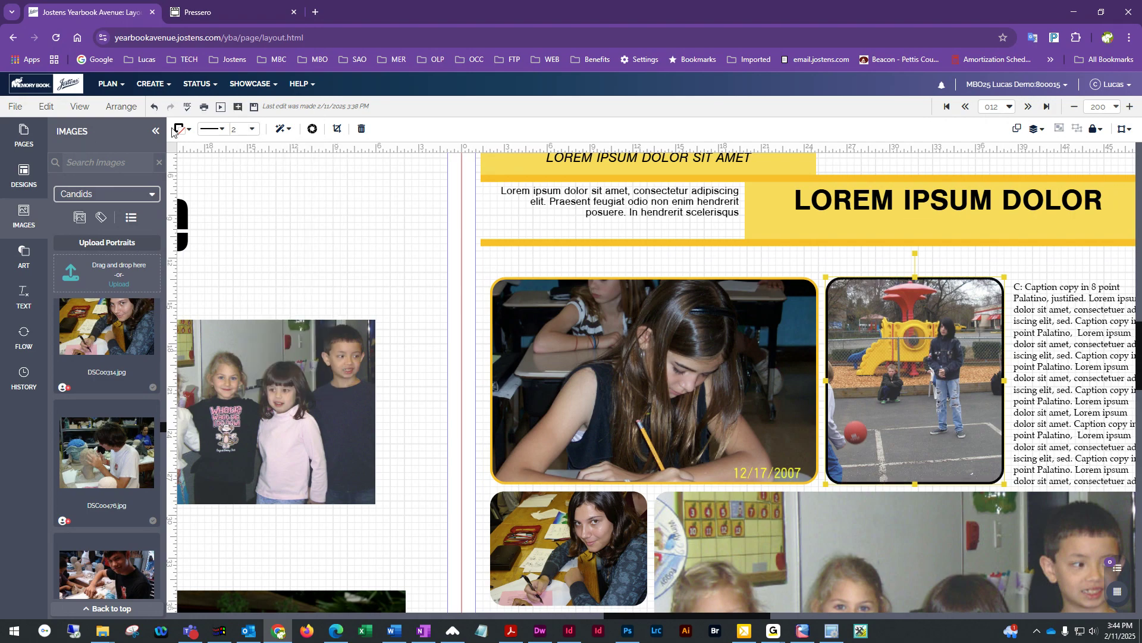
left_click(182, 128)
left_click(207, 221)
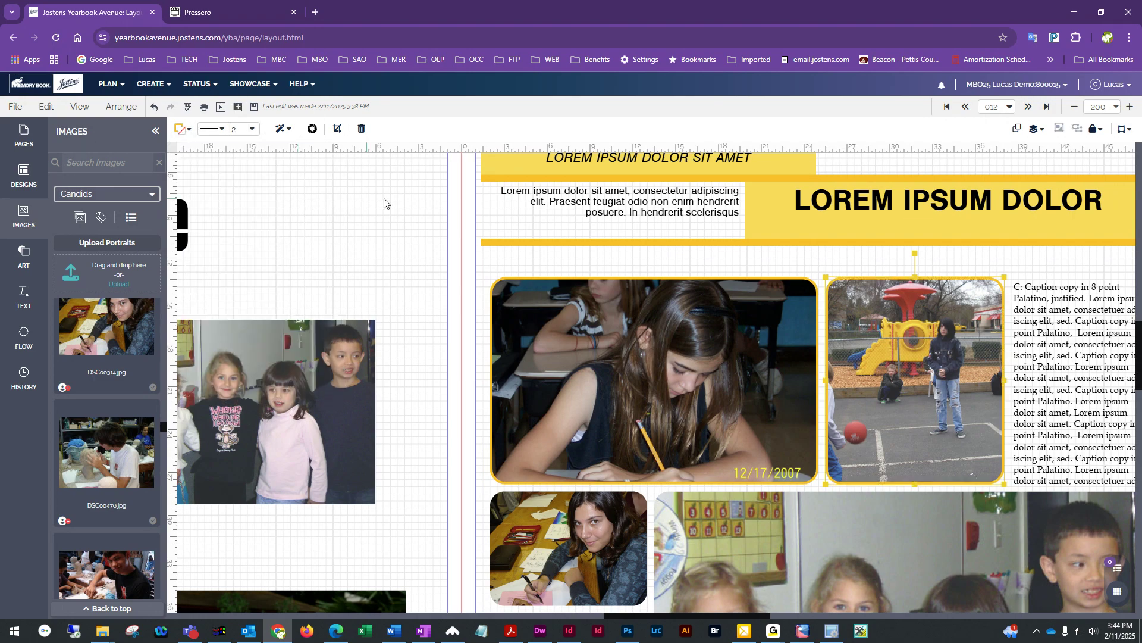
left_click(384, 203)
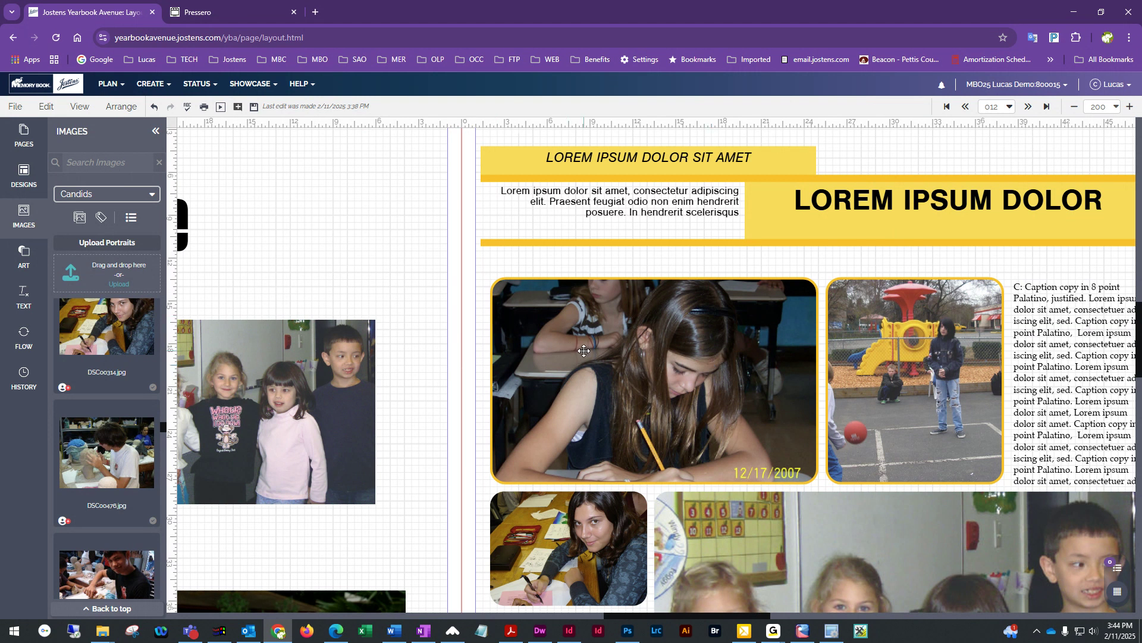
- Apply a black drop shadow to both gold-bordered photos on page 13 together
scroll(568, 348, "down", 1)
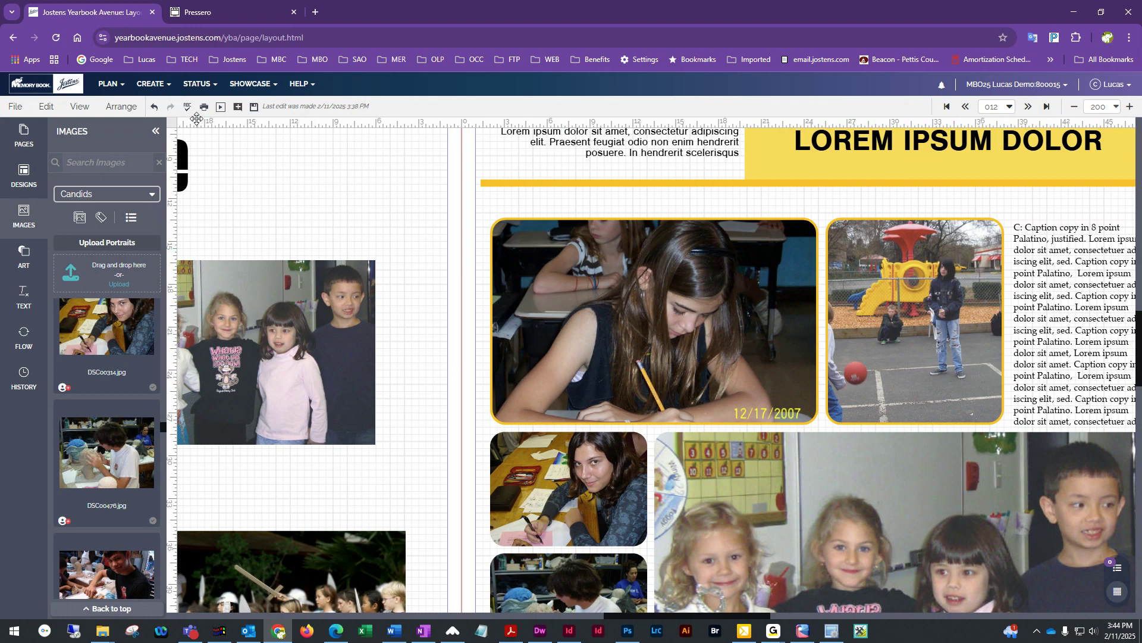
left_click(656, 243)
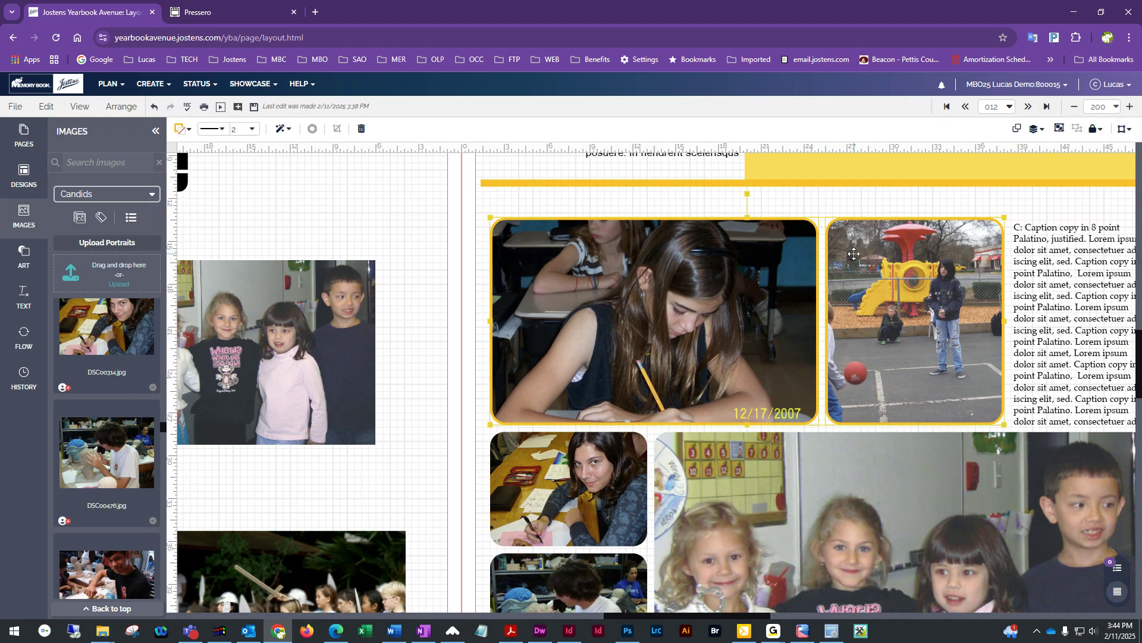
left_click(282, 130)
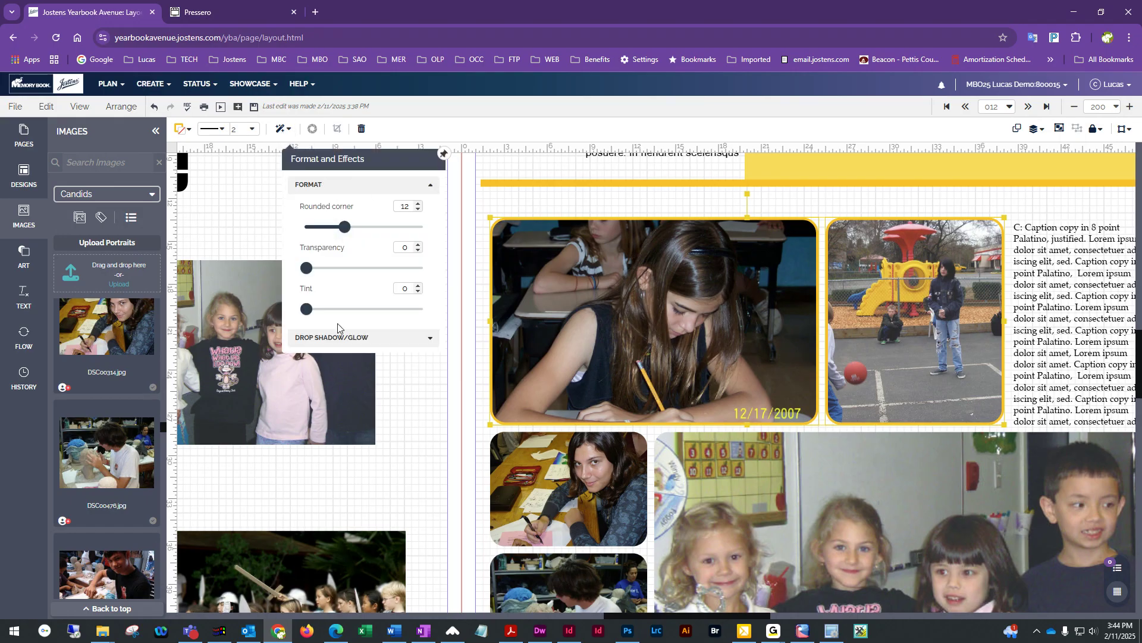
left_click(374, 339)
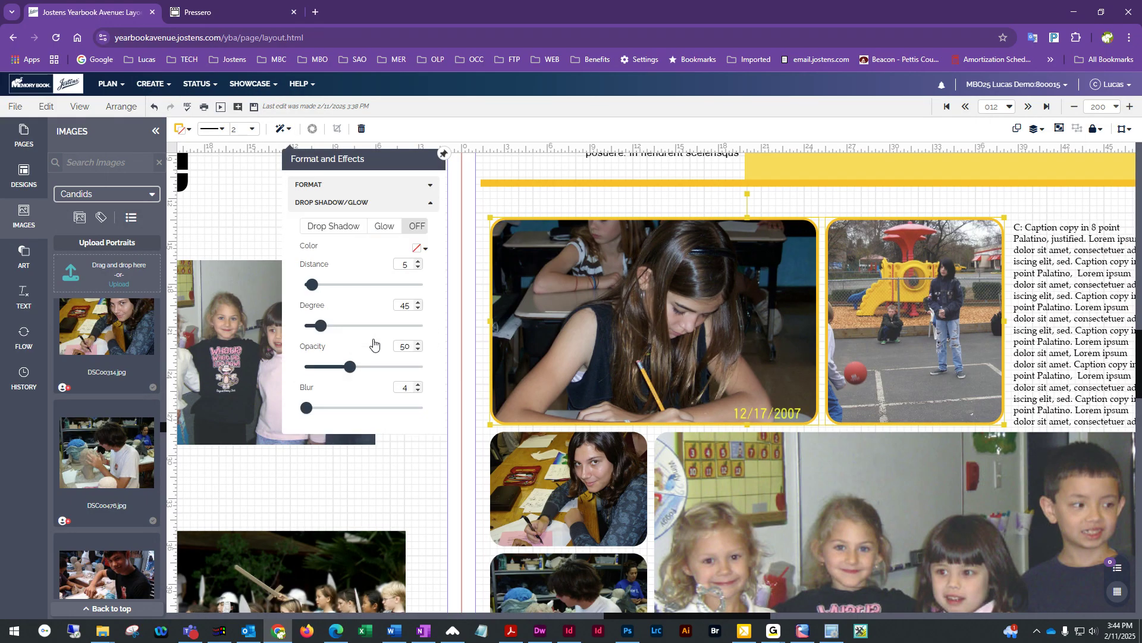
left_click(419, 250)
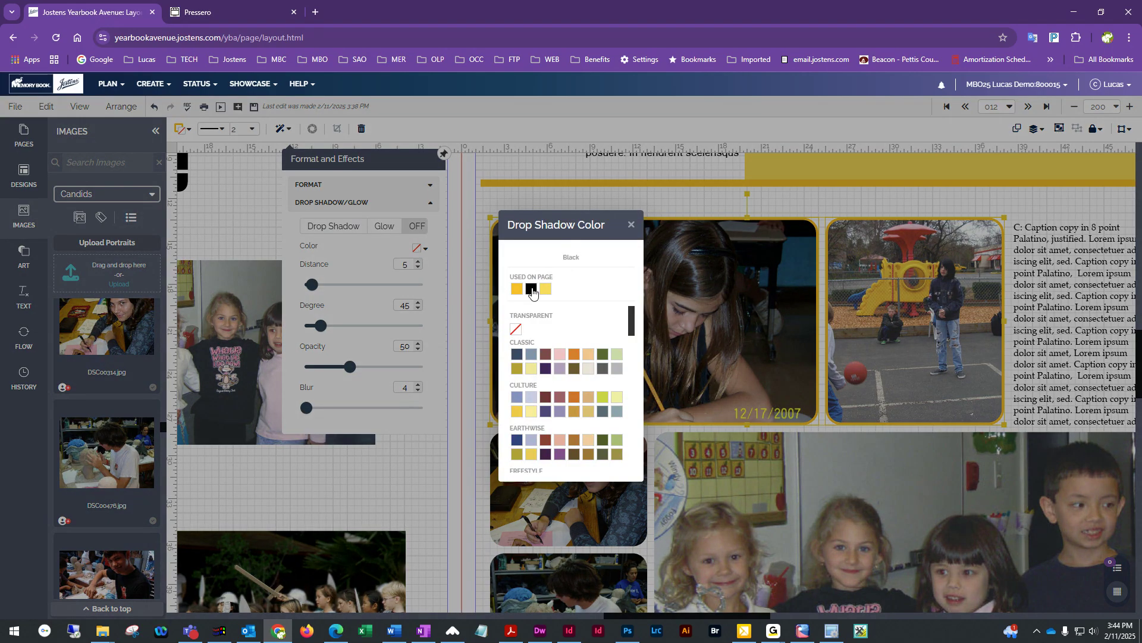
left_click(532, 289)
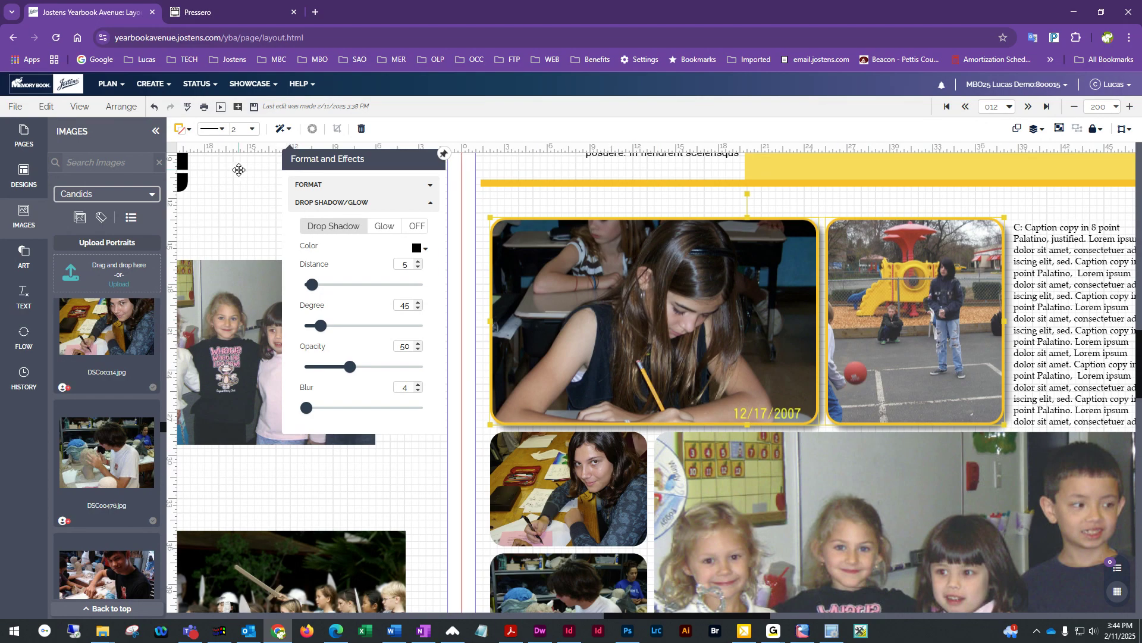
- Try different drop shadow settings on the two bordered photos, ending with distance 10, degree 58, opacity 99 and blur 4
left_click_drag(312, 286, 354, 373)
left_click_drag(392, 381, 331, 415)
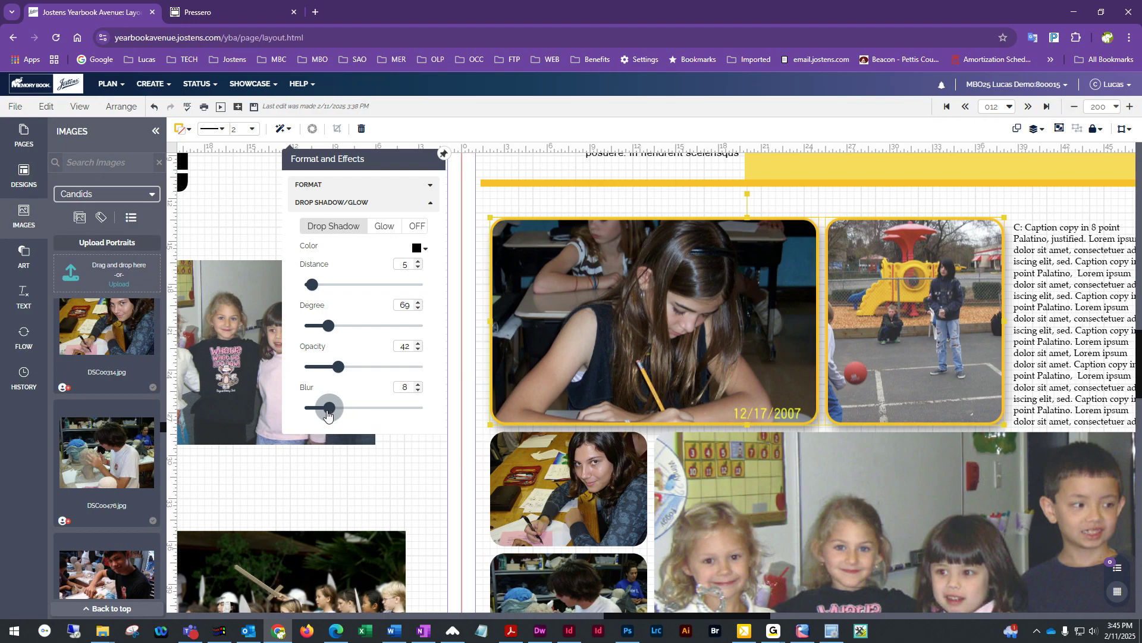
left_click_drag(328, 325, 301, 326)
left_click_drag(311, 285, 325, 328)
left_click_drag(337, 367, 288, 410)
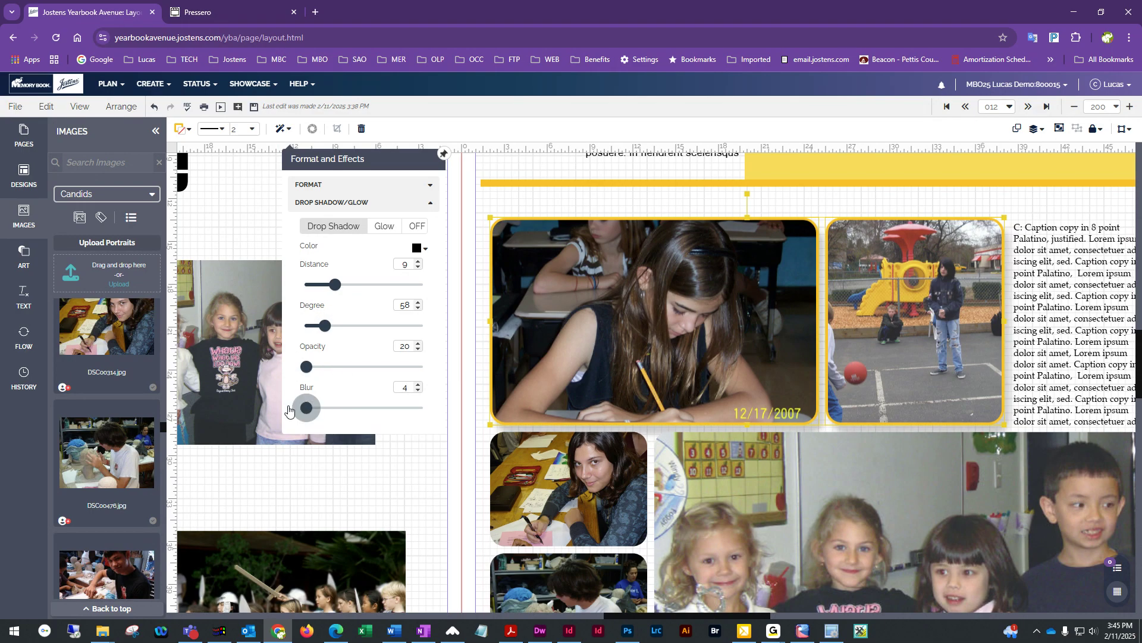
left_click_drag(337, 288, 344, 291)
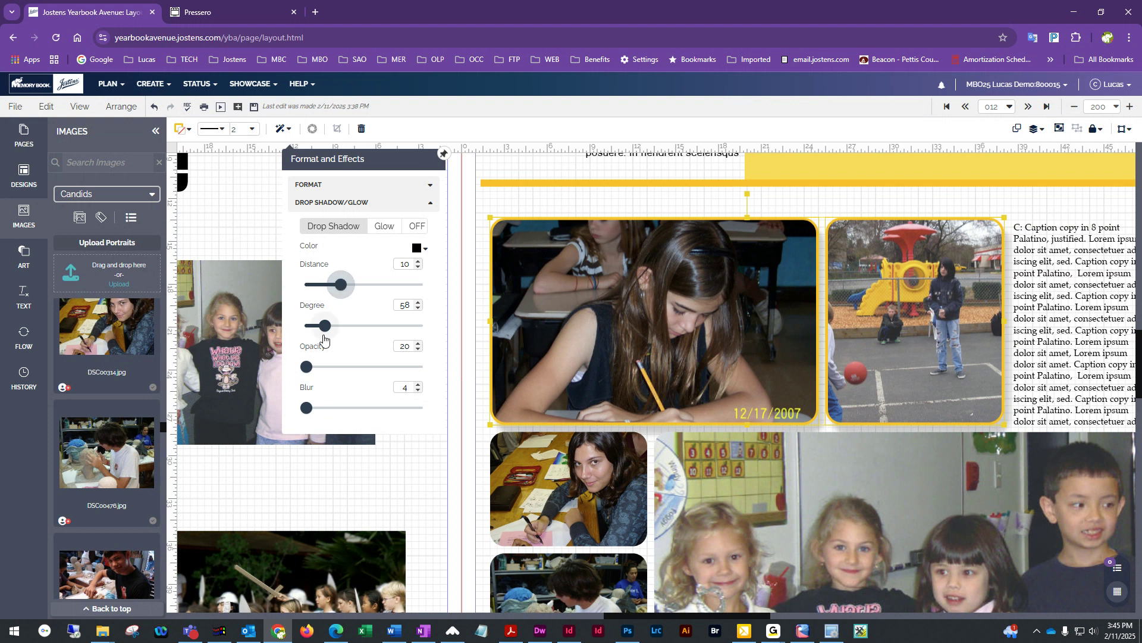
left_click_drag(306, 368, 458, 389)
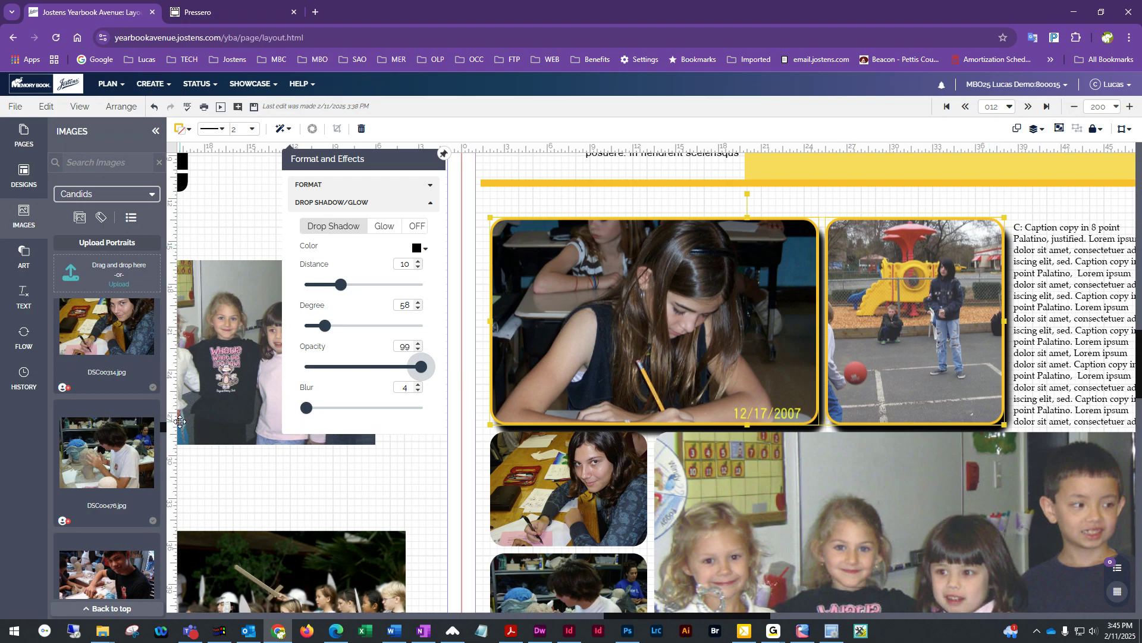
- Set the two photos' drop shadow to opacity 46, degree 47 and distance 6, and deselect the photos
left_click_drag(422, 367, 343, 368)
mouse_move(325, 326)
left_mouse_down()
mouse_move(337, 328)
mouse_move(322, 326)
left_mouse_up()
left_click_drag(341, 285, 319, 291)
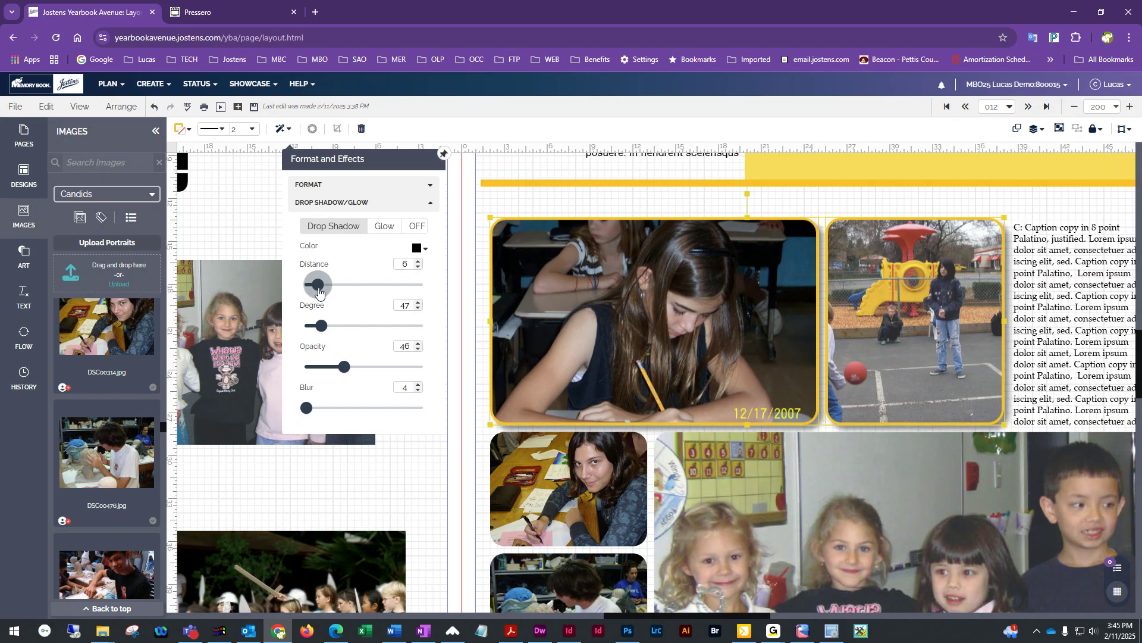
left_click(778, 205)
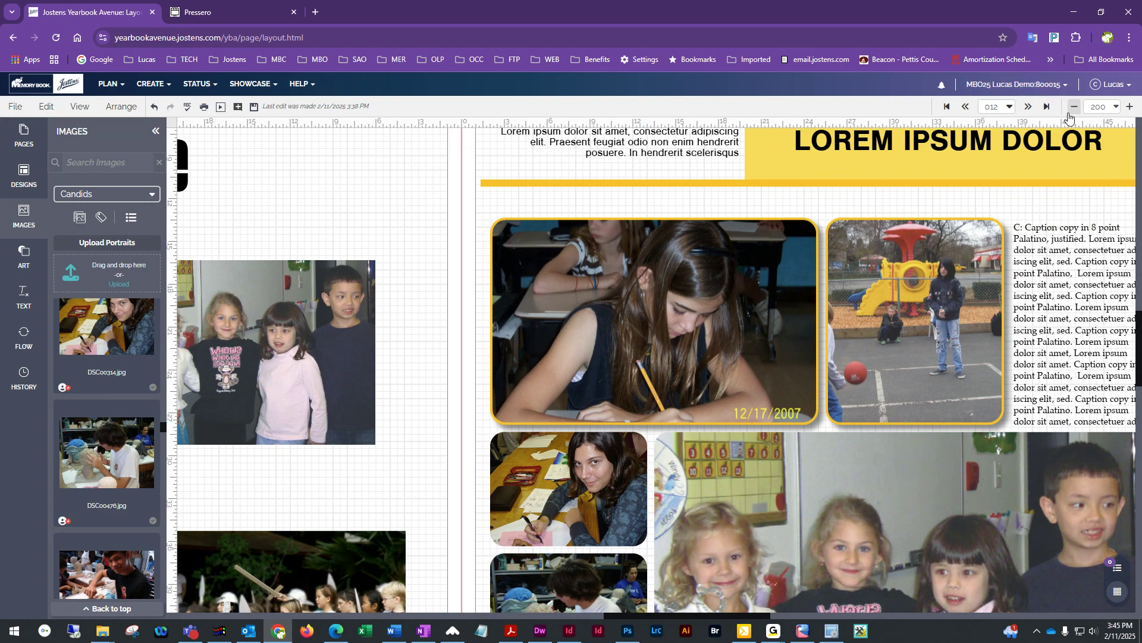
- Open the background settings for the spread's right page, page 13, and move them clear of the page
left_click(1065, 117)
left_click(1065, 116)
left_click(1065, 117)
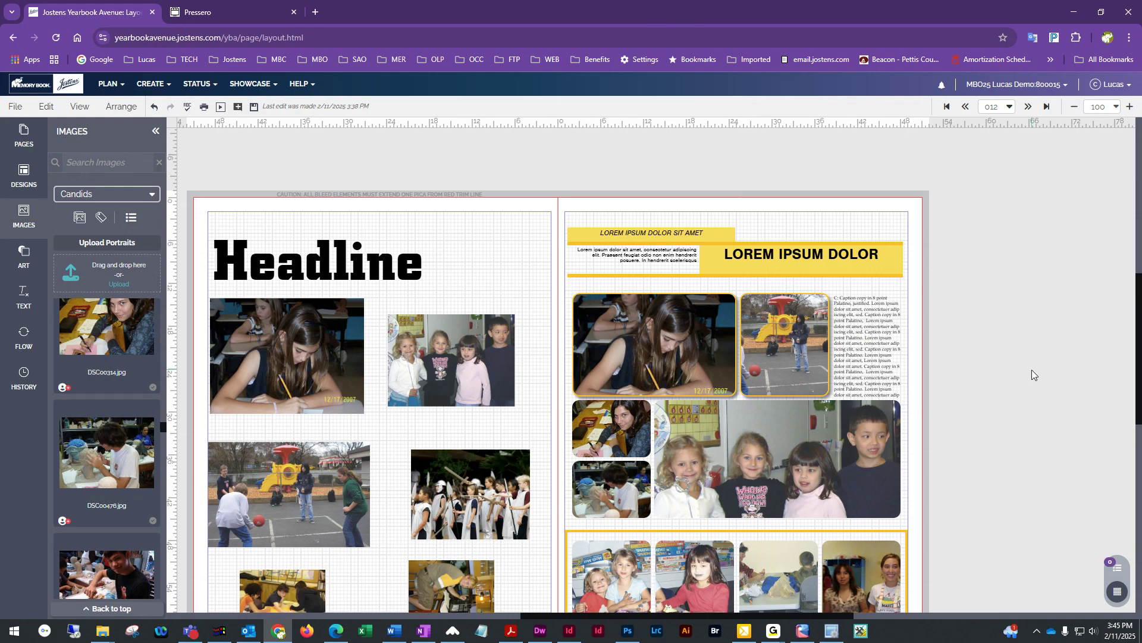
scroll(1032, 370, "down", 1)
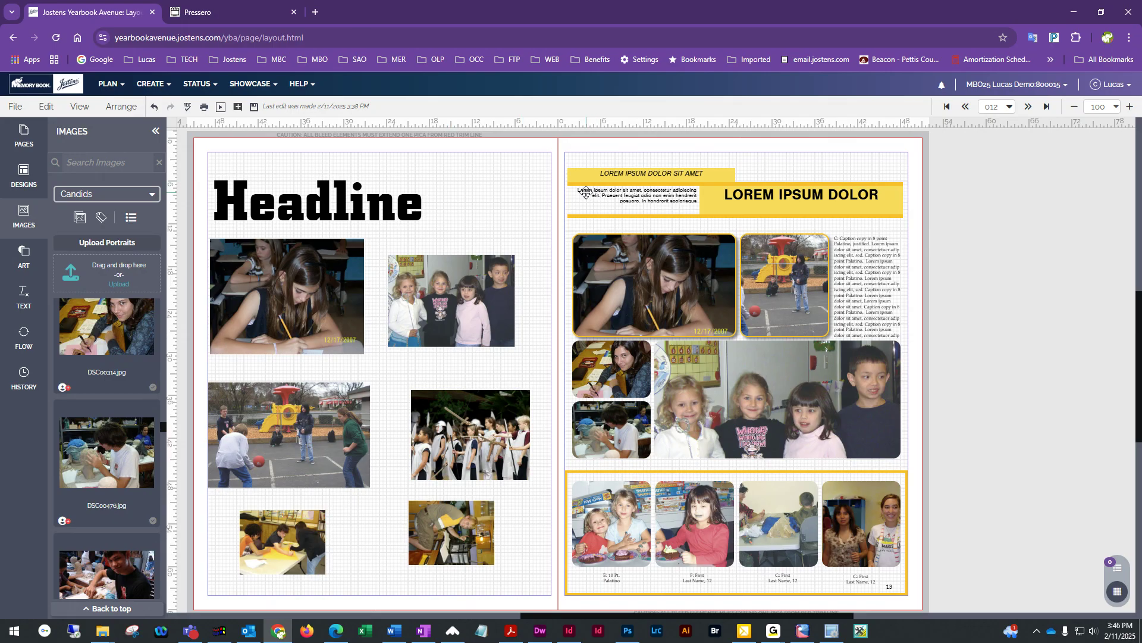
left_click(43, 109)
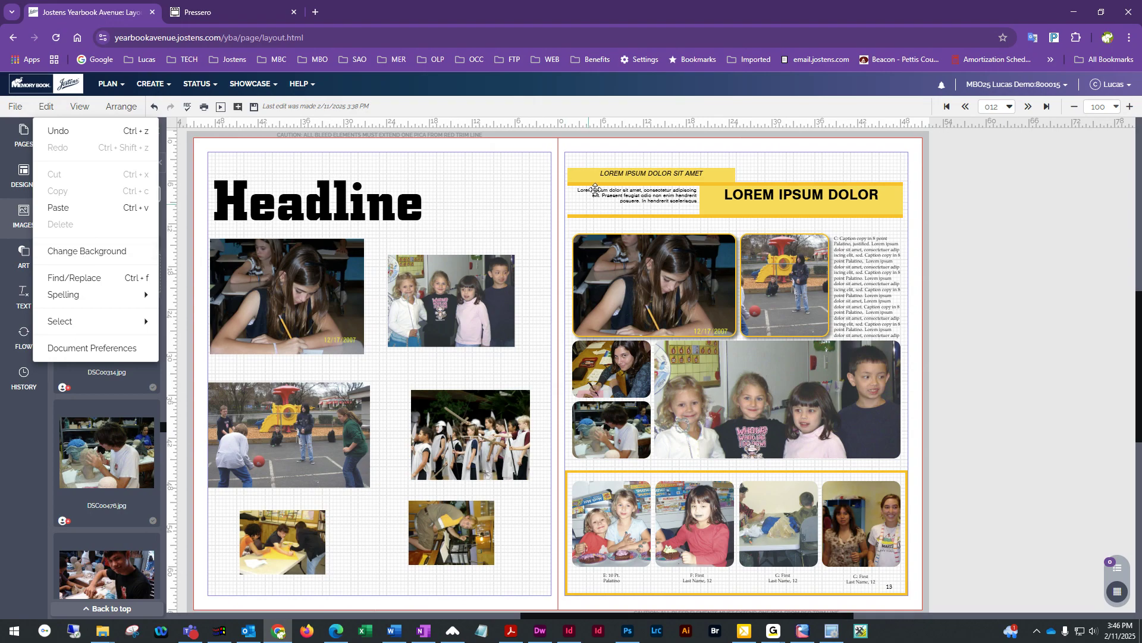
left_click(598, 158)
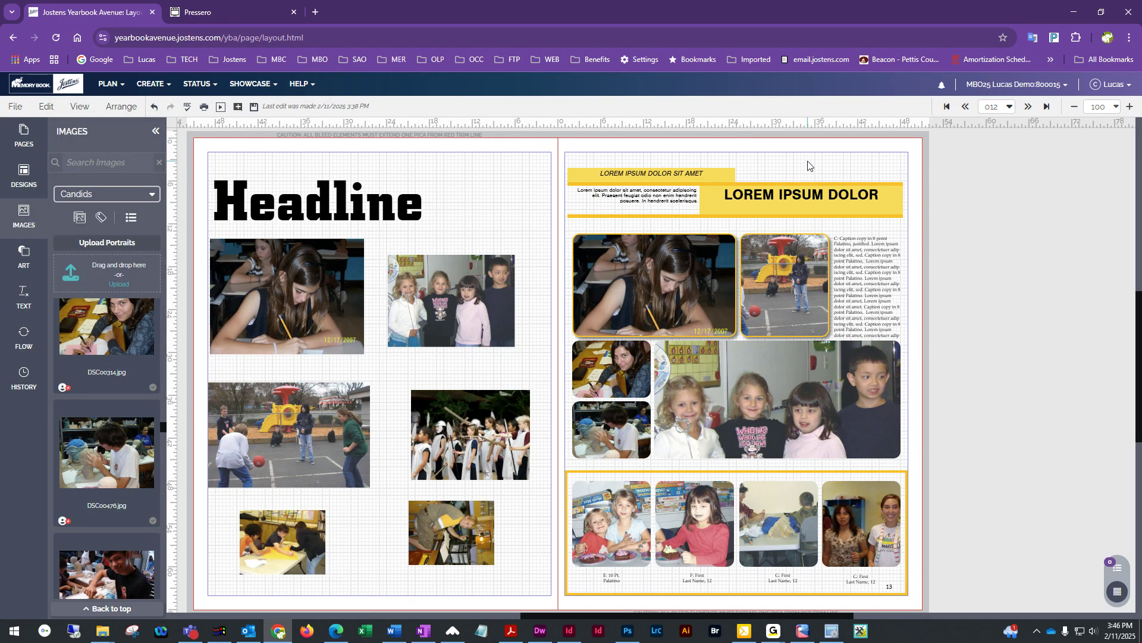
right_click(915, 283)
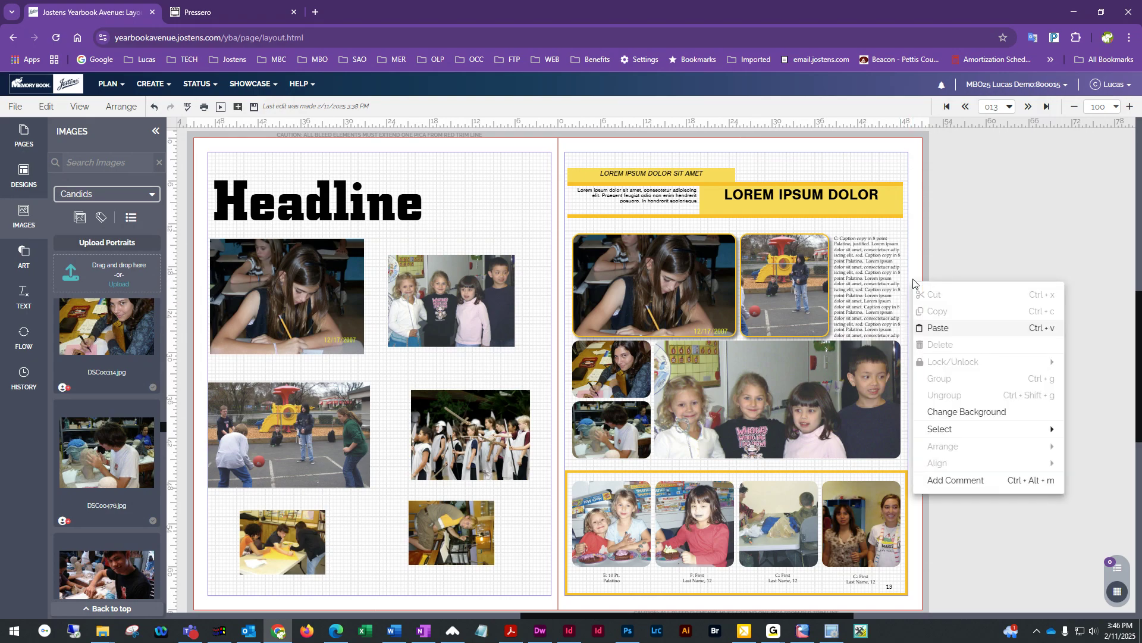
left_click(981, 413)
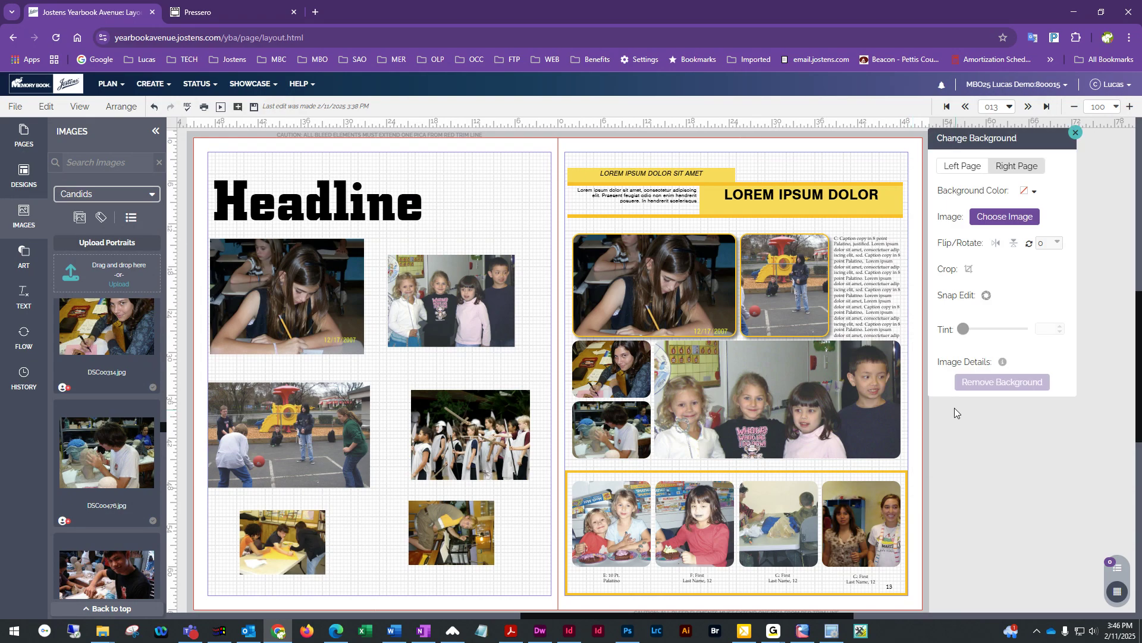
left_click_drag(1008, 140, 1021, 175)
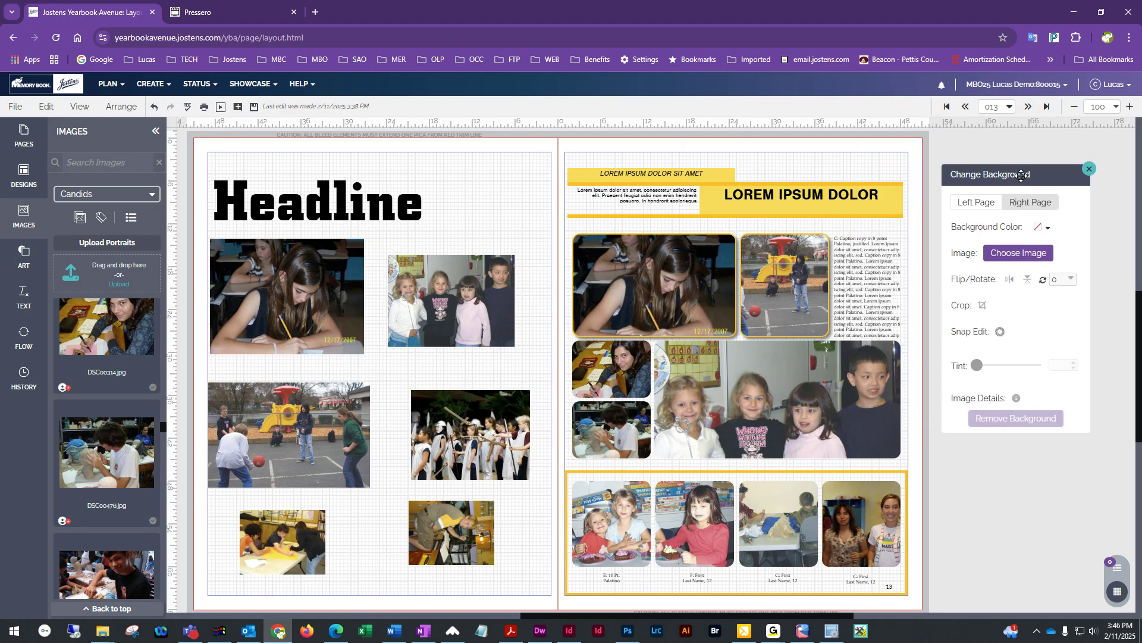
- Try a light blue background color on page 13, followed by the Freestyle color FS Burlap Green
left_click(1040, 234)
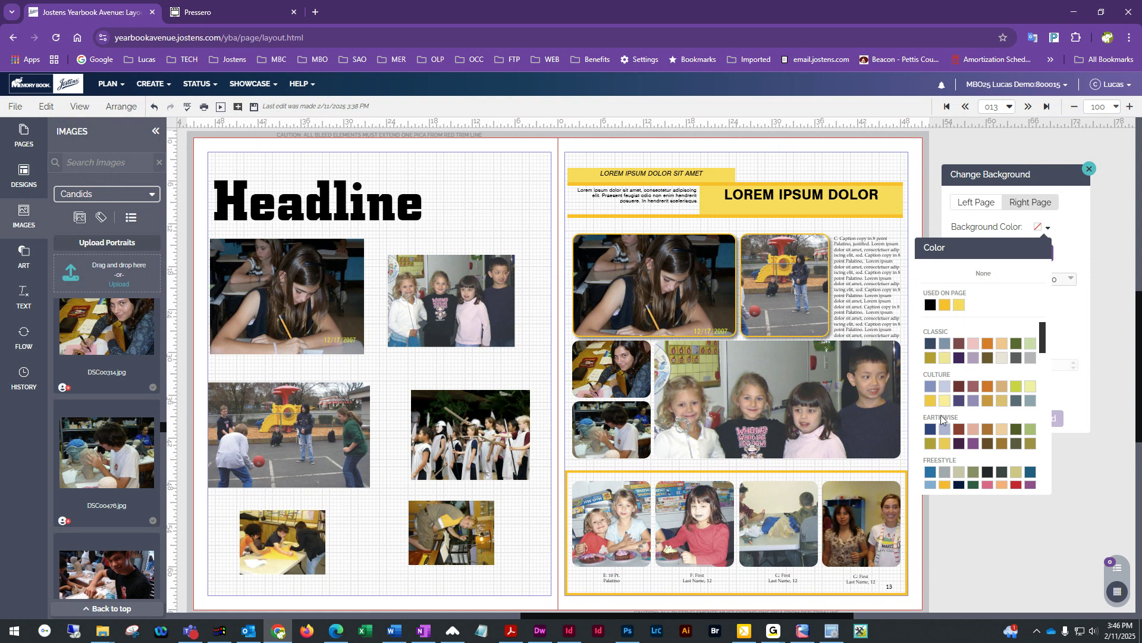
scroll(991, 457, "down", 5)
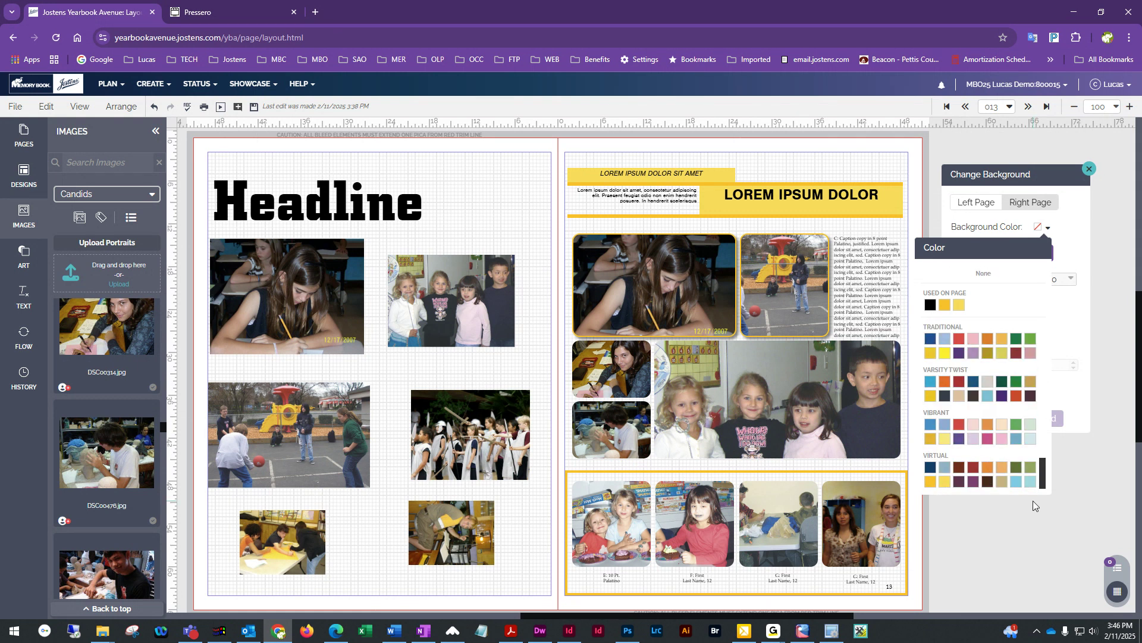
left_click(1032, 483)
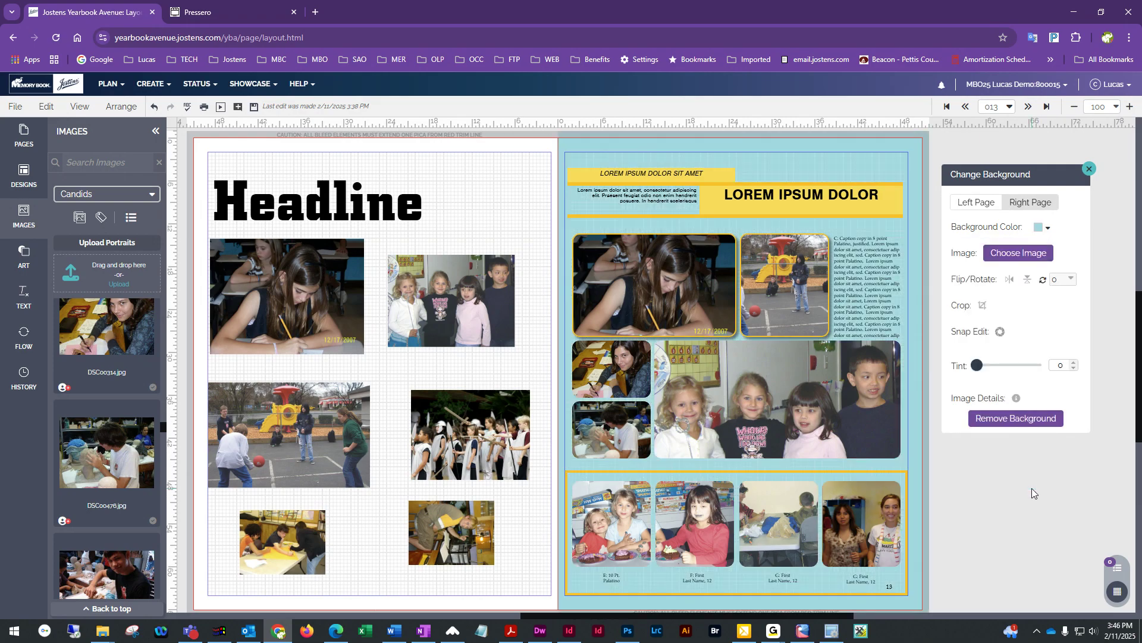
left_click(1041, 229)
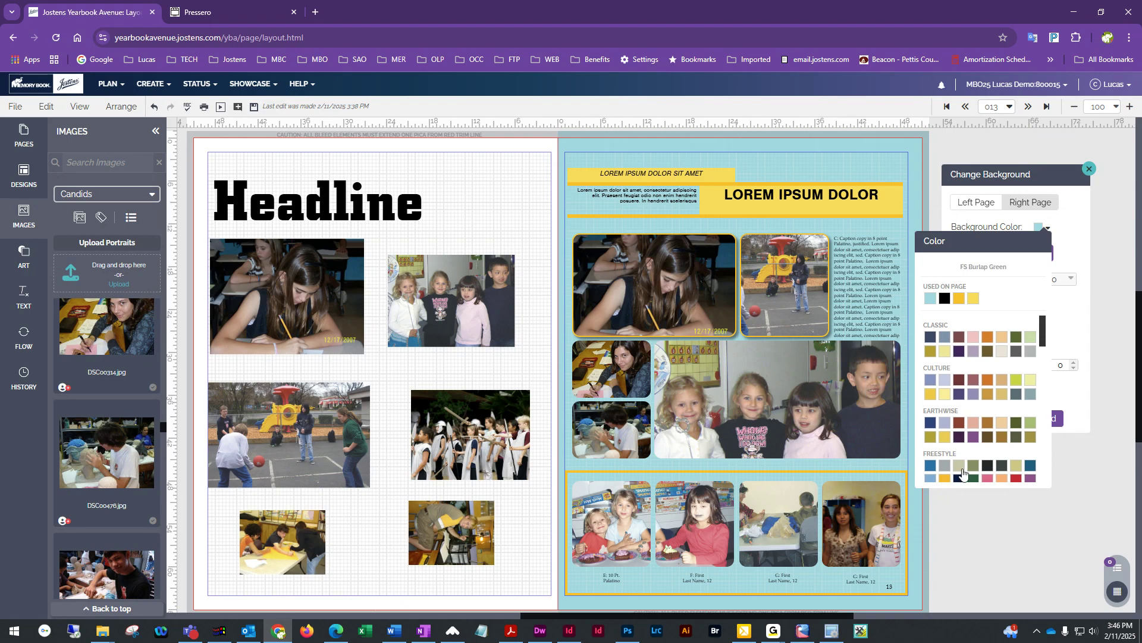
left_click(960, 467)
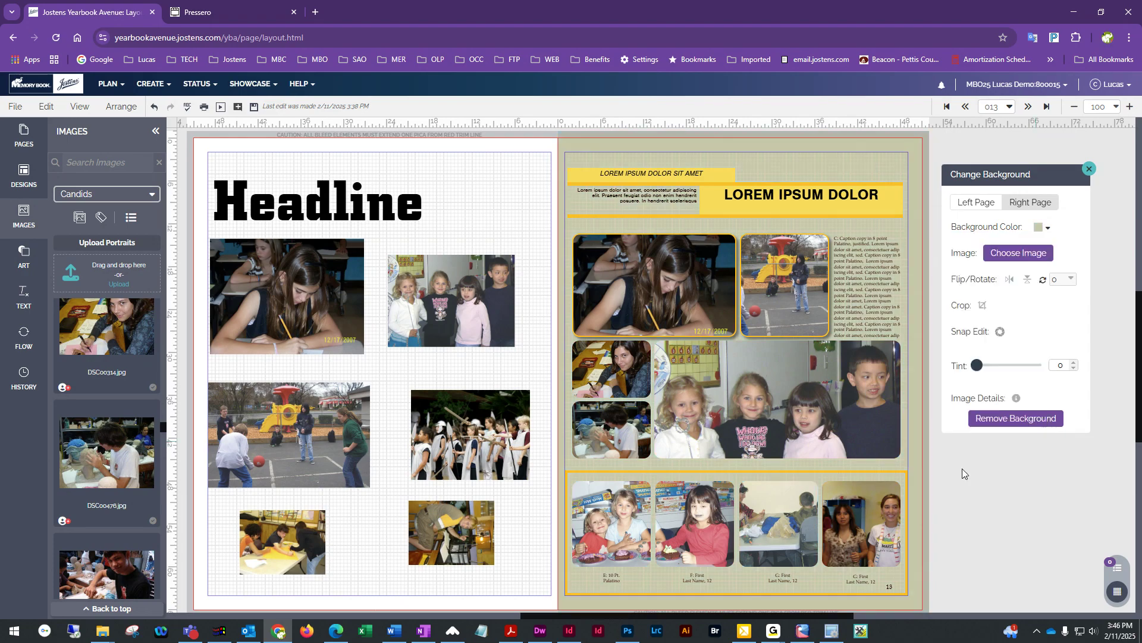
- Try a dark purple background color from the Virtual palette on page 13, followed by an orange Varsity Twist color
left_click(1042, 228)
scroll(984, 476, "down", 8)
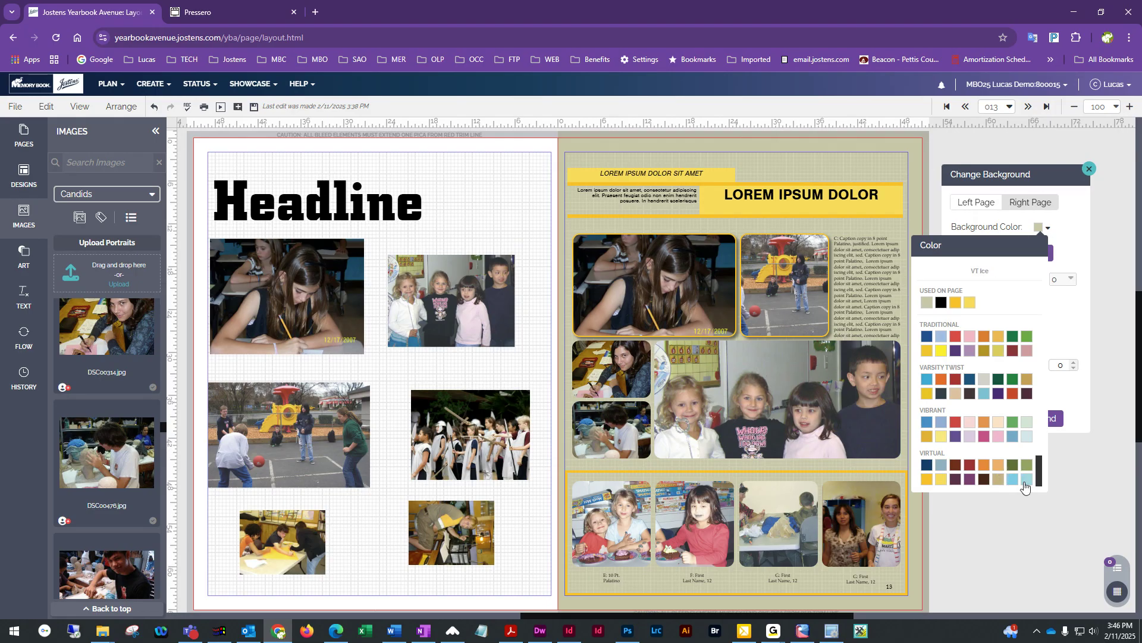
left_click(970, 480)
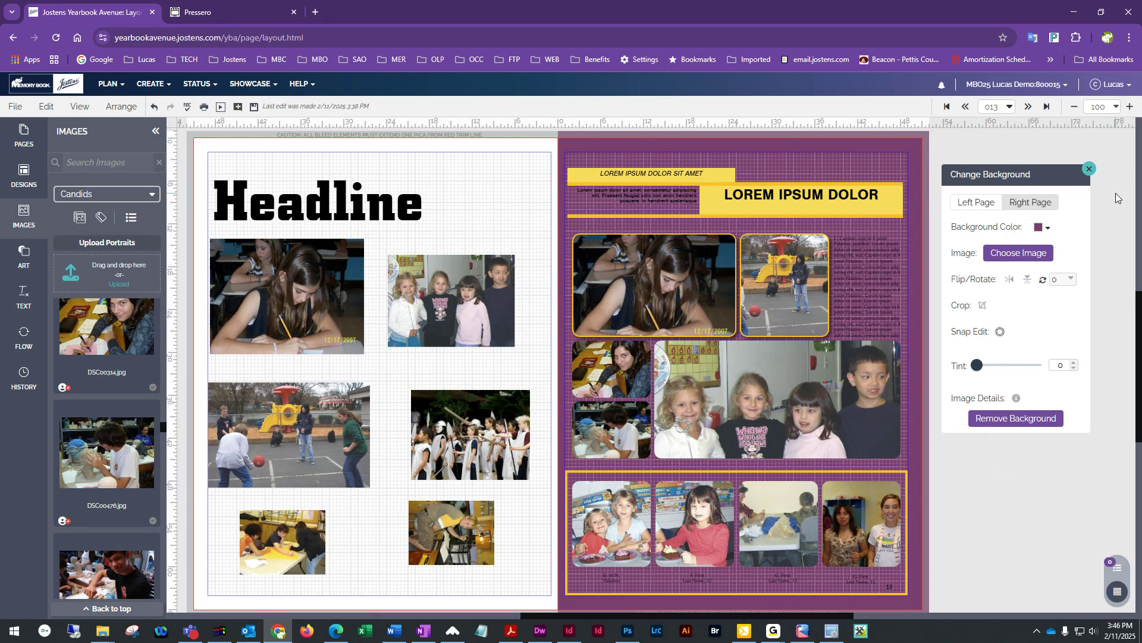
left_click(1043, 228)
scroll(1008, 439, "down", 8)
left_click(939, 456)
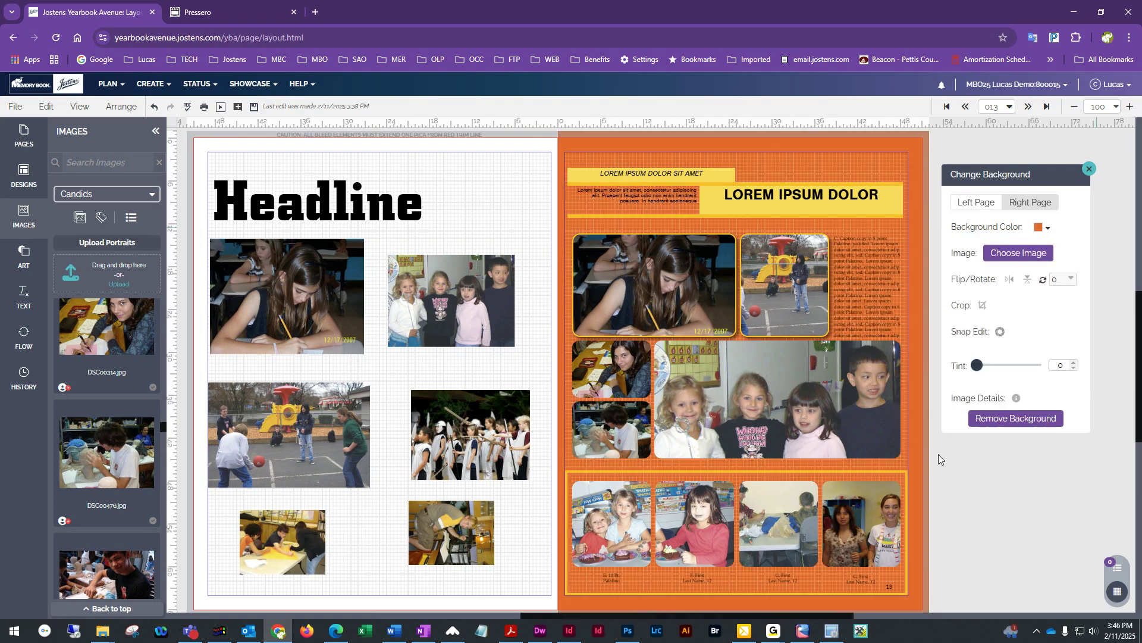
- Set page 13's background color to the muted blue from the Virtual palette
left_click(1043, 228)
scroll(996, 441, "down", 3)
scroll(996, 441, "down", 3)
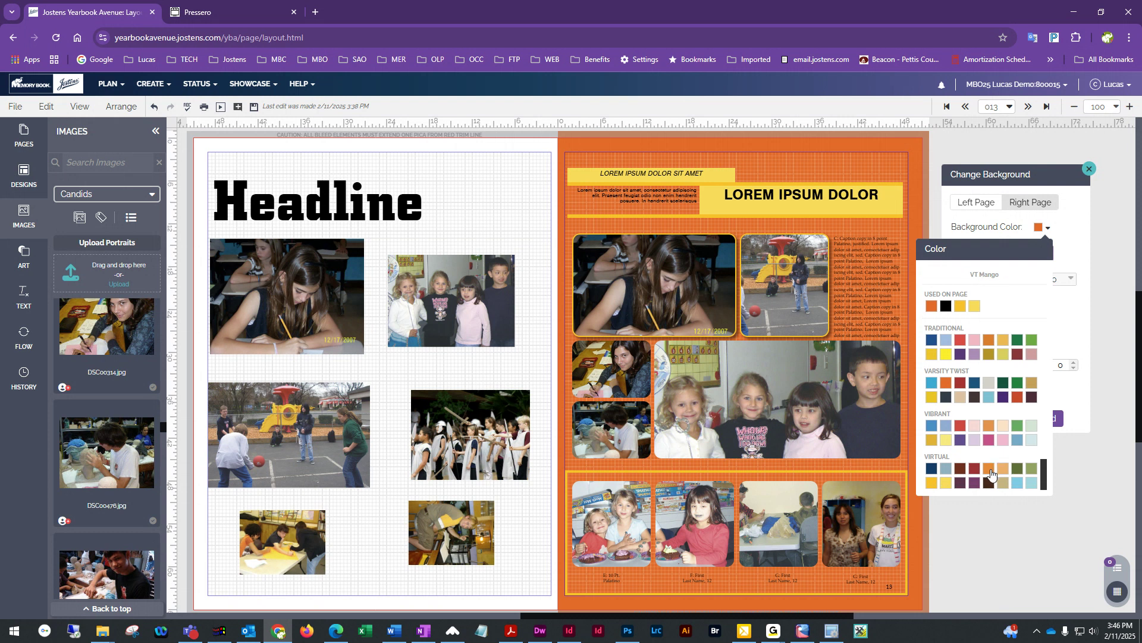
left_click(946, 468)
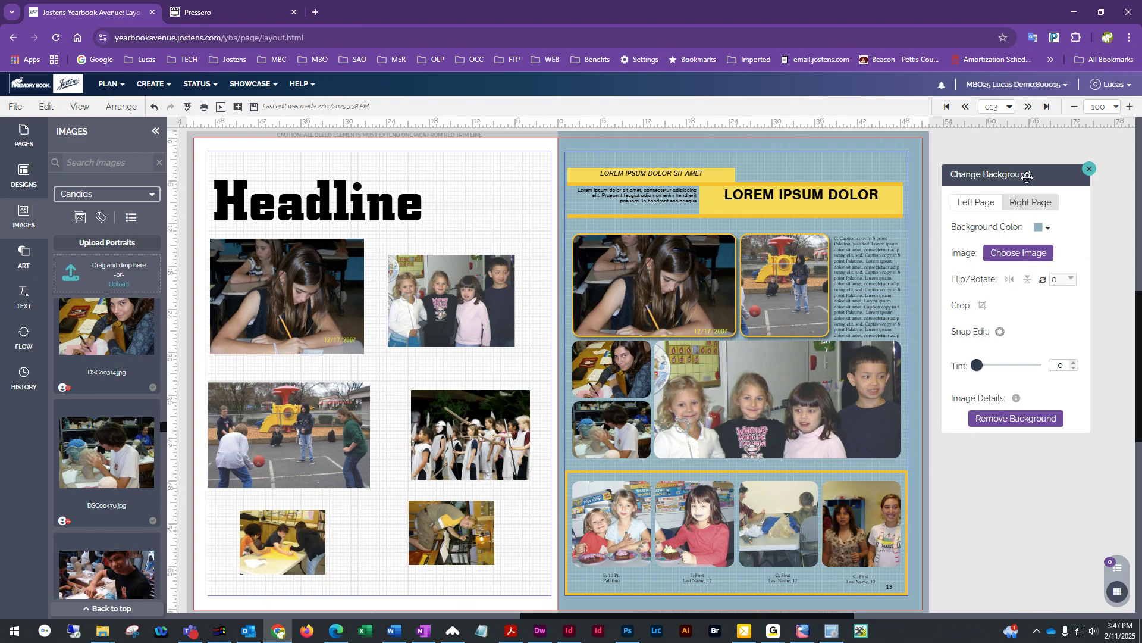
left_click_drag(1018, 175, 1030, 178)
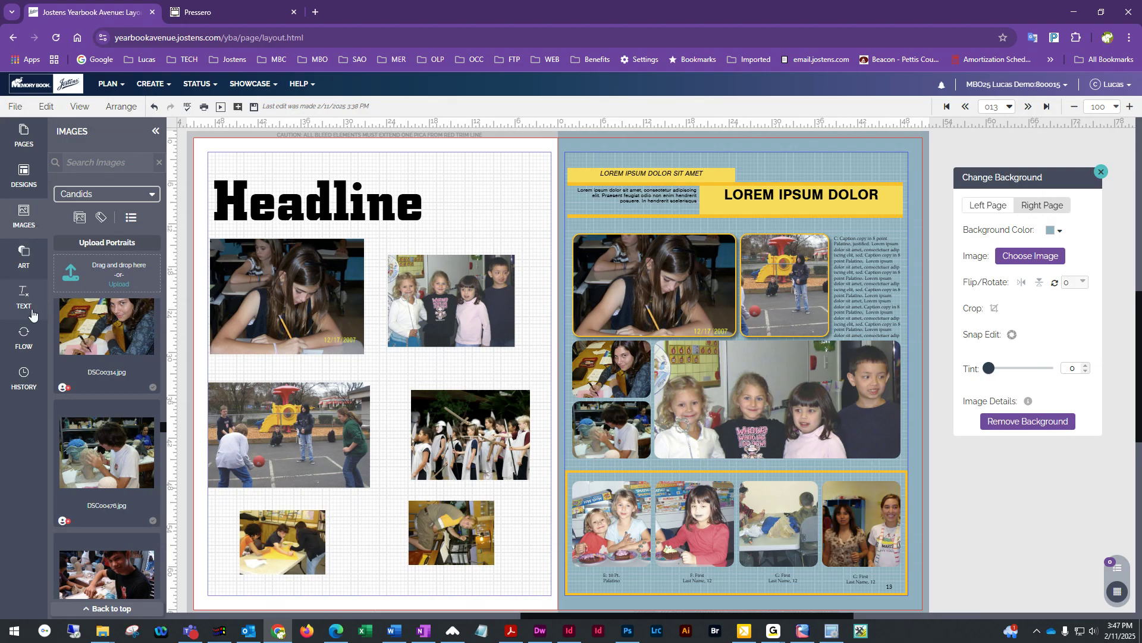
- Find the scratched beige paper design BK00354.jpg among the background art and apply it to page 13
left_click(26, 266)
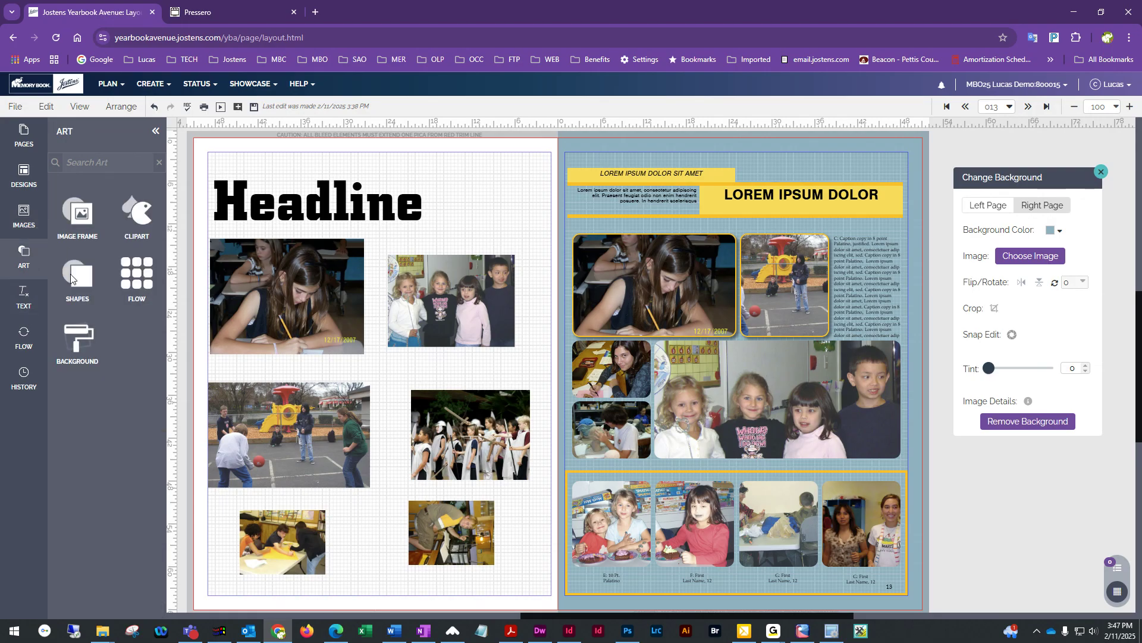
left_click(79, 348)
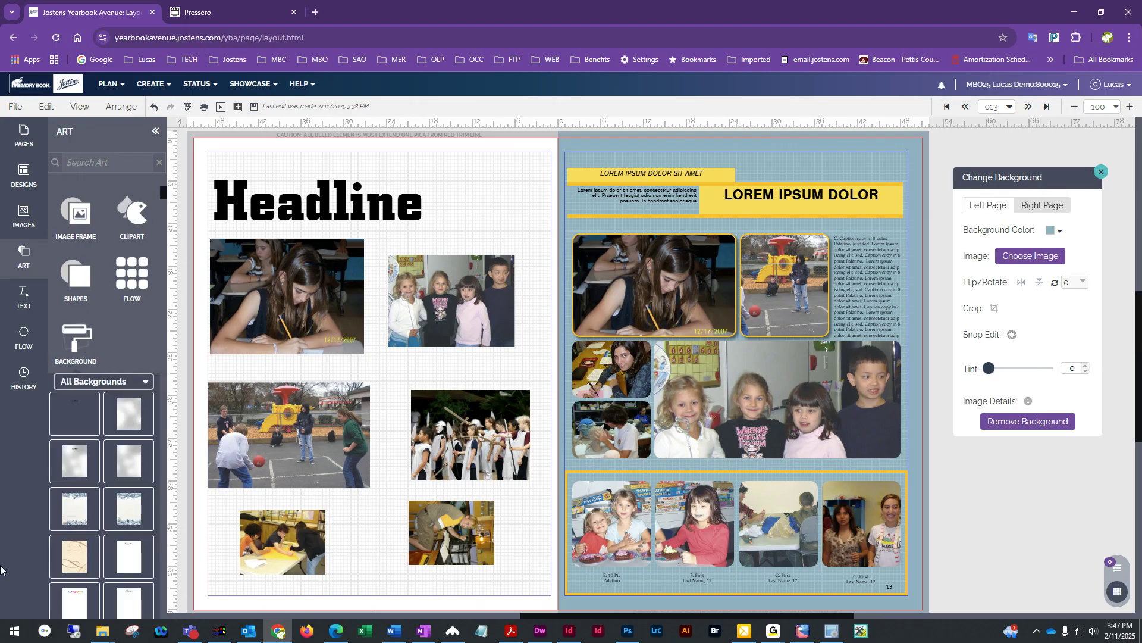
scroll(95, 529, "down", 5)
scroll(95, 494, "down", 10)
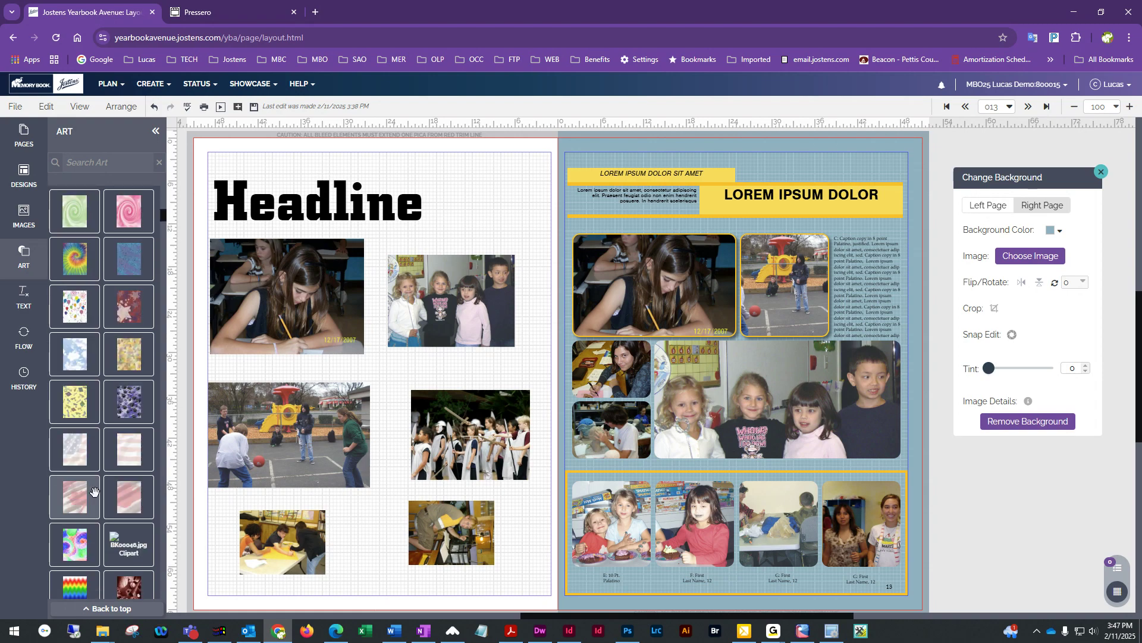
scroll(99, 506, "down", 5)
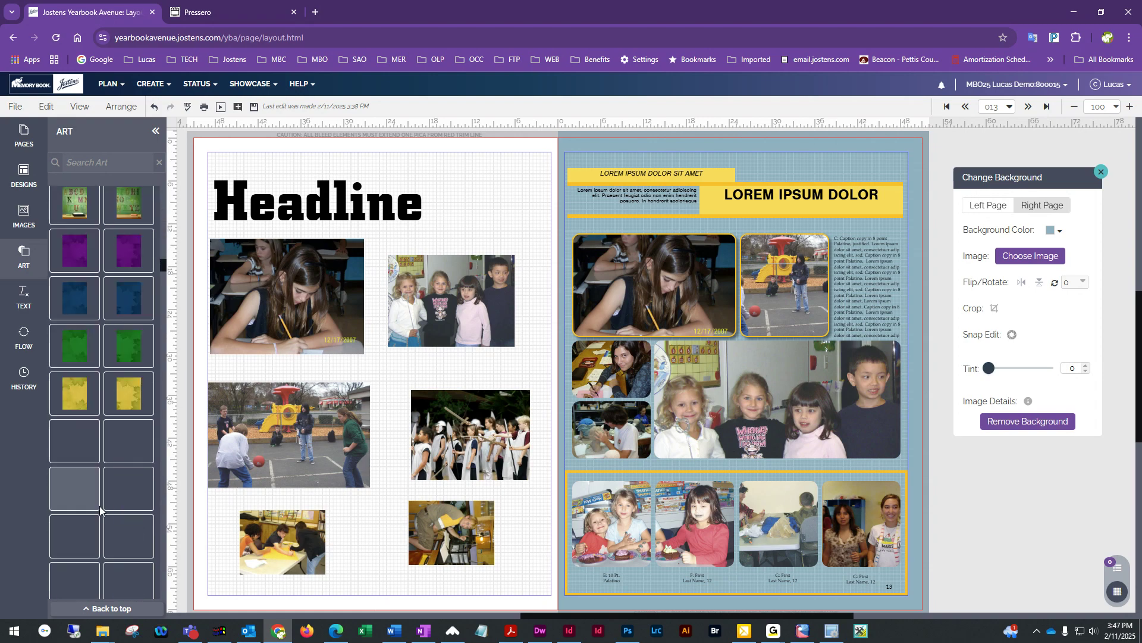
scroll(101, 506, "down", 5)
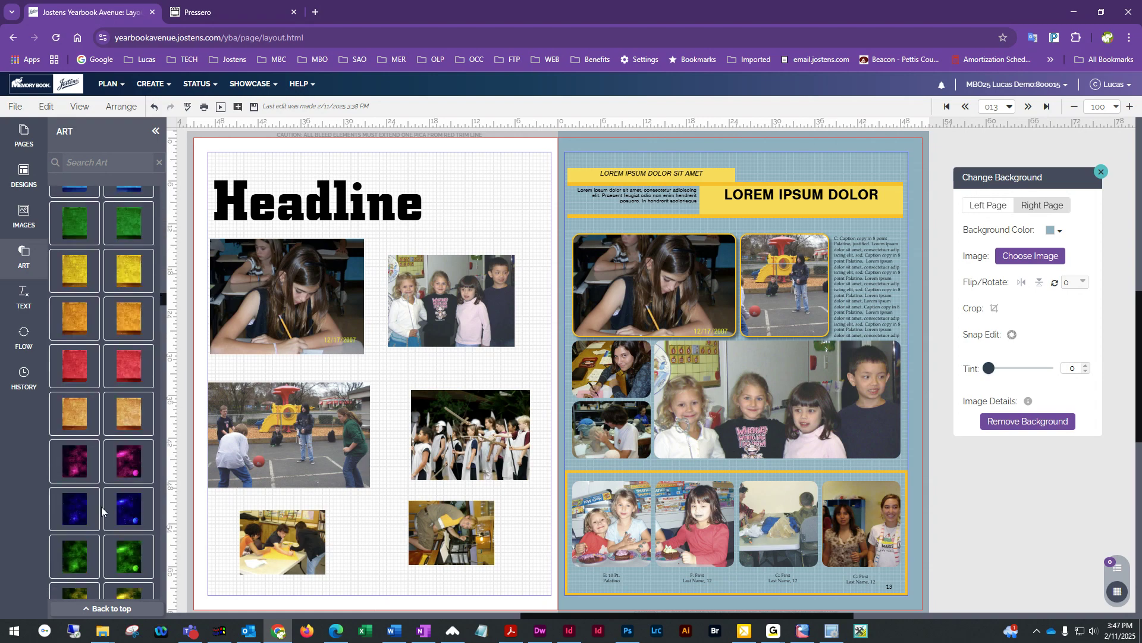
scroll(98, 464, "down", 10)
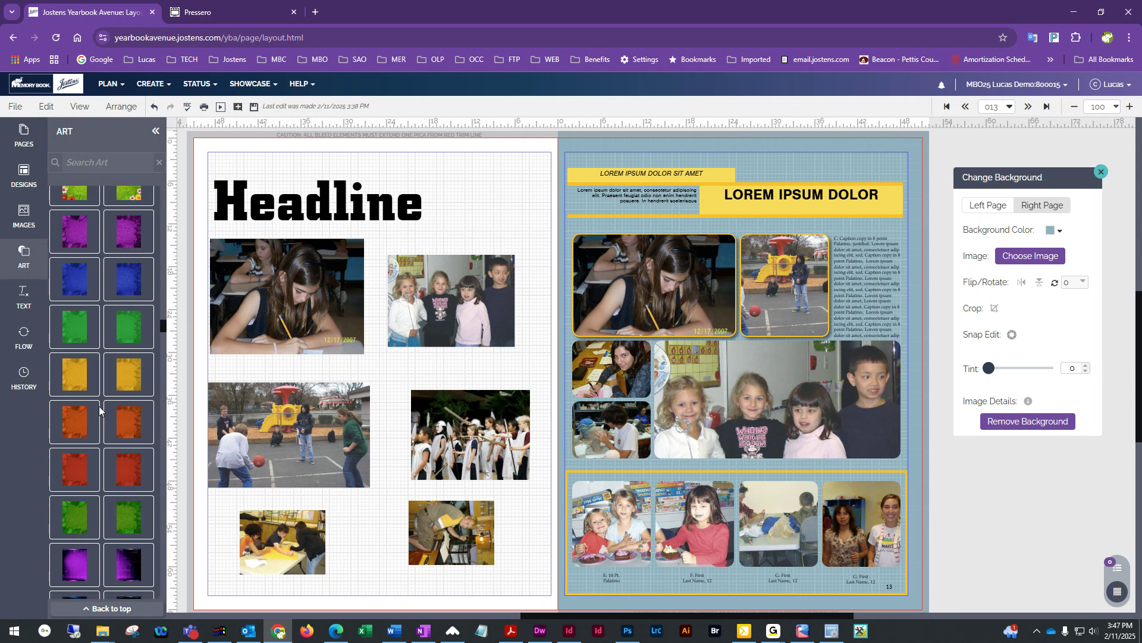
scroll(95, 419, "down", 8)
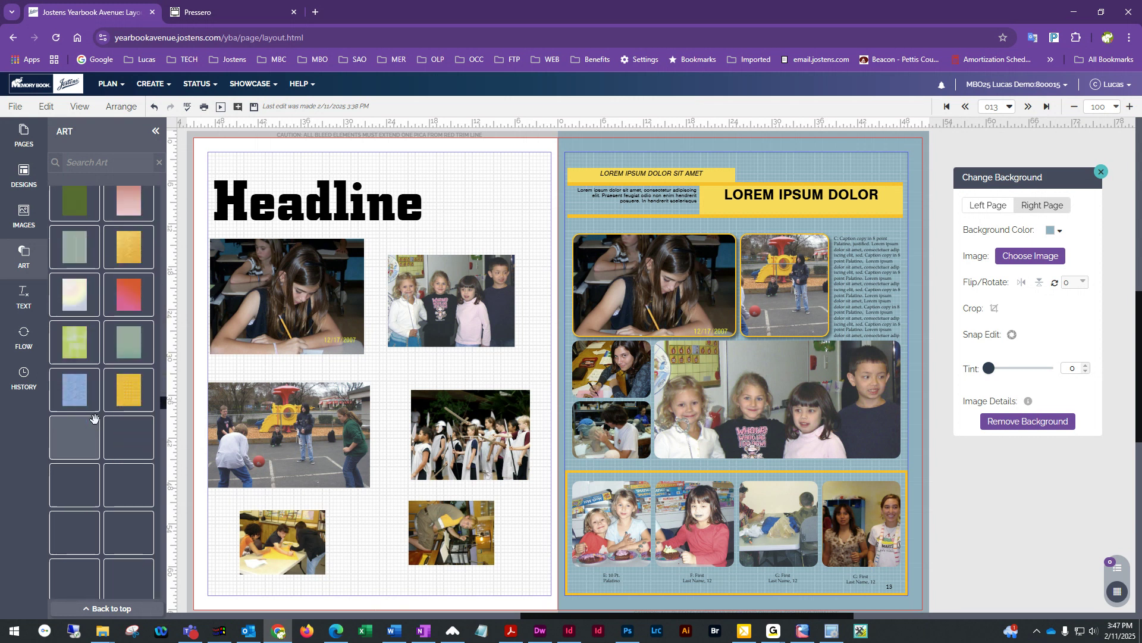
scroll(95, 423, "down", 5)
scroll(95, 423, "down", 8)
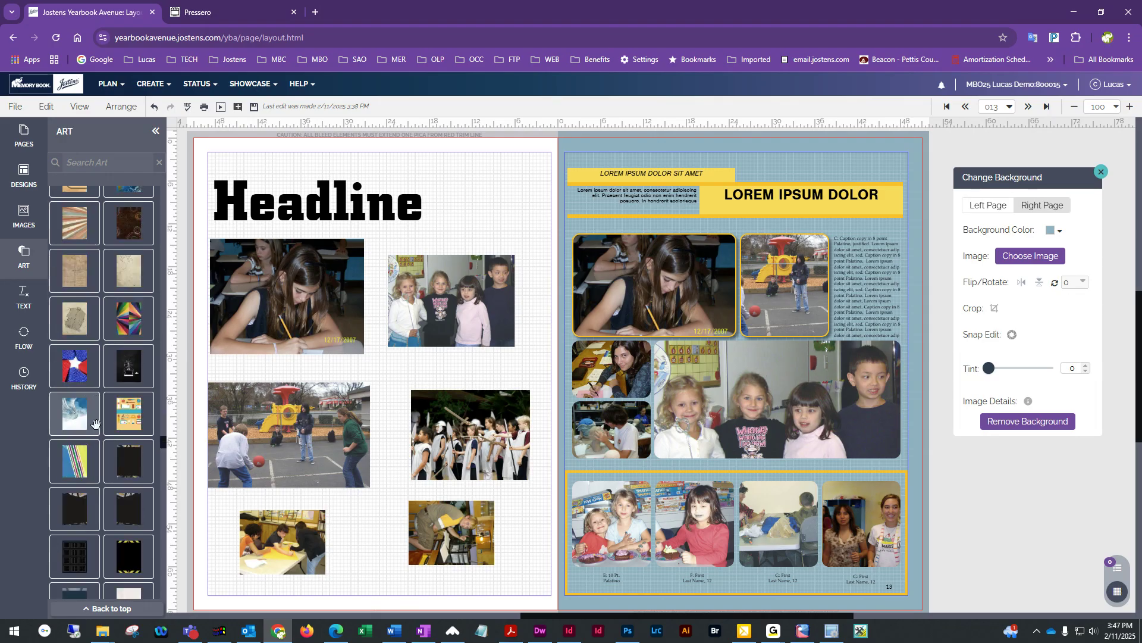
left_click_drag(133, 275, 880, 162)
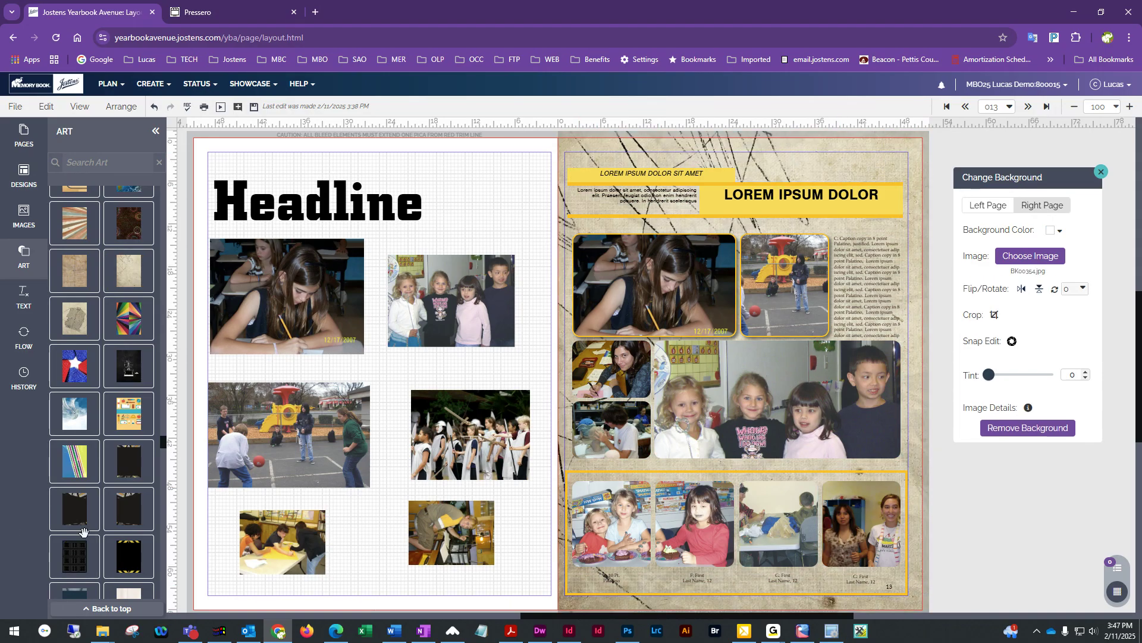
- Try the black patterned background BK00362.jpg on page 13, followed by the light wood background BK00370.jpg
left_click_drag(116, 470, 873, 160)
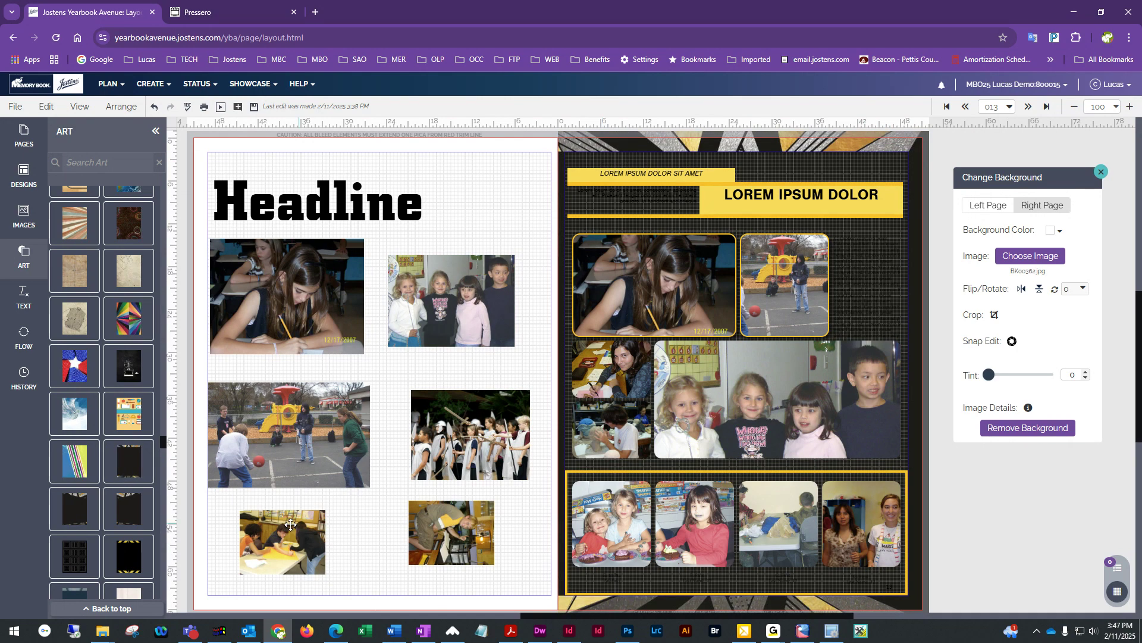
scroll(94, 554, "down", 4)
left_click_drag(128, 413, 883, 151)
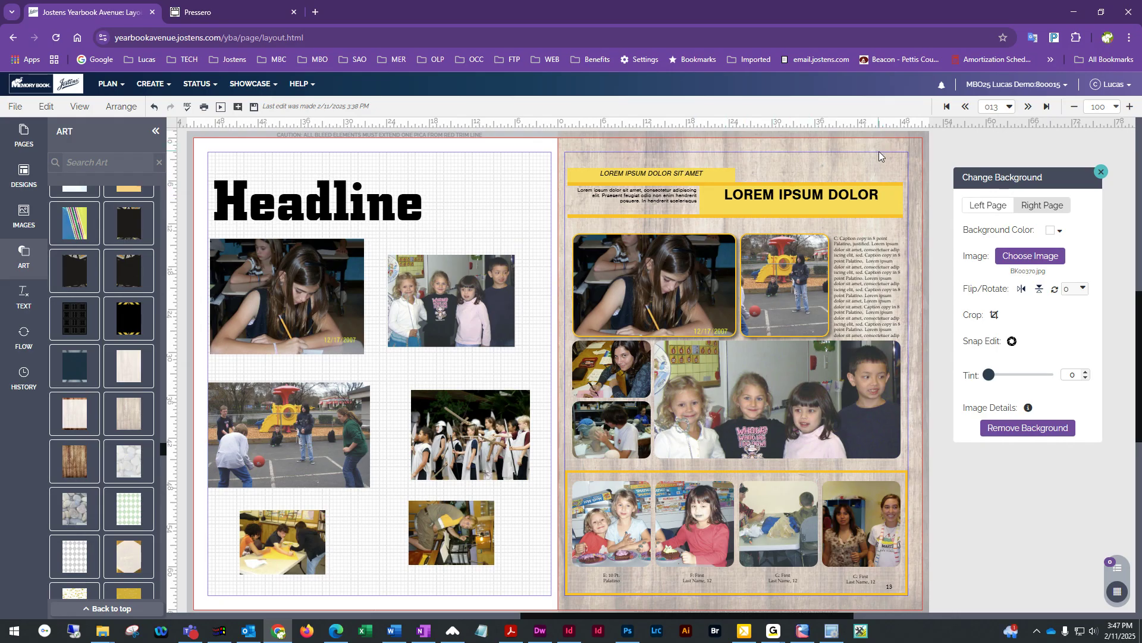
- Apply the dark brown wood background BK00371.jpg to page 13 and set its tint to 55
scroll(90, 403, "down", 1)
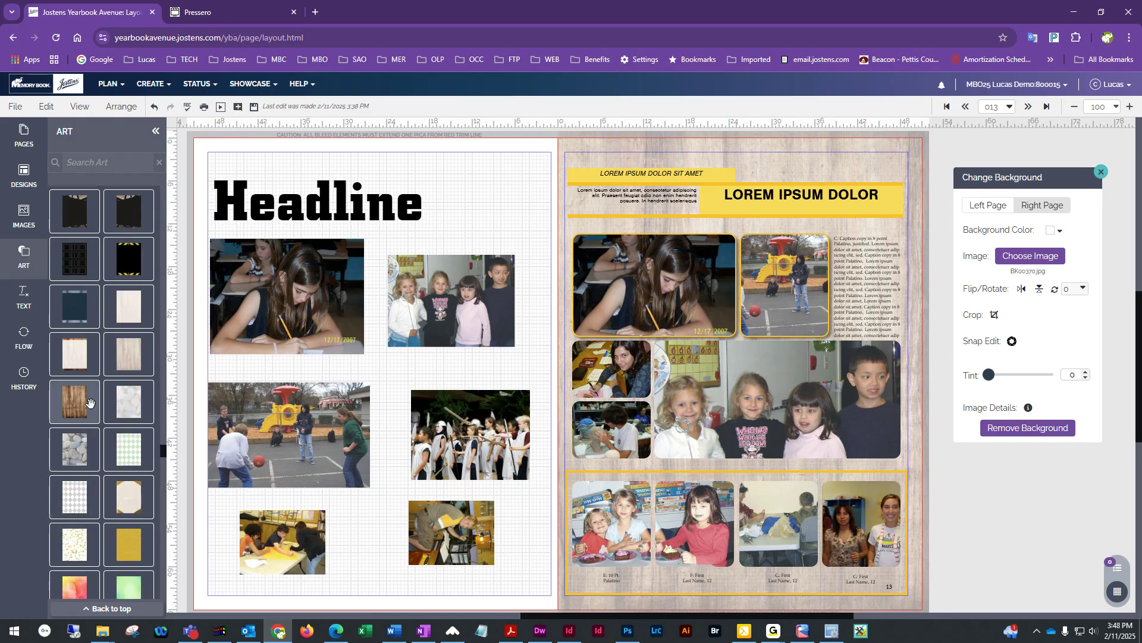
left_click_drag(69, 405, 827, 165)
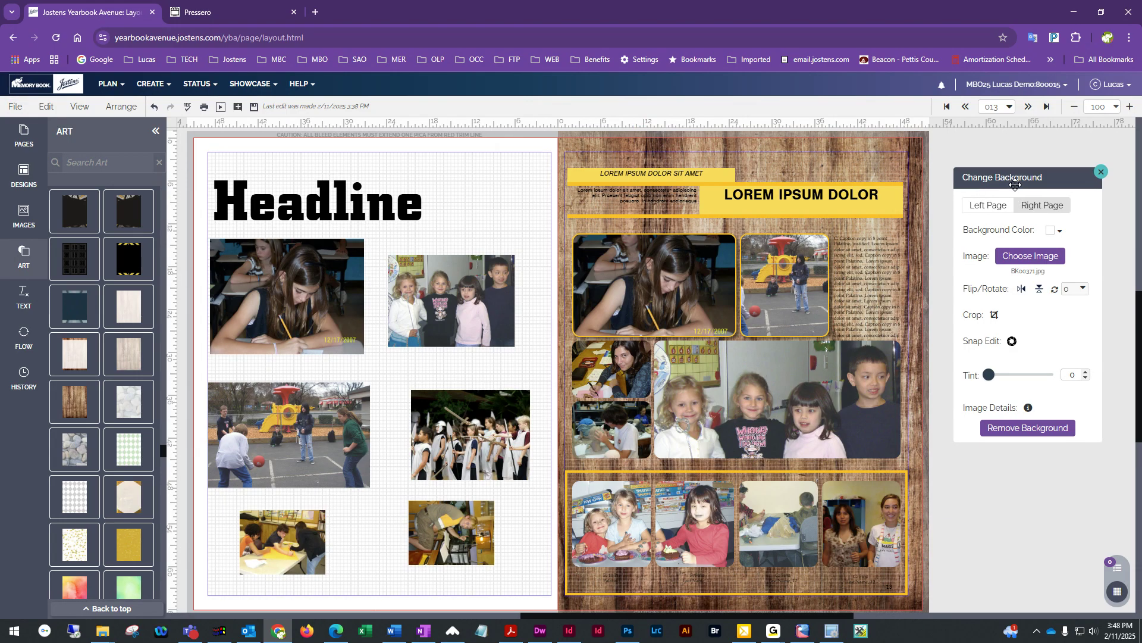
left_click_drag(992, 380, 1024, 381)
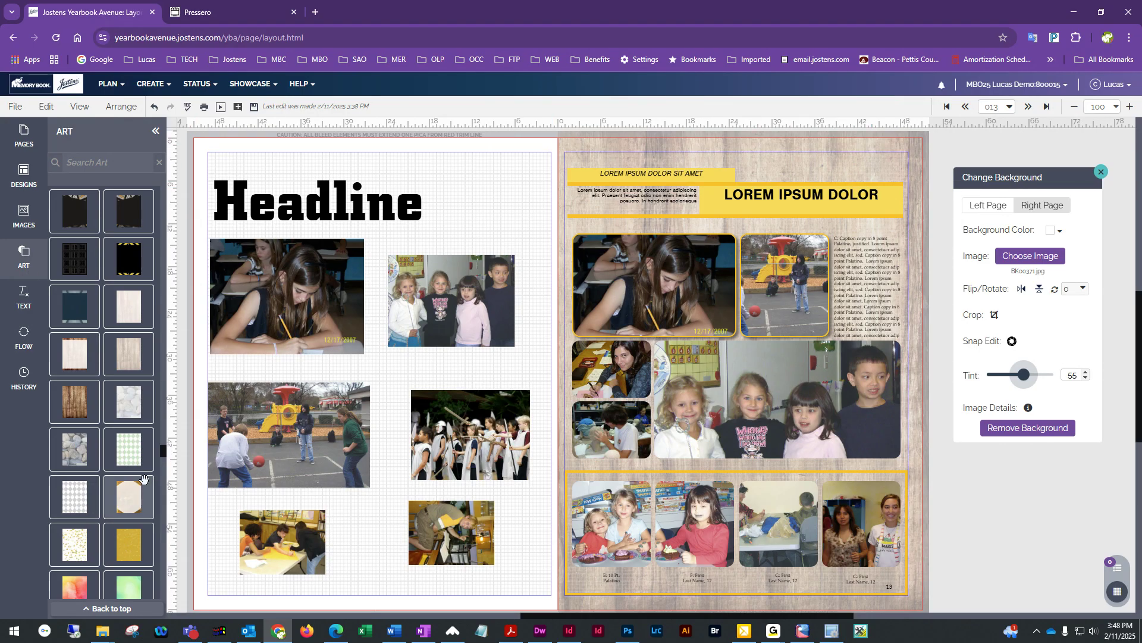
- Apply the halftone ink design BK00424.jpg from the background art to page 13 and set its tint to 69
scroll(120, 565, "down", 3)
scroll(120, 559, "down", 7)
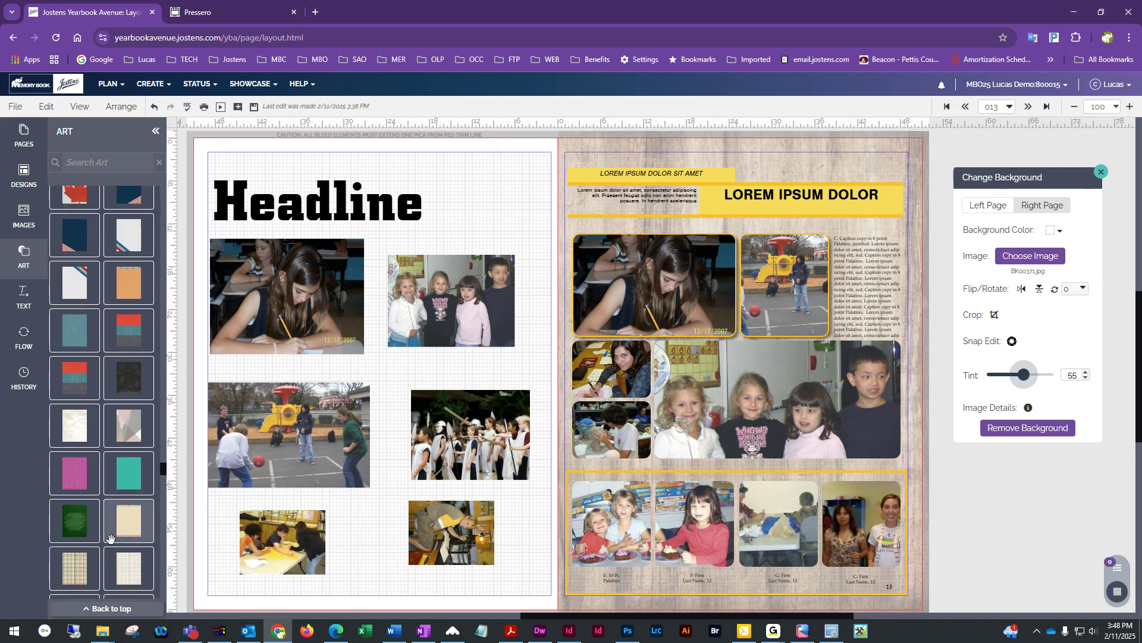
scroll(118, 530, "down", 5)
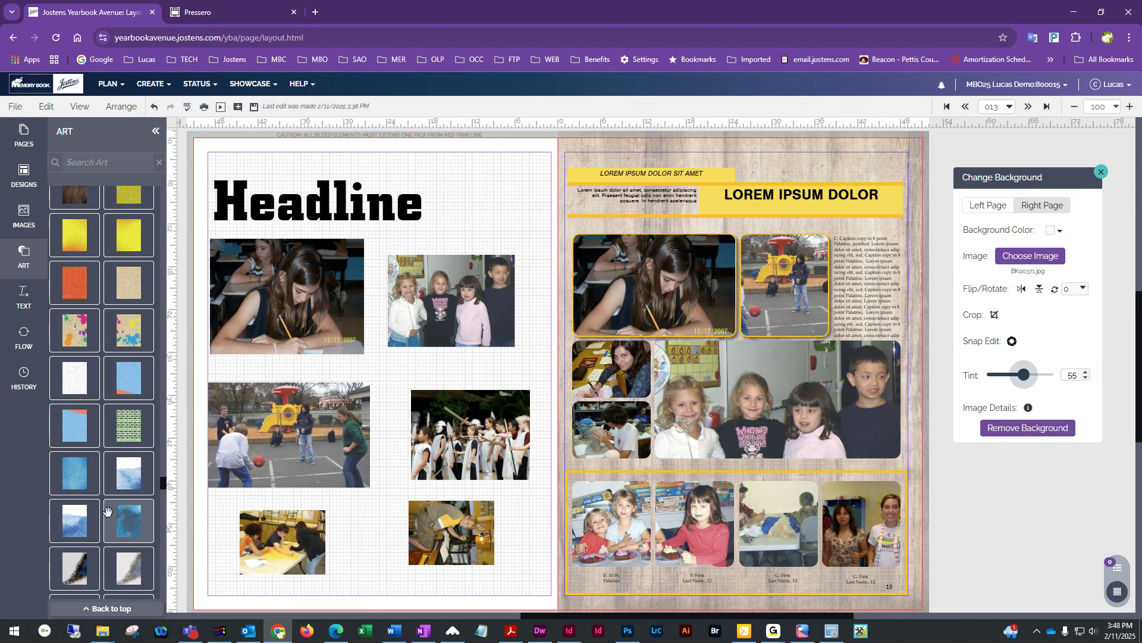
scroll(128, 560, "down", 2)
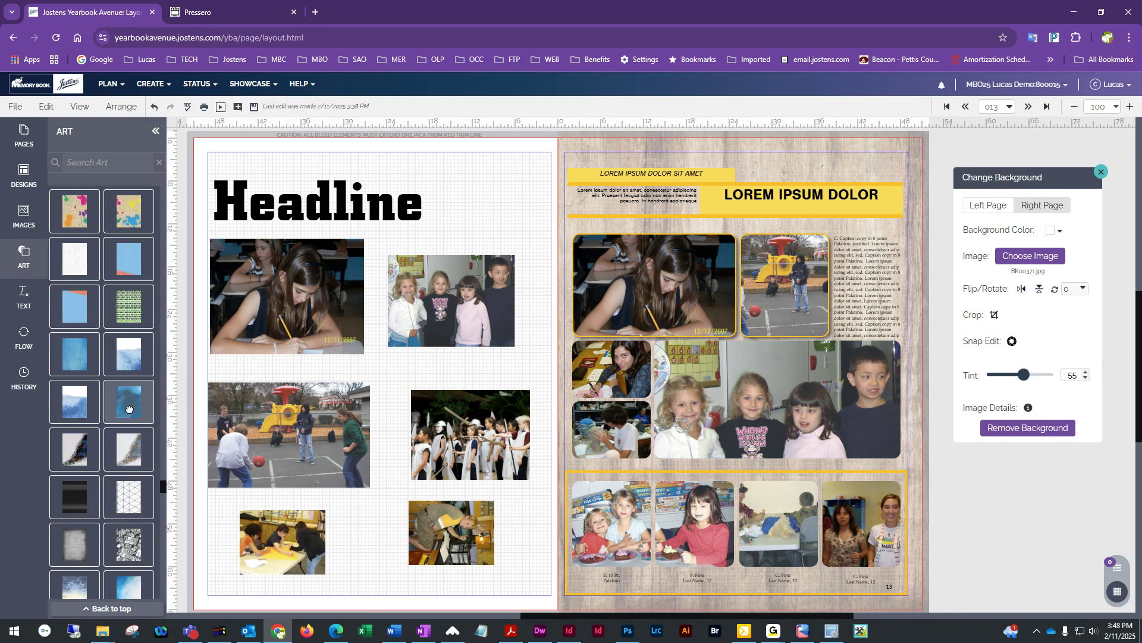
left_click_drag(79, 458, 800, 156)
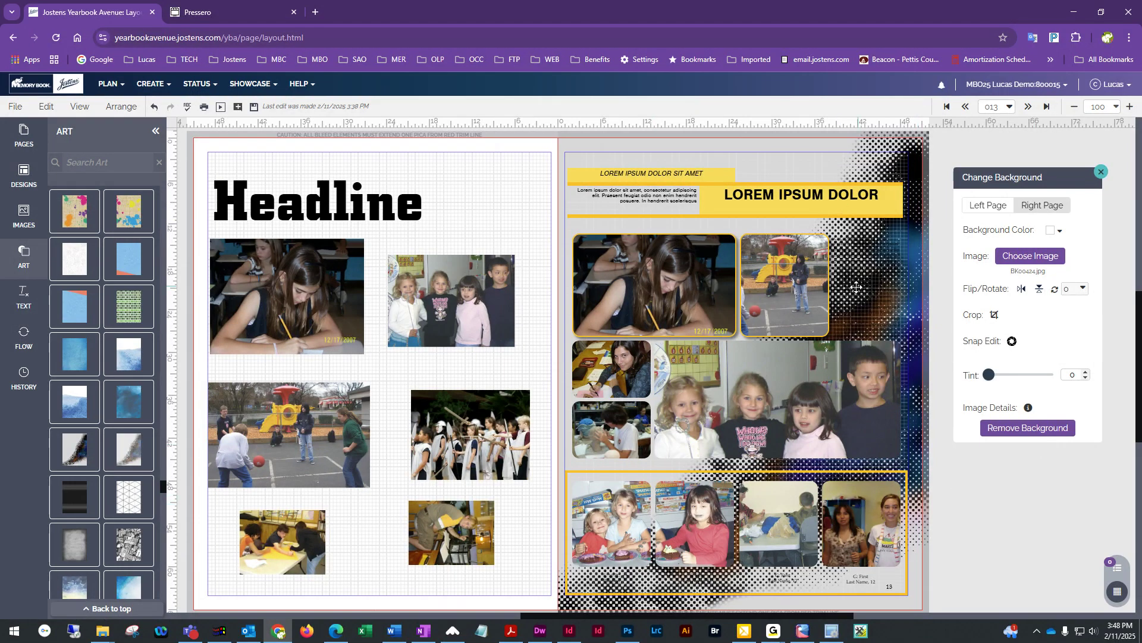
left_click_drag(990, 378, 1034, 376)
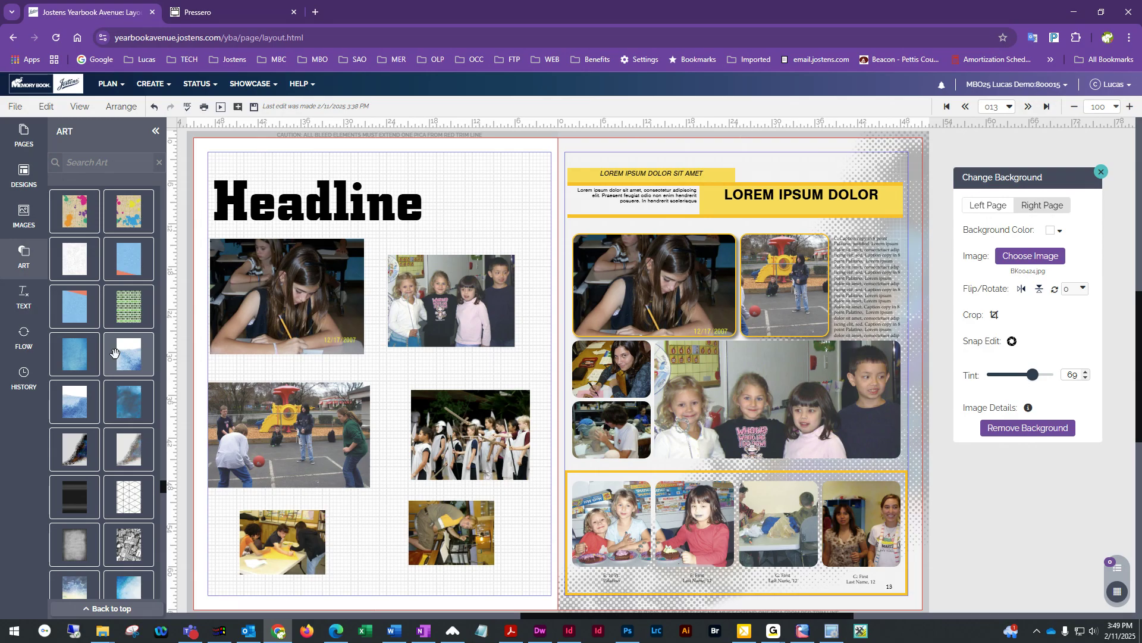
- Open the background image chooser for page 13 and browse the All Backgrounds collection
left_click(1014, 260)
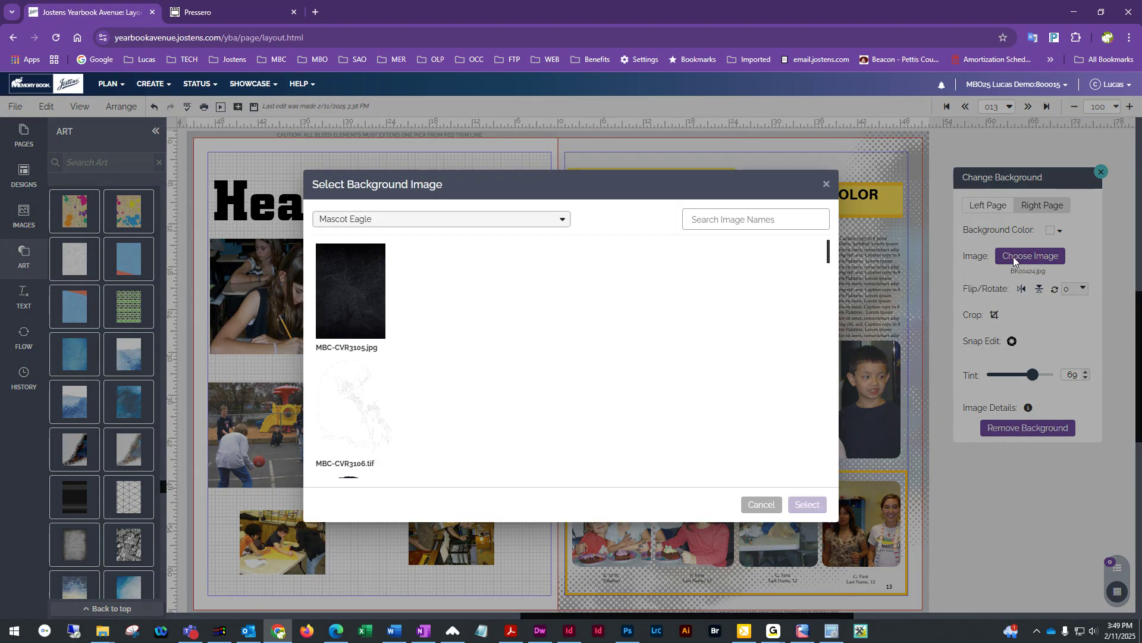
left_click(402, 224)
scroll(384, 267, "up", 20)
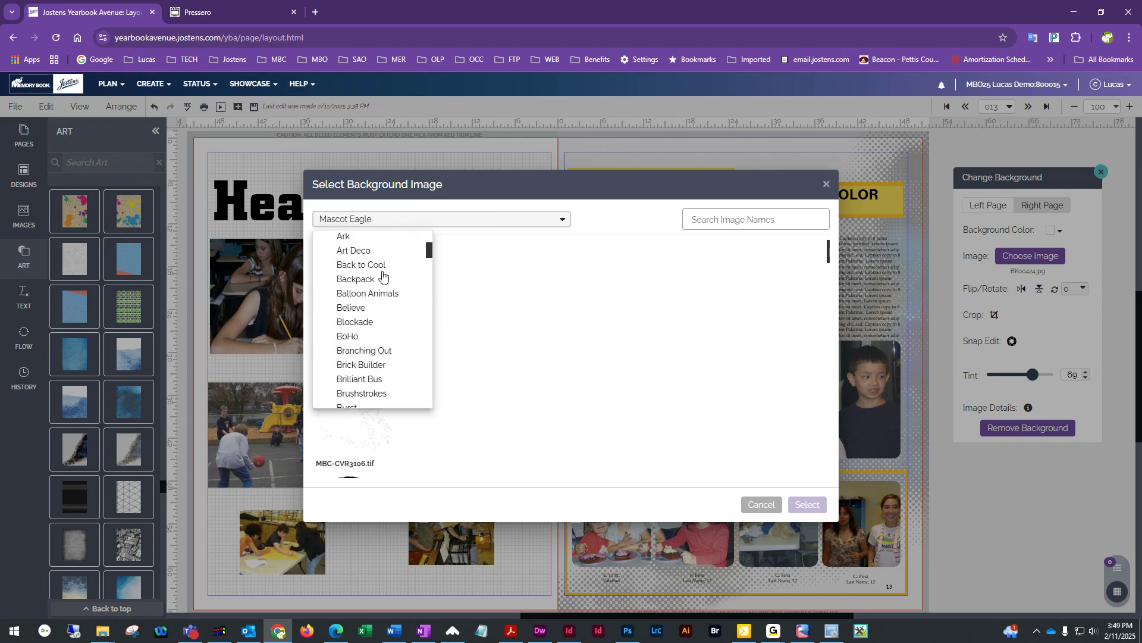
left_click(318, 272)
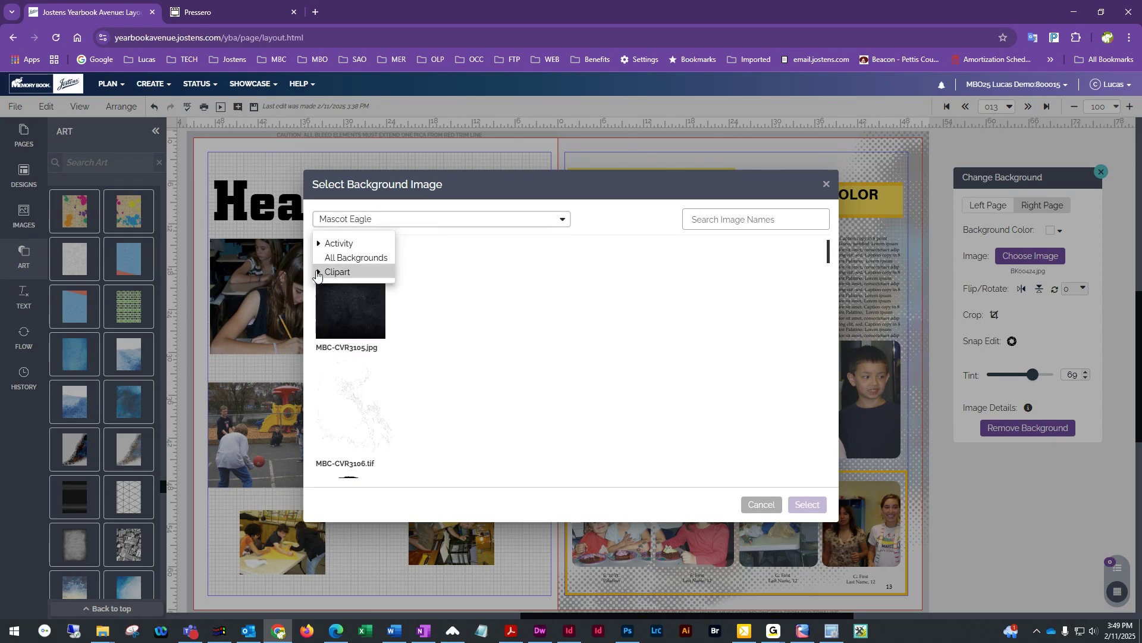
left_click(364, 262)
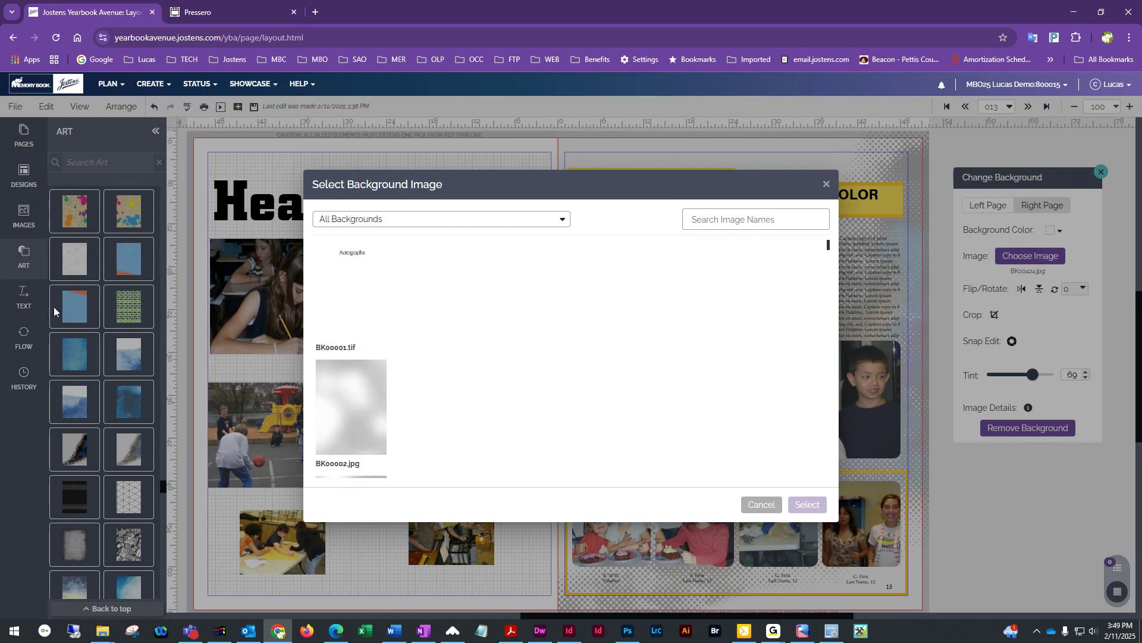
scroll(417, 444, "down", 15)
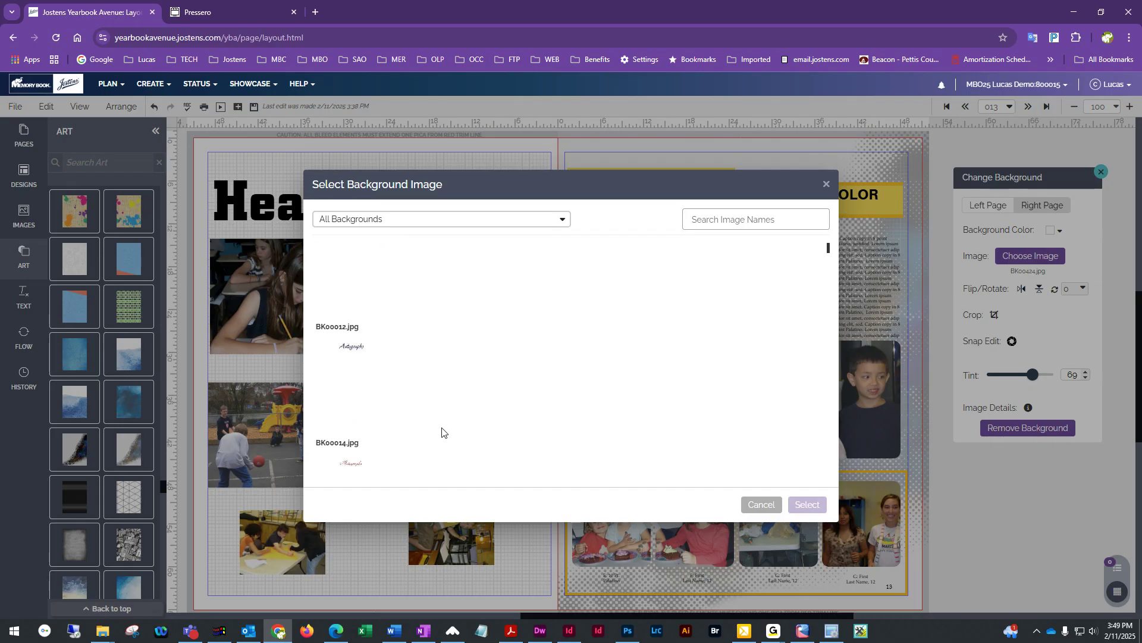
scroll(442, 432, "down", 15)
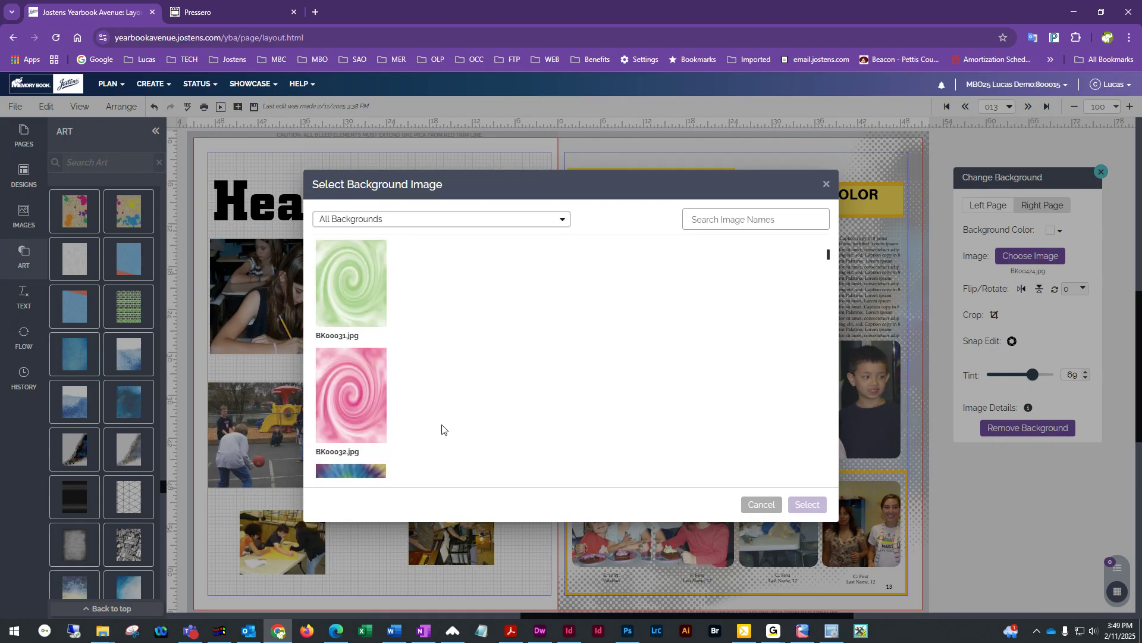
scroll(433, 435, "down", 3)
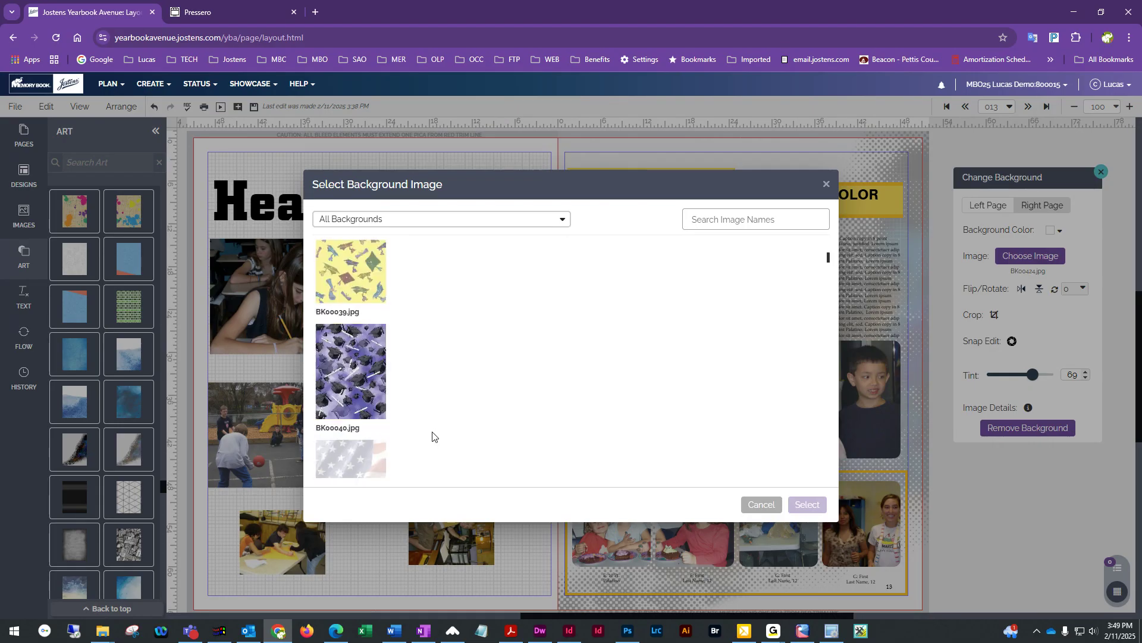
- Set page 13's background to MBC-CVR2902.jpg, the black brick design with a gold line from the Argon cover collection
left_click(391, 225)
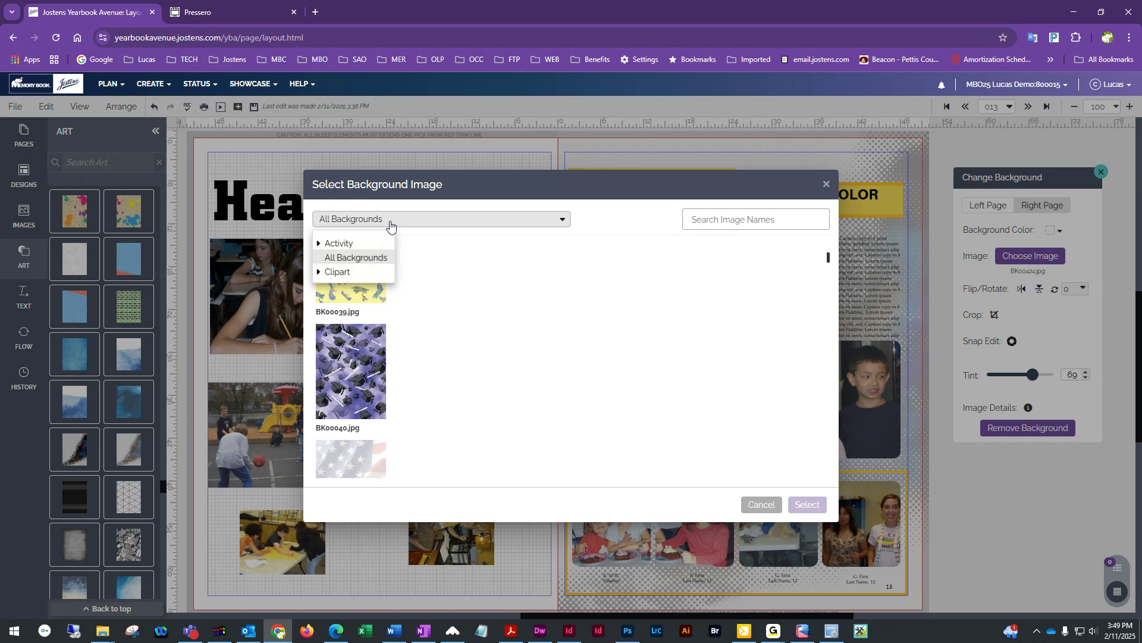
left_click(319, 273)
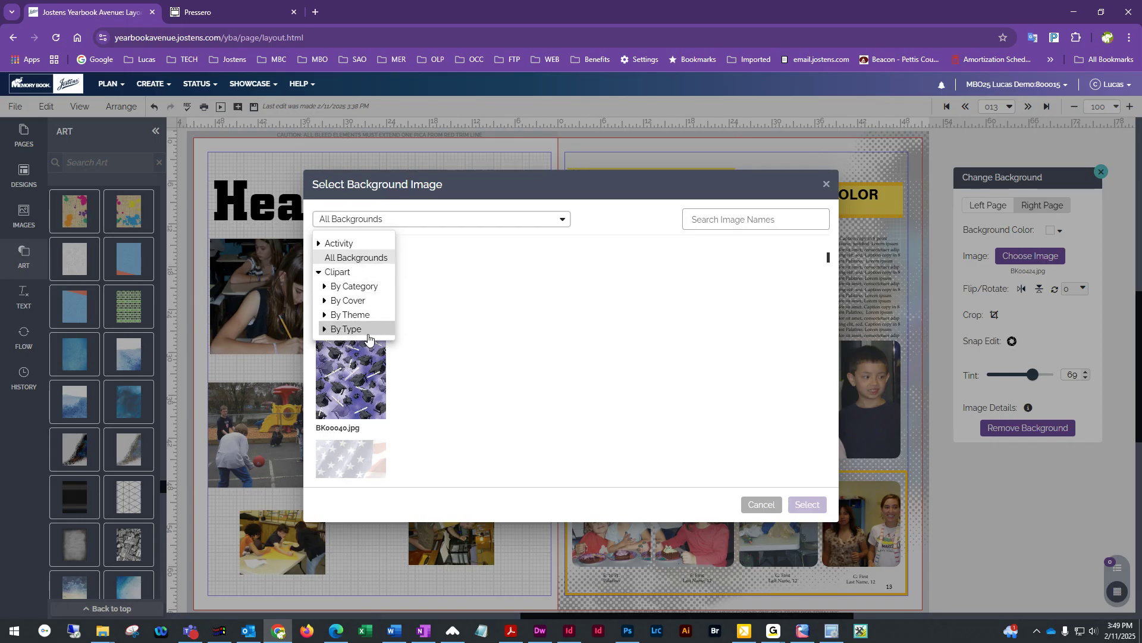
left_click(325, 301)
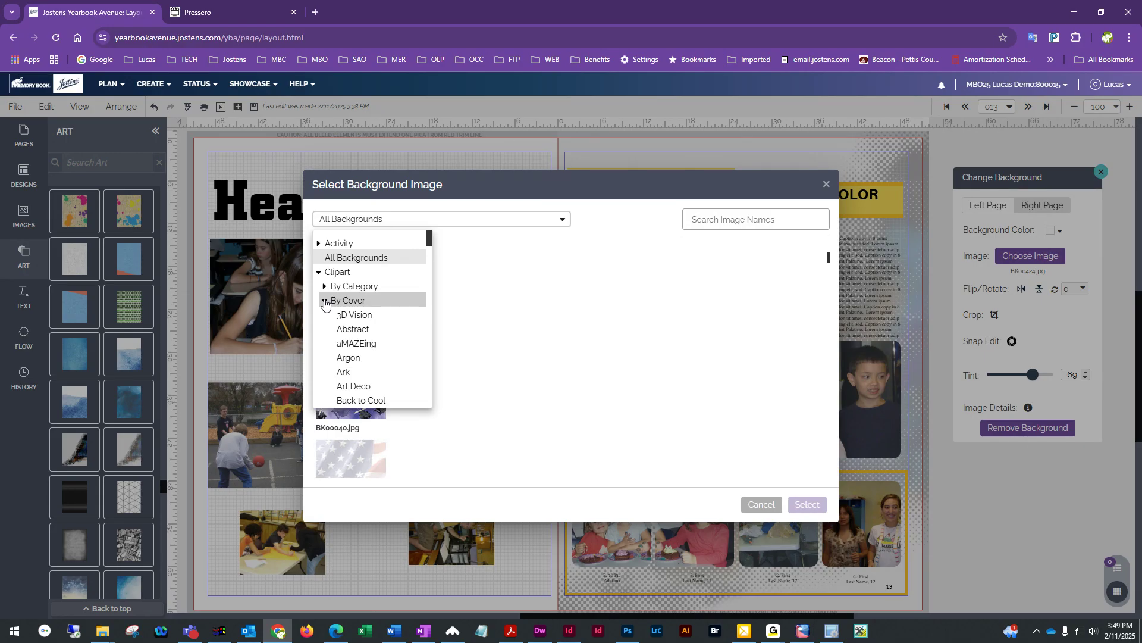
scroll(404, 327, "down", 1)
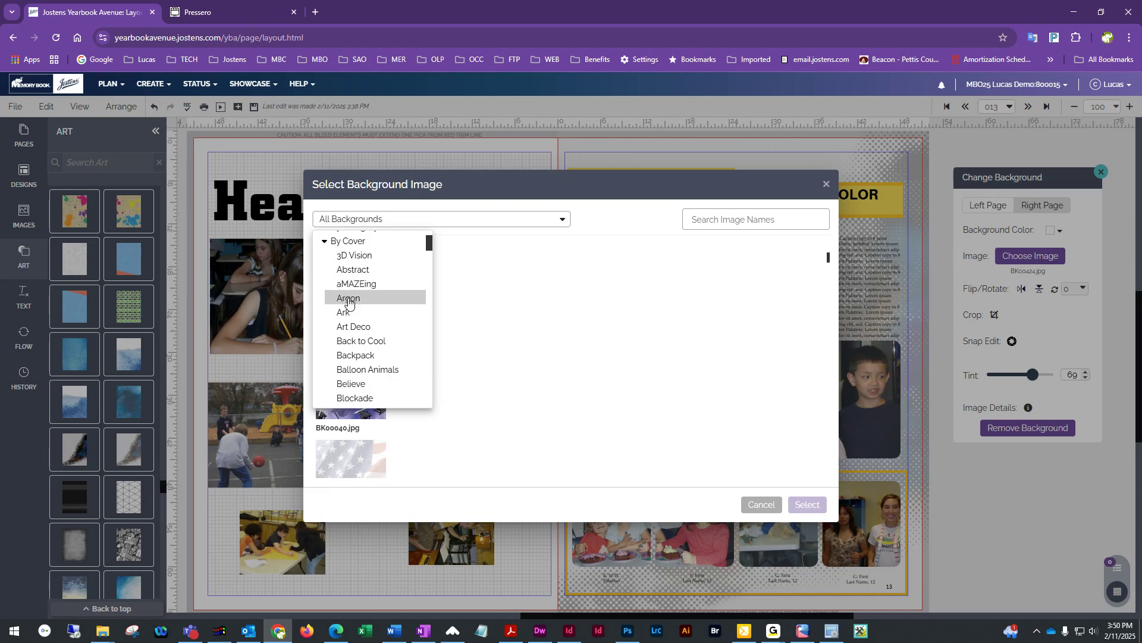
left_click(350, 303)
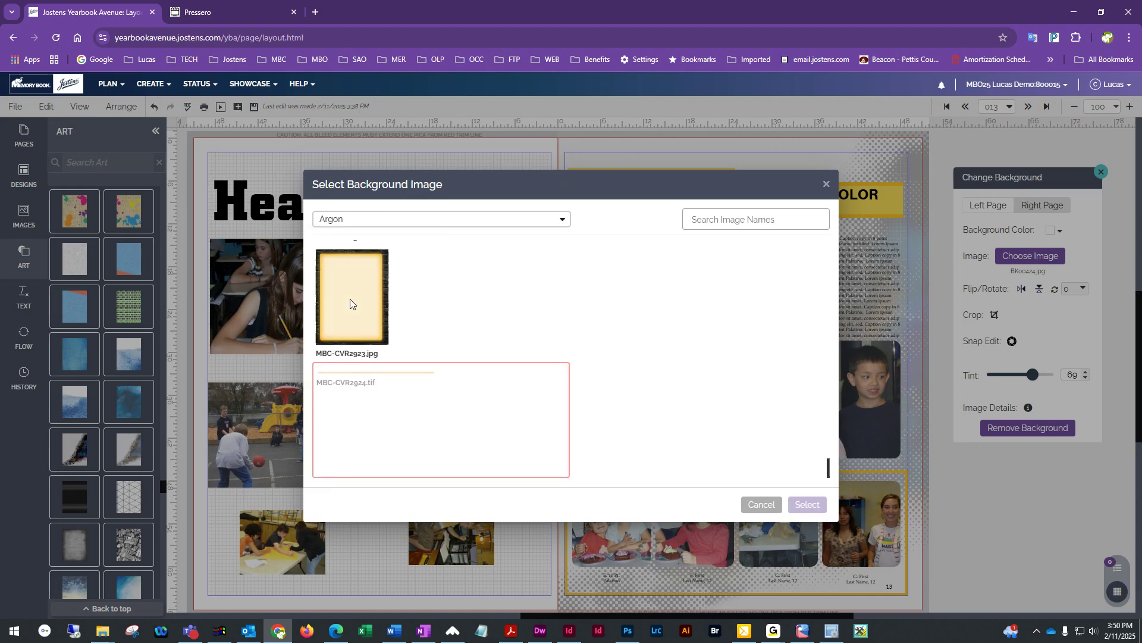
scroll(467, 350, "up", 15)
scroll(467, 351, "up", 15)
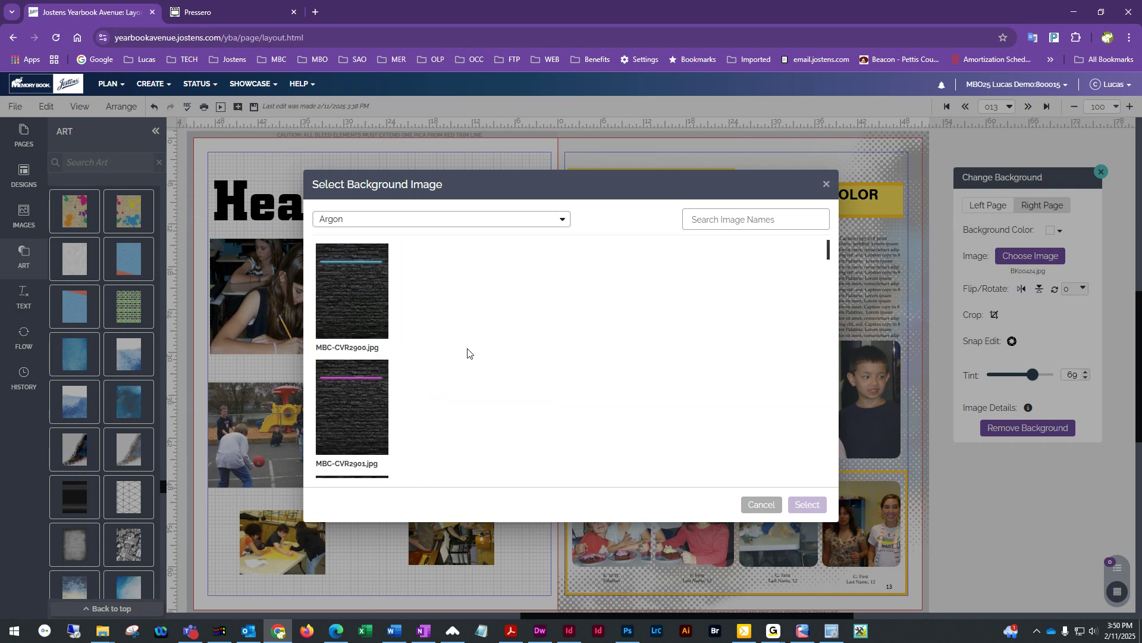
scroll(364, 275, "down", 2)
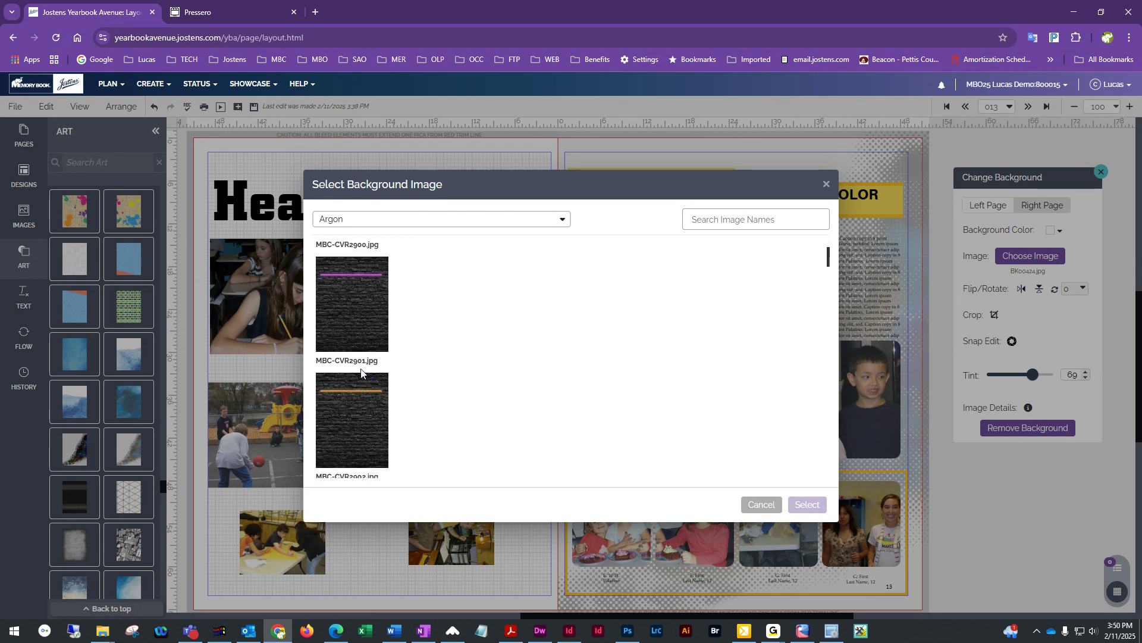
left_click(357, 328)
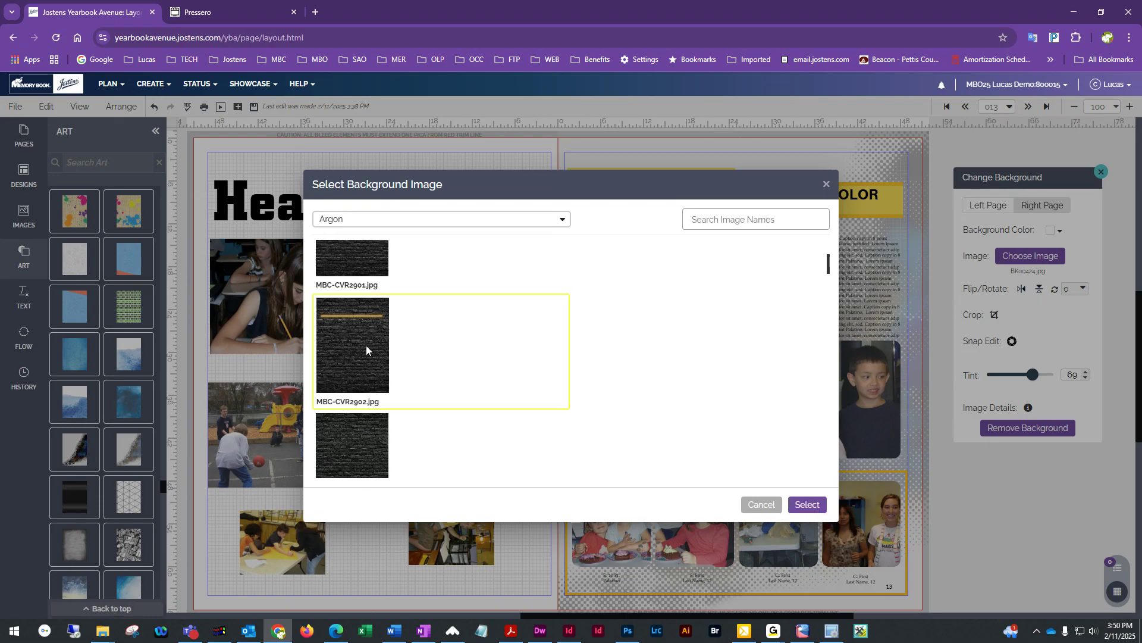
left_click(822, 505)
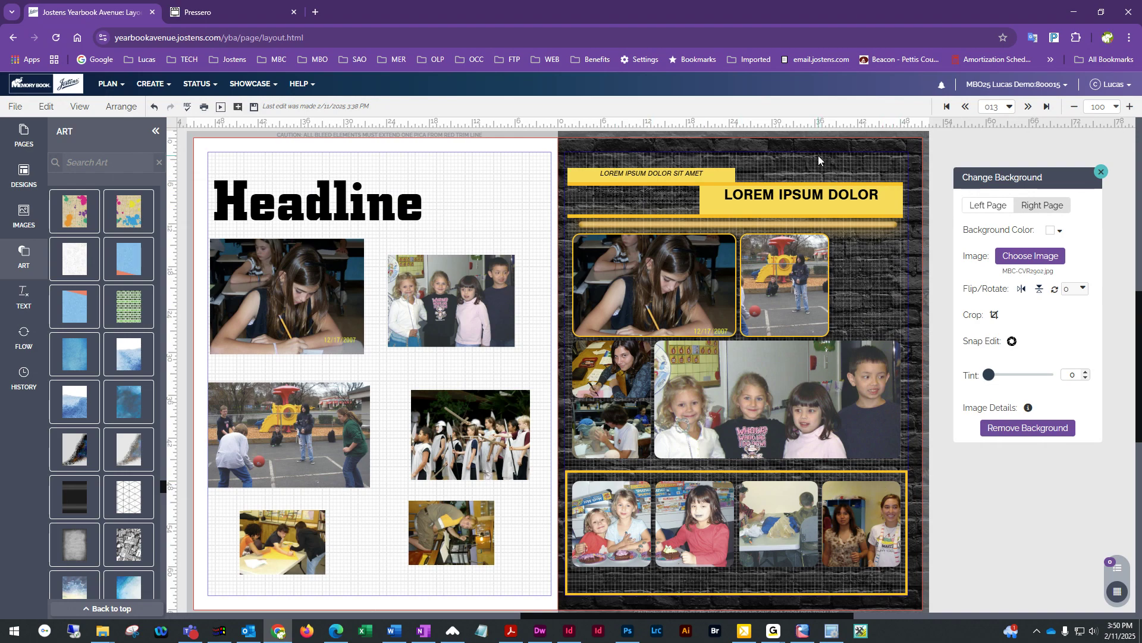
- Reopen the background image chooser and view the backgrounds in the Frontier and Night Sky cover collections
left_click(1059, 257)
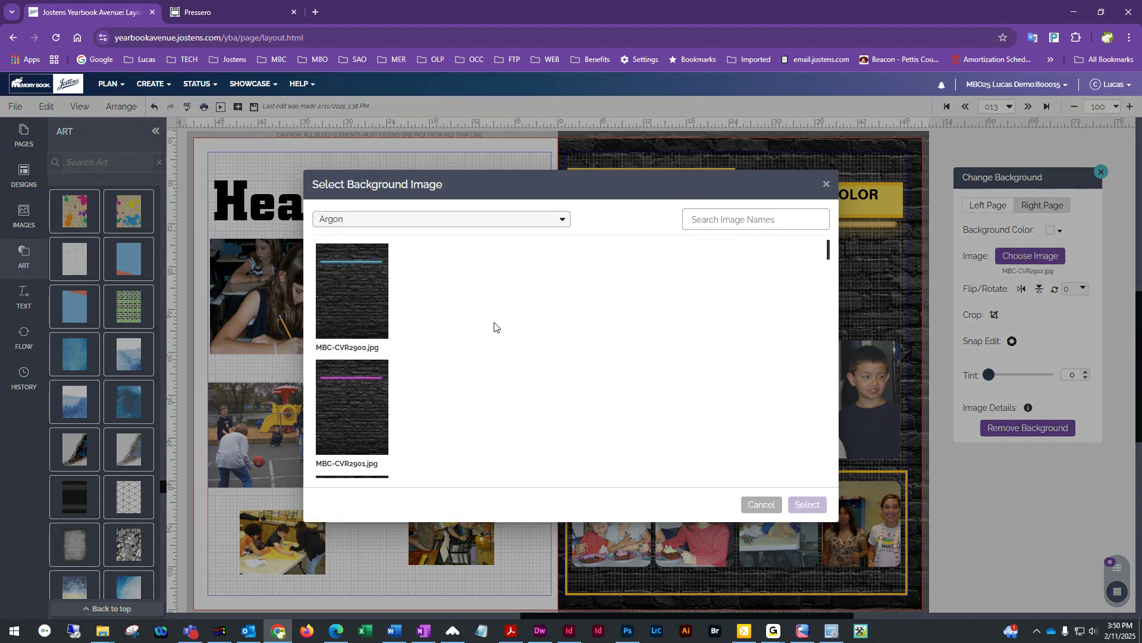
left_click(413, 225)
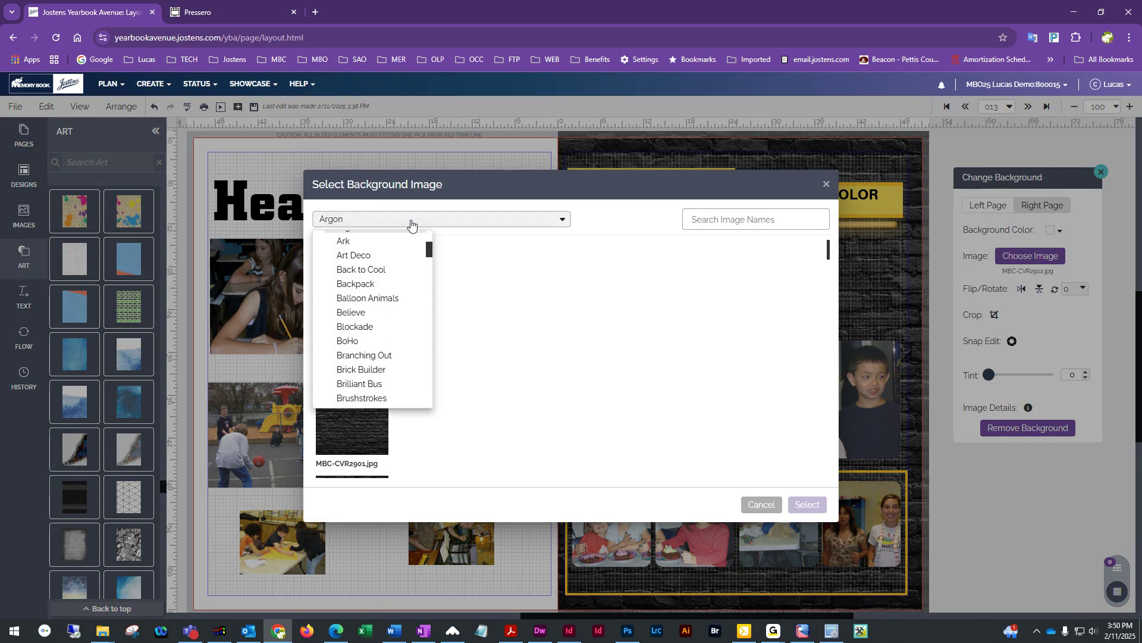
scroll(385, 279, "up", 2)
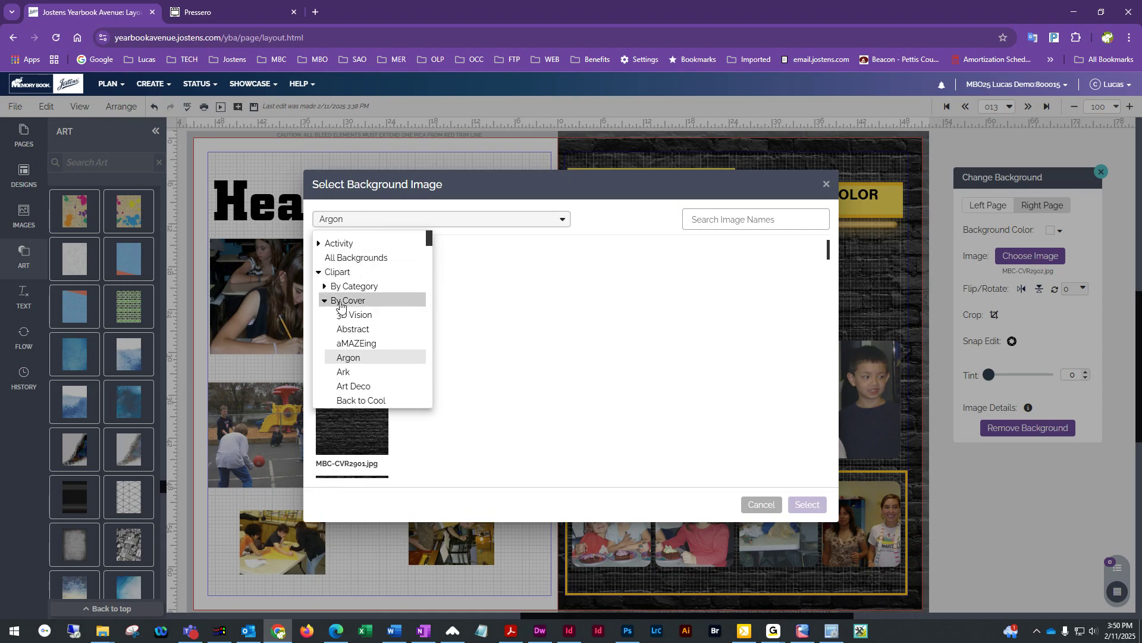
scroll(387, 372, "down", 10)
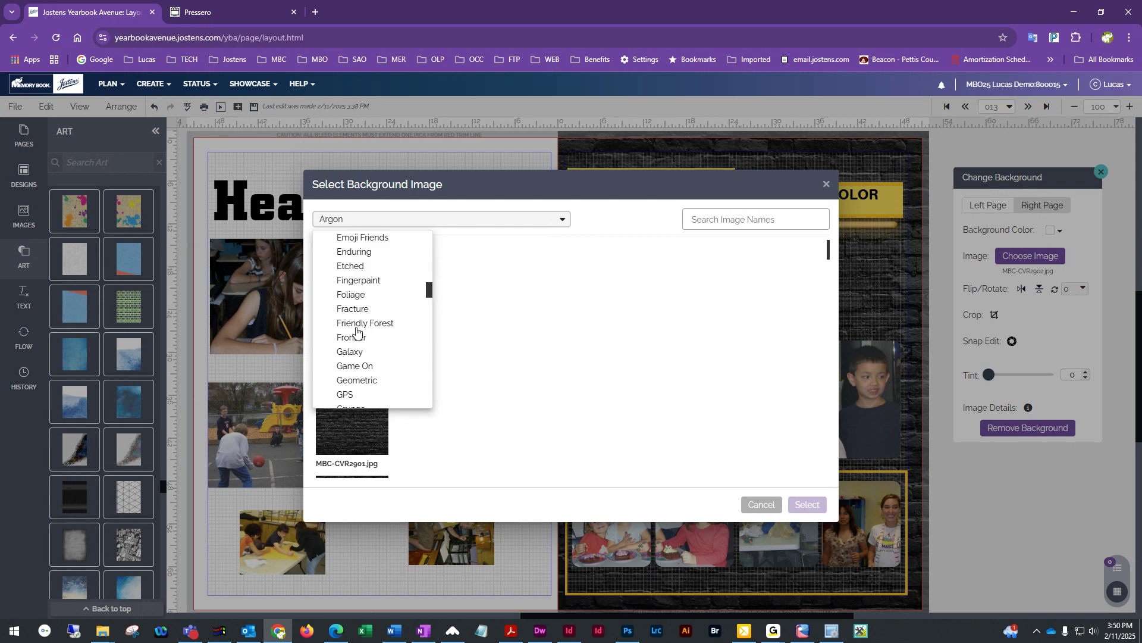
left_click(352, 337)
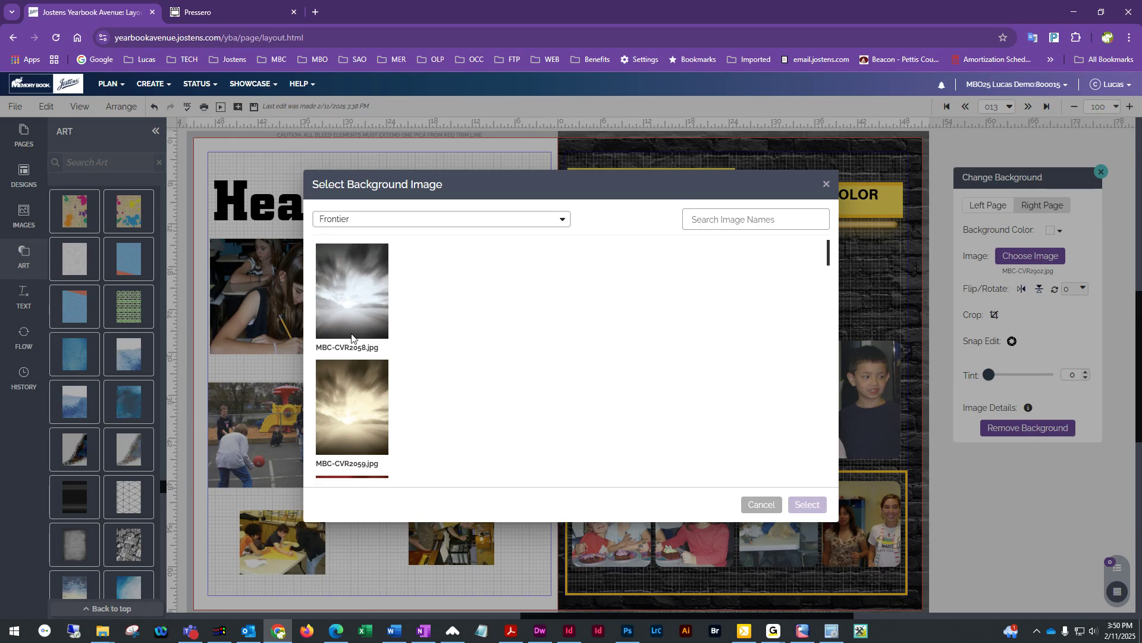
left_click(388, 223)
scroll(381, 322, "down", 3)
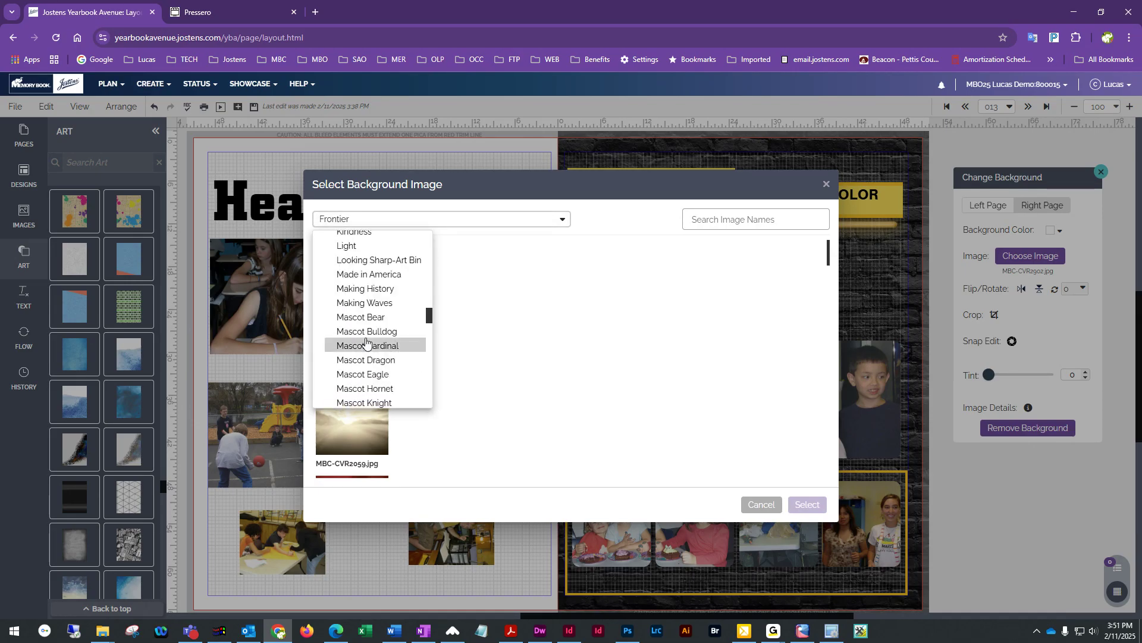
scroll(366, 345, "down", 5)
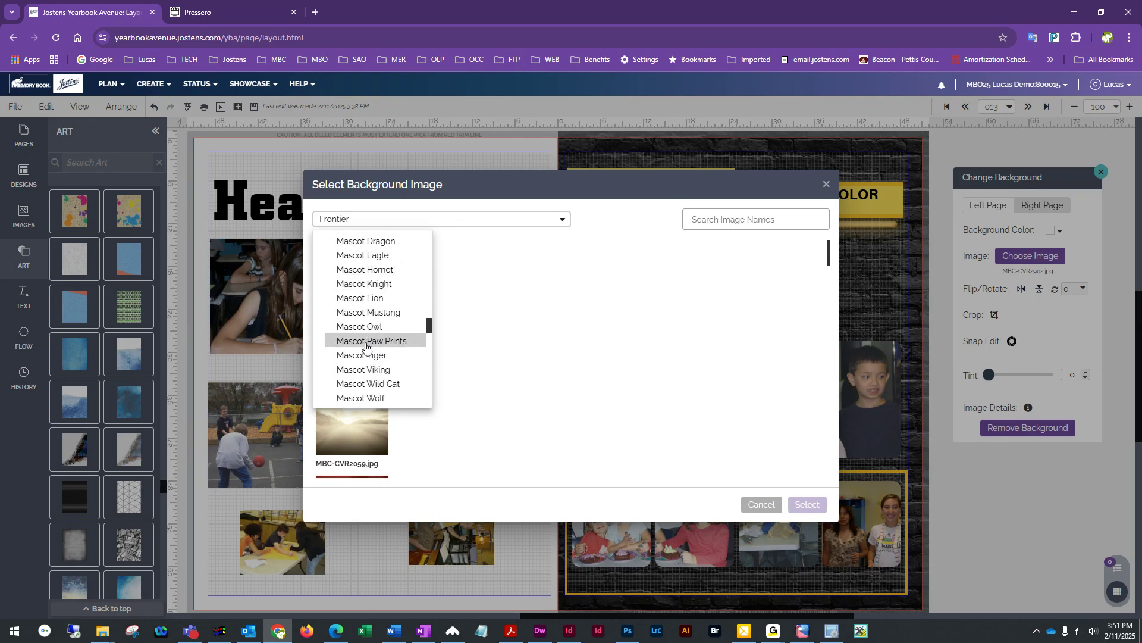
scroll(365, 357, "down", 3)
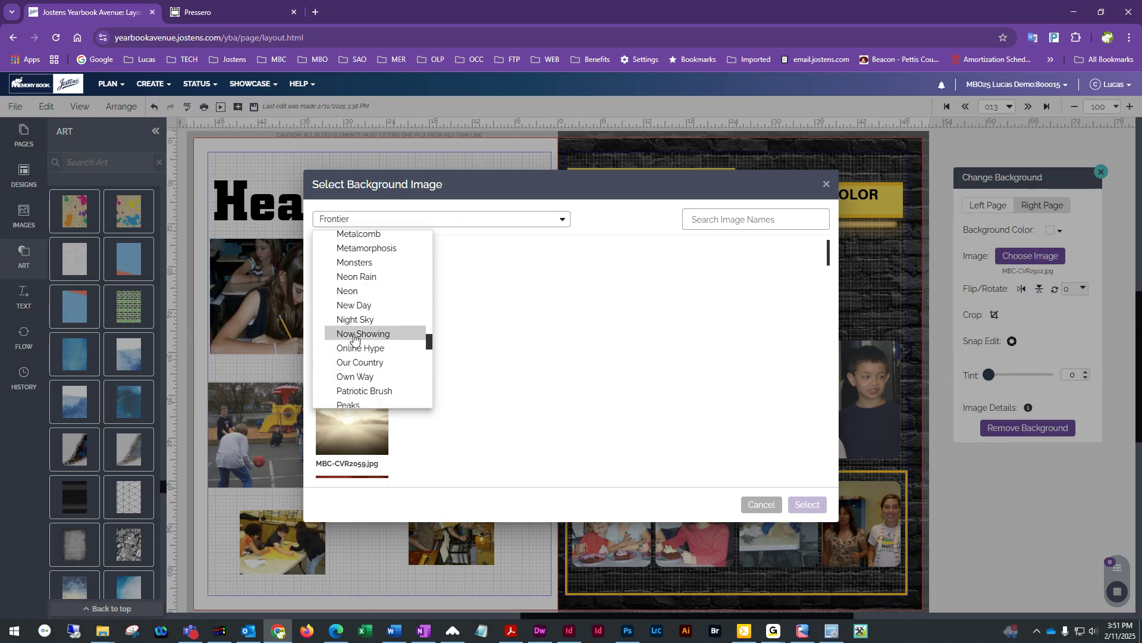
left_click(351, 322)
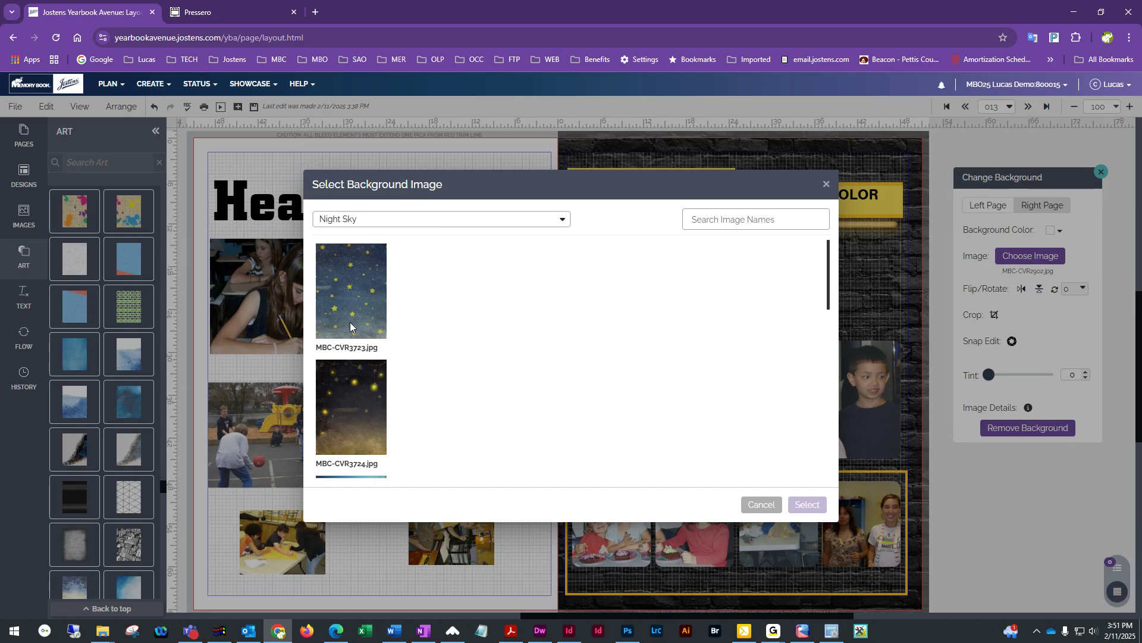
- Switch the background chooser to the Sea Life cover collection and look through its designs
left_click(421, 224)
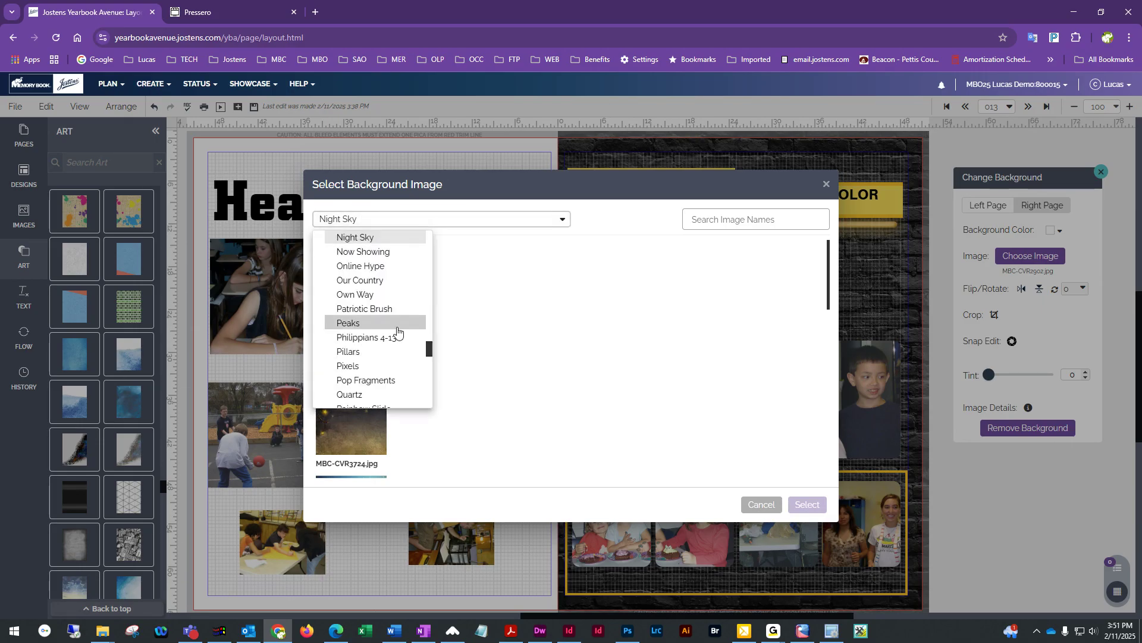
scroll(395, 330, "down", 2)
left_click(360, 350)
scroll(385, 341, "down", 8)
scroll(384, 340, "down", 6)
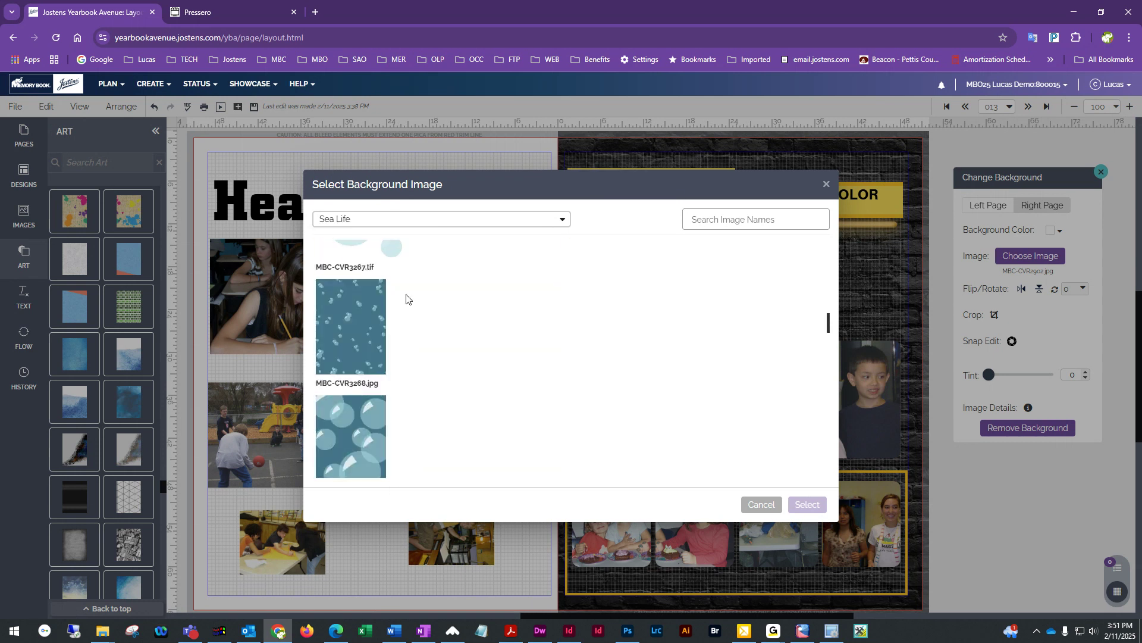
scroll(383, 354, "down", 2)
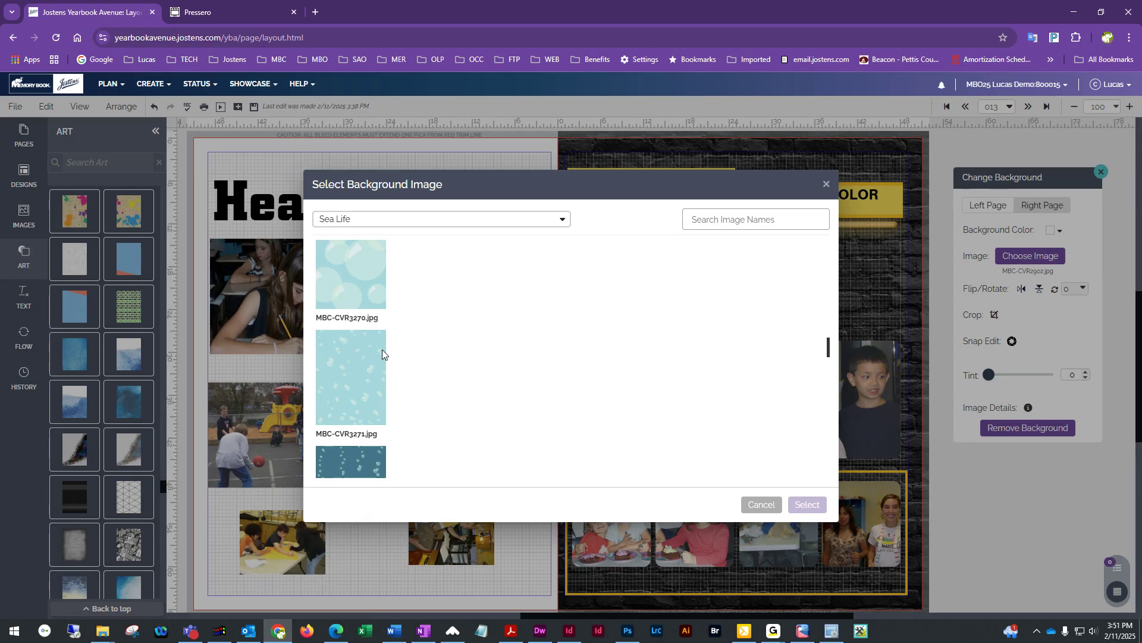
scroll(348, 346, "down", 5)
scroll(348, 346, "down", 8)
scroll(353, 348, "down", 3)
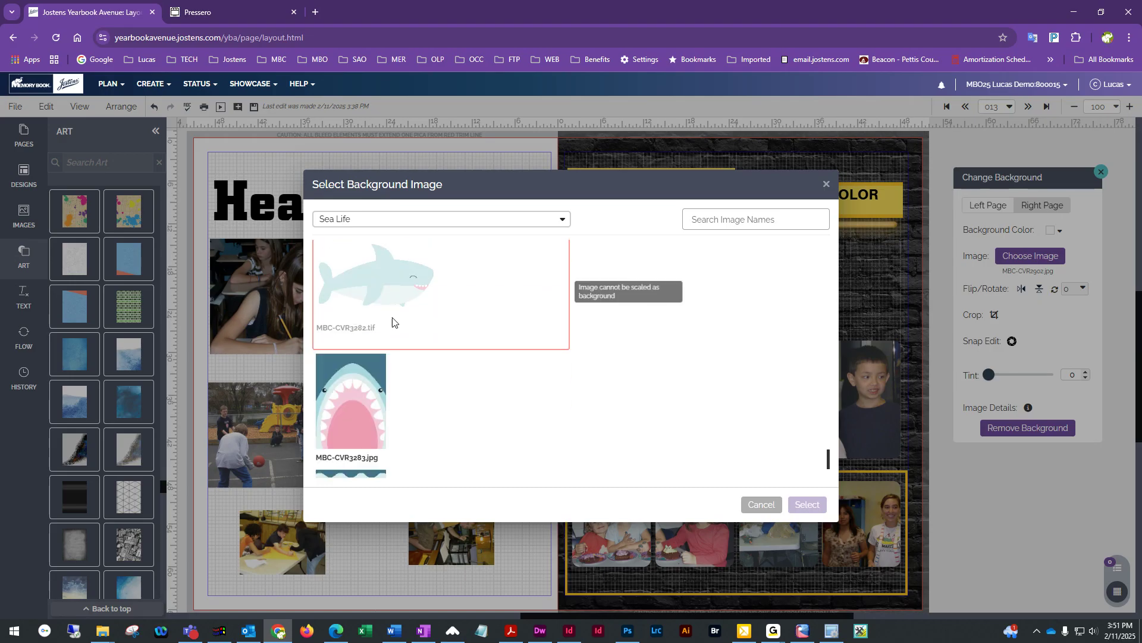
- Set page 13's background to MBC-CVR4192.jpg, the multicolored cube pattern from the Step Up cover collection
left_click(398, 223)
scroll(369, 324, "down", 2)
left_click(363, 335)
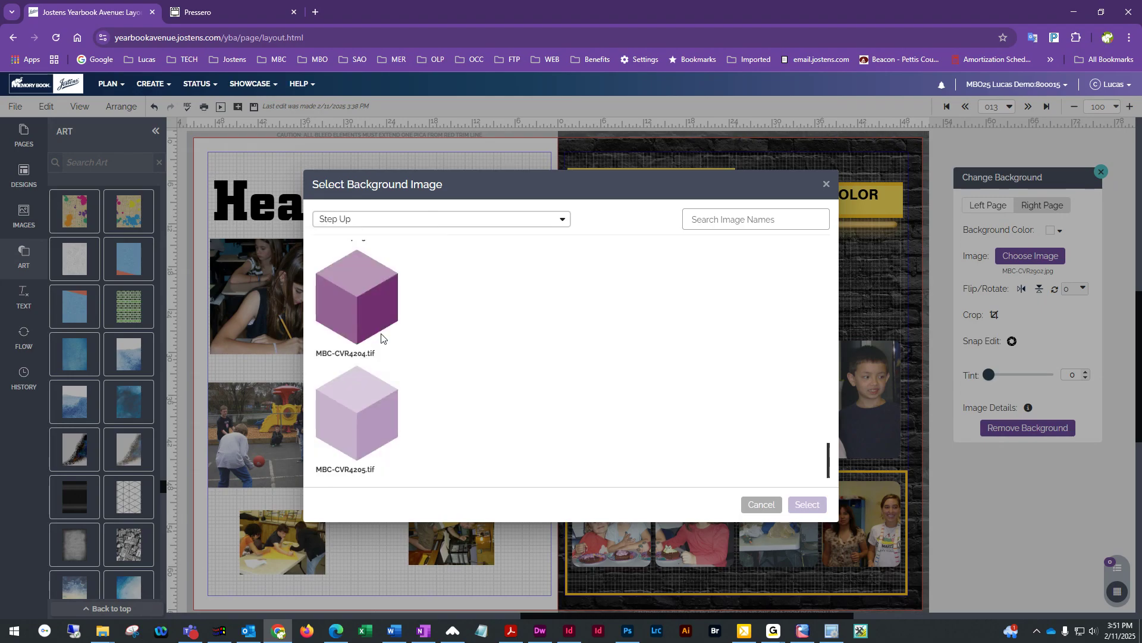
scroll(383, 332, "down", 4)
scroll(383, 335, "up", 5)
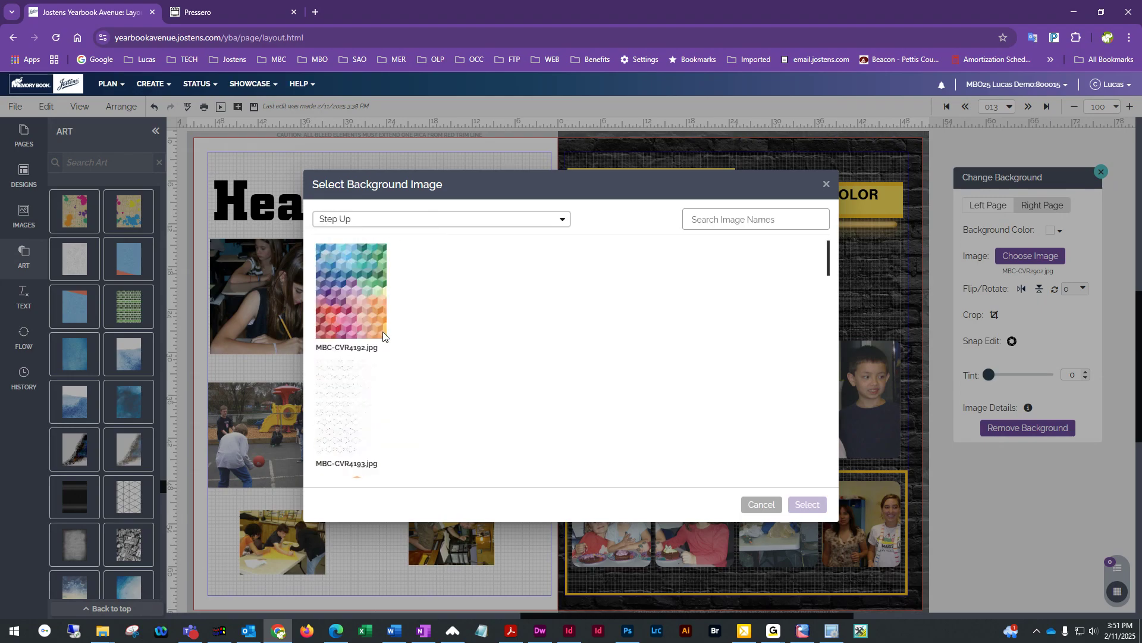
left_click(369, 301)
left_click(808, 504)
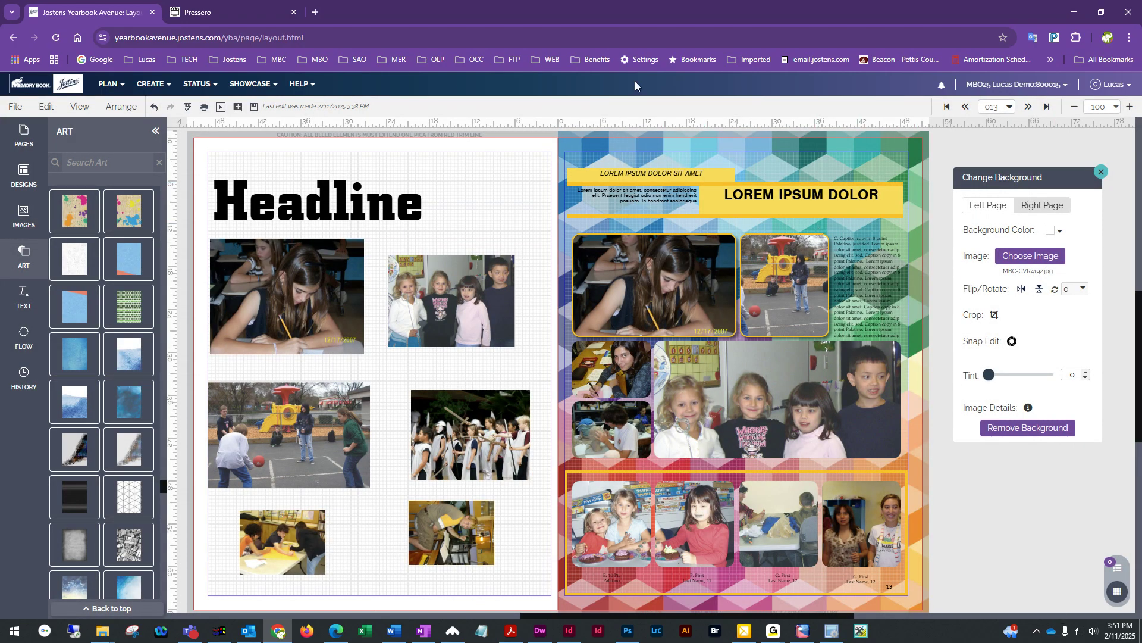
- Try page 13's background at tints of 68 and 0, settle on 71, and save the pages
left_click_drag(989, 377, 1032, 378)
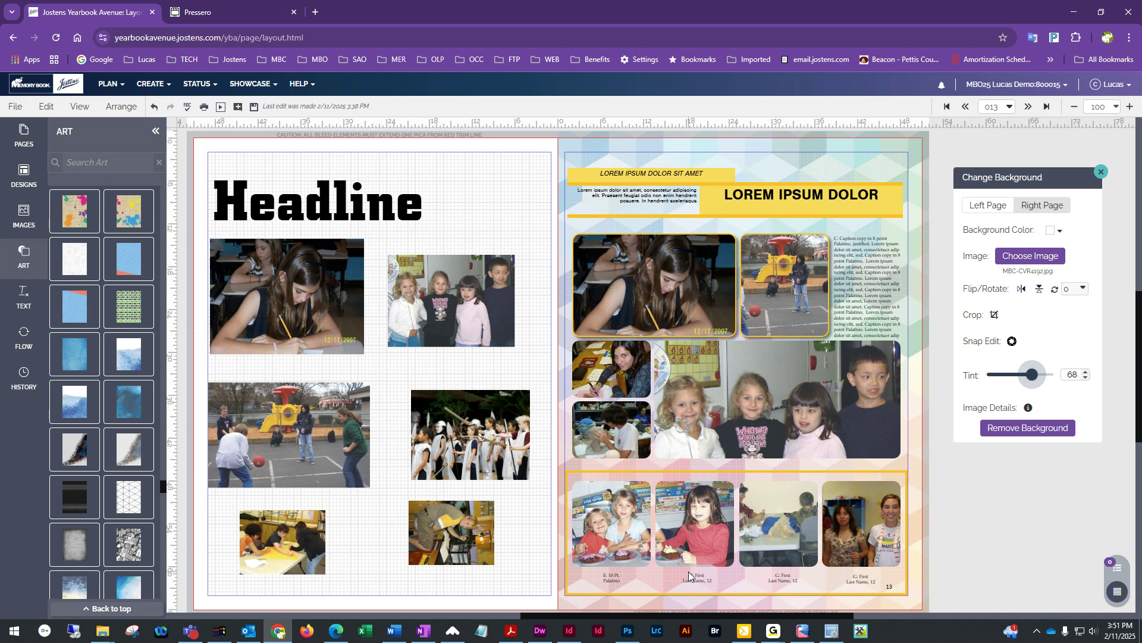
left_click_drag(1033, 375, 938, 376)
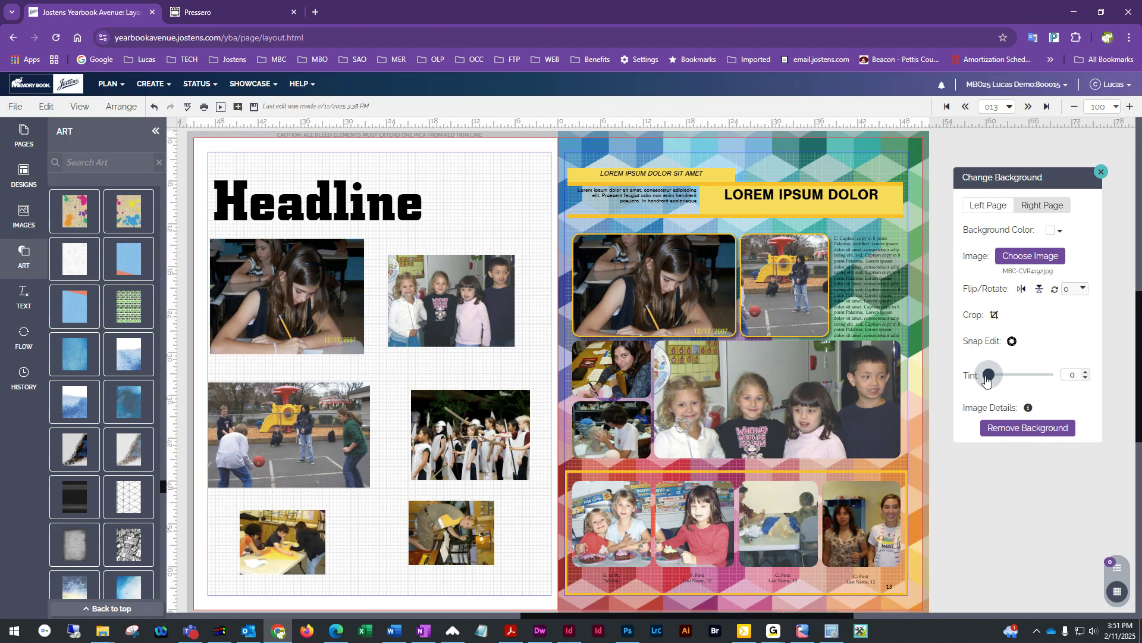
left_click_drag(994, 381, 1034, 381)
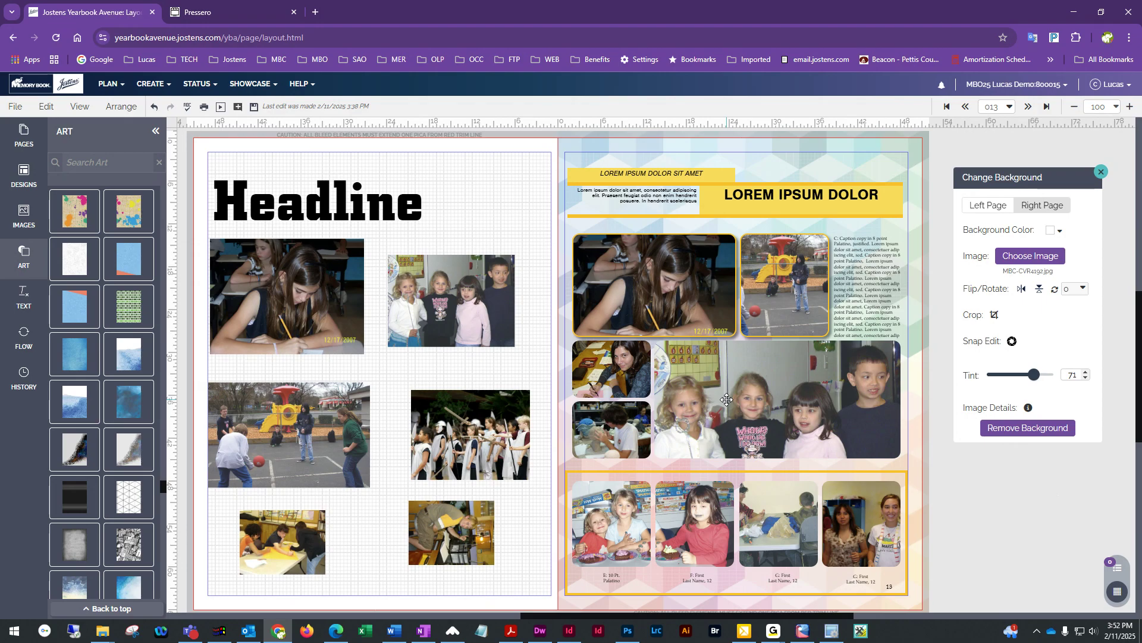
left_click(254, 107)
- Open the page history and restore page 13's 3:38 PM, 3:29 PM and 2:48 PM versions in turn
left_click(22, 386)
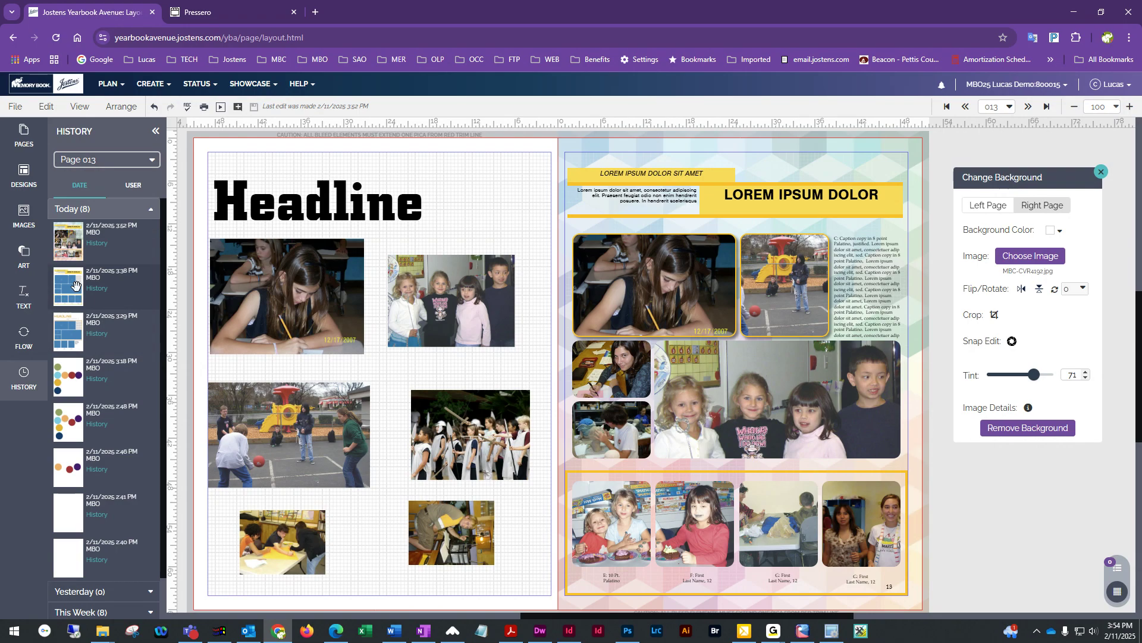
left_click_drag(67, 291, 751, 332)
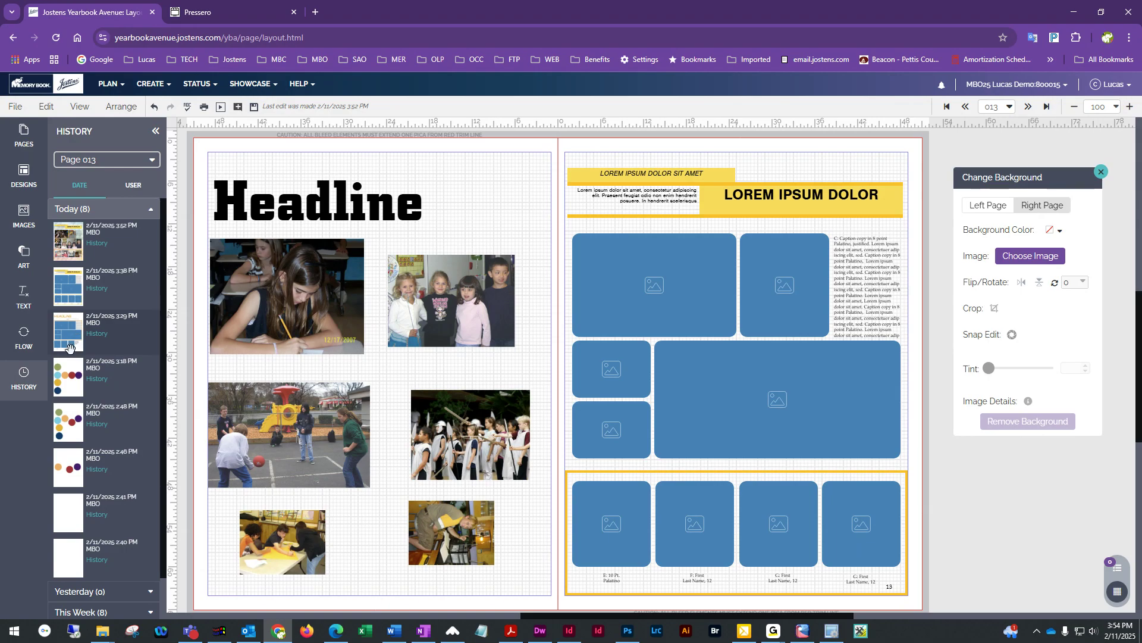
left_click_drag(69, 336, 784, 319)
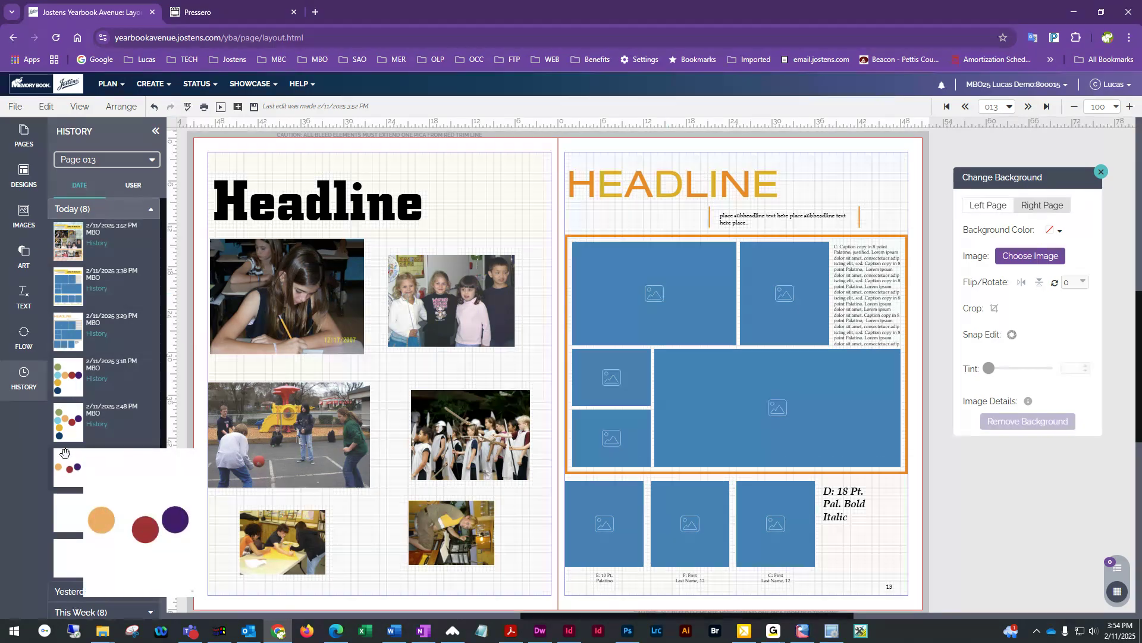
left_click_drag(64, 427, 777, 380)
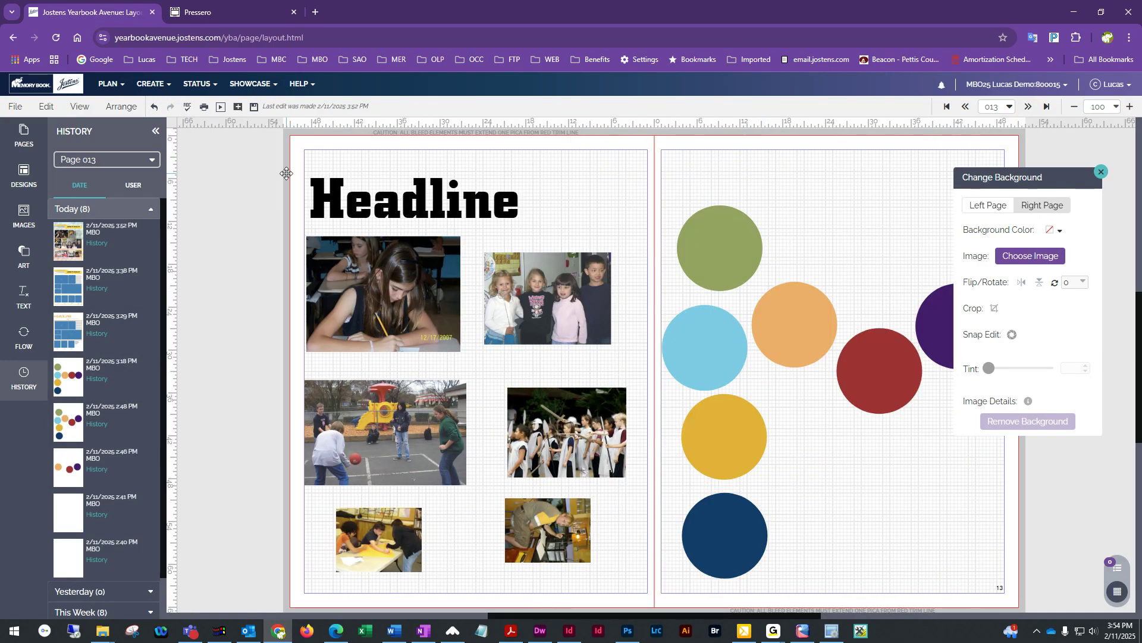
- Show page 12's history, restore an earlier version with the purple square and one photo, and save the pages
left_click(92, 164)
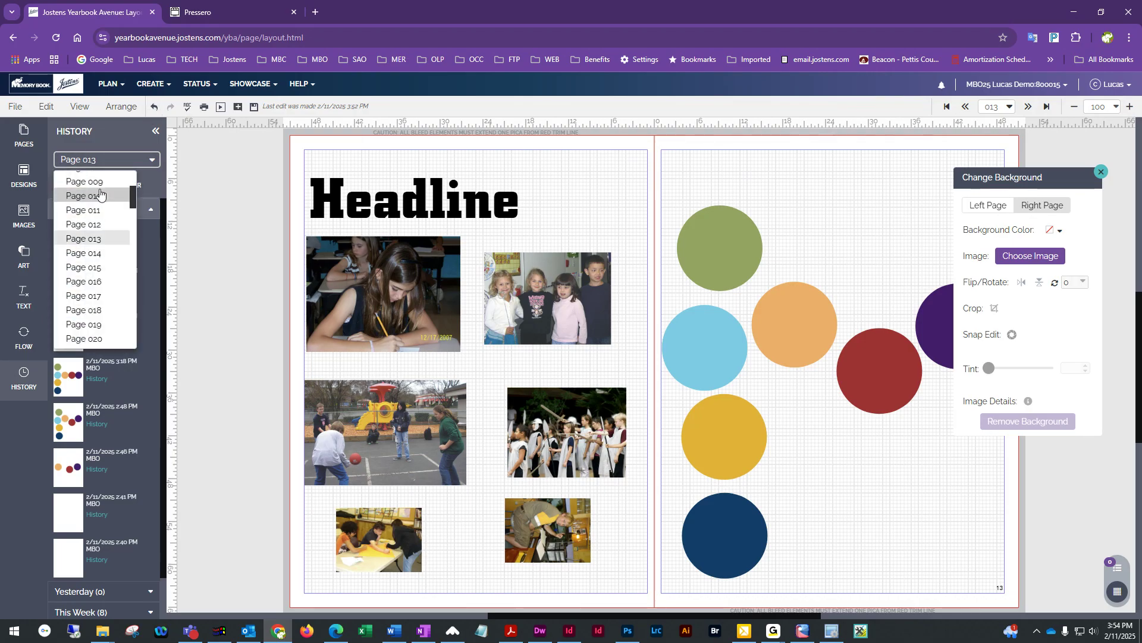
left_click(107, 225)
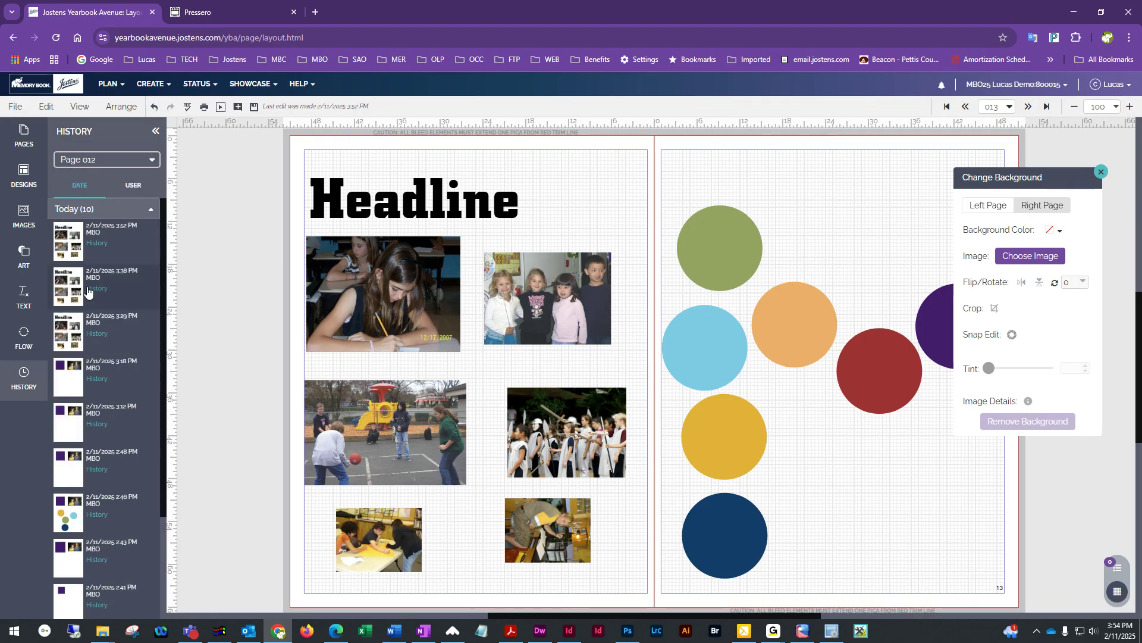
scroll(94, 318, "down", 2)
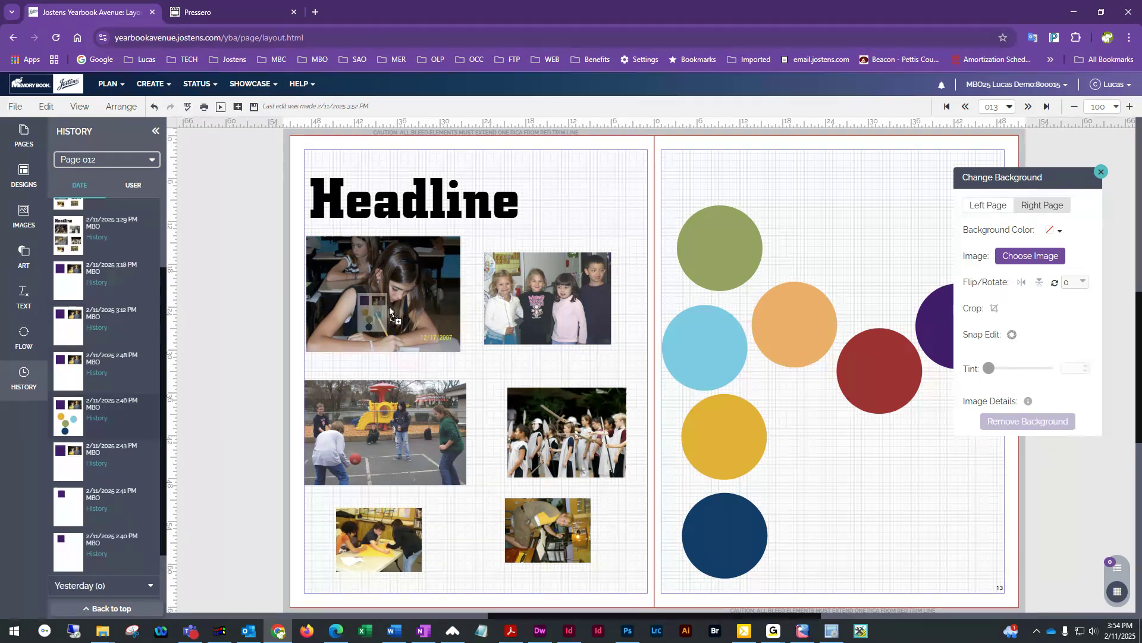
left_click(78, 308)
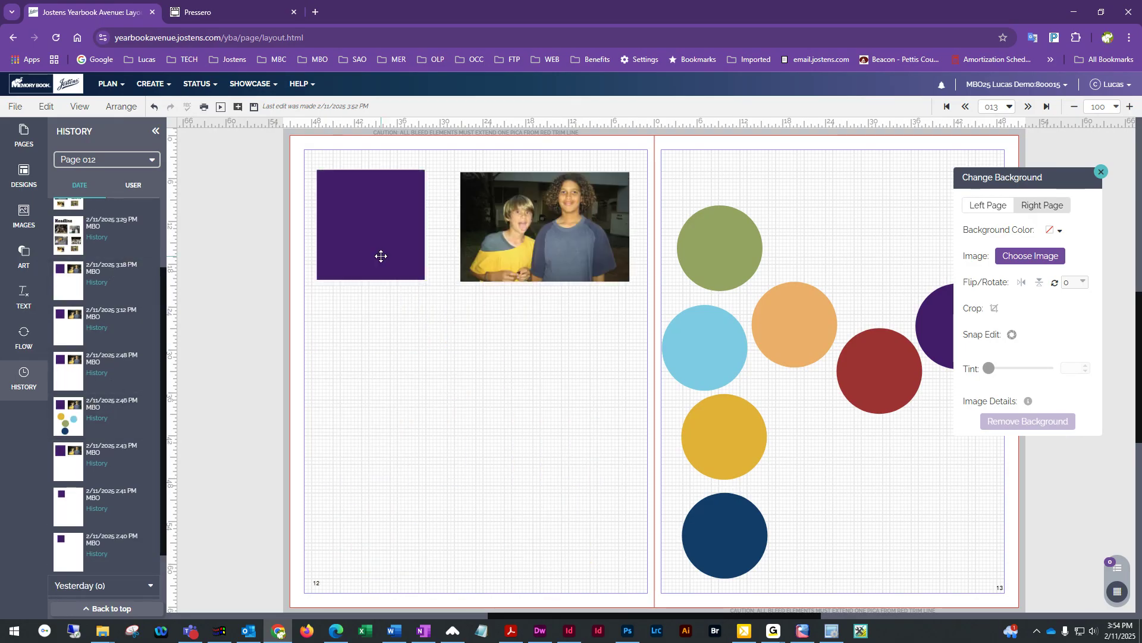
left_click(255, 107)
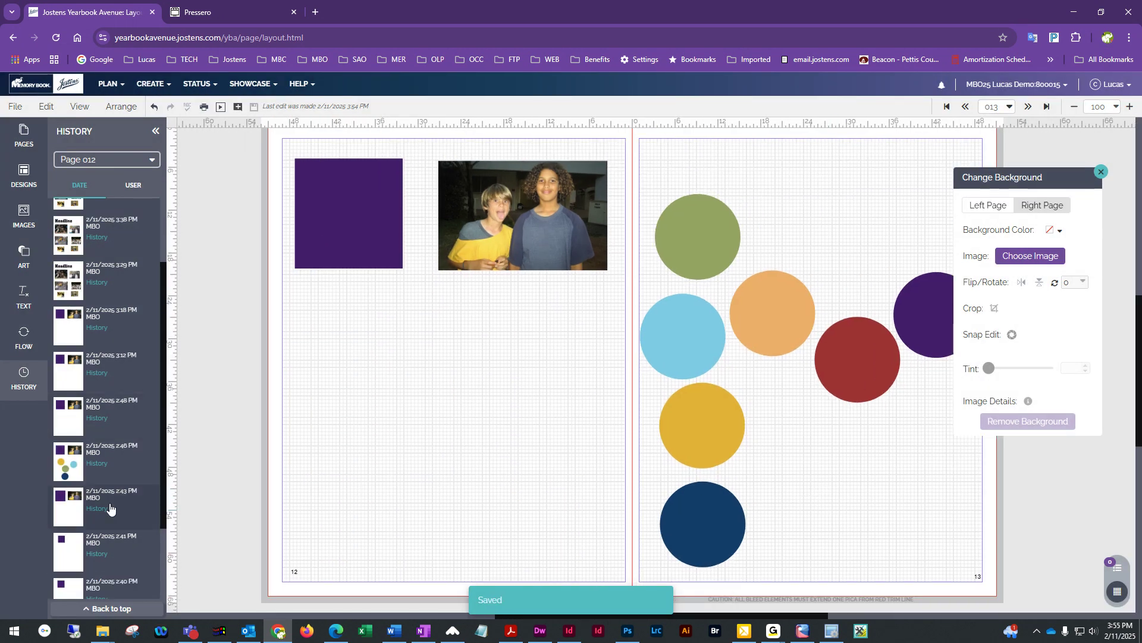
- Look through page 12's saved versions, undo the last version restore on that page, and save the pages
scroll(106, 421, "up", 3)
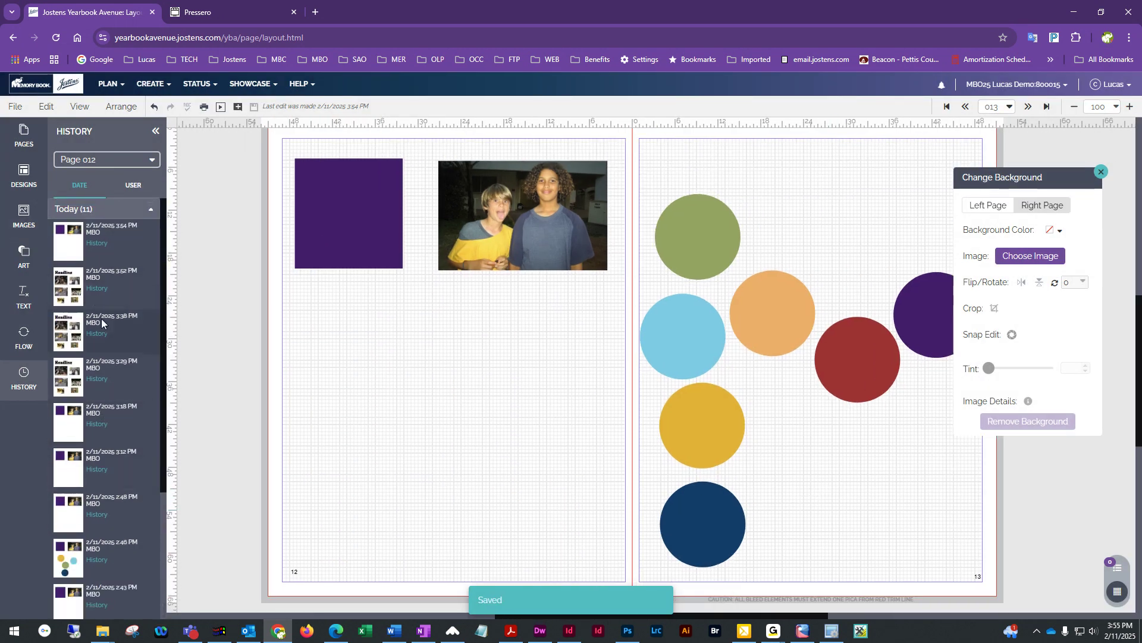
scroll(104, 381, "down", 5)
scroll(108, 348, "up", 5)
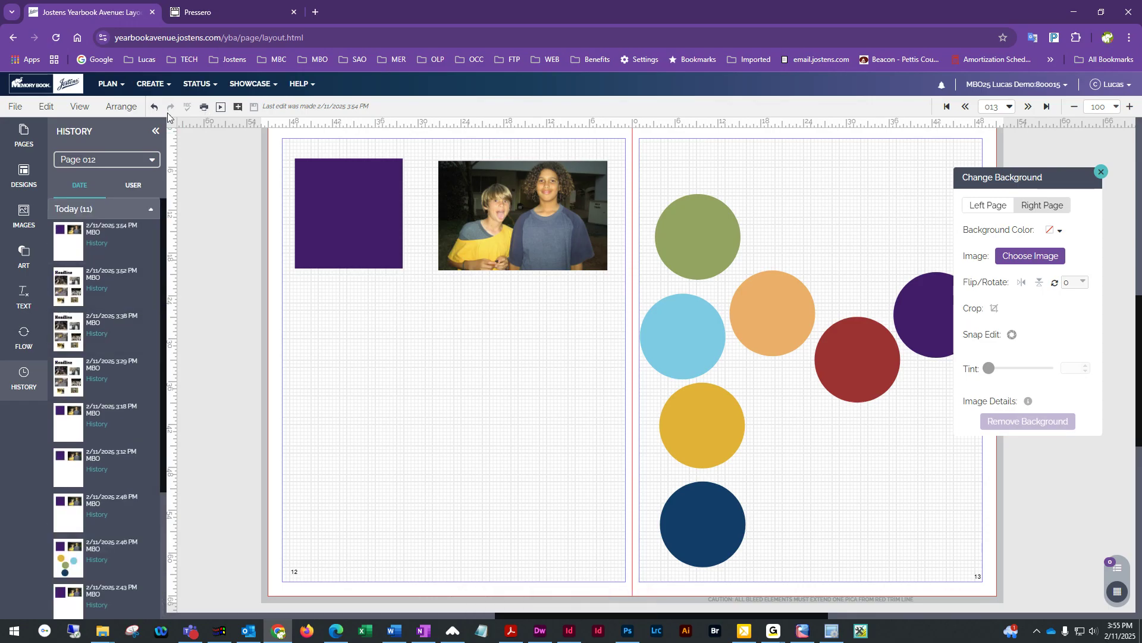
left_click(154, 107)
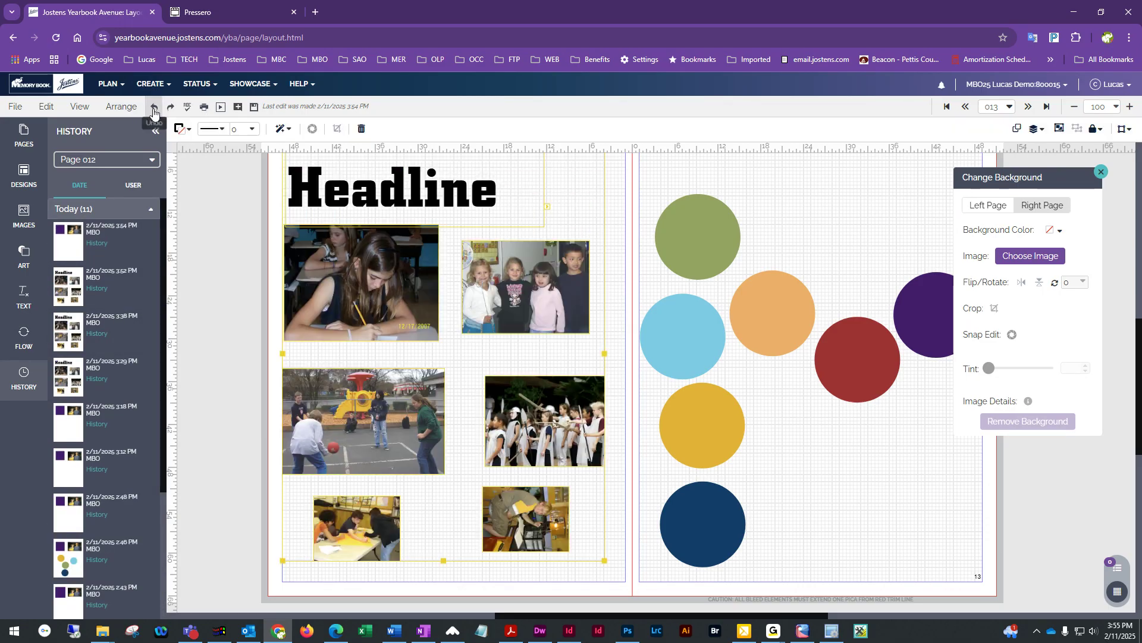
left_click(259, 108)
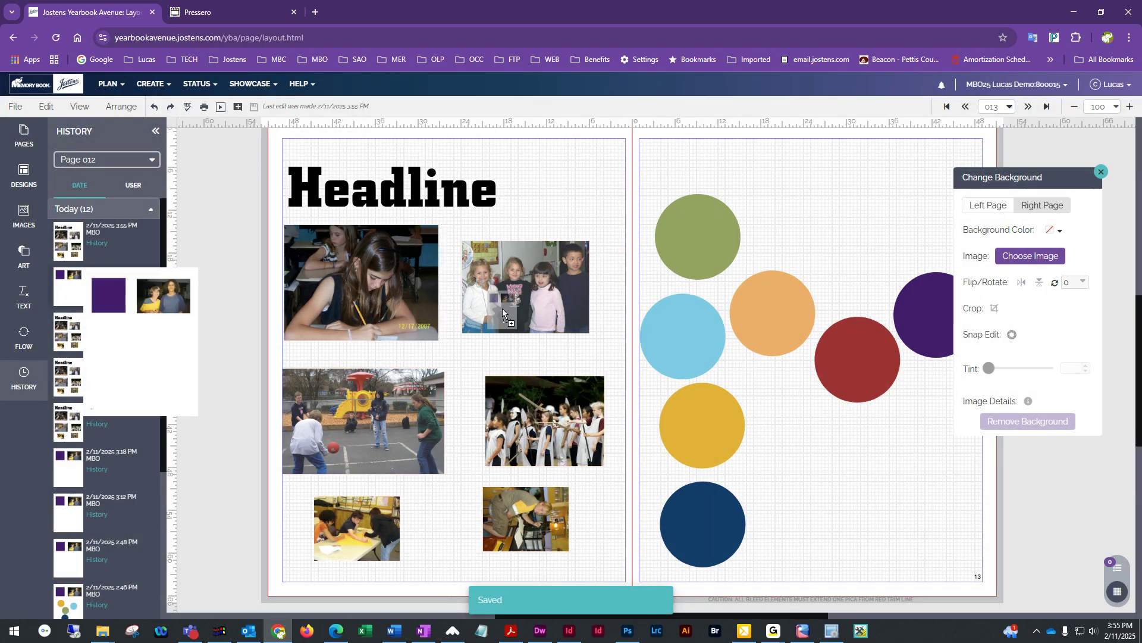
- Restore page 12's 3:54 PM version with the purple square and photo, and save the pages again
left_click(69, 285)
left_click(252, 104)
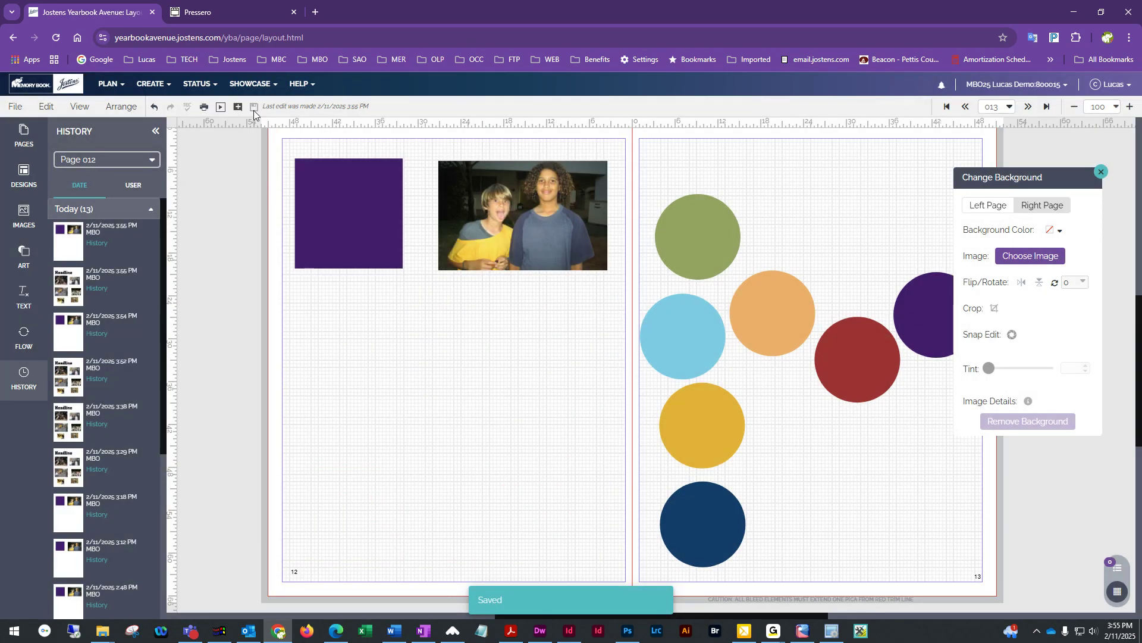